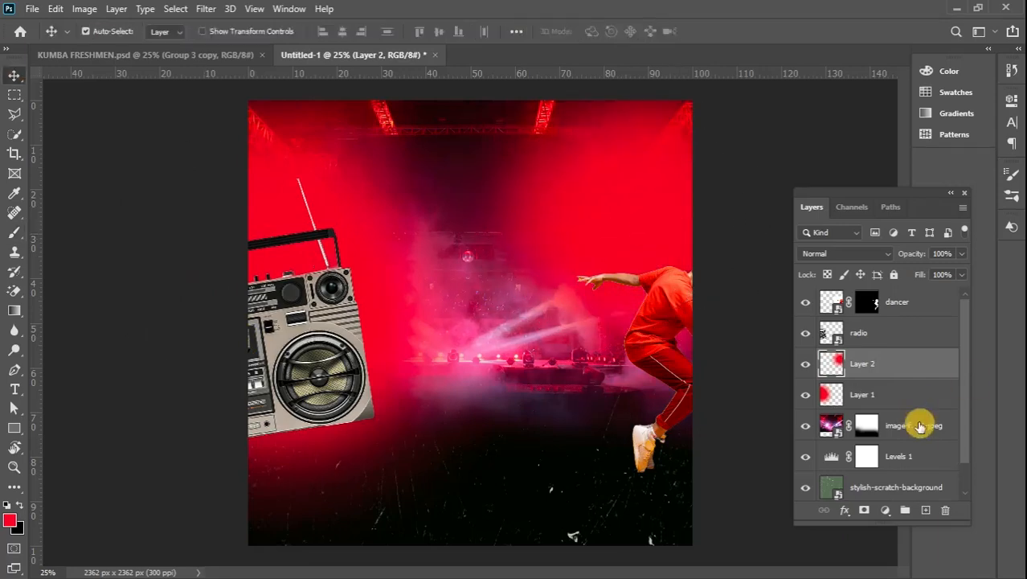
# Shift the masked stage image to the right on the canvas.
pyautogui.click(917, 424)
pyautogui.moveTo(531, 231); pyautogui.dragTo(578, 229)
# Give the radio layer a Multiply drop shadow at 91% opacity, 103° angle and 106 px size, adjusting its distance.
pyautogui.doubleClick(928, 322)
pyautogui.click(548, 429)
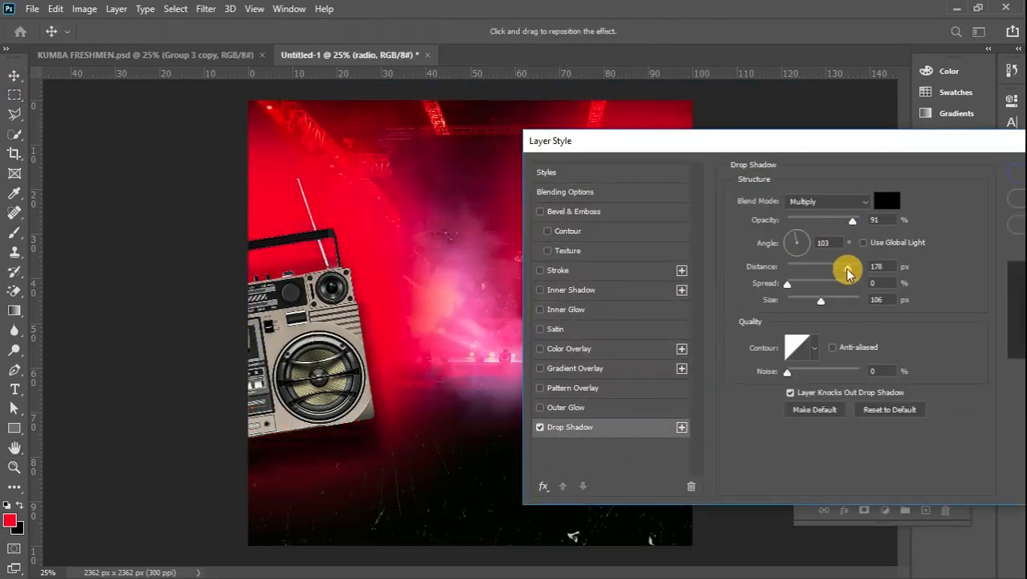
pyautogui.moveTo(850, 266); pyautogui.dragTo(784, 285)
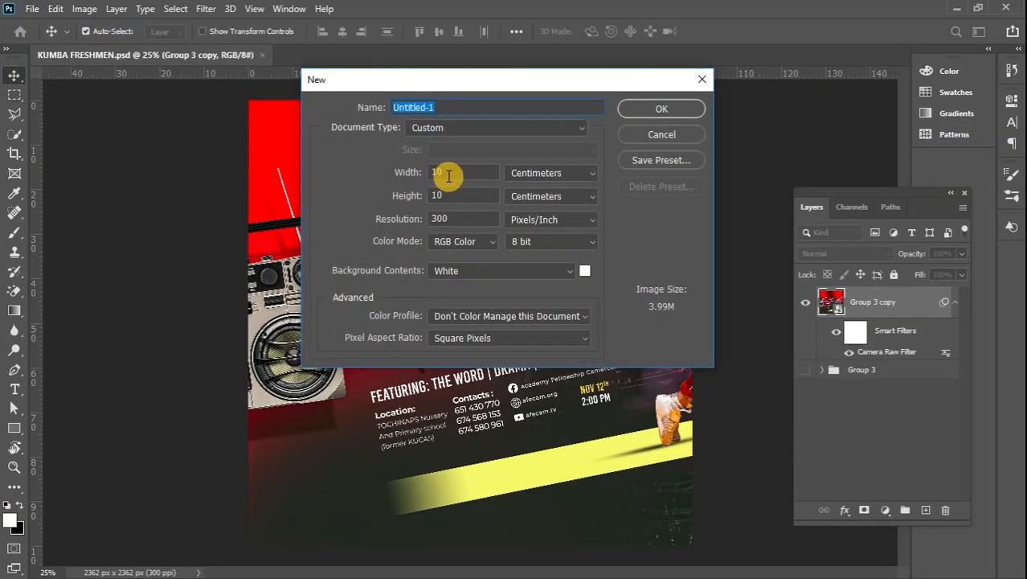
# Create a new 20 × 20 cm document at 300 pixels/inch in RGB Color with a white background.
pyautogui.doubleClick(447, 172)
pyautogui.write('20')
pyautogui.click(636, 113)
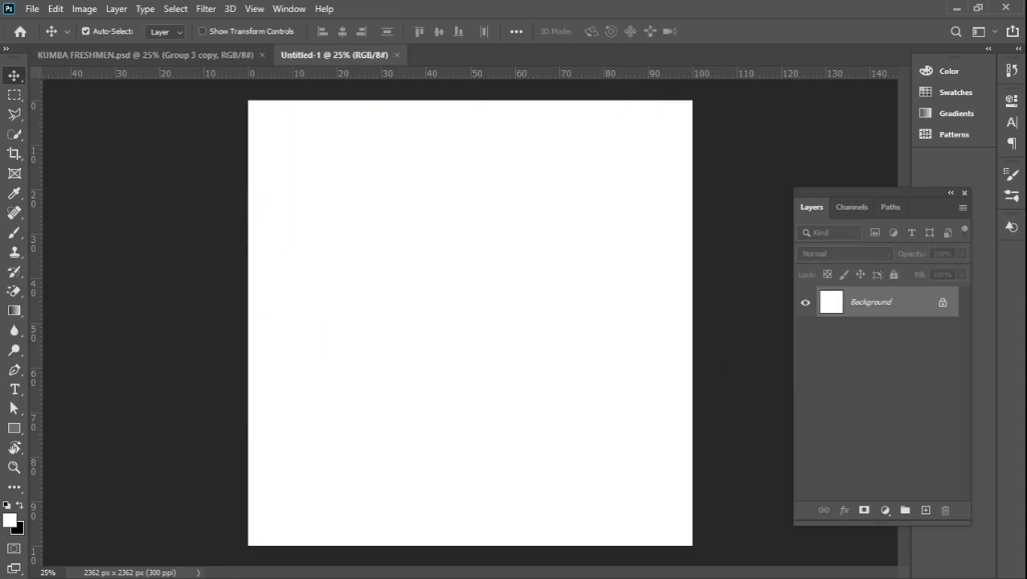
# Place the stylish-scratch-background image from the excercies files folder and scale it to about 198% so it covers the whole canvas.
pyautogui.moveTo(1014, 183)
pyautogui.click(1011, 238)
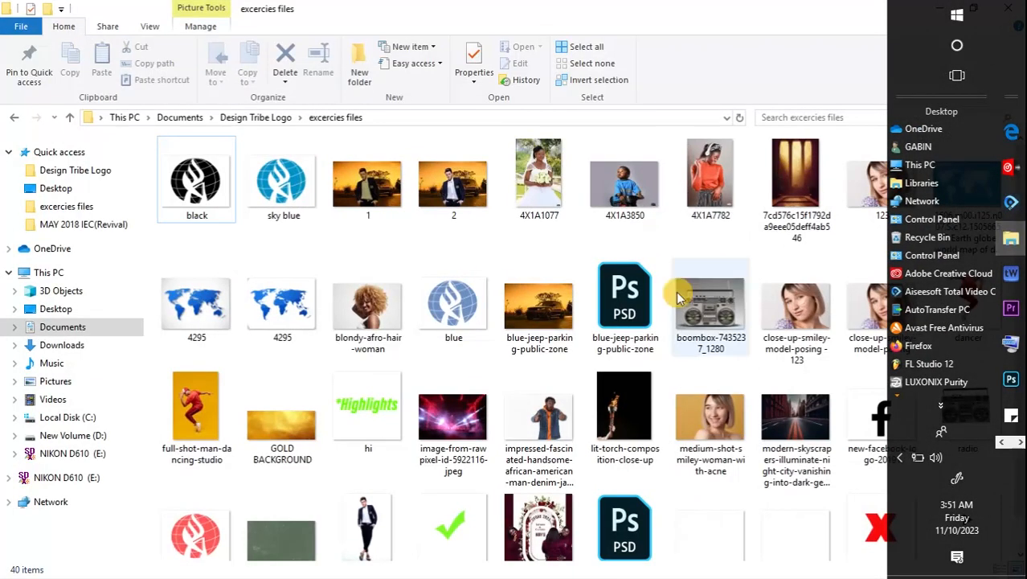
pyautogui.moveTo(277, 537); pyautogui.dragTo(566, 318)
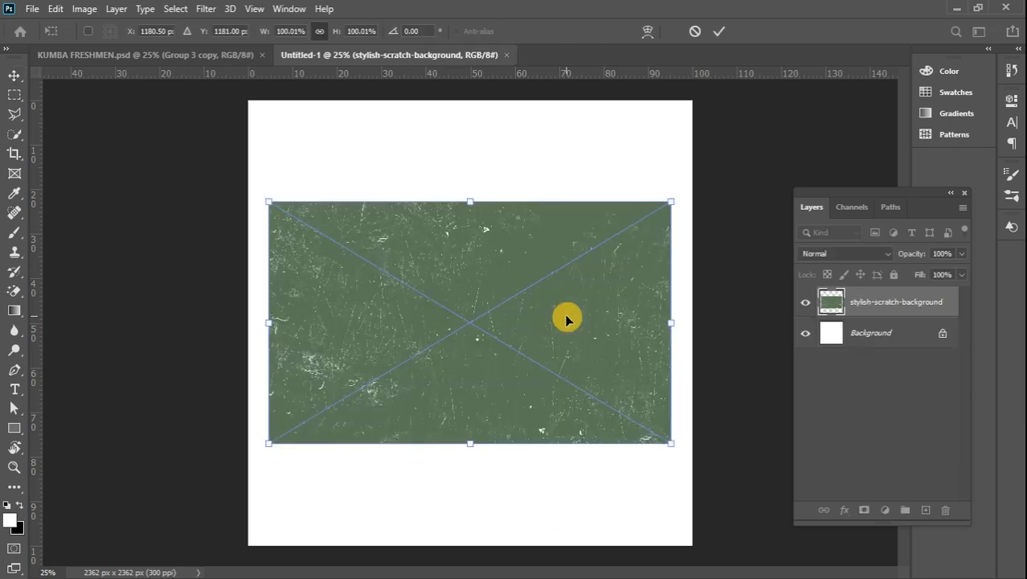
pyautogui.moveTo(668, 447); pyautogui.dragTo(804, 553)
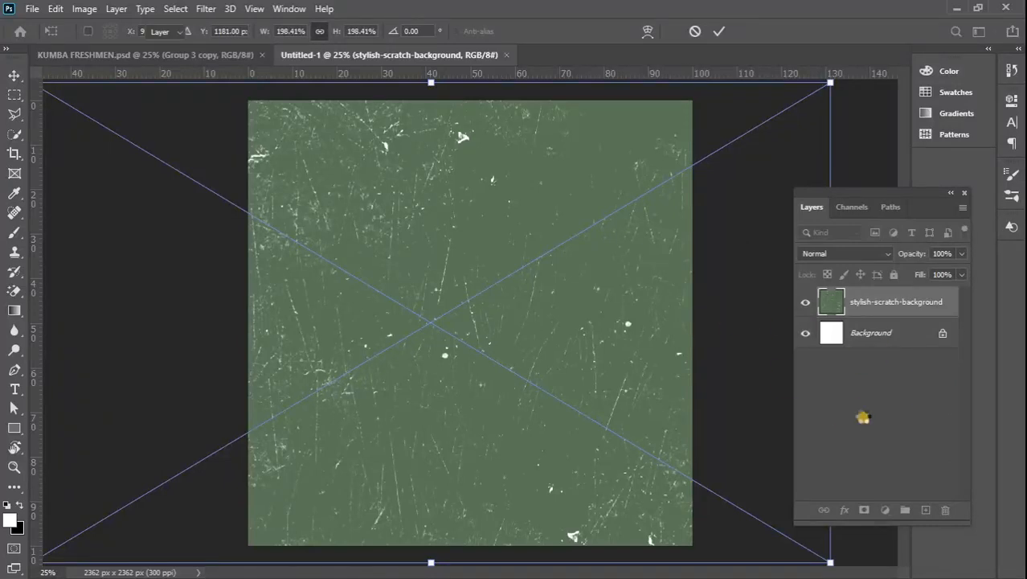
pyautogui.press('Return')
# Darken the scratch background with a Levels adjustment layer, setting midtones to 0.42 and the white output level to 189.
pyautogui.click(882, 511)
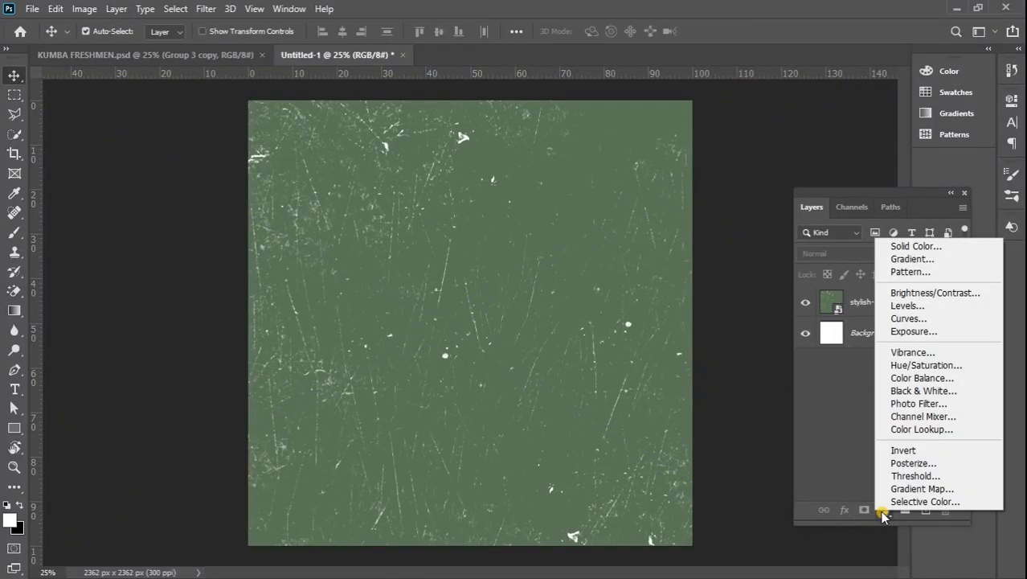
pyautogui.click(927, 307)
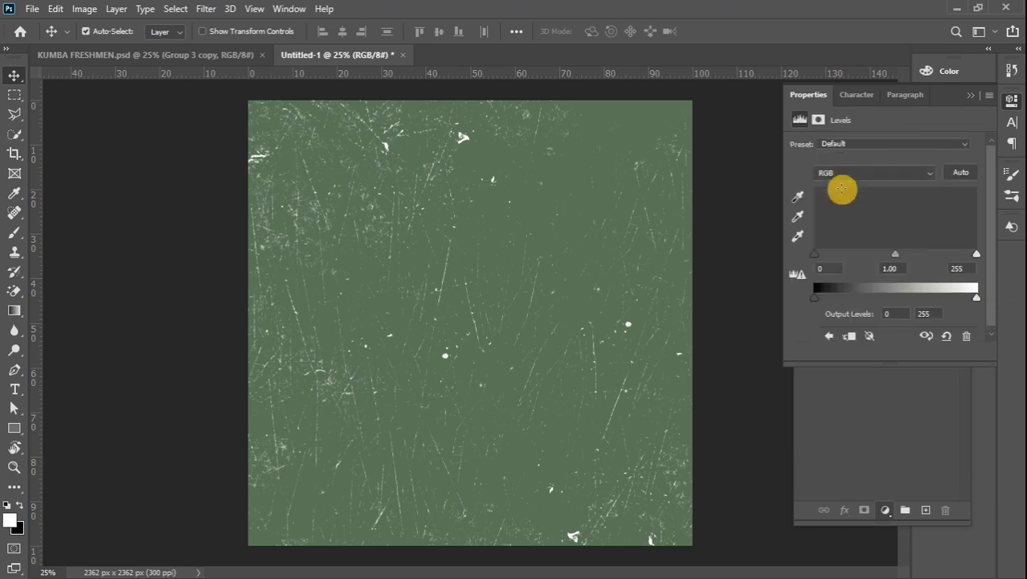
pyautogui.moveTo(898, 257); pyautogui.dragTo(934, 257)
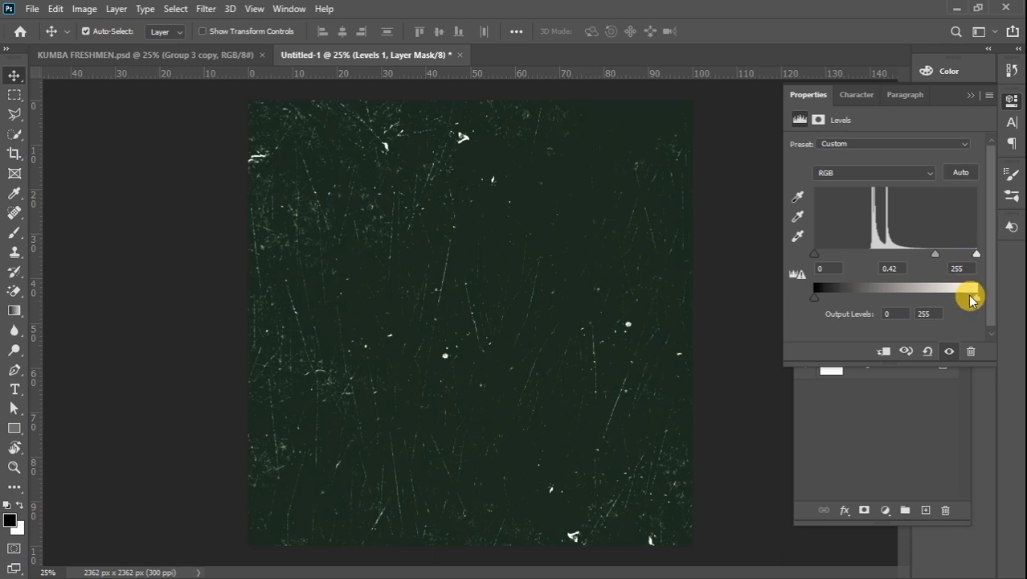
pyautogui.moveTo(967, 303); pyautogui.dragTo(945, 307)
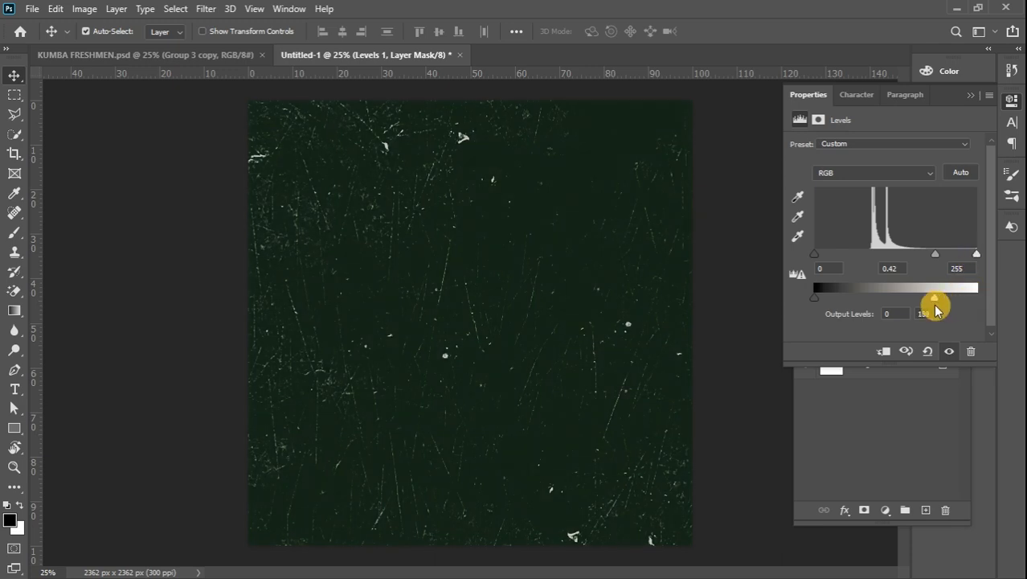
pyautogui.click(726, 212)
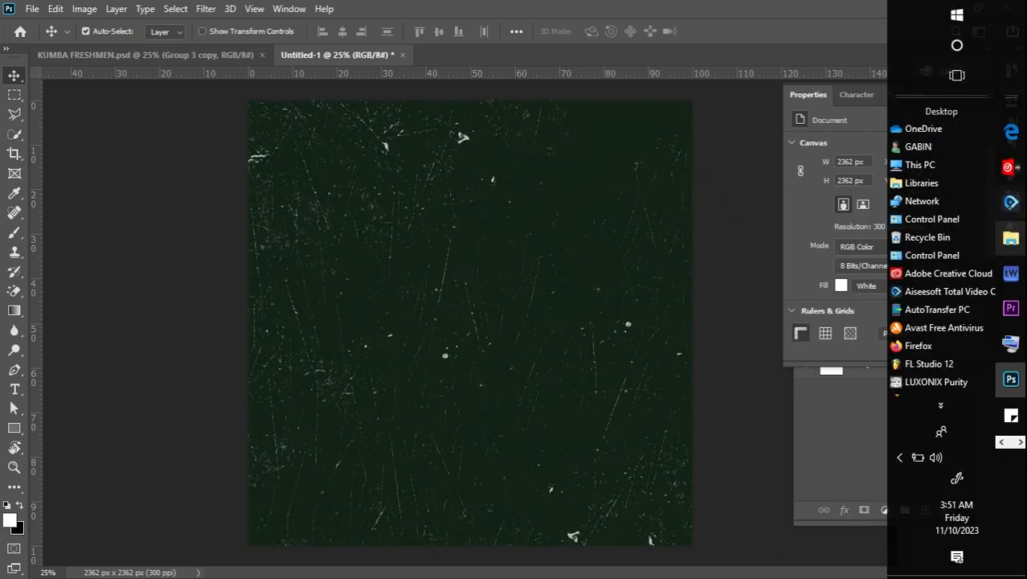
# Place the image-from-rawpixel-id-5922116-jpeg stage photo, scale it to about 243% and centre it horizontally over the upper part of the canvas.
pyautogui.click(1013, 233)
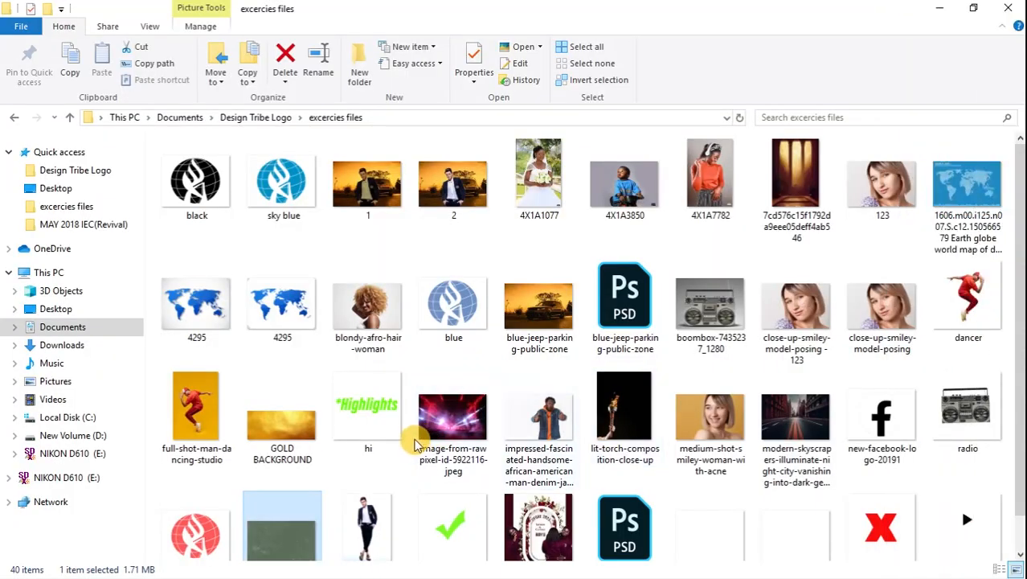
pyautogui.click(446, 434)
pyautogui.moveTo(446, 434); pyautogui.dragTo(476, 342)
pyautogui.moveTo(584, 245); pyautogui.dragTo(881, 51)
pyautogui.moveTo(589, 207); pyautogui.dragTo(456, 233)
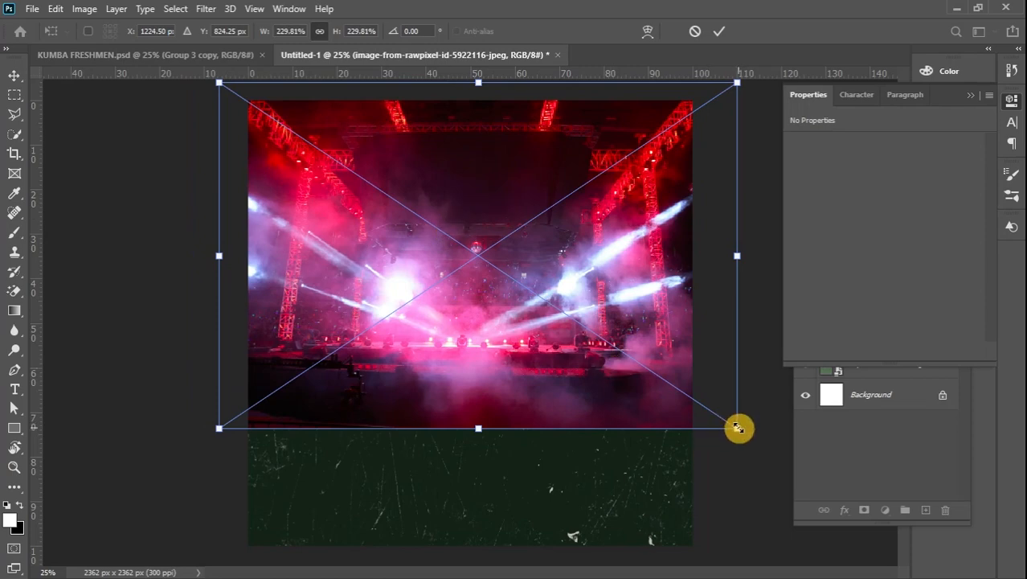
pyautogui.moveTo(736, 427); pyautogui.dragTo(769, 448)
pyautogui.moveTo(599, 428); pyautogui.dragTo(574, 432)
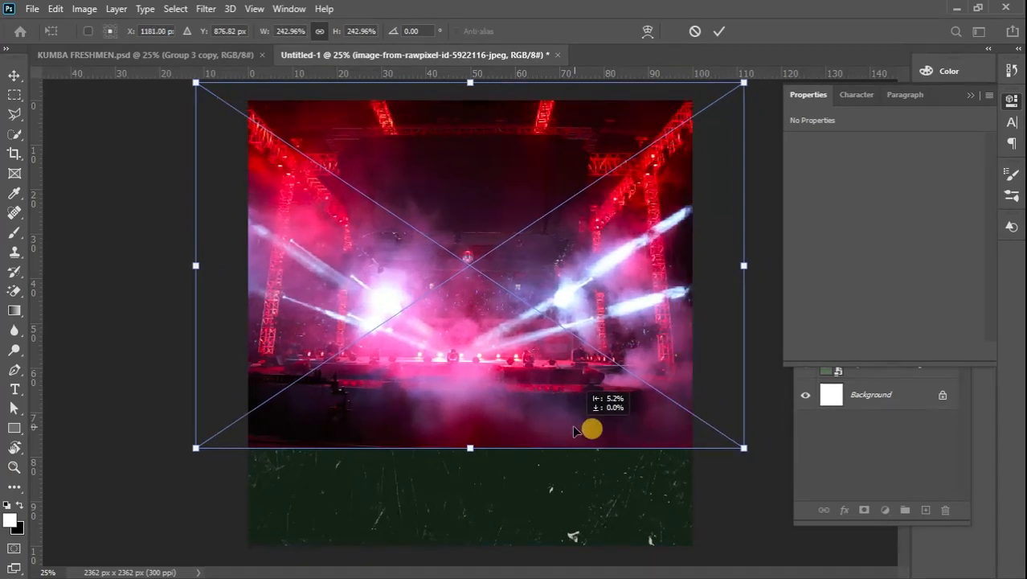
pyautogui.click(14, 96)
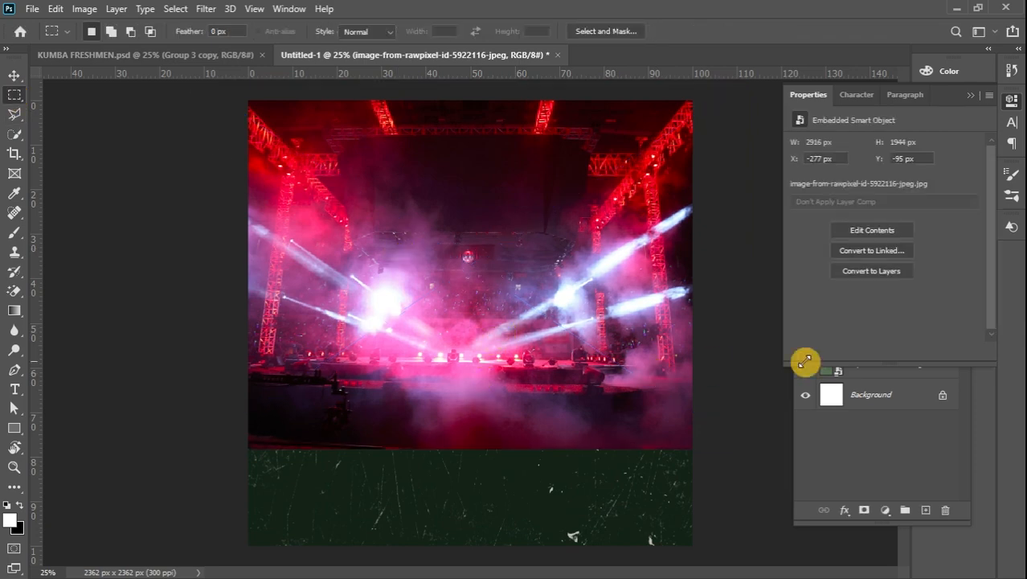
# Add a layer mask to the stage photo and fade its lower edge in black with a 1300 px soft brush at 0% hardness.
pyautogui.click(970, 94)
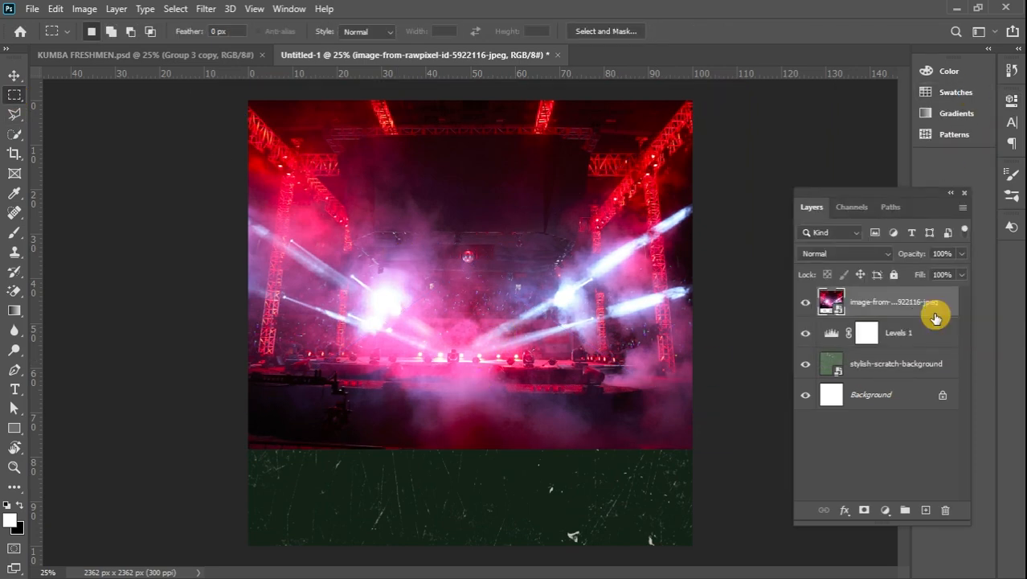
pyautogui.click(864, 509)
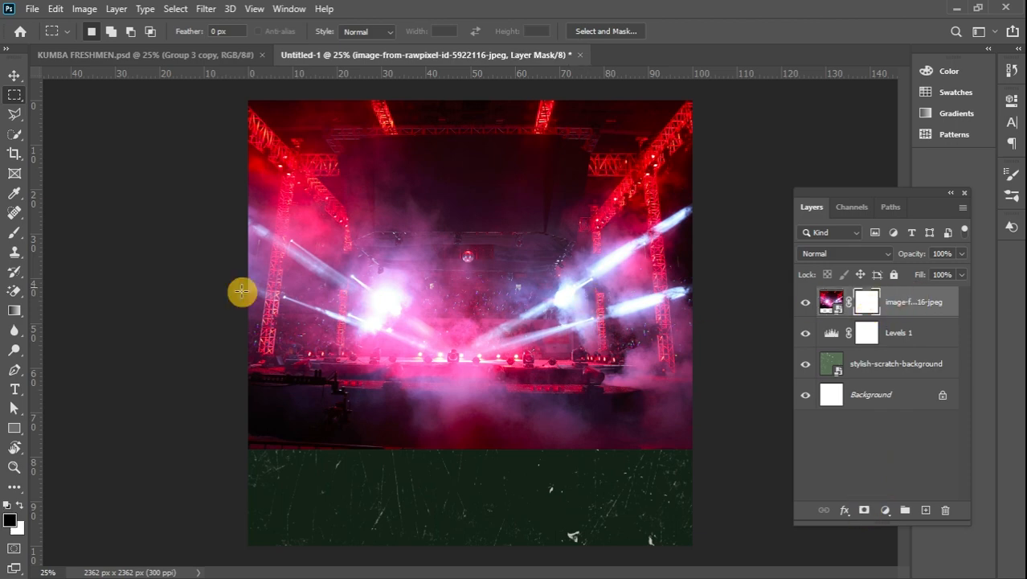
pyautogui.click(15, 233)
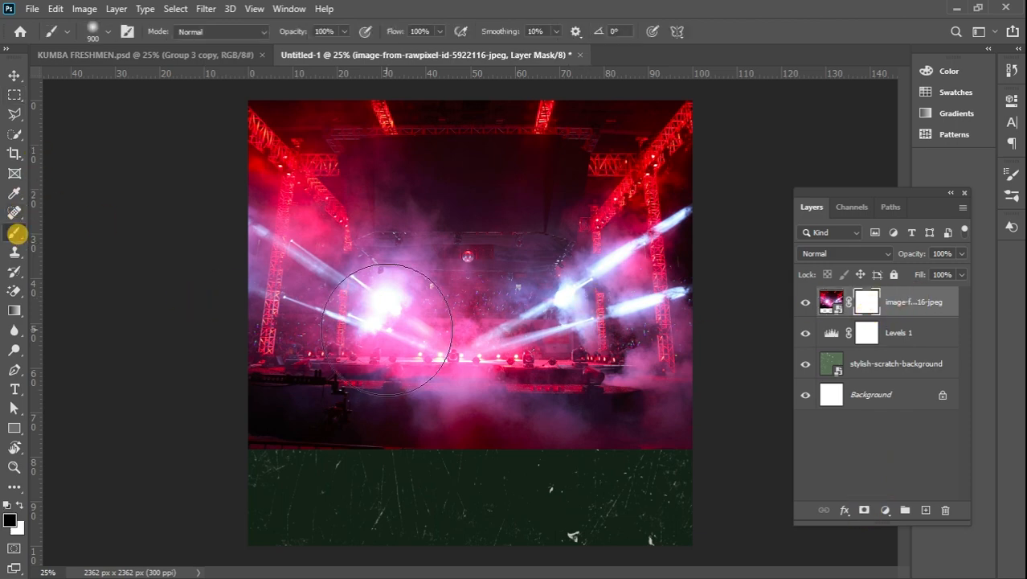
pyautogui.press(']')
pyautogui.press(']')
pyautogui.press(']')
pyautogui.press(']')
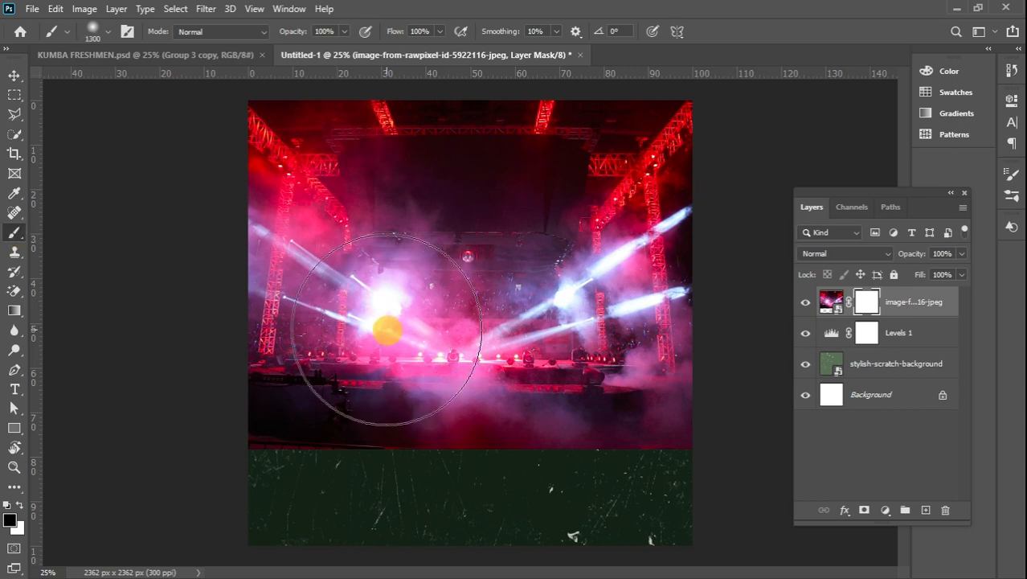
pyautogui.rightClick(439, 341)
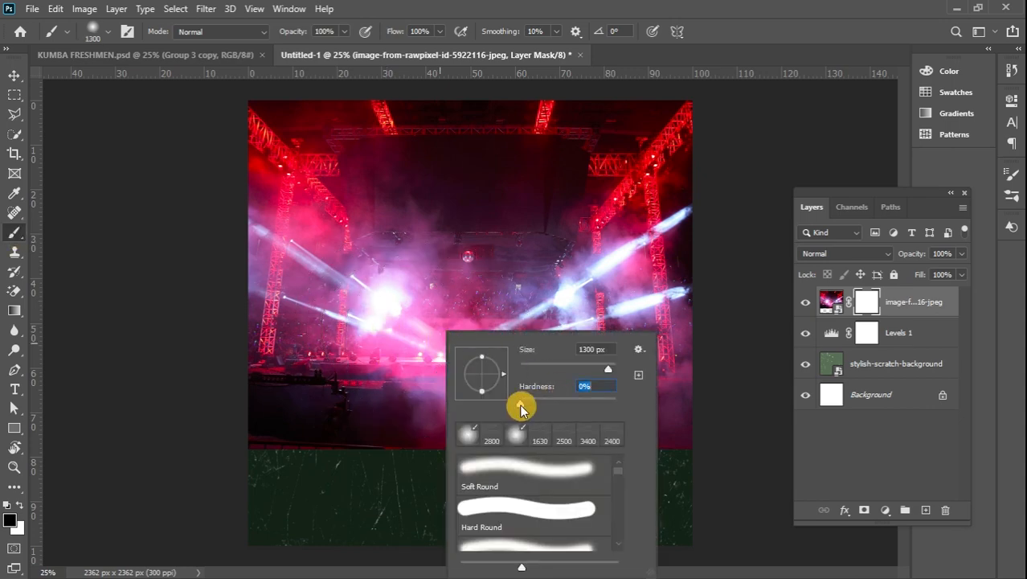
pyautogui.moveTo(255, 456)
pyautogui.mouseDown()
pyautogui.moveTo(337, 504)
pyautogui.moveTo(494, 526)
pyautogui.moveTo(554, 530)
pyautogui.moveTo(675, 515)
pyautogui.moveTo(546, 546)
pyautogui.moveTo(500, 548)
pyautogui.moveTo(499, 539)
pyautogui.moveTo(482, 553)
pyautogui.moveTo(425, 538)
pyautogui.moveTo(540, 554)
pyautogui.moveTo(449, 536)
pyautogui.mouseUp()
pyautogui.moveTo(616, 552)
pyautogui.mouseDown()
pyautogui.moveTo(645, 542)
pyautogui.moveTo(503, 559)
pyautogui.mouseUp()
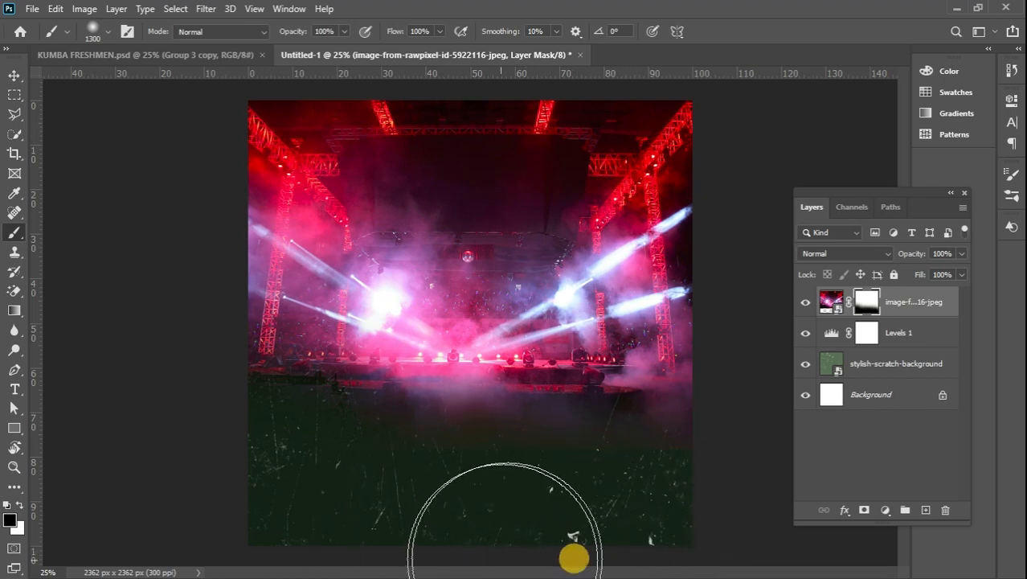
# Deepen the blacks of the scratch background by setting the existing Levels adjustment's shadow input to 81.
pyautogui.click(930, 337)
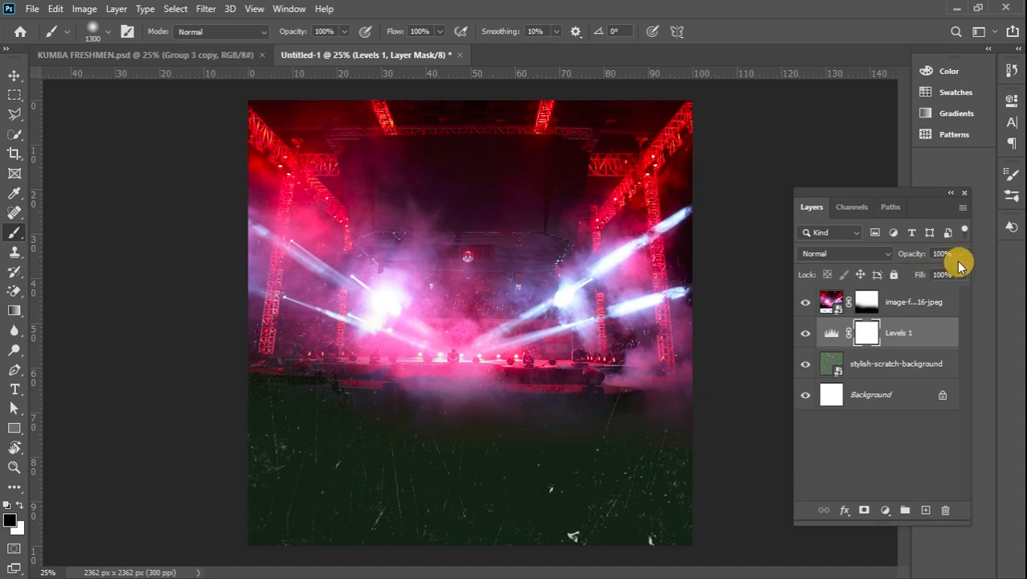
pyautogui.doubleClick(839, 335)
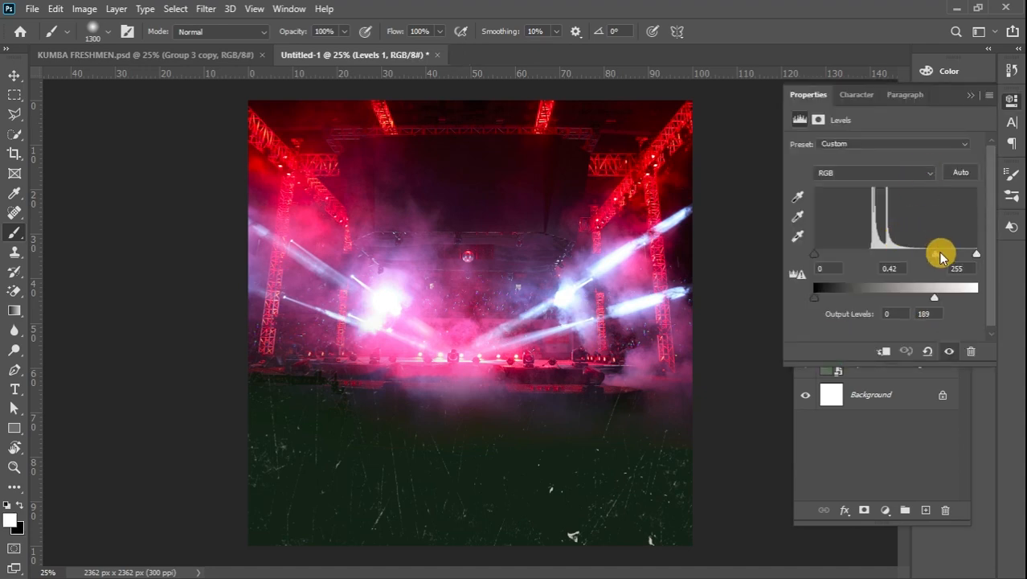
pyautogui.moveTo(830, 261); pyautogui.dragTo(860, 258)
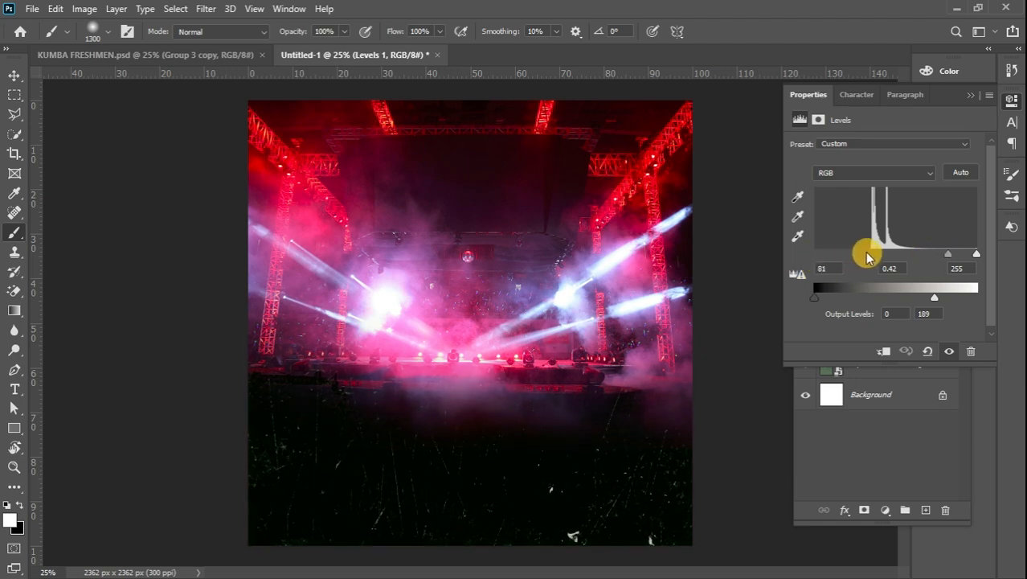
pyautogui.click(970, 95)
pyautogui.click(208, 328)
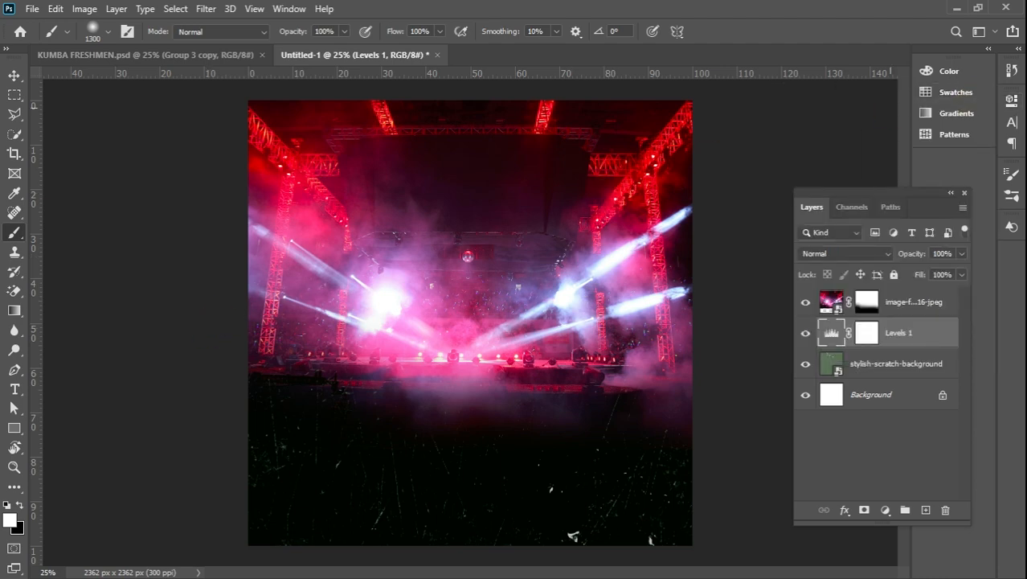
# Place the radio image in the document and bring its layer above the stage photo layer.
pyautogui.click(1011, 238)
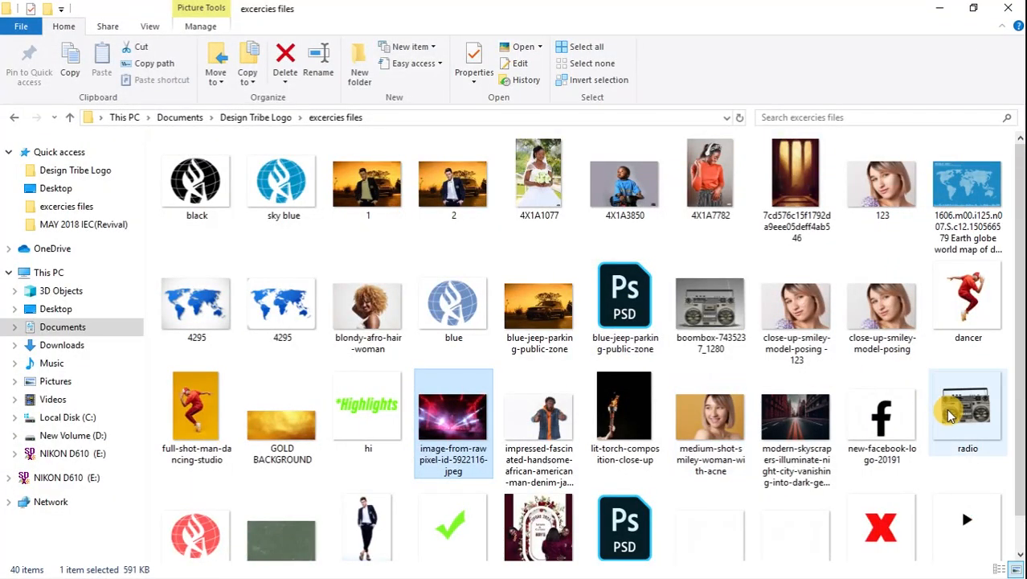
pyautogui.moveTo(951, 413); pyautogui.dragTo(373, 344)
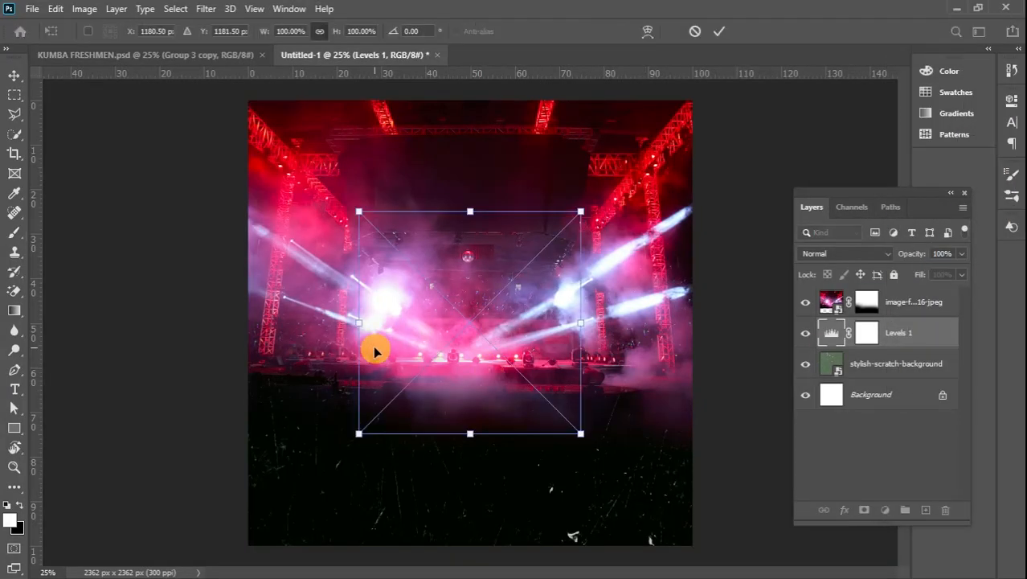
pyautogui.moveTo(927, 329); pyautogui.dragTo(916, 300)
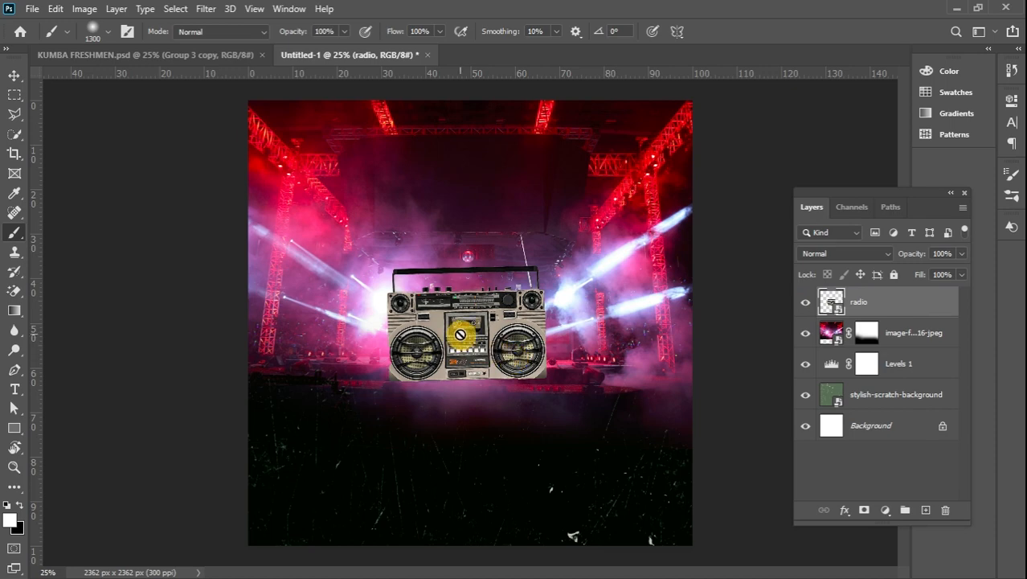
# Scale the radio to about 173%, rotate it about -7.5° and position it partly off the canvas's left edge.
pyautogui.click(10, 75)
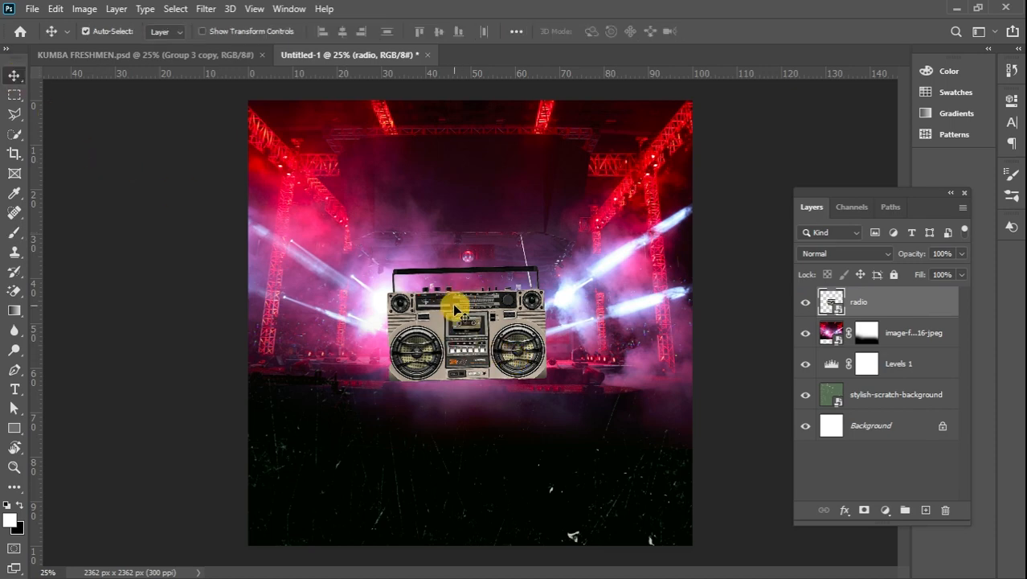
pyautogui.moveTo(466, 319); pyautogui.dragTo(274, 328)
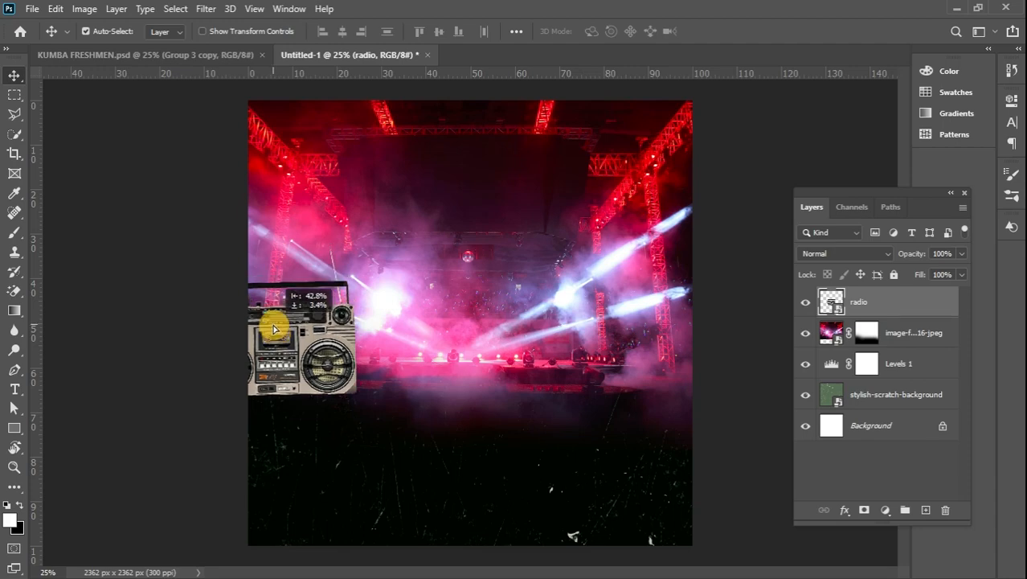
pyautogui.hotkey('ctrl', 't')
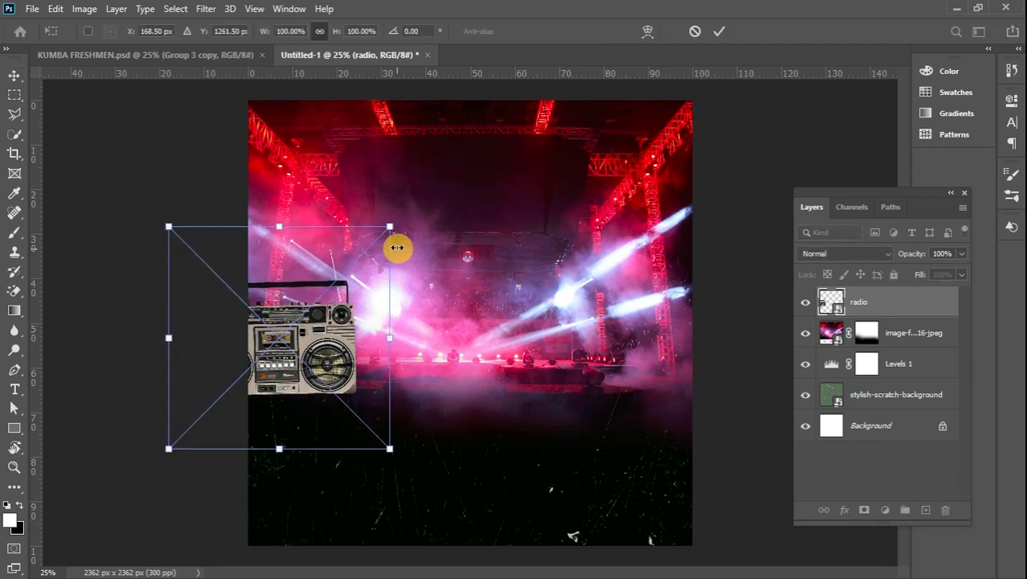
pyautogui.moveTo(389, 232); pyautogui.dragTo(552, 125)
pyautogui.moveTo(374, 294); pyautogui.dragTo(282, 355)
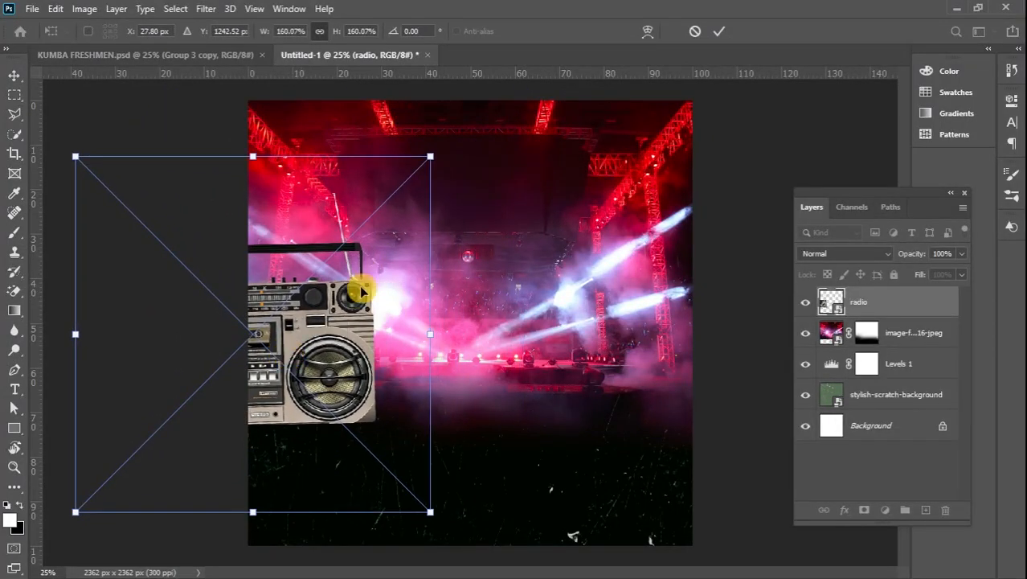
pyautogui.moveTo(435, 163); pyautogui.dragTo(465, 137)
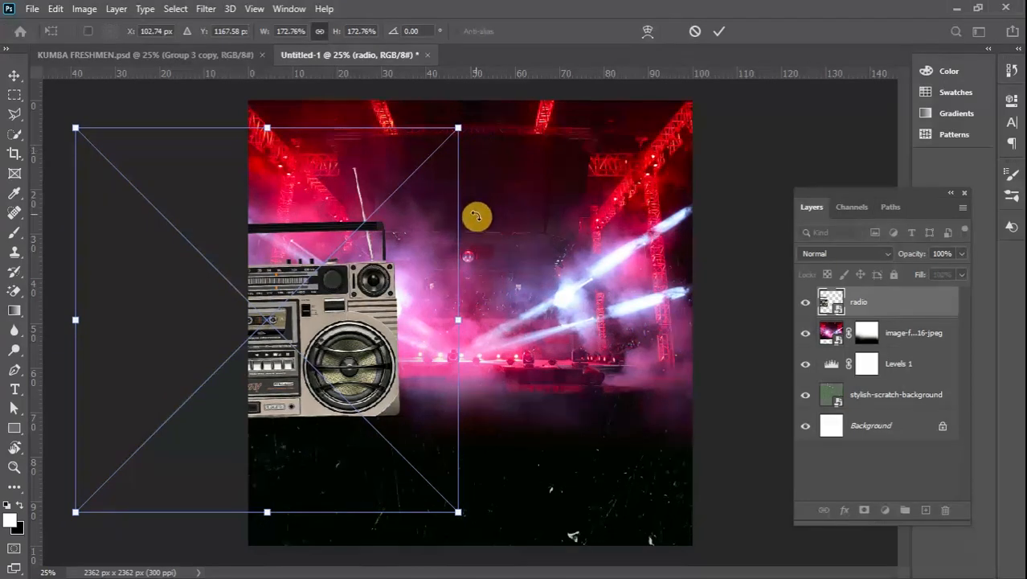
pyautogui.moveTo(476, 214); pyautogui.dragTo(462, 188)
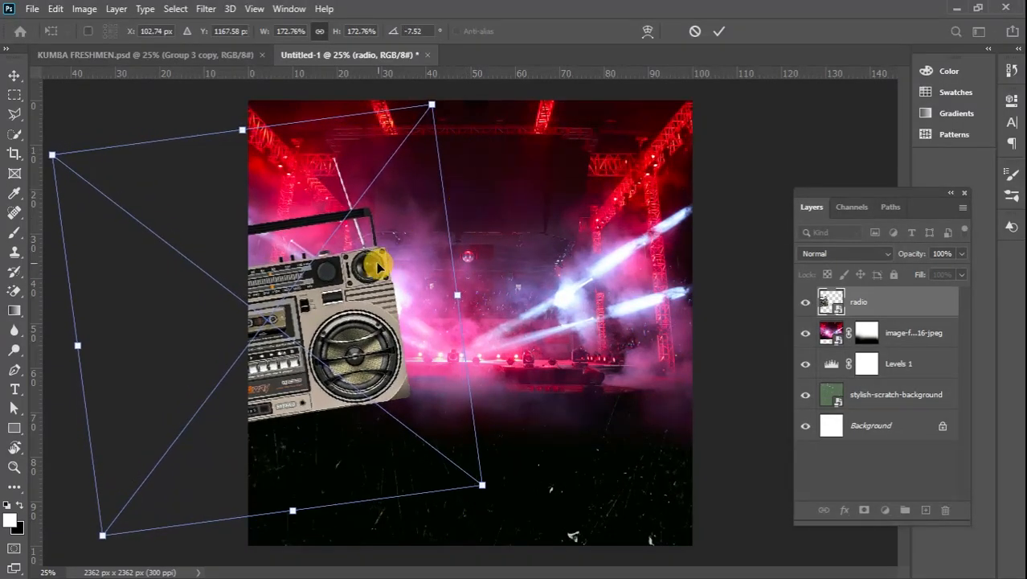
pyautogui.moveTo(366, 253); pyautogui.dragTo(338, 292)
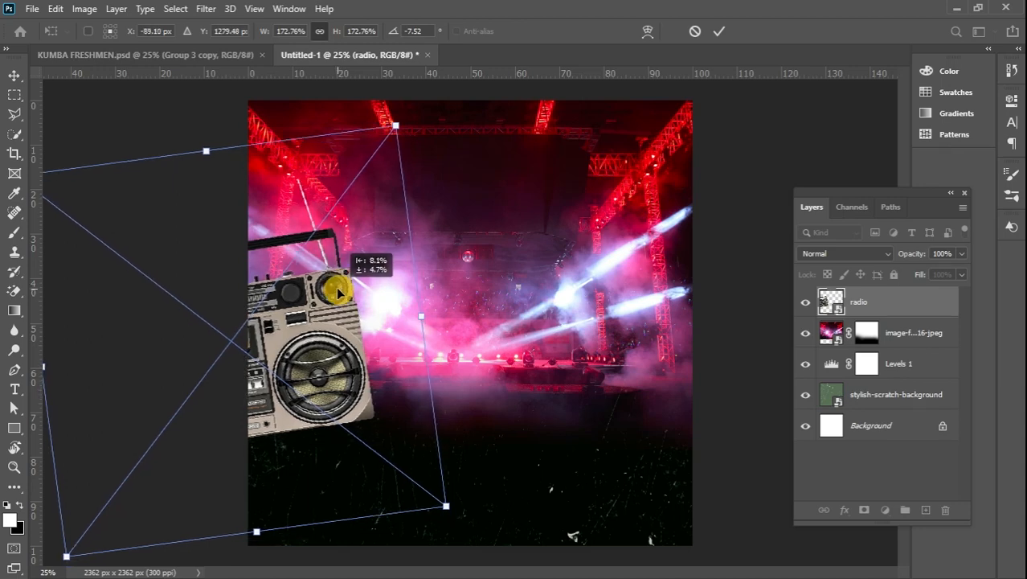
# Commit the radio's transform and place the dancer image from File Explorer's "excercies files" folder as the uppermost layer.
pyautogui.click(15, 75)
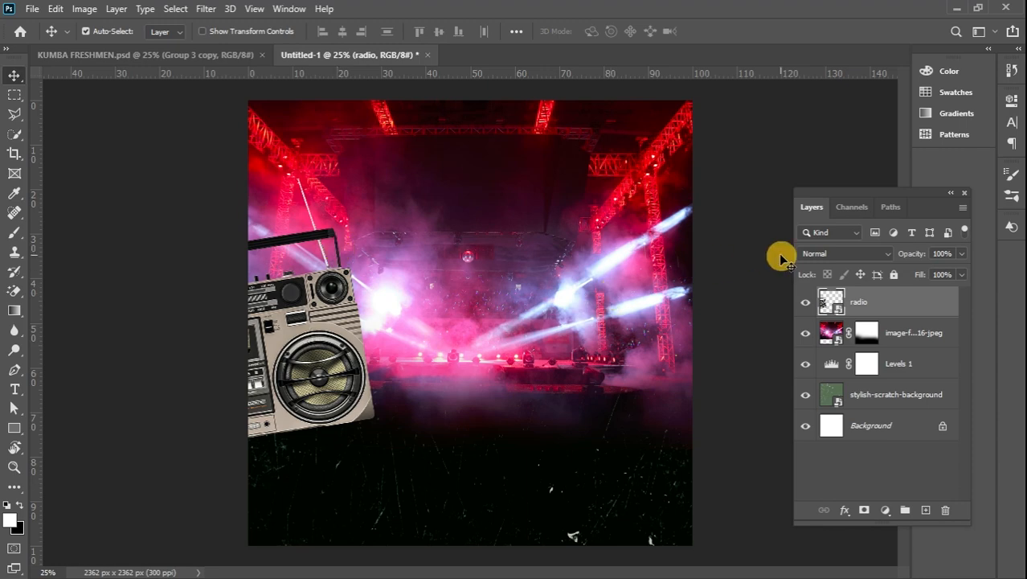
pyautogui.moveTo(1026, 277)
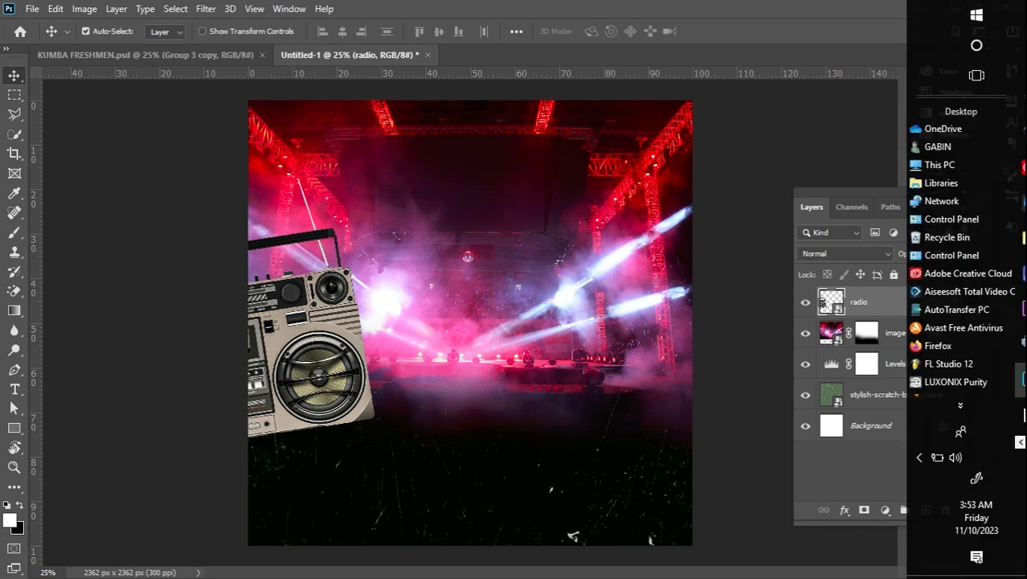
pyautogui.click(1003, 238)
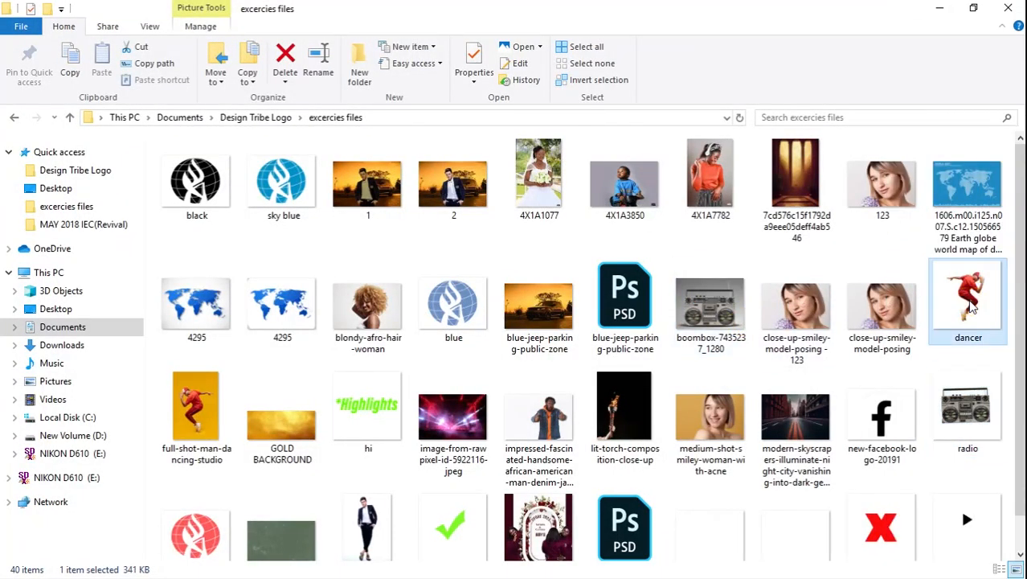
pyautogui.moveTo(1024, 355)
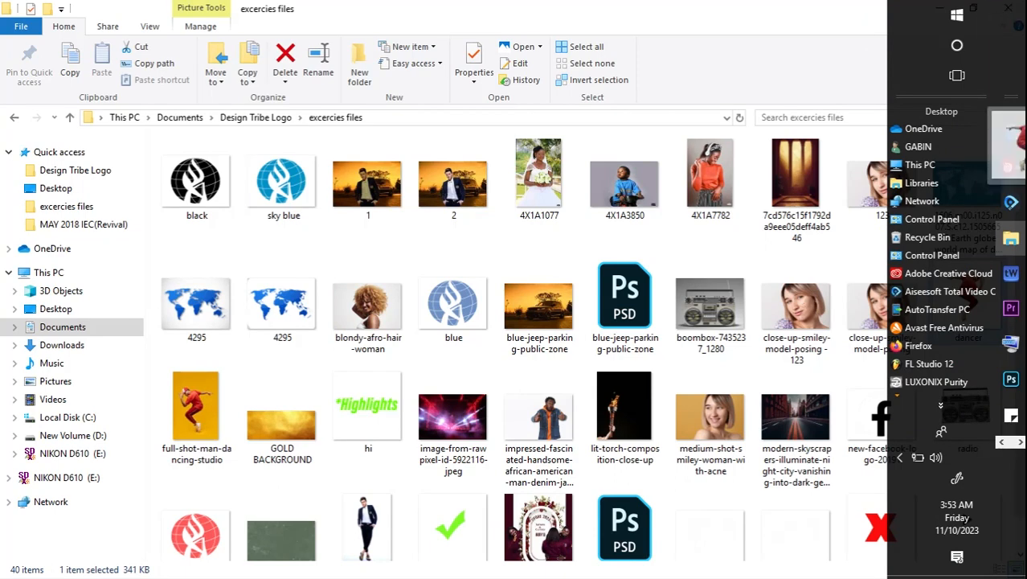
pyautogui.click(1011, 379)
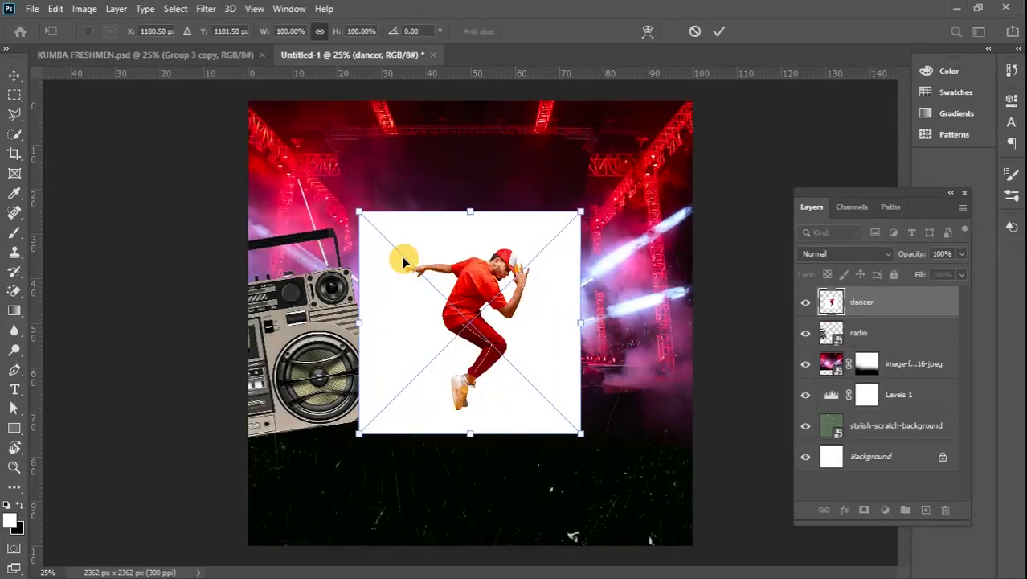
pyautogui.click(13, 78)
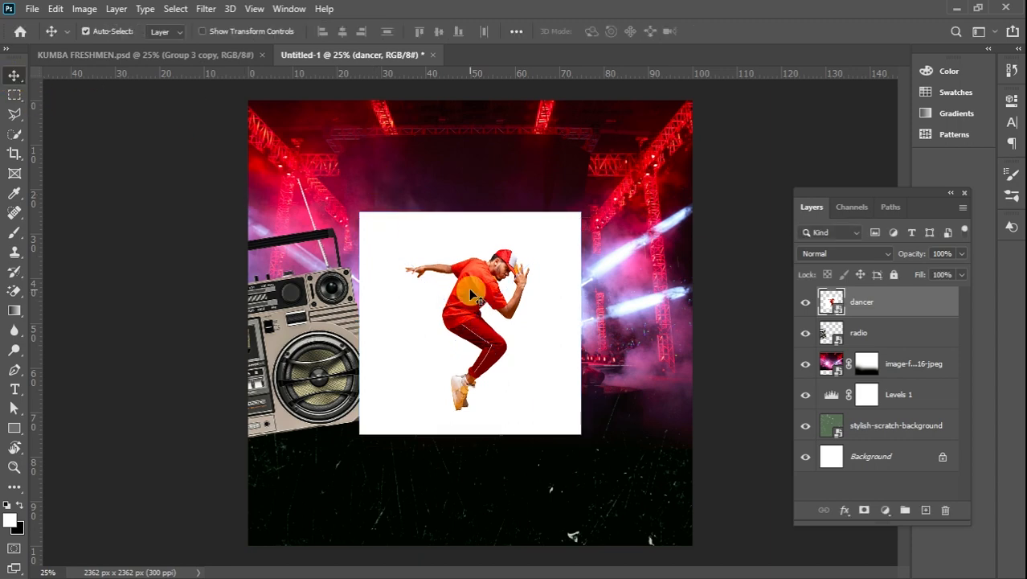
# Select the dancer with Select Subject and add a layer mask from the selection to hide the white background.
pyautogui.click(175, 8)
pyautogui.click(225, 186)
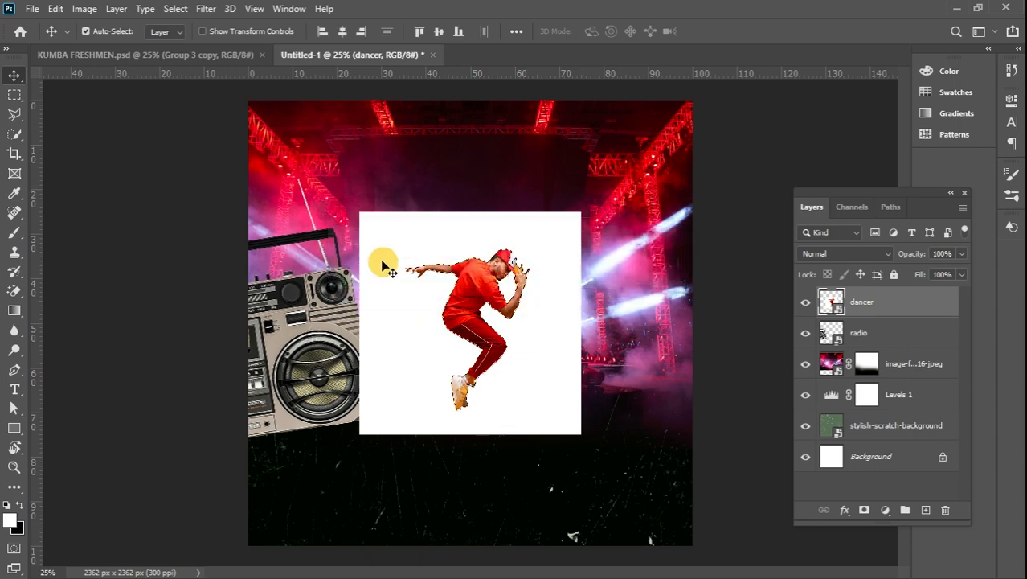
pyautogui.click(864, 512)
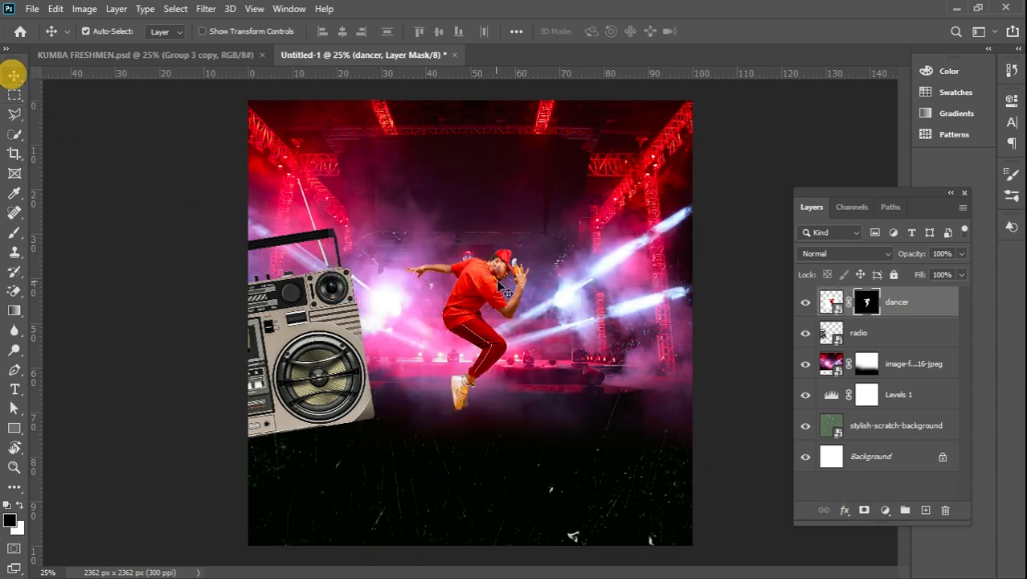
# Move the dancer partly off the canvas's right edge, scale it to about 136% and rotate it about 2.3°.
pyautogui.moveTo(487, 288); pyautogui.dragTo(646, 343)
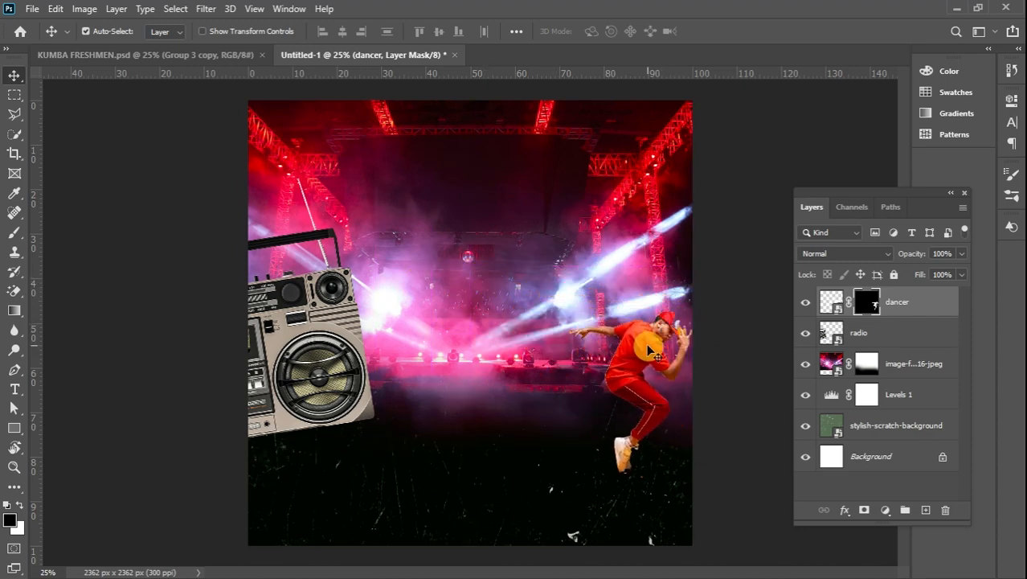
pyautogui.hotkey('ctrl', 't')
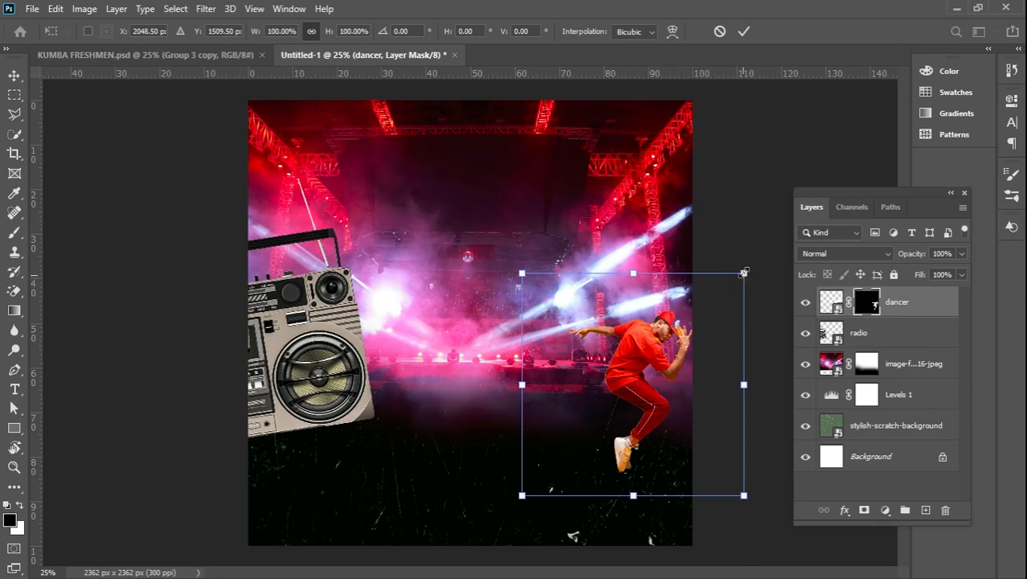
pyautogui.moveTo(745, 273); pyautogui.dragTo(808, 206)
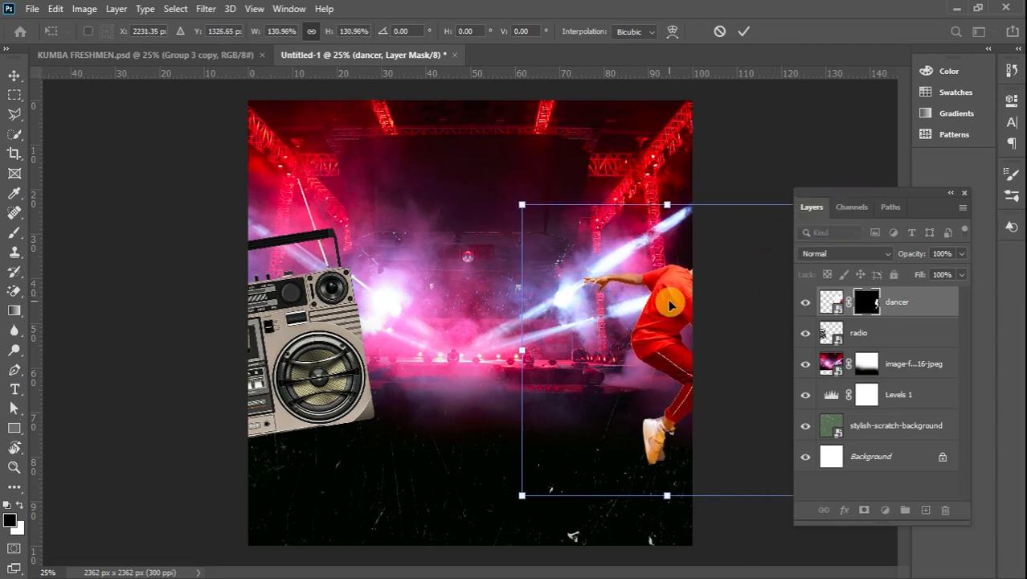
pyautogui.moveTo(667, 328); pyautogui.dragTo(655, 324)
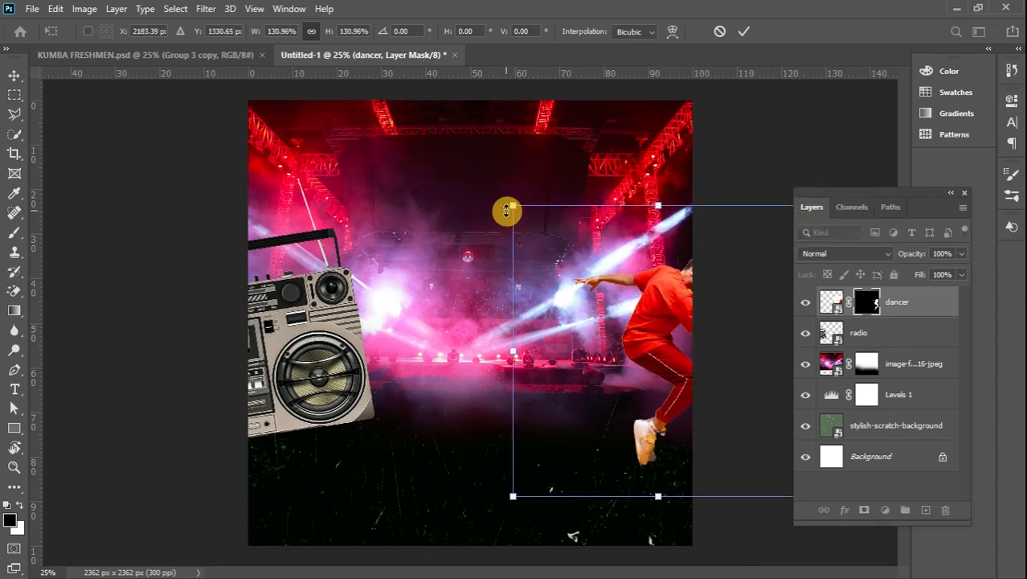
pyautogui.moveTo(506, 209)
pyautogui.mouseDown()
pyautogui.moveTo(510, 178)
pyautogui.moveTo(503, 194)
pyautogui.mouseUp()
pyautogui.moveTo(655, 320); pyautogui.dragTo(661, 329)
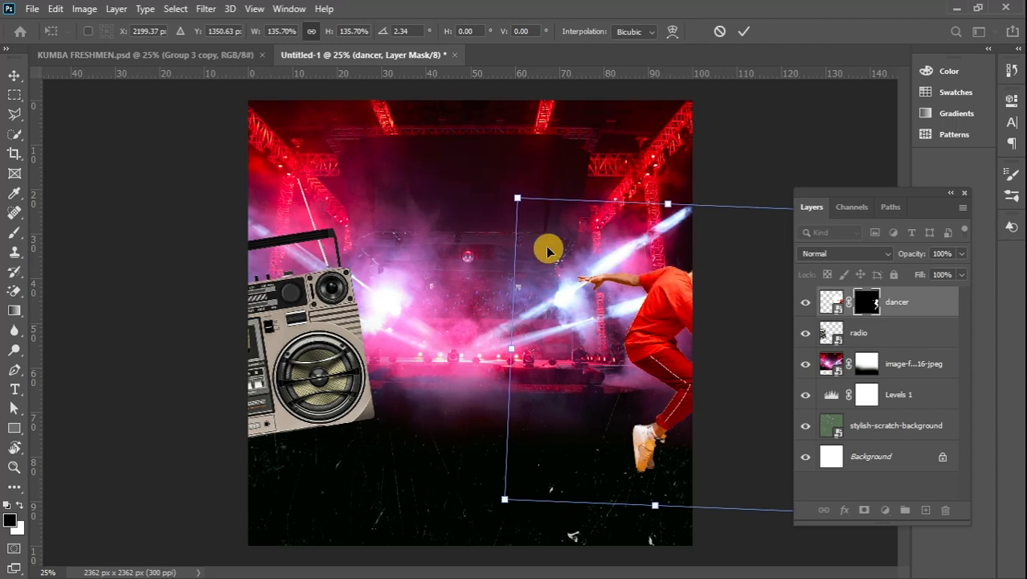
pyautogui.click(10, 96)
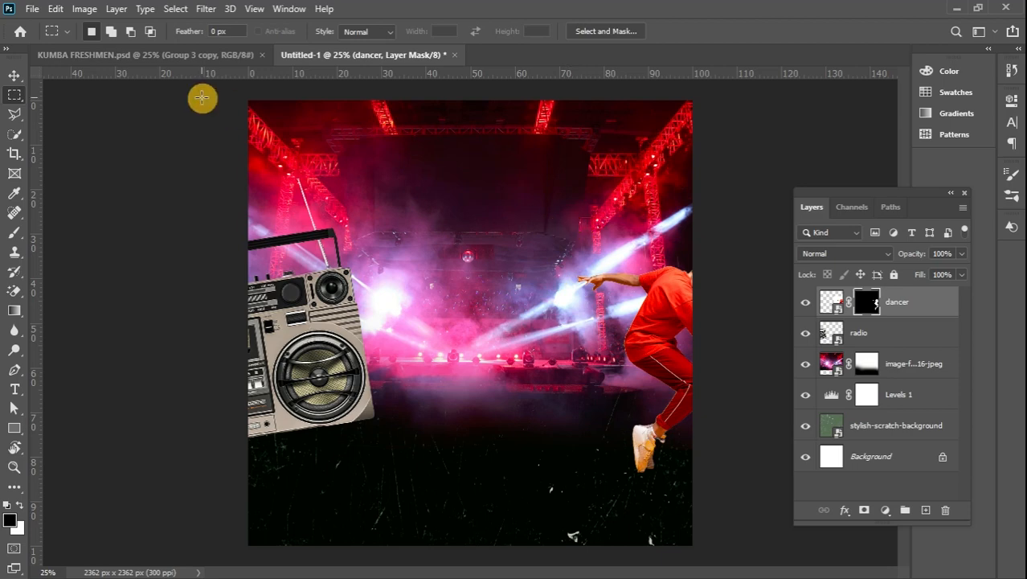
# Add a new layer above the dancer and set the brush color to a red sampled from the stage photo, using KUMBA FRESHMEN.psd as reference.
pyautogui.click(169, 55)
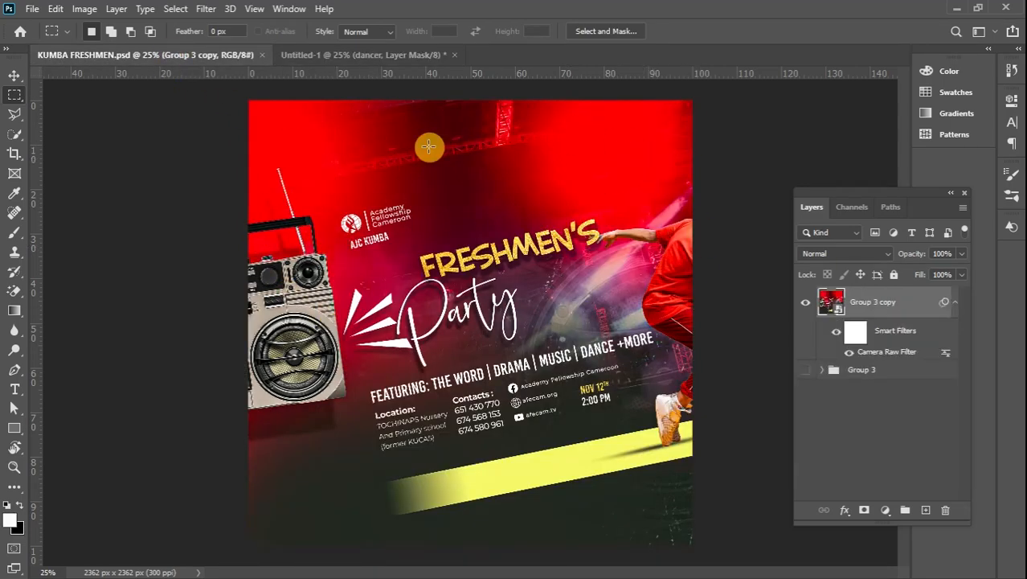
pyautogui.click(326, 55)
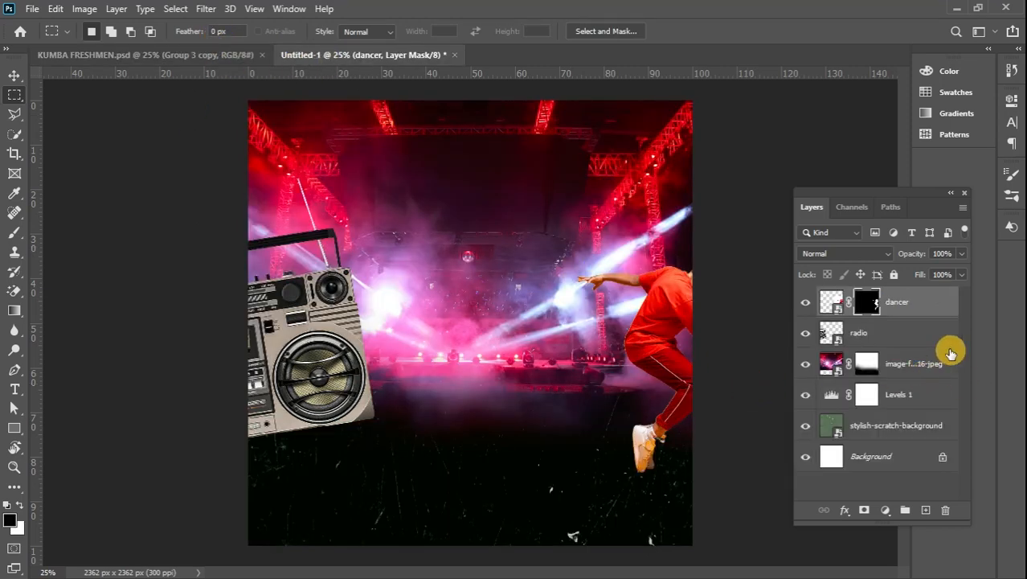
pyautogui.click(928, 508)
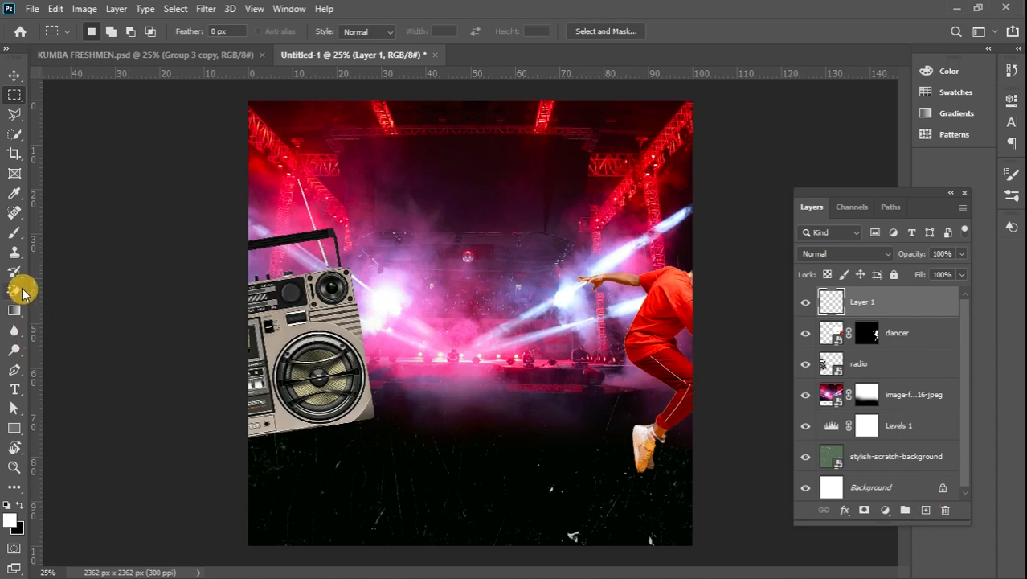
pyautogui.click(14, 232)
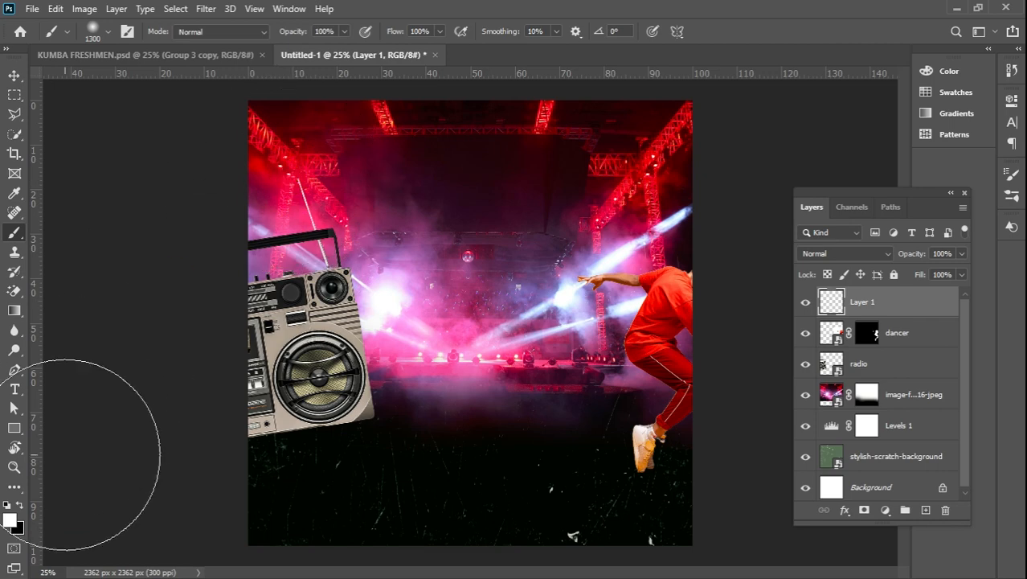
pyautogui.click(10, 520)
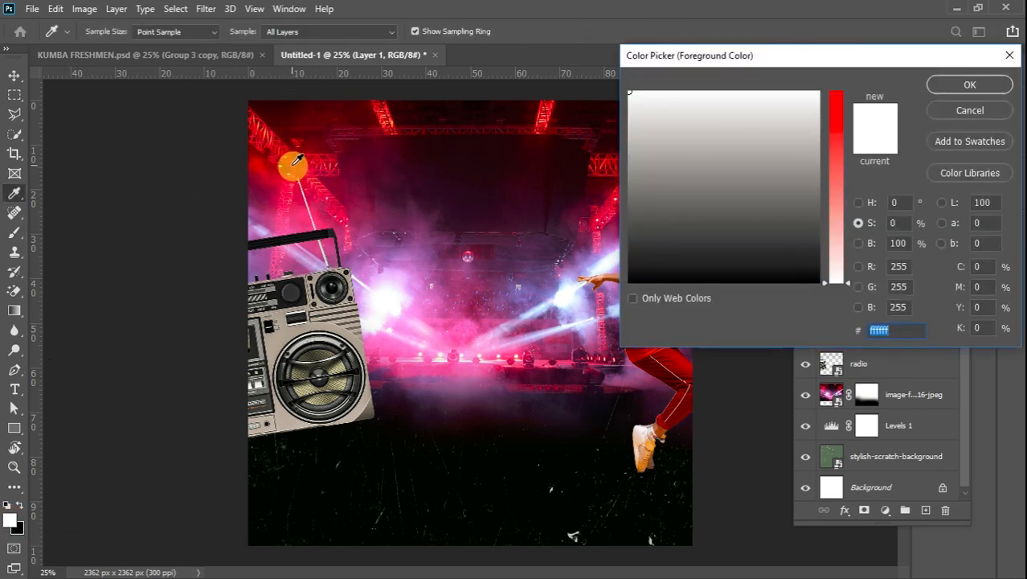
pyautogui.click(292, 164)
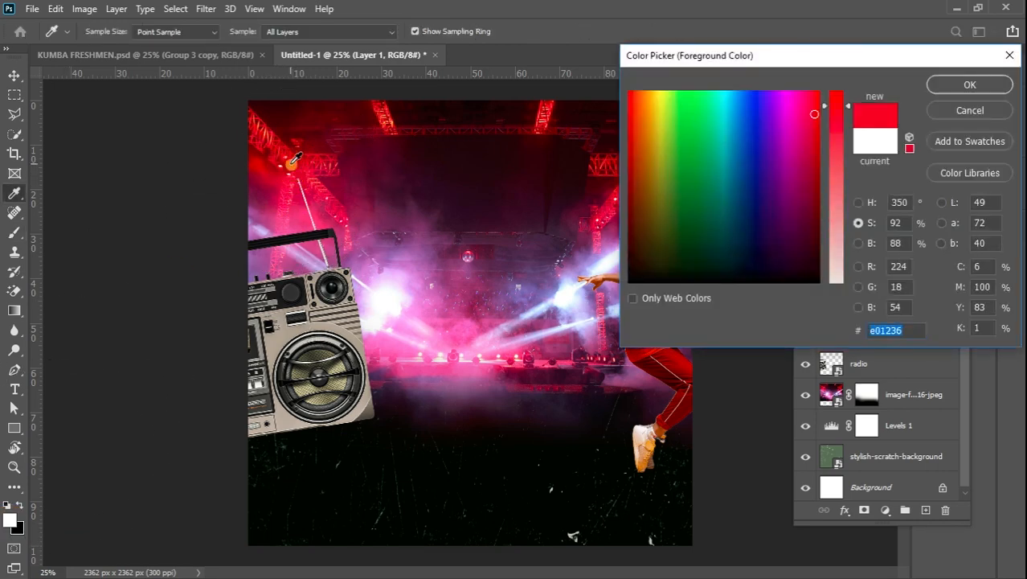
pyautogui.click(953, 85)
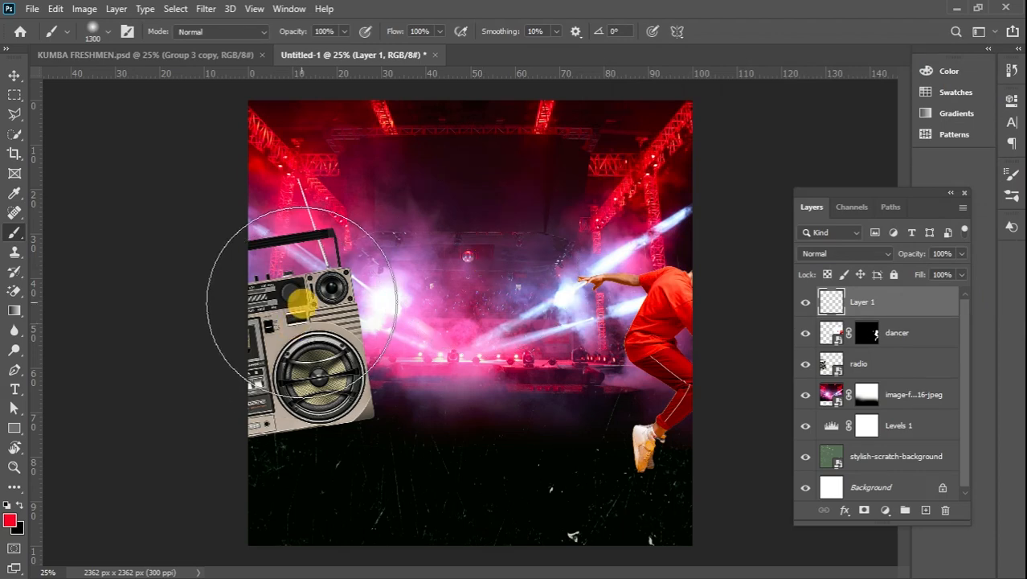
# Paint a soft red glow over the radio area with a 1500 px brush and move its layer below the radio layer.
pyautogui.press(']')
pyautogui.press(']')
pyautogui.moveTo(301, 303)
pyautogui.mouseDown()
pyautogui.moveTo(292, 264)
pyautogui.moveTo(301, 326)
pyautogui.moveTo(326, 325)
pyautogui.moveTo(312, 347)
pyautogui.moveTo(258, 213)
pyautogui.moveTo(309, 311)
pyautogui.mouseUp()
pyautogui.click(938, 315)
pyautogui.moveTo(938, 315)
pyautogui.mouseDown()
pyautogui.moveTo(942, 305)
pyautogui.moveTo(933, 378)
pyautogui.mouseUp()
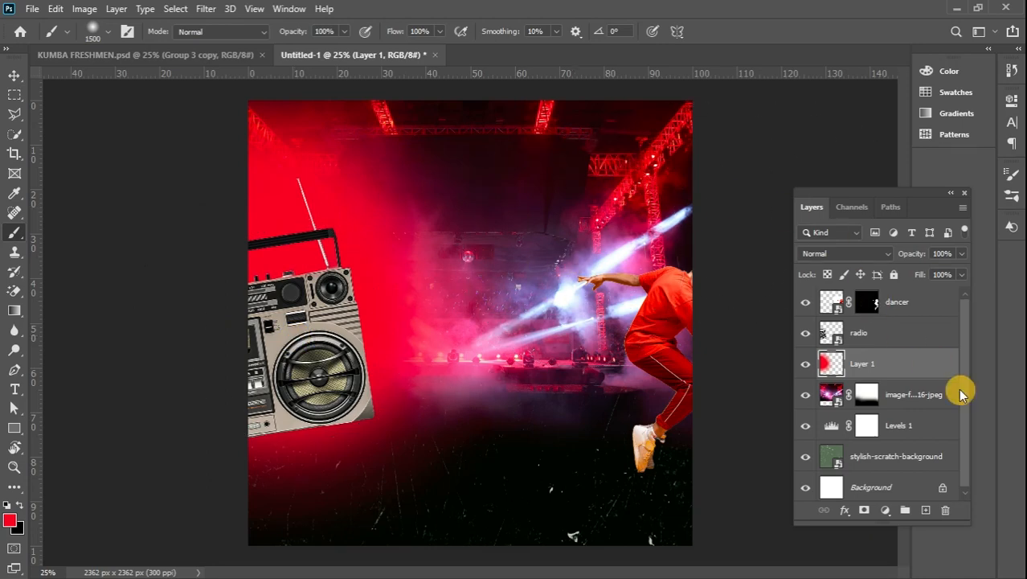
# Add another layer below the radio layer and paint a soft red glow behind the dancer near the canvas's upper right.
pyautogui.click(926, 512)
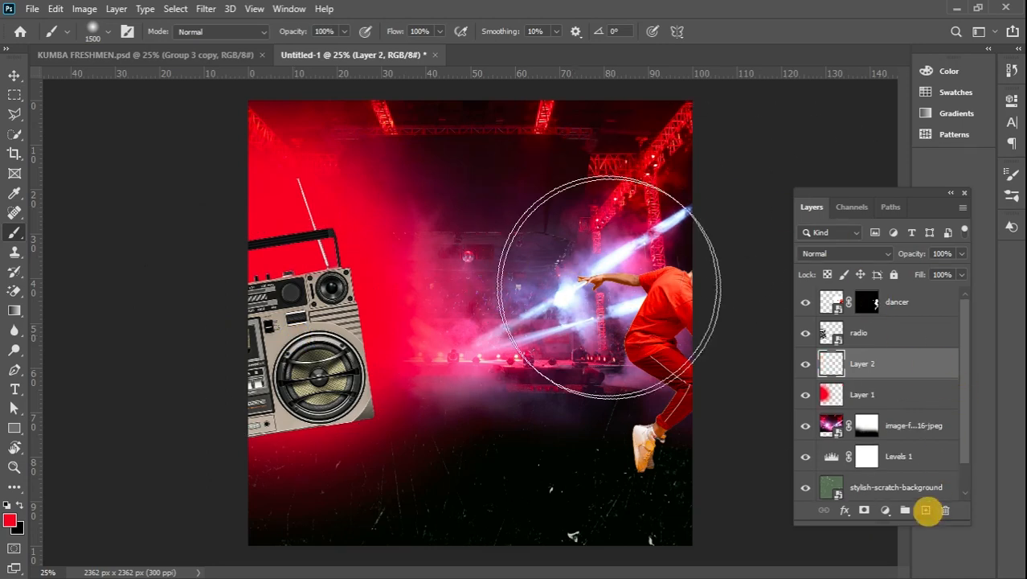
pyautogui.moveTo(606, 229)
pyautogui.mouseDown()
pyautogui.moveTo(644, 220)
pyautogui.moveTo(584, 227)
pyautogui.moveTo(584, 241)
pyautogui.moveTo(639, 232)
pyautogui.moveTo(622, 239)
pyautogui.moveTo(591, 245)
pyautogui.moveTo(673, 231)
pyautogui.mouseUp()
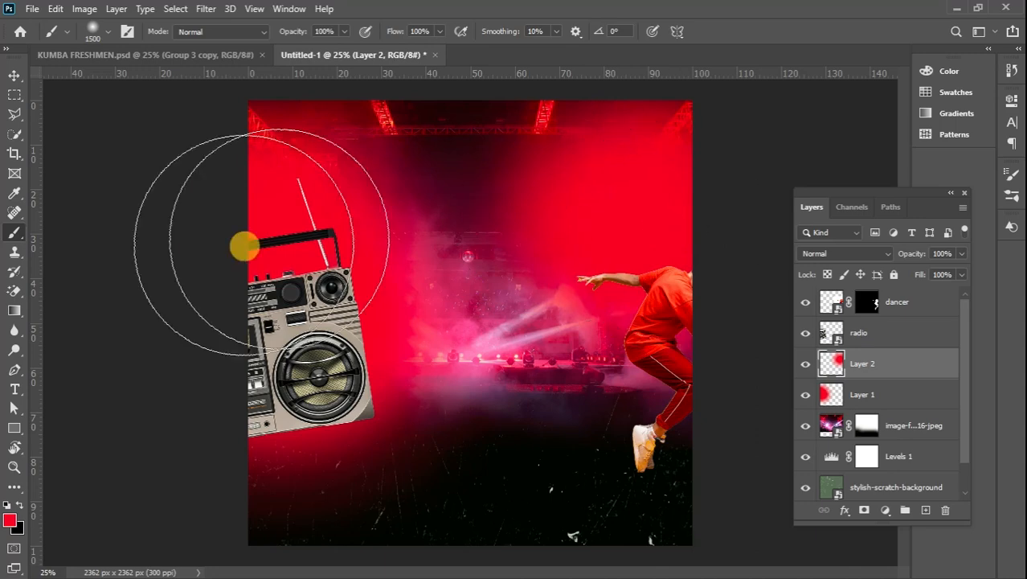
pyautogui.click(16, 75)
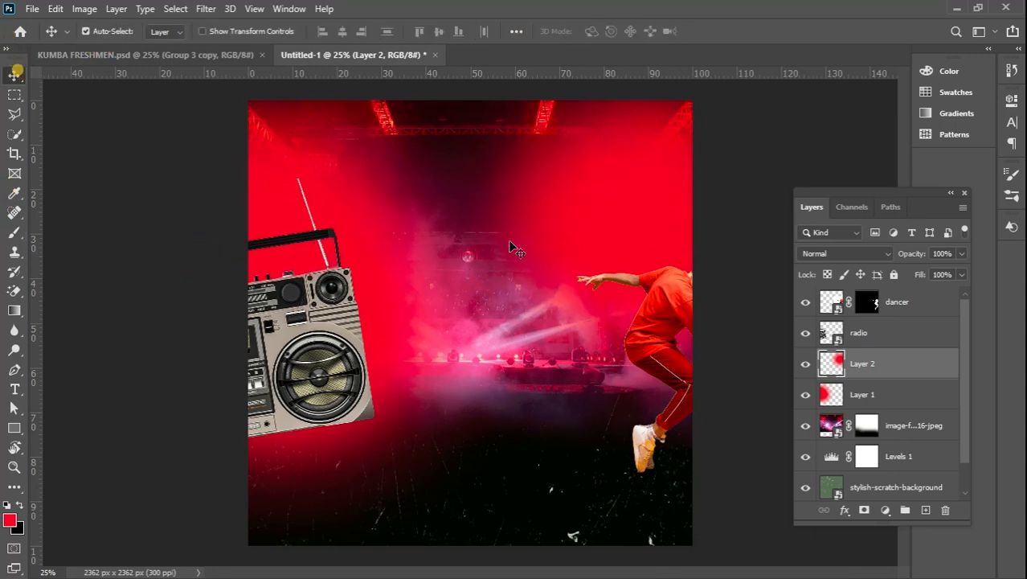
# Free-transform the stage photo, without its mask, and shift it to the right behind the red glows.
pyautogui.click(920, 425)
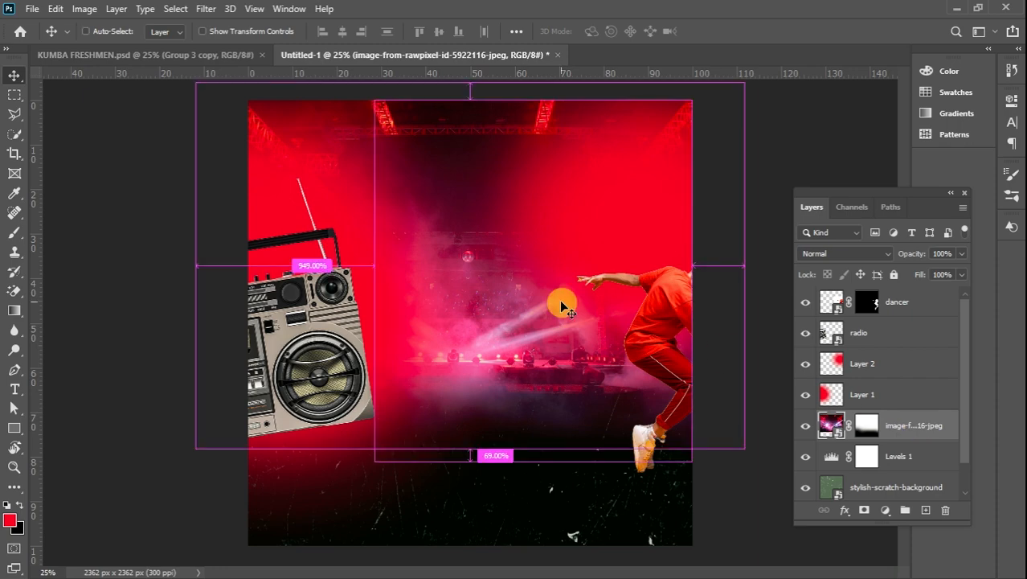
pyautogui.hotkey('ctrl', 't')
pyautogui.moveTo(472, 211); pyautogui.dragTo(531, 212)
pyautogui.moveTo(384, 159); pyautogui.dragTo(374, 160)
pyautogui.click(13, 95)
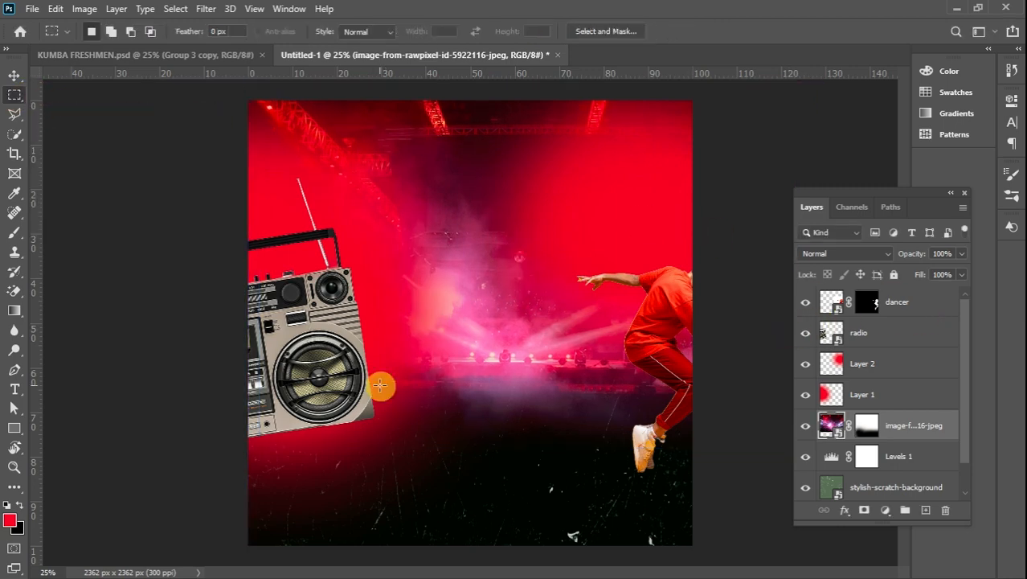
# Add a drop shadow to the radio layer in Multiply mode with 91% opacity, 103° angle, 124 px distance and 79 px size.
pyautogui.click(899, 337)
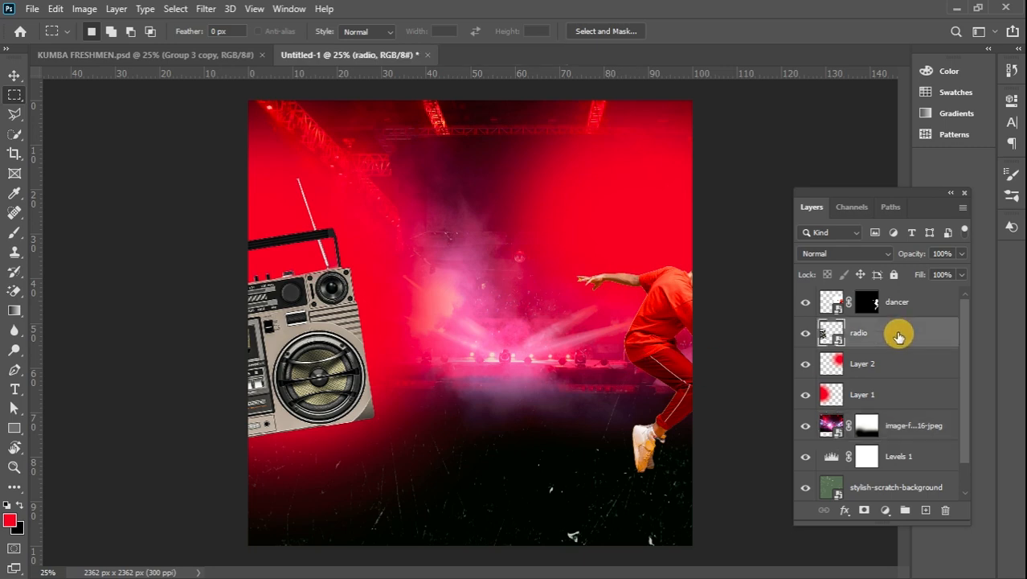
pyautogui.doubleClick(898, 337)
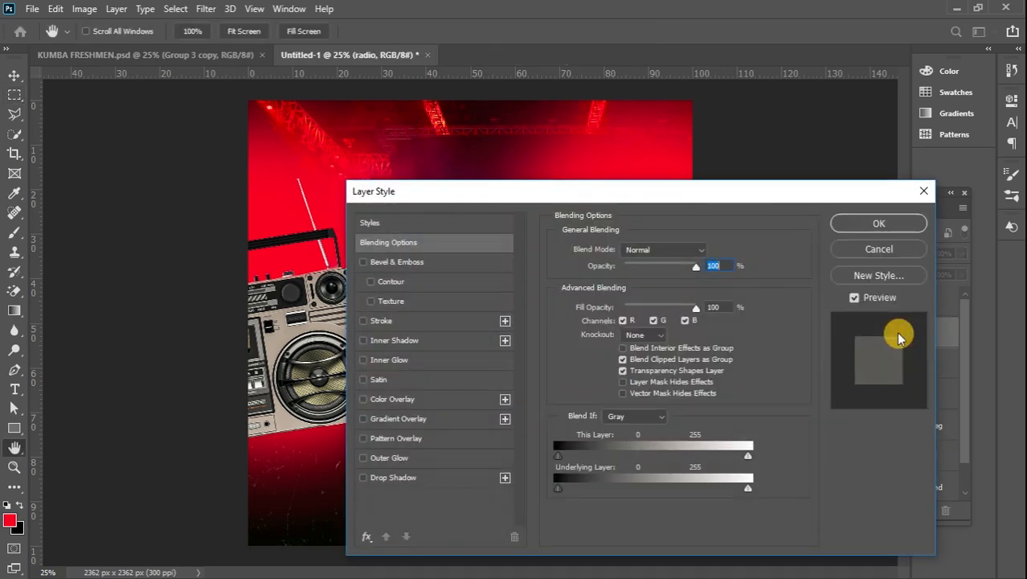
pyautogui.moveTo(595, 197); pyautogui.dragTo(779, 151)
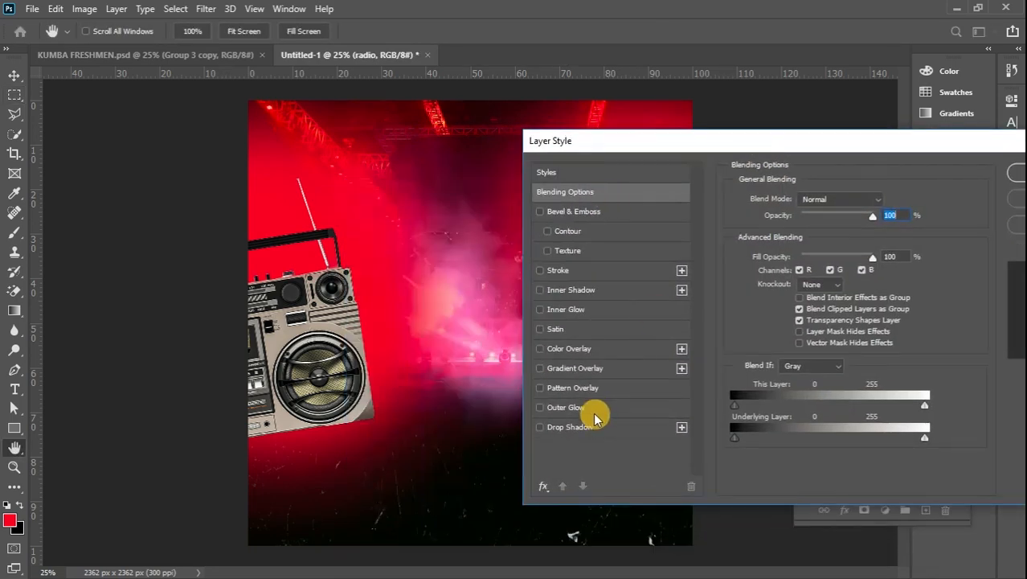
pyautogui.click(540, 427)
pyautogui.click(613, 428)
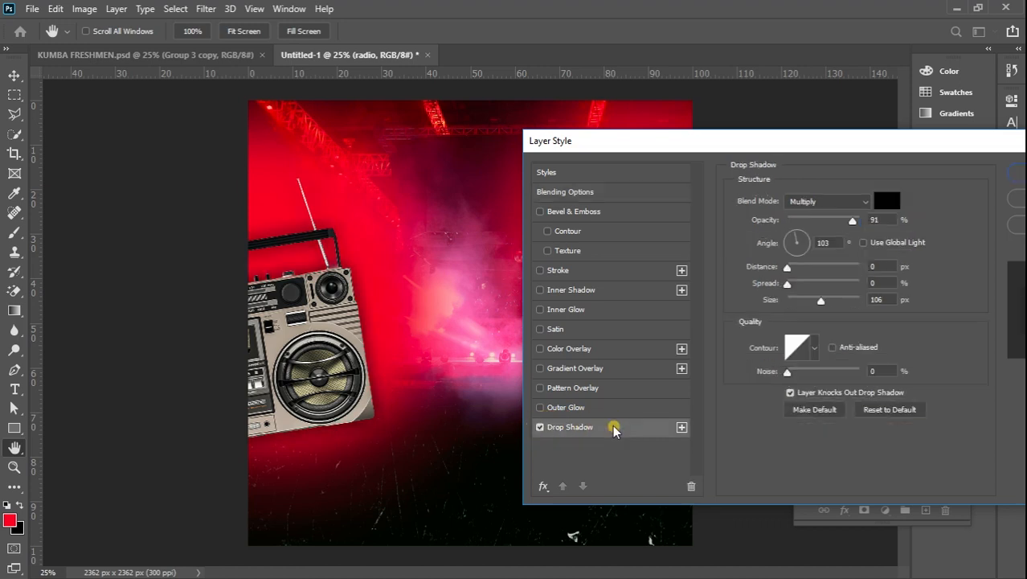
pyautogui.moveTo(787, 267)
pyautogui.mouseDown()
pyautogui.moveTo(854, 274)
pyautogui.moveTo(846, 269)
pyautogui.moveTo(814, 303)
pyautogui.moveTo(791, 284)
pyautogui.moveTo(803, 284)
pyautogui.moveTo(786, 287)
pyautogui.mouseUp()
pyautogui.moveTo(962, 138); pyautogui.dragTo(823, 160)
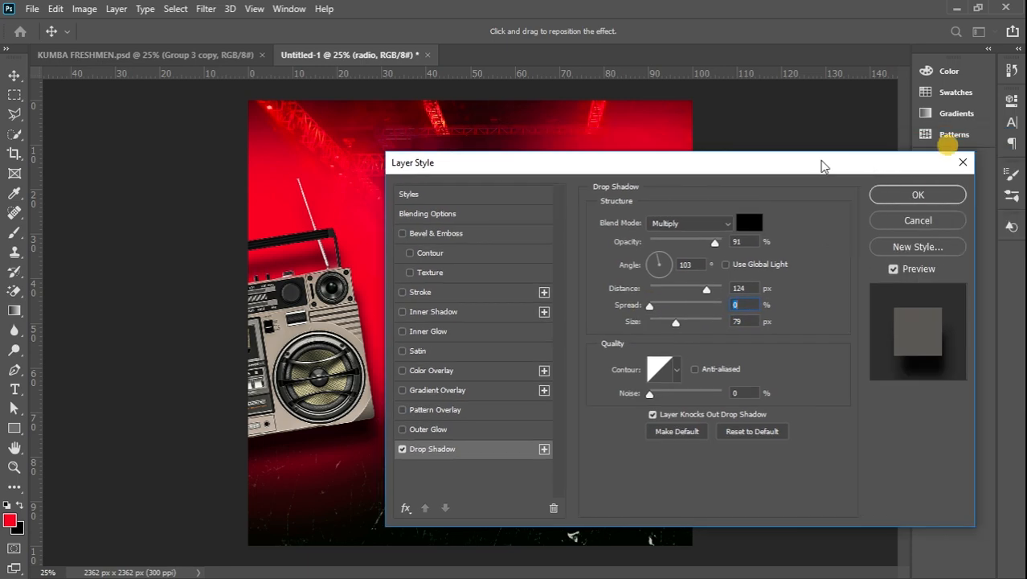
pyautogui.click(902, 192)
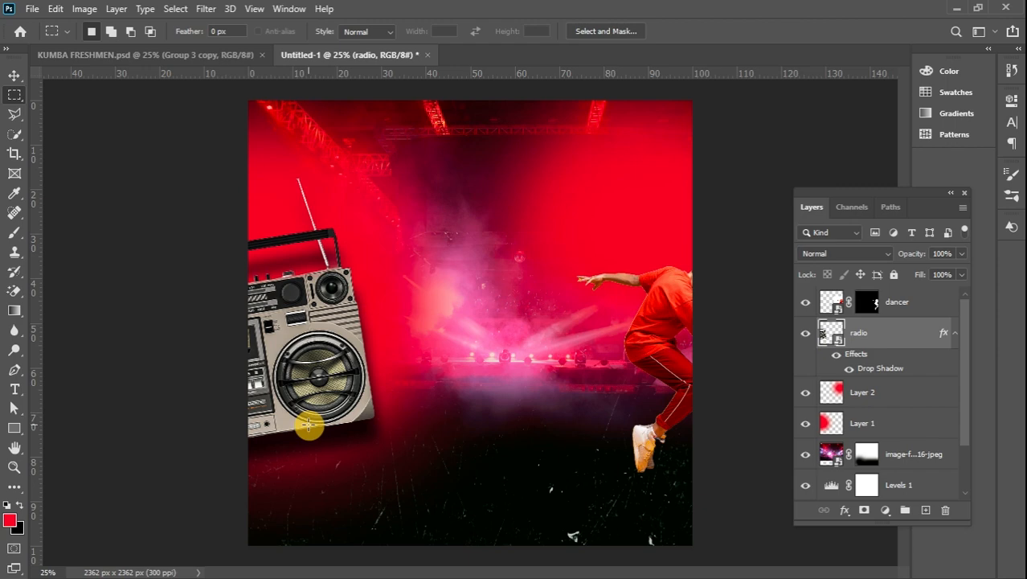
# Compare the composition with the finished KUMBA FRESHMEN.psd flyer and return to the working document.
pyautogui.click(193, 56)
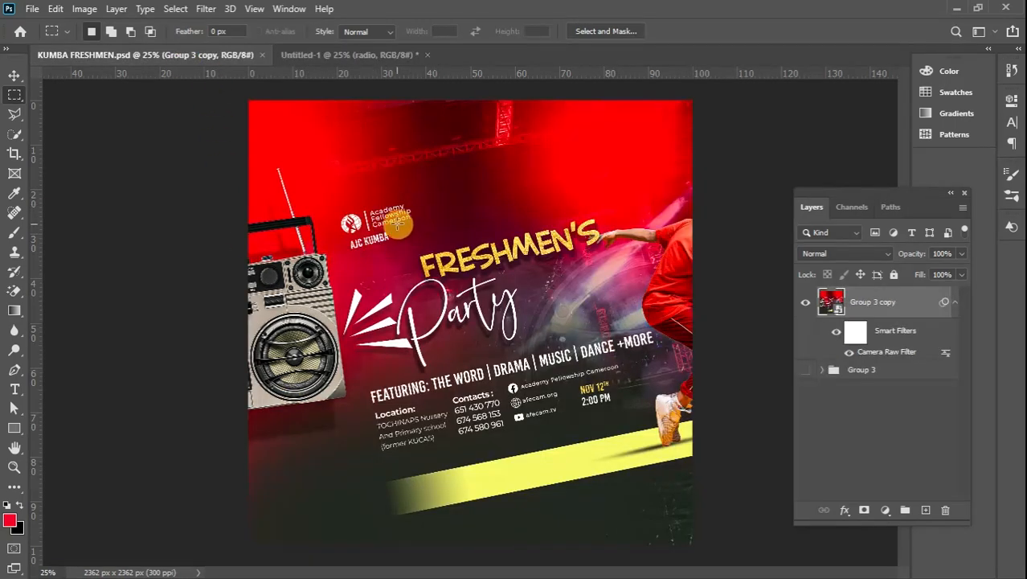
pyautogui.click(328, 57)
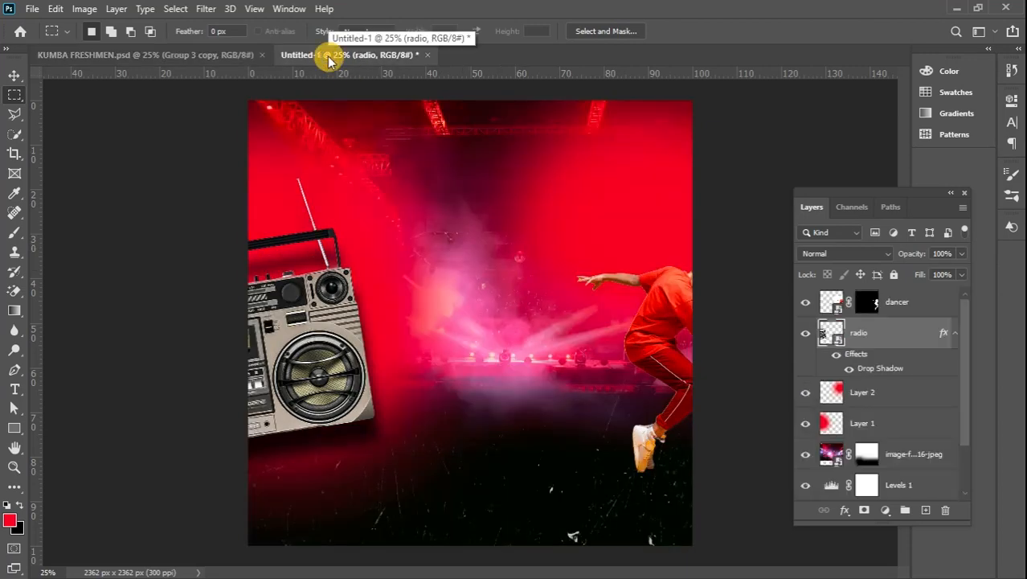
# Look up the title font name in the Word notes document and switch back to Photoshop.
pyautogui.moveTo(1026, 241)
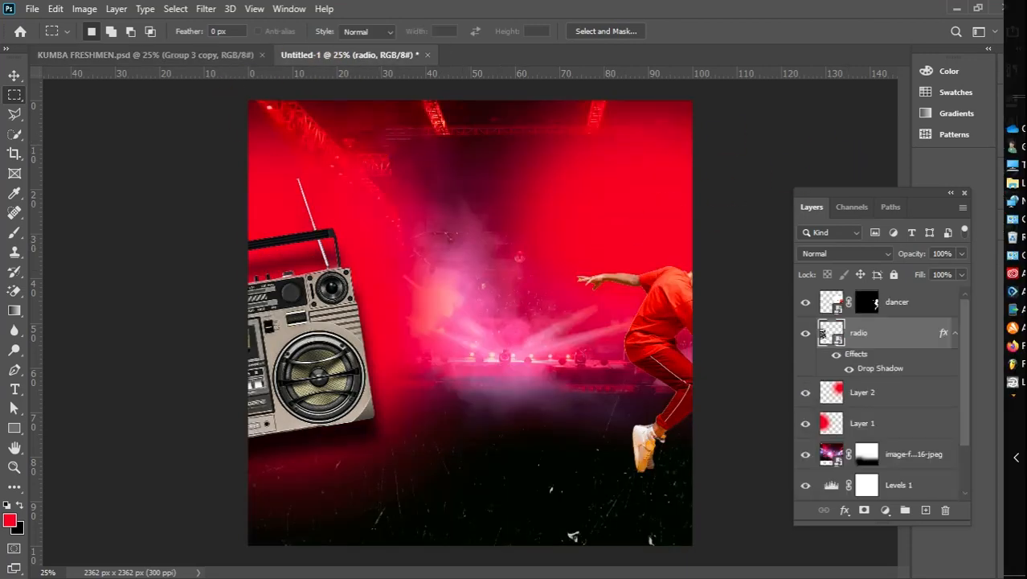
pyautogui.click(1020, 442)
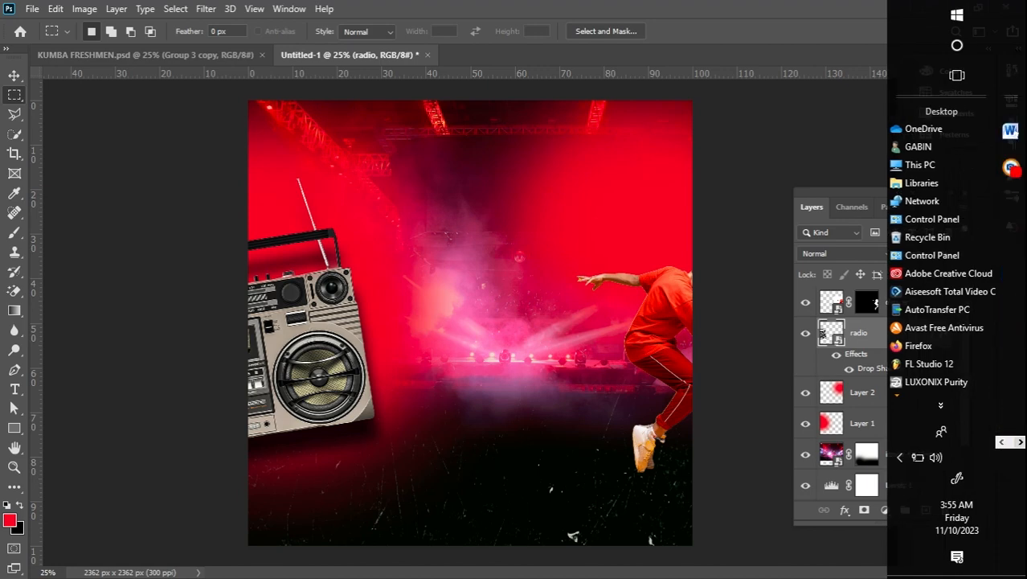
pyautogui.click(1010, 131)
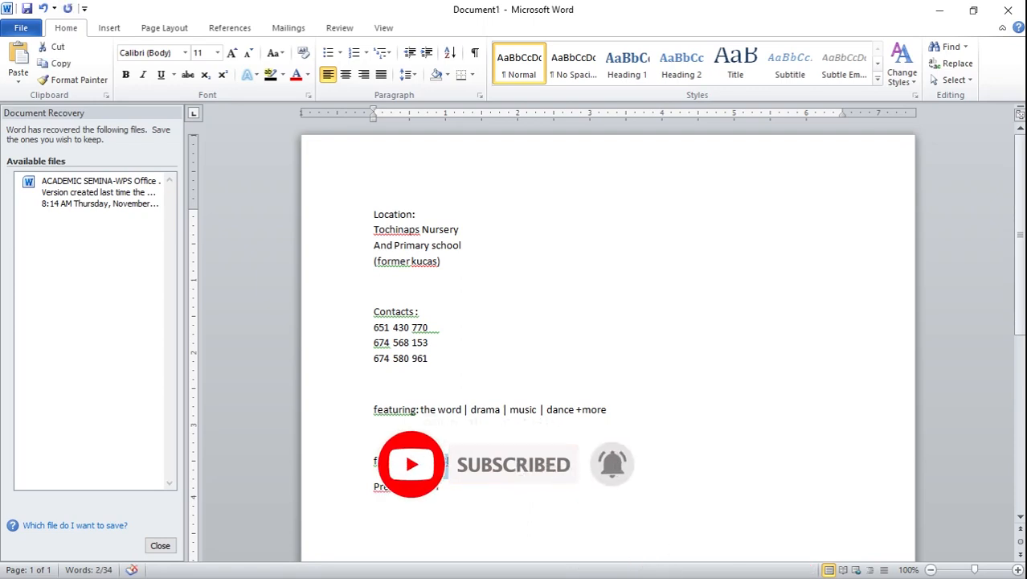
pyautogui.moveTo(1024, 216)
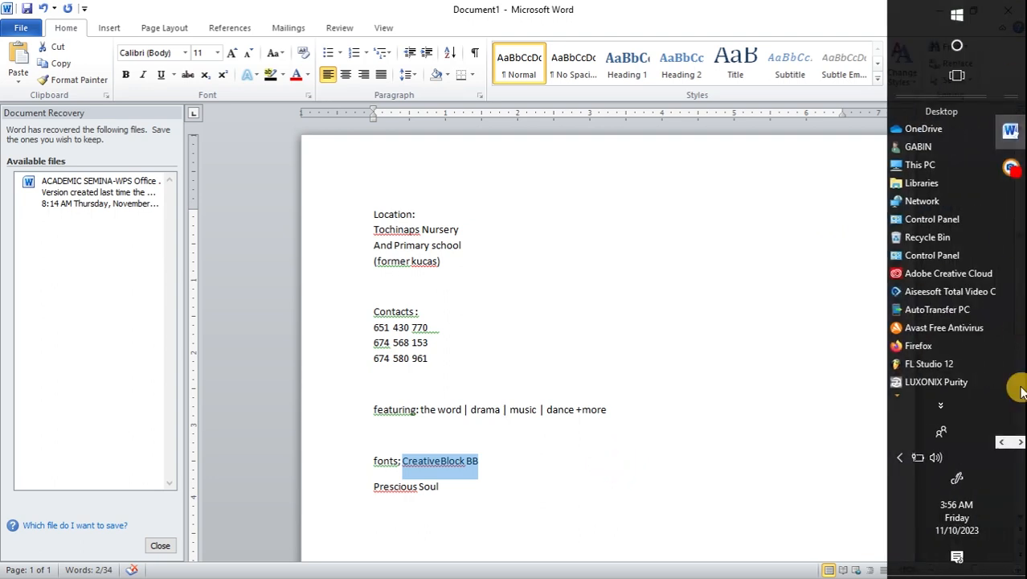
pyautogui.click(1013, 379)
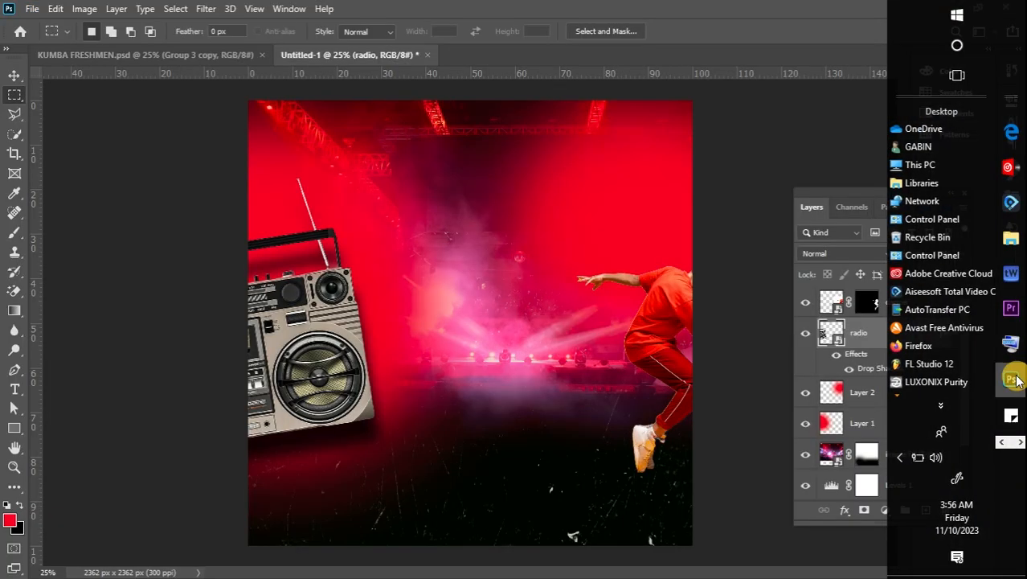
# Set the Type tool's font to CreativeBlock BB Regular.
pyautogui.click(15, 388)
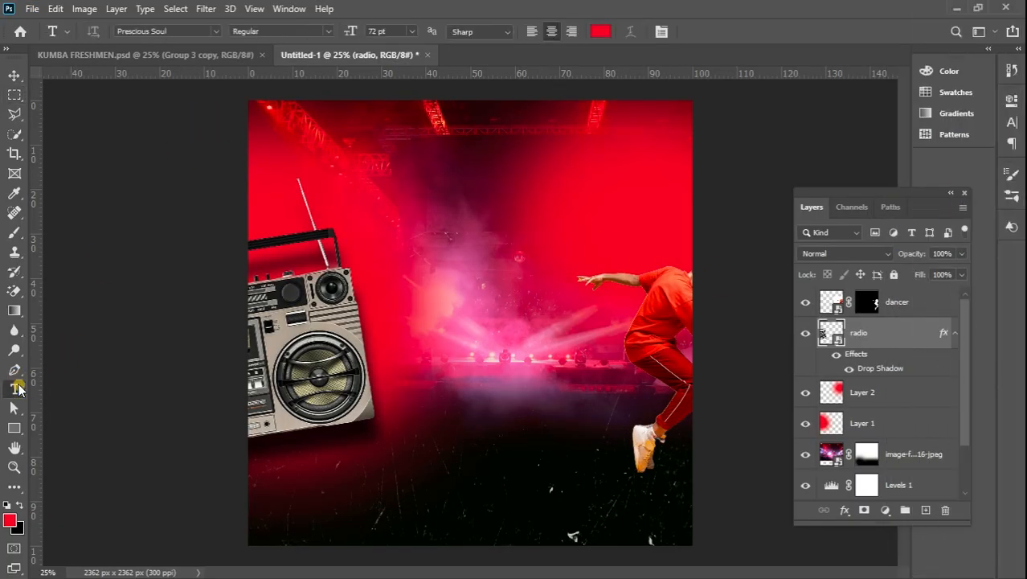
pyautogui.click(185, 34)
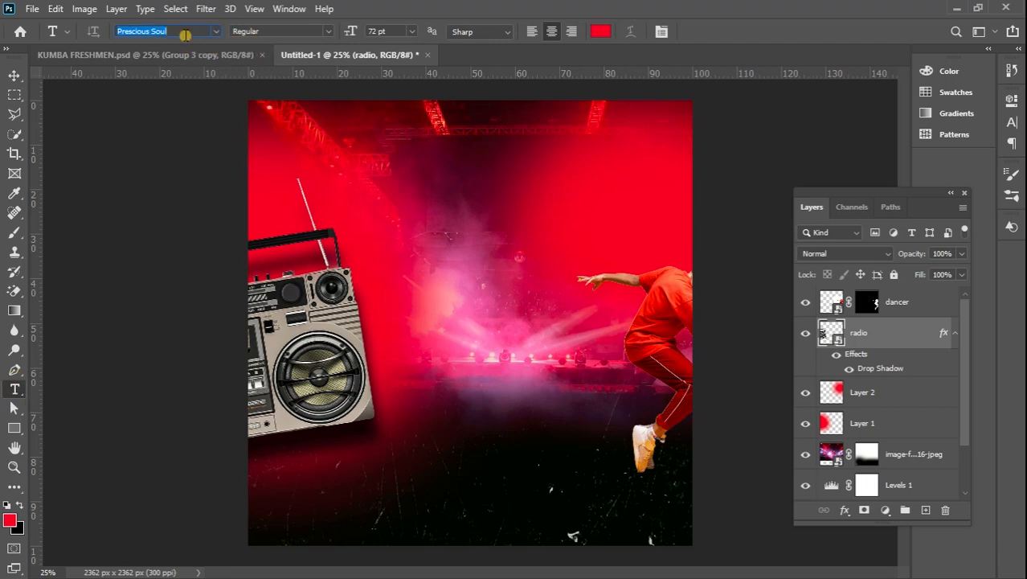
pyautogui.click(186, 35)
pyautogui.write('CreativeBlock BB')
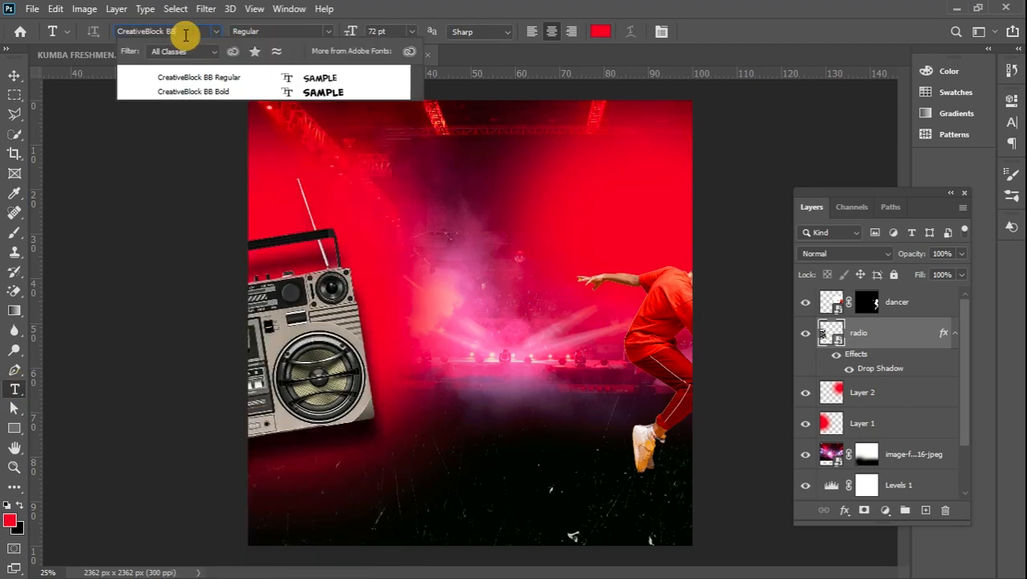
pyautogui.click(223, 86)
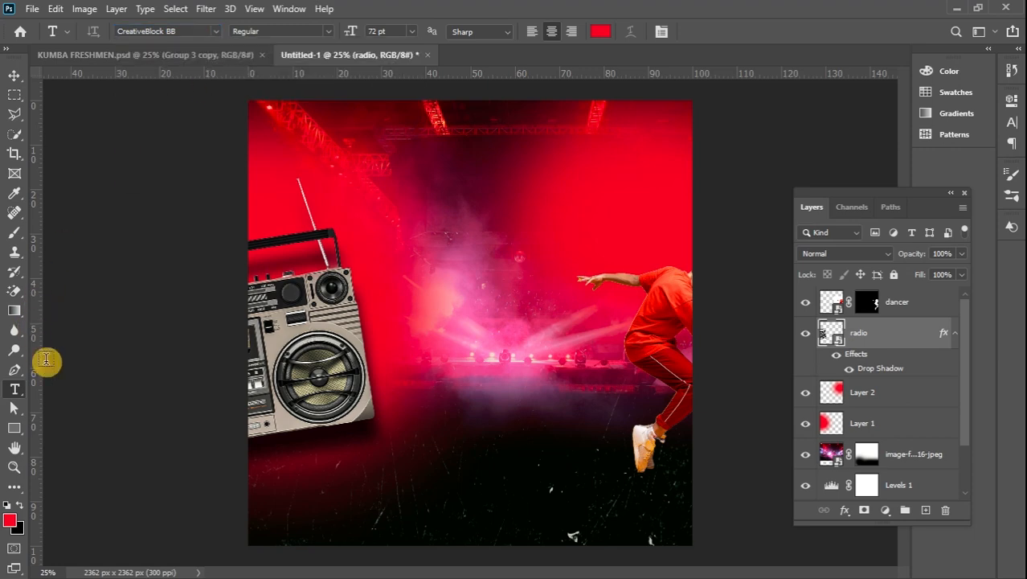
# Make the foreground colour a saturated bright yellow for the title text.
pyautogui.click(17, 504)
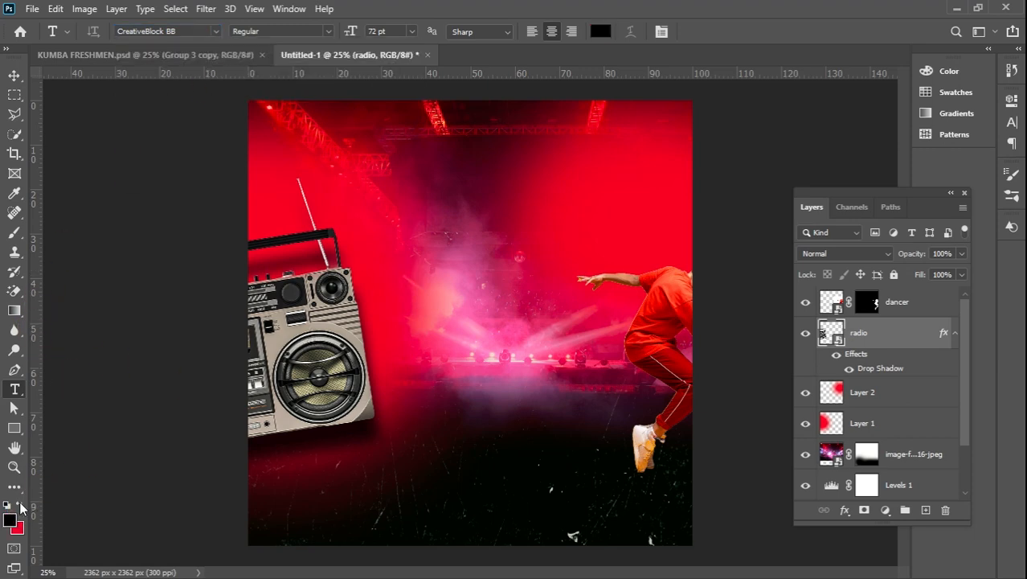
pyautogui.click(11, 521)
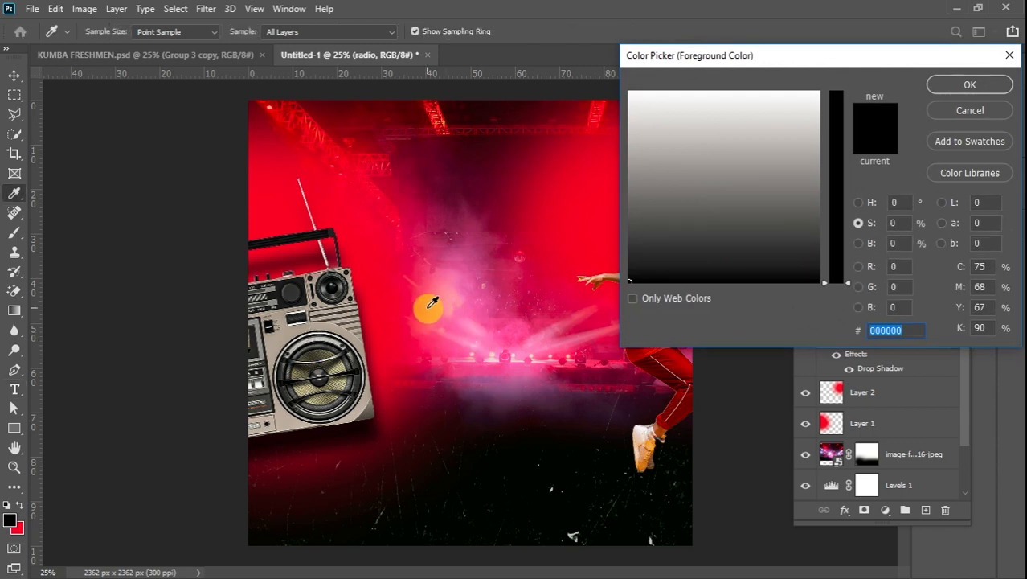
pyautogui.click(427, 307)
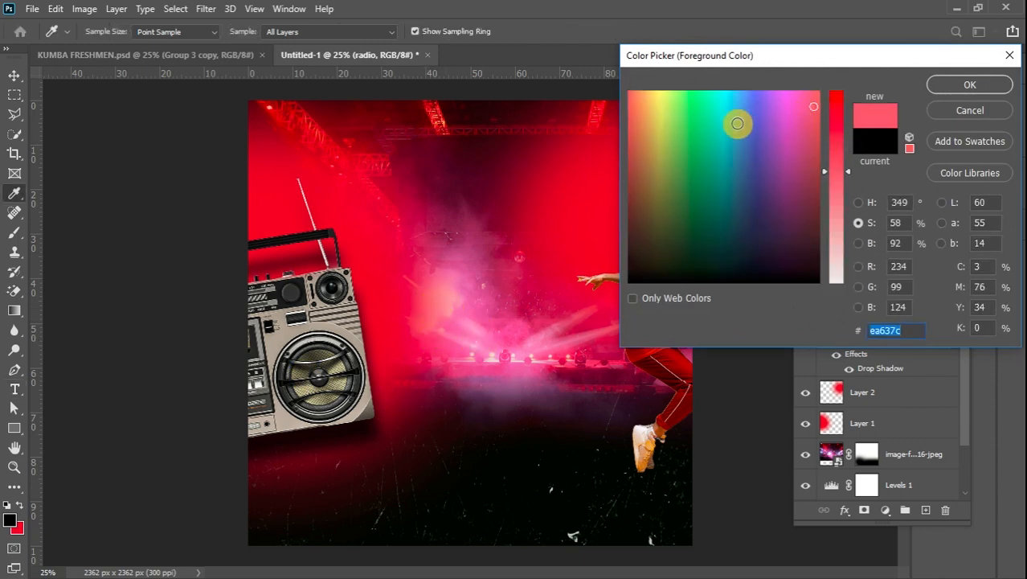
pyautogui.click(660, 97)
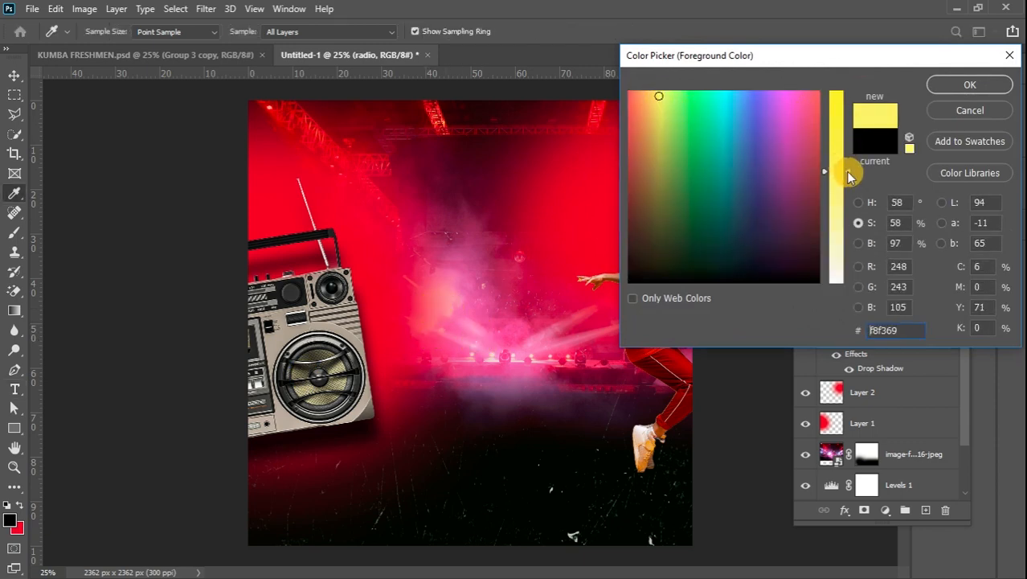
pyautogui.moveTo(845, 171); pyautogui.dragTo(841, 131)
pyautogui.click(955, 86)
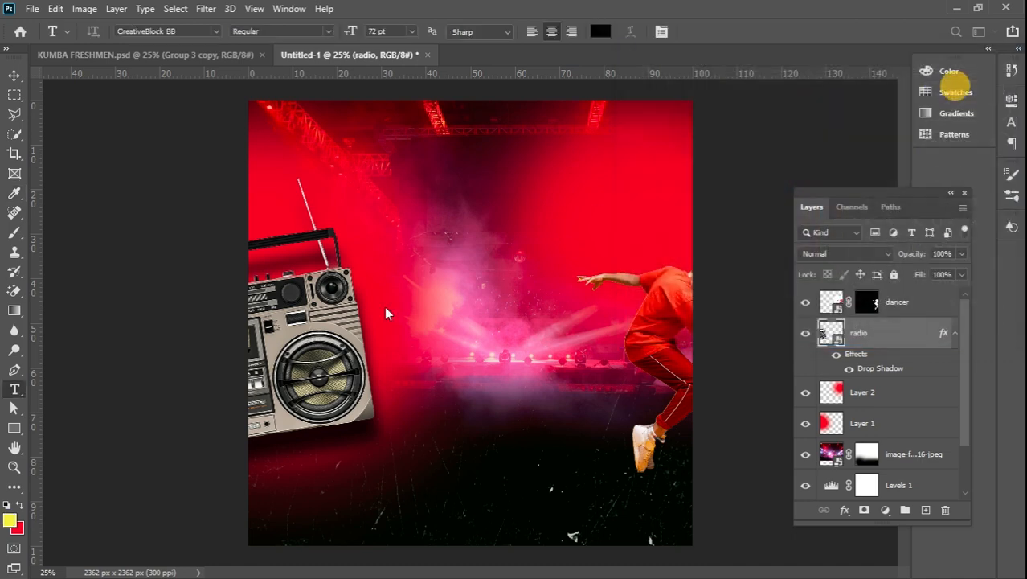
# Add the title text "freshmen's" in yellow CreativeBlock BB above the centre of the canvas.
pyautogui.click(427, 238)
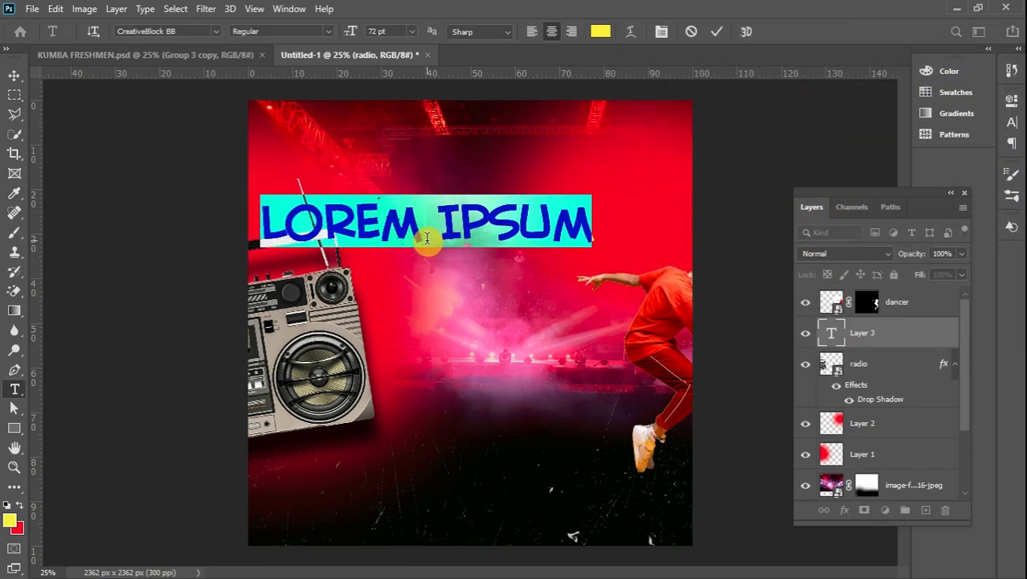
pyautogui.write('FR')
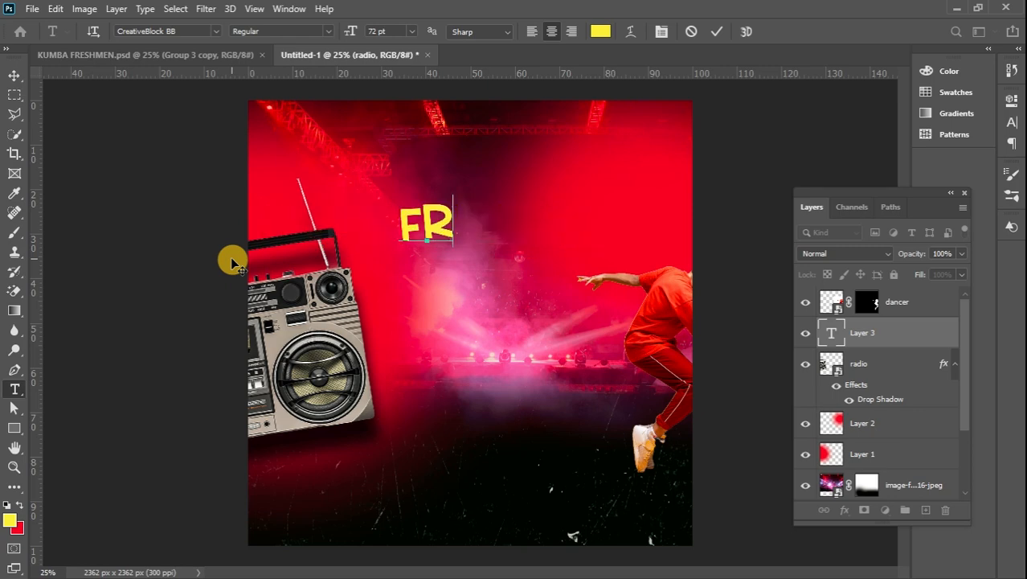
pyautogui.write('ESHMEN')
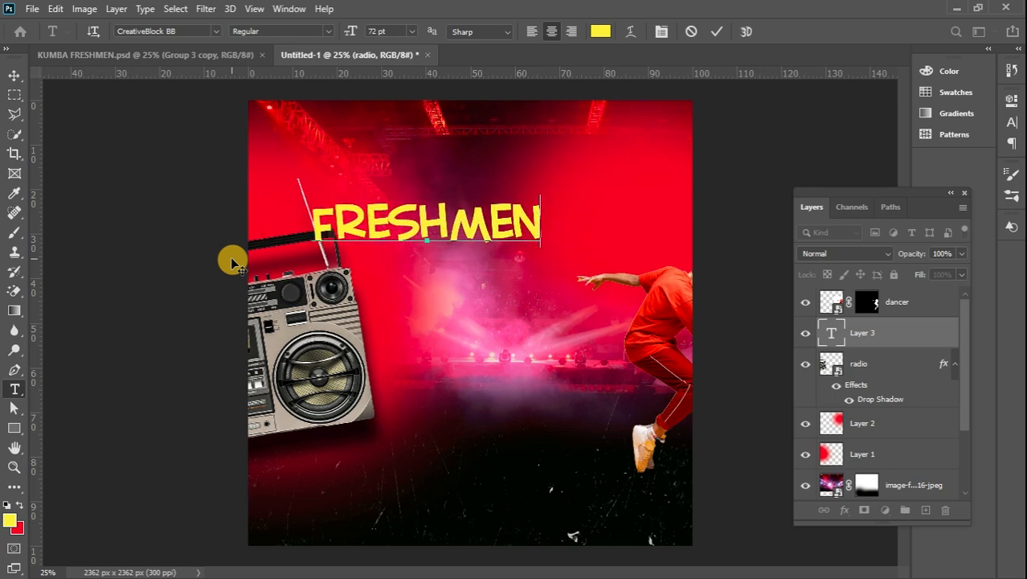
pyautogui.write("'S")
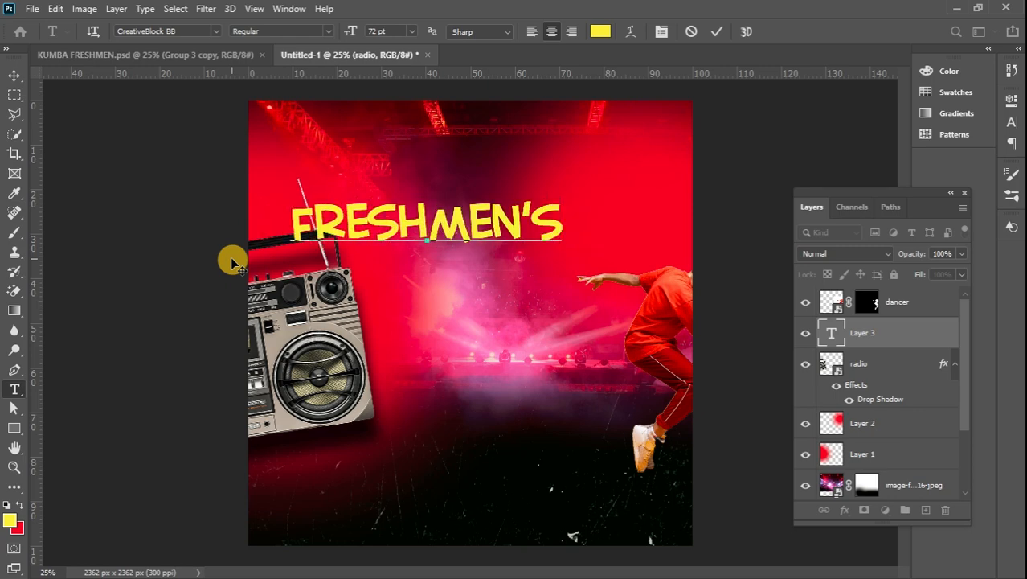
pyautogui.click(15, 75)
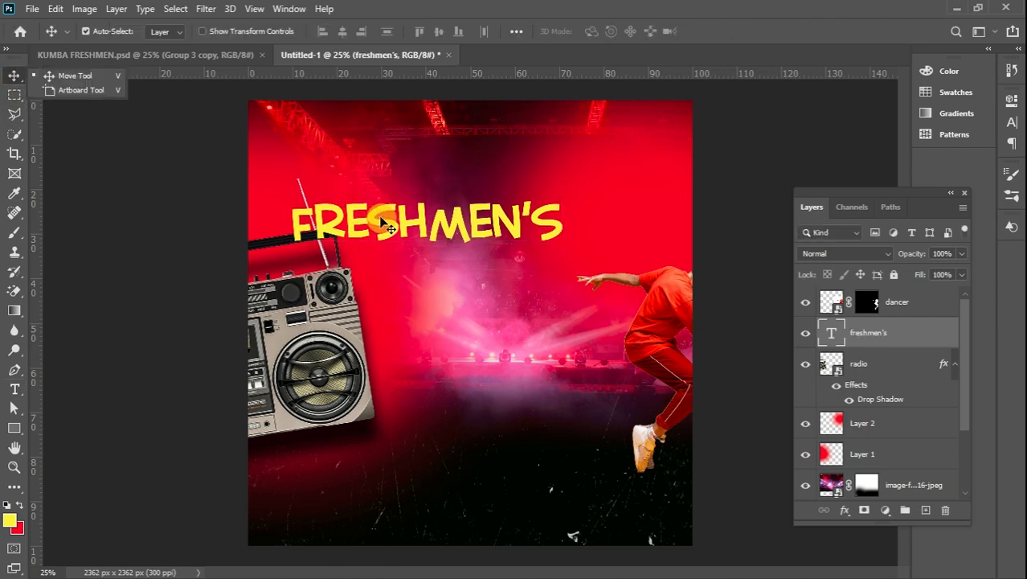
# Scale the freshmen's text to about 74% and place it between the radio and the dancer's hand.
pyautogui.hotkey('ctrl', 't')
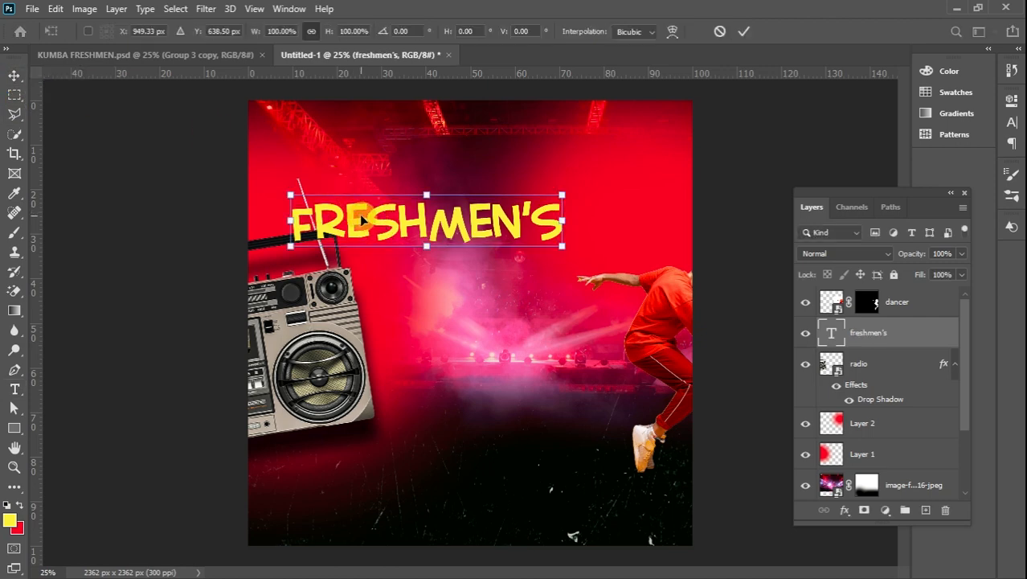
pyautogui.moveTo(295, 196); pyautogui.dragTo(363, 207)
pyautogui.moveTo(472, 240); pyautogui.dragTo(518, 276)
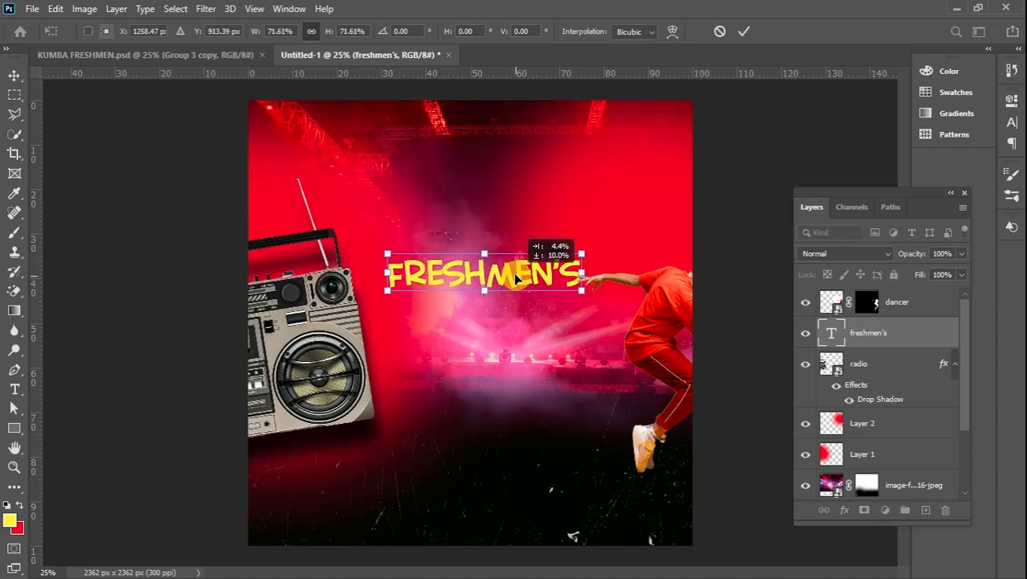
pyautogui.moveTo(387, 255); pyautogui.dragTo(381, 251)
pyautogui.moveTo(458, 270); pyautogui.dragTo(474, 281)
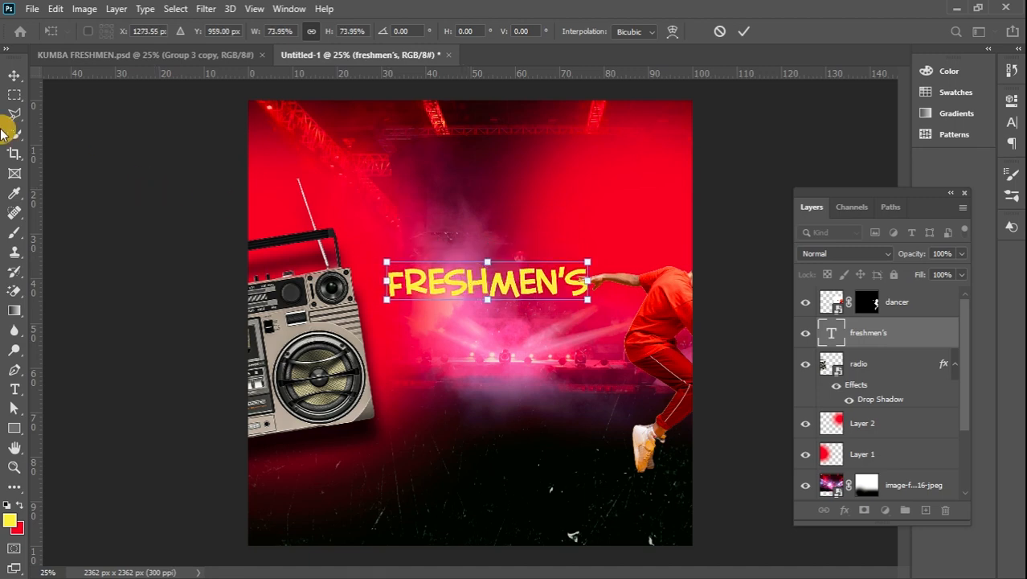
pyautogui.click(14, 74)
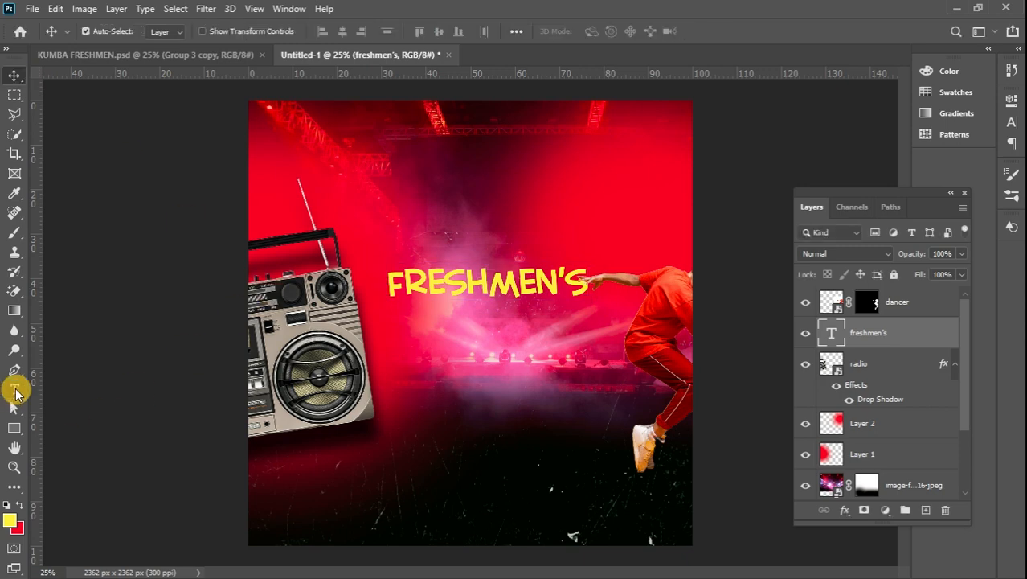
# Add a new text layer reading "Party" below the freshmen's title.
pyautogui.click(14, 389)
pyautogui.click(406, 366)
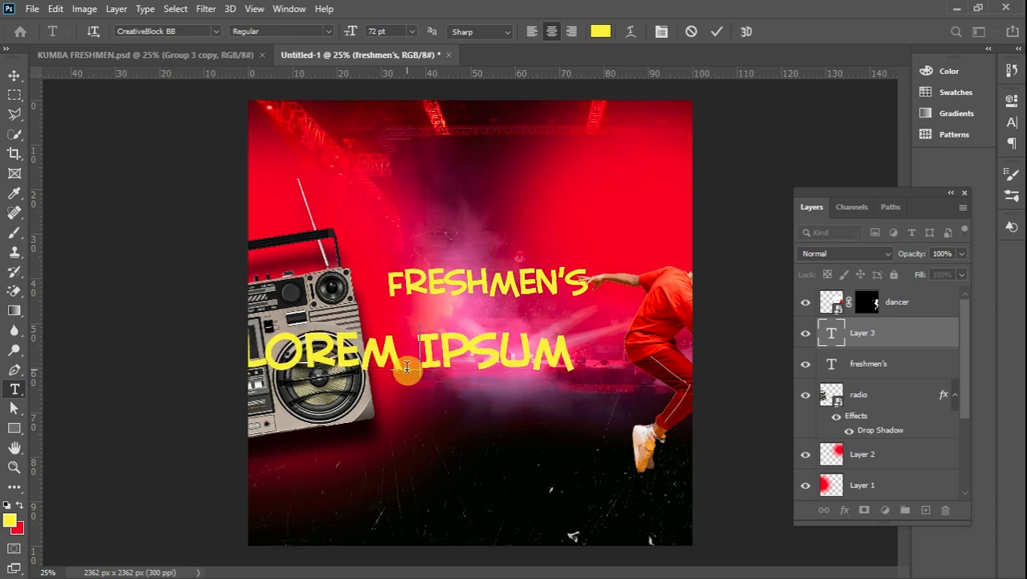
pyautogui.write('PARTY')
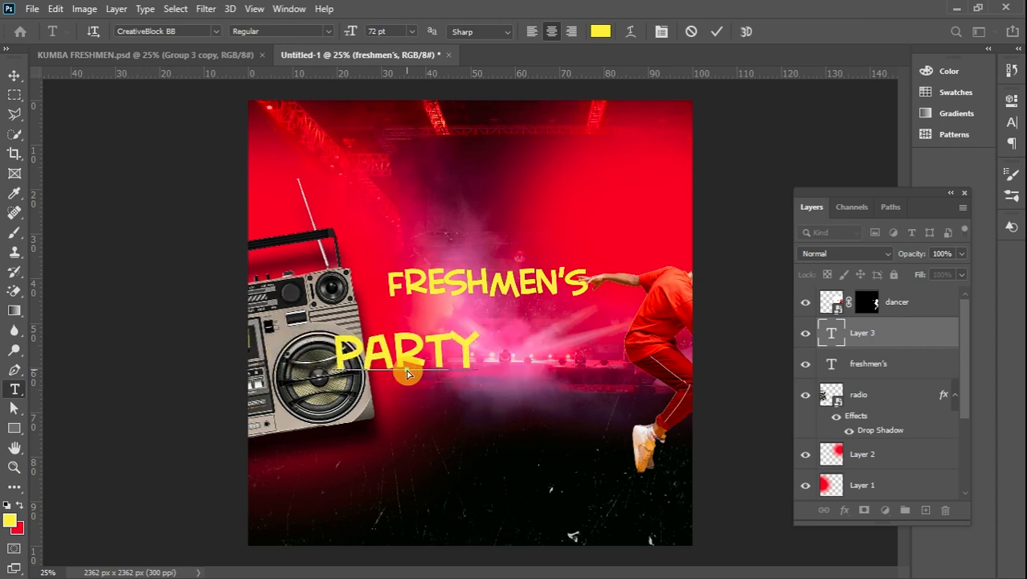
# Change the Party text's font to Prescious Soul and centre the word directly under the freshmen's title.
pyautogui.hotkey('ctrl', 'a')
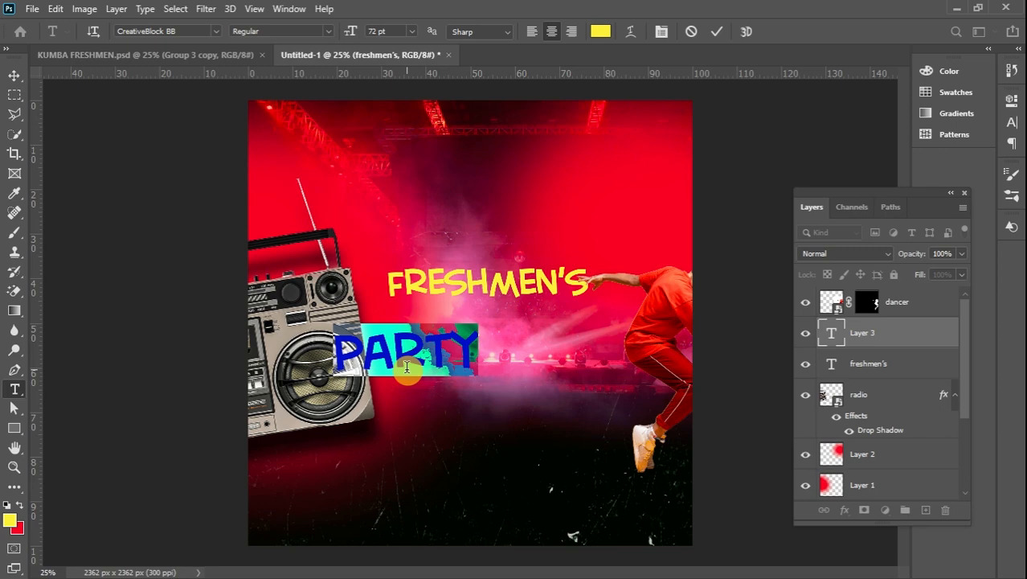
pyautogui.click(192, 31)
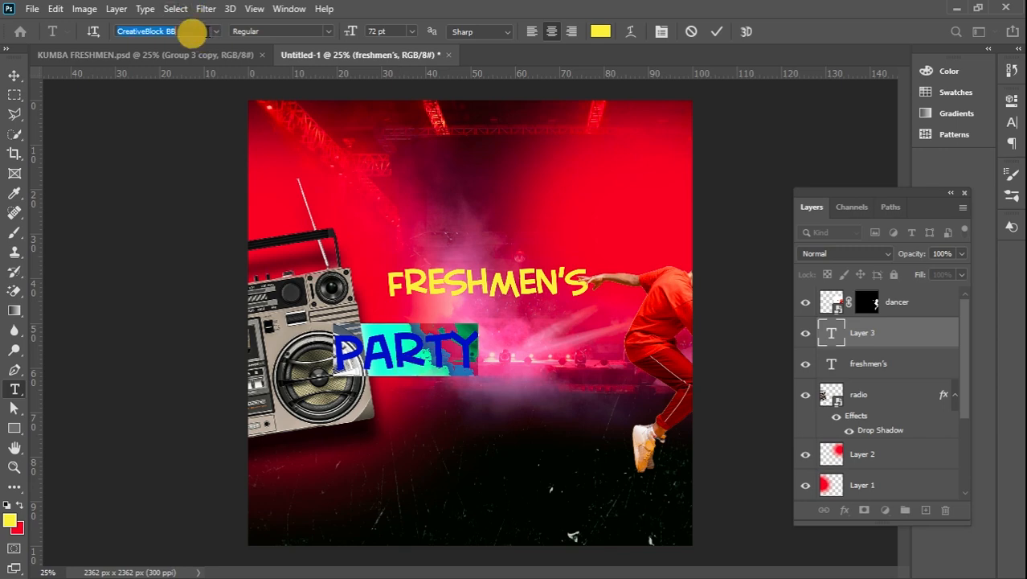
pyautogui.write('p')
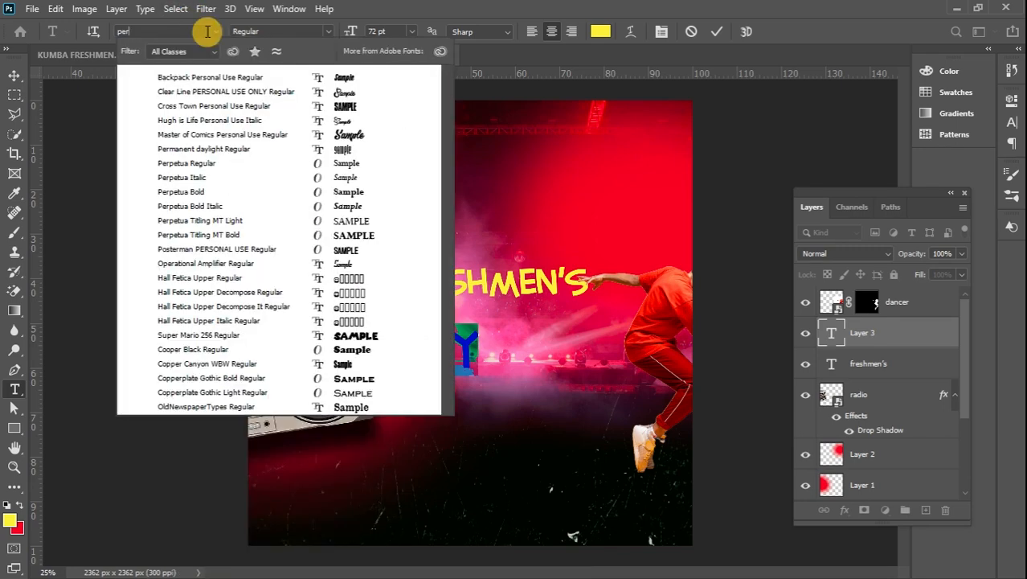
pyautogui.write('recious Soul')
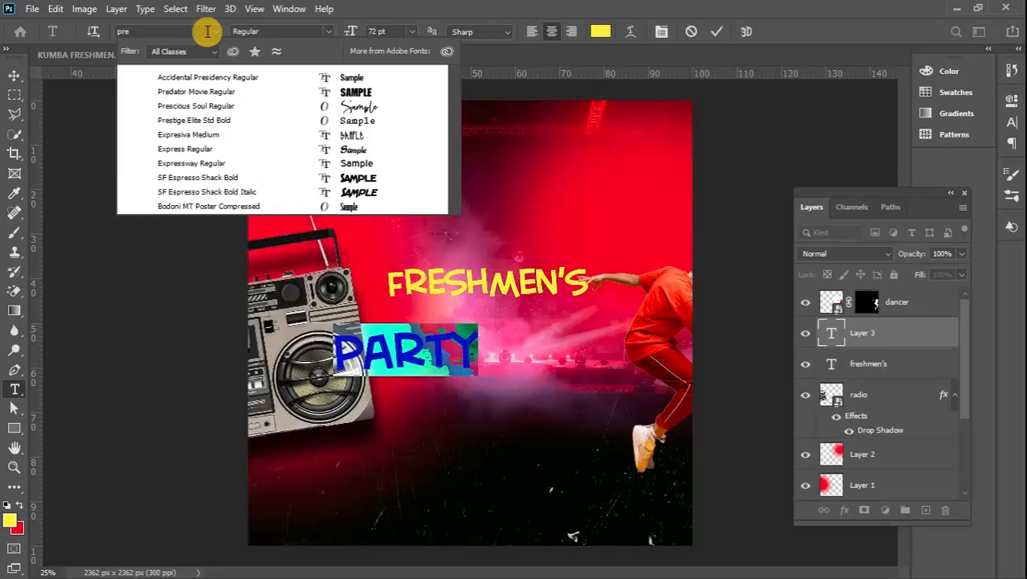
pyautogui.click(243, 108)
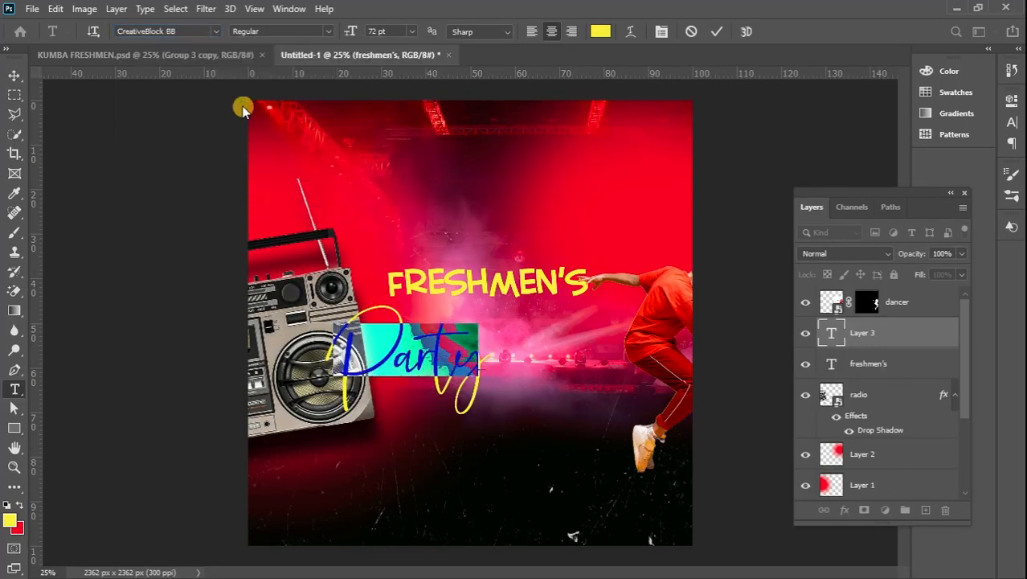
pyautogui.click(14, 78)
pyautogui.moveTo(383, 361); pyautogui.dragTo(455, 353)
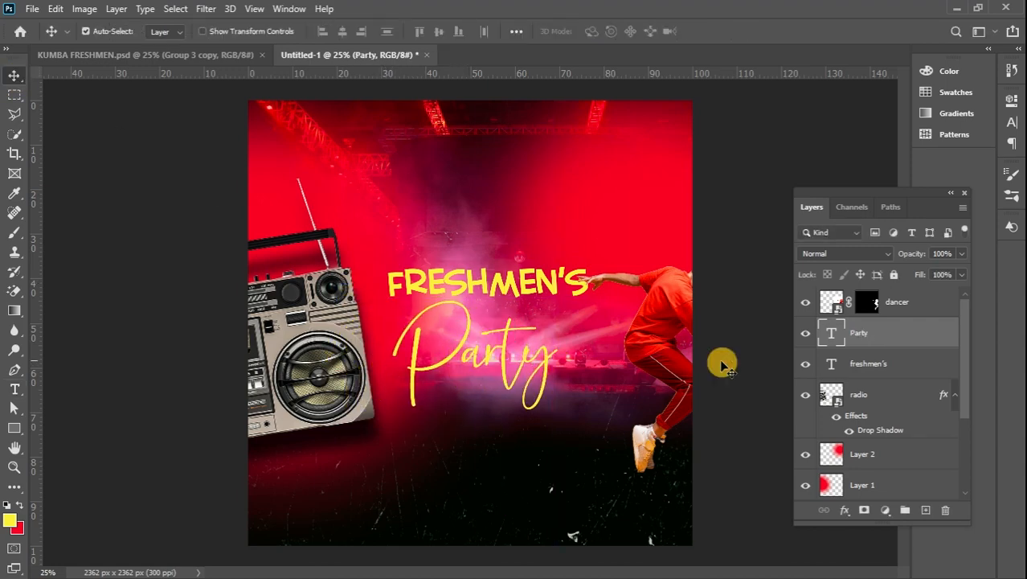
# Recolour the Party text white using the default colours swapped, and commit the edit.
pyautogui.doubleClick(837, 334)
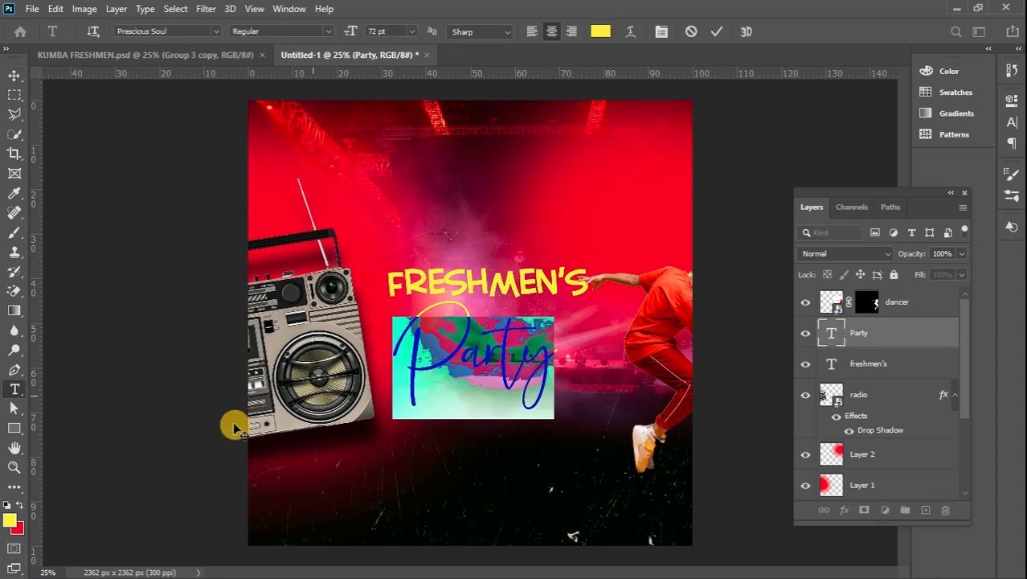
pyautogui.click(7, 506)
pyautogui.click(19, 502)
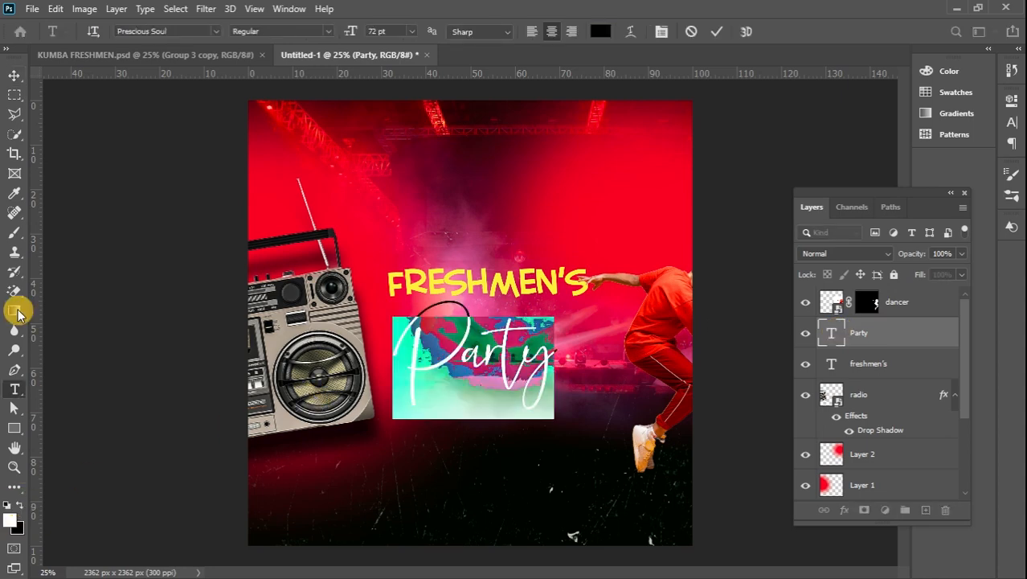
pyautogui.click(13, 94)
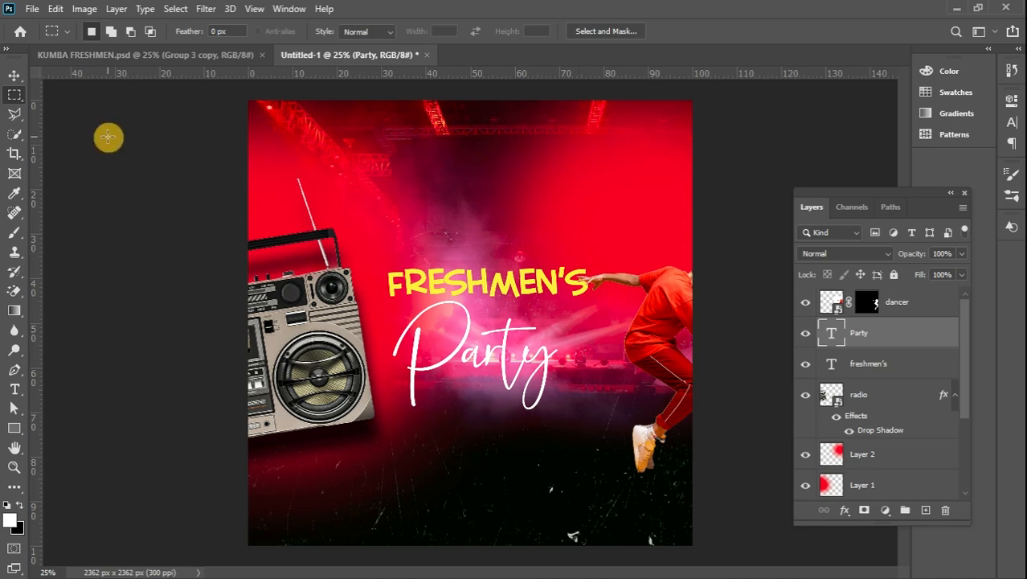
pyautogui.click(16, 76)
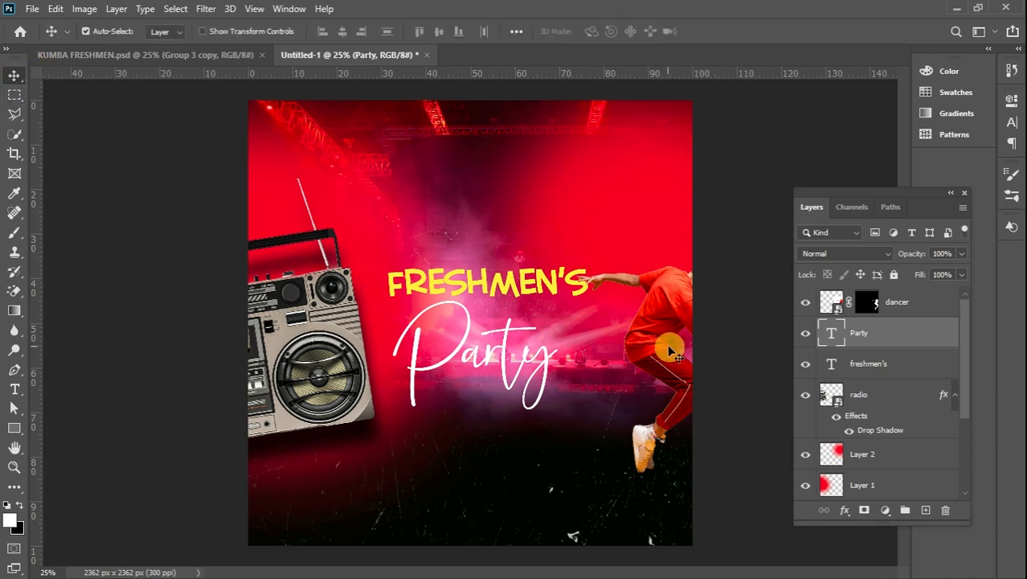
# Shrink the freshmen's and Party text layers slightly together and tilt both a little counter-clockwise.
pyautogui.click(889, 370)
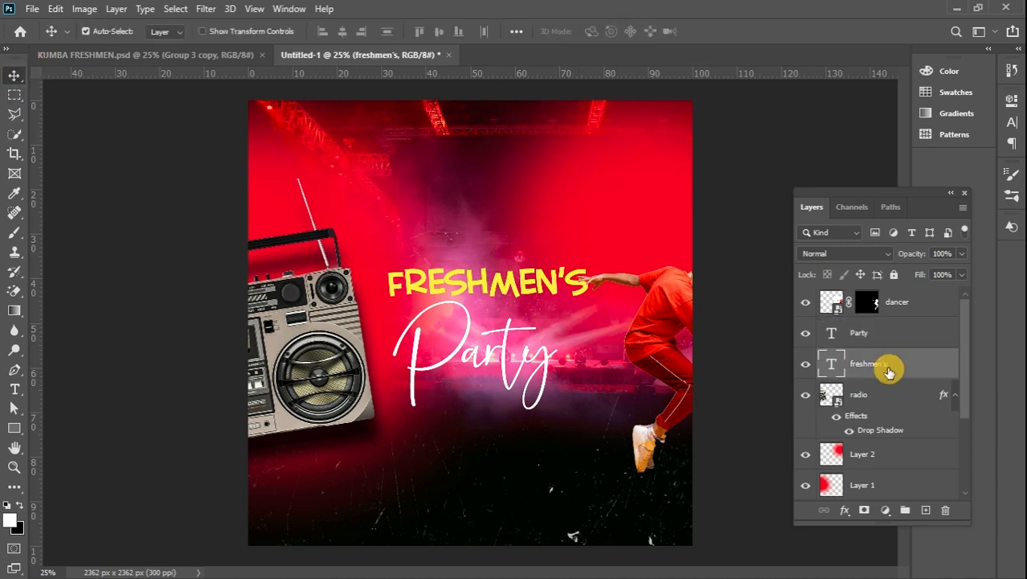
pyautogui.keyDown('ctrl'); pyautogui.click(879, 334); pyautogui.keyUp('ctrl')
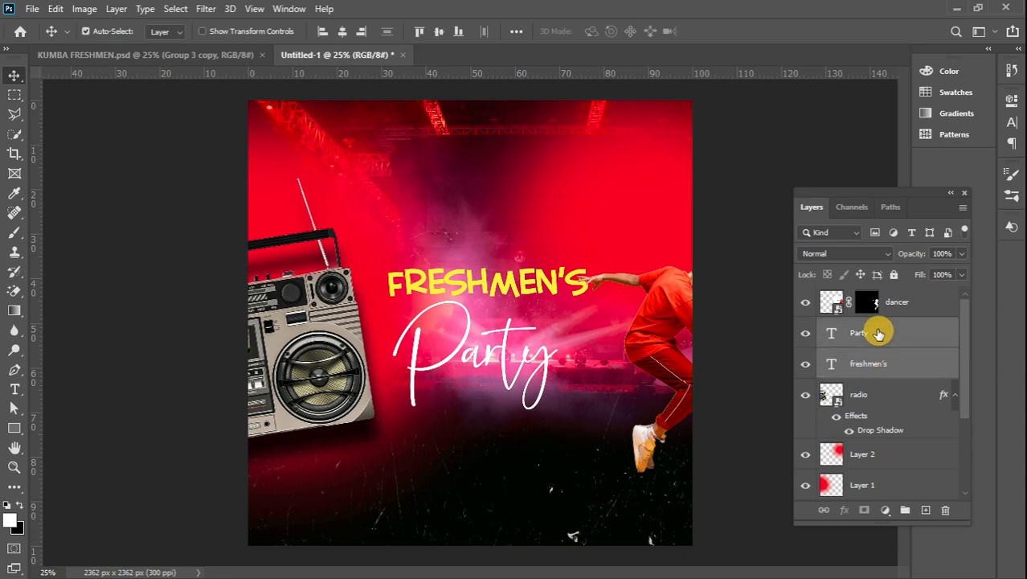
pyautogui.hotkey('ctrl', 't')
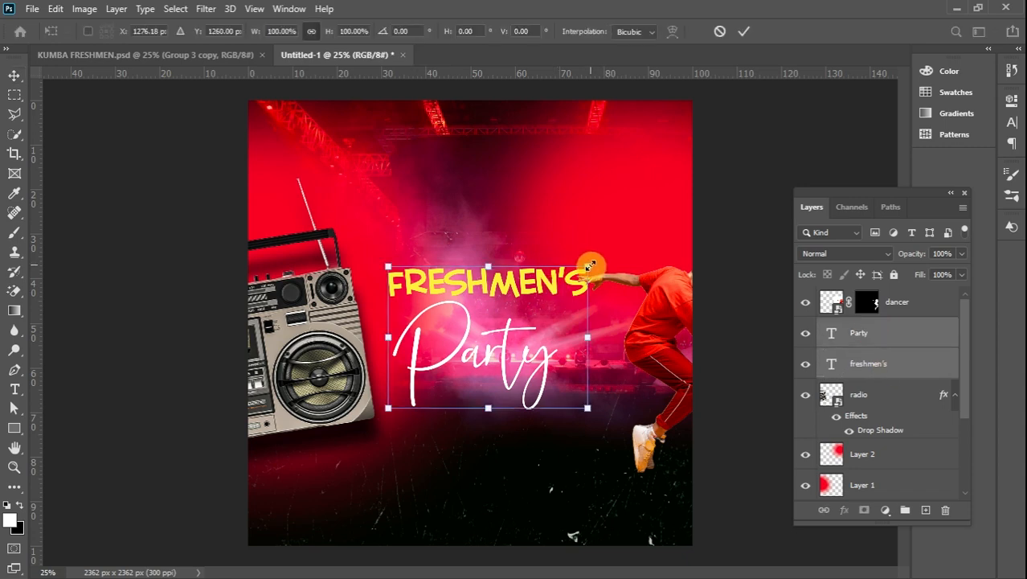
pyautogui.moveTo(588, 266); pyautogui.dragTo(582, 271)
pyautogui.moveTo(531, 343)
pyautogui.mouseDown()
pyautogui.moveTo(534, 327)
pyautogui.moveTo(533, 342)
pyautogui.mouseUp()
pyautogui.moveTo(599, 259); pyautogui.dragTo(601, 254)
pyautogui.click(14, 76)
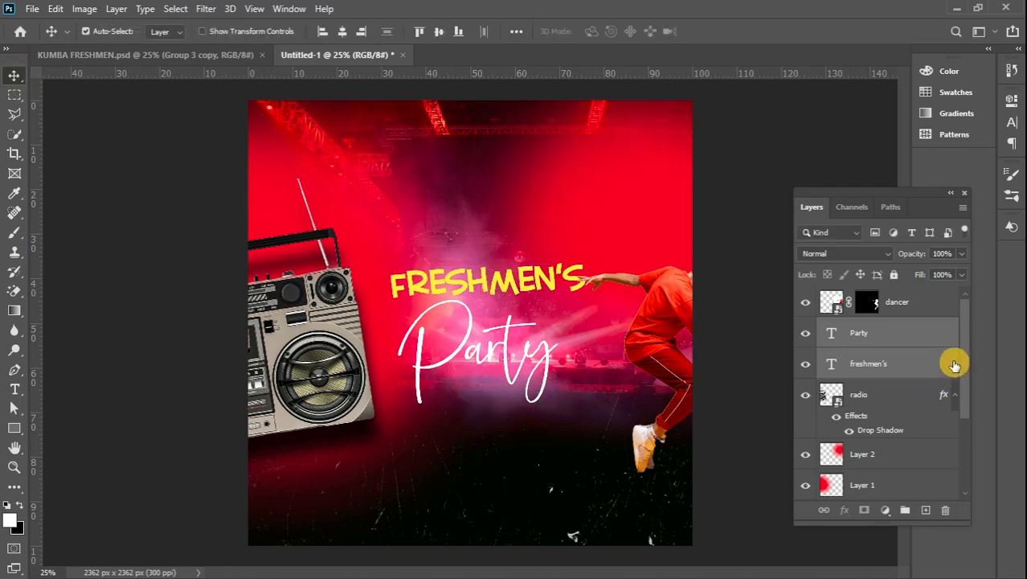
# Add a Levels adjustment clipped to the stage image layer and darken its midtones to 0.42.
pyautogui.scroll(-3, 965, 360)
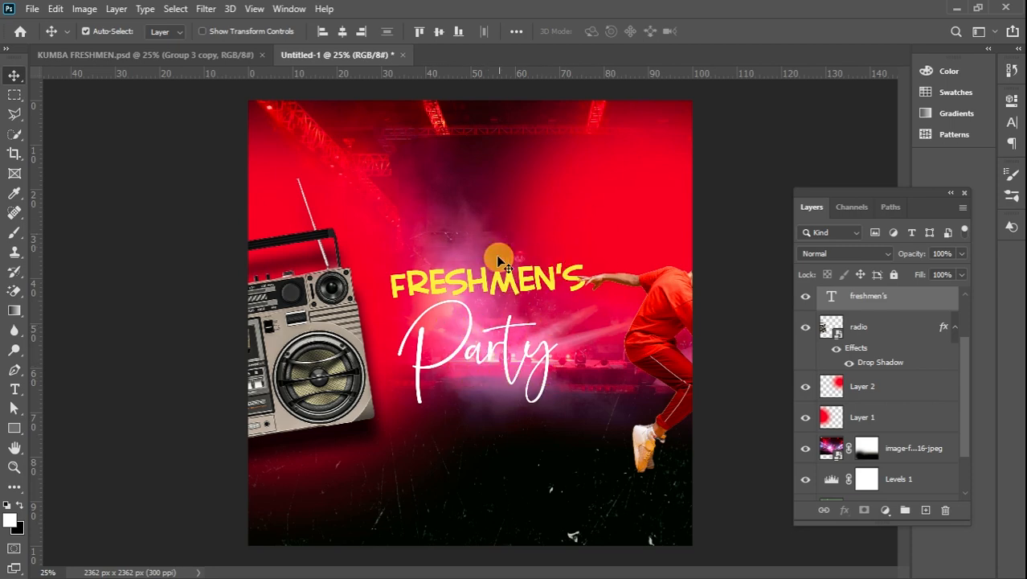
pyautogui.moveTo(963, 412); pyautogui.dragTo(964, 434)
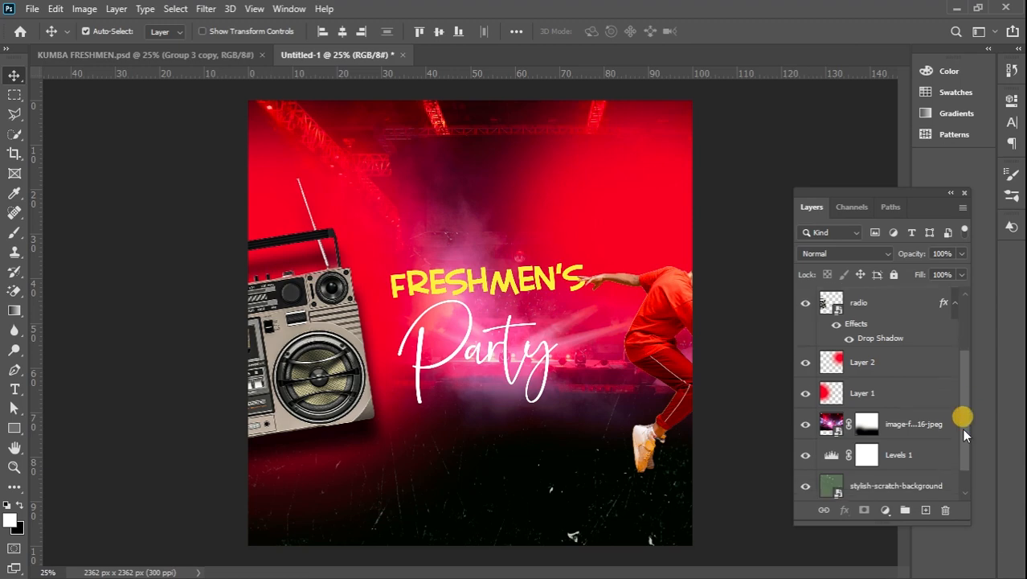
pyautogui.click(924, 423)
pyautogui.click(885, 509)
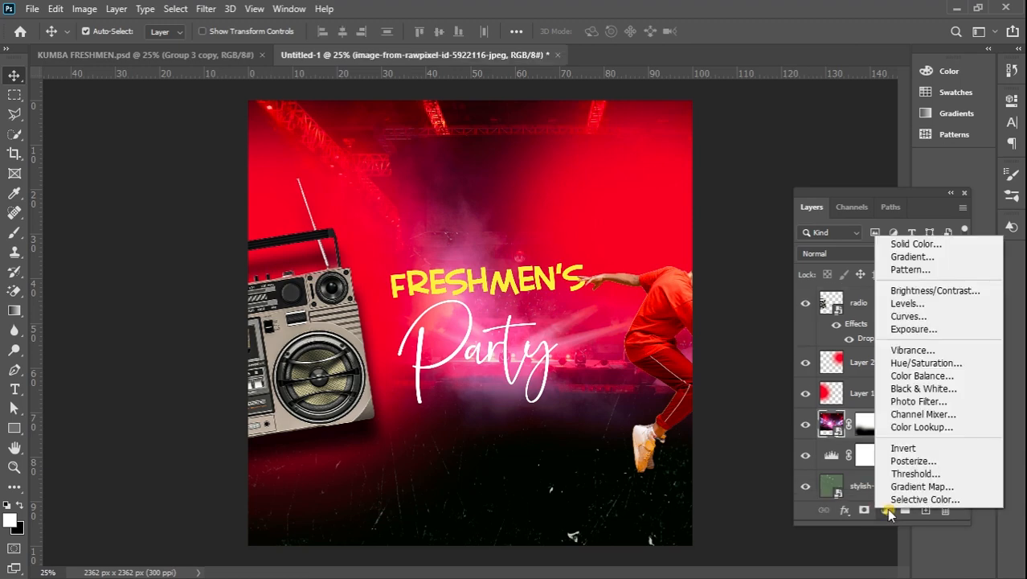
pyautogui.click(907, 303)
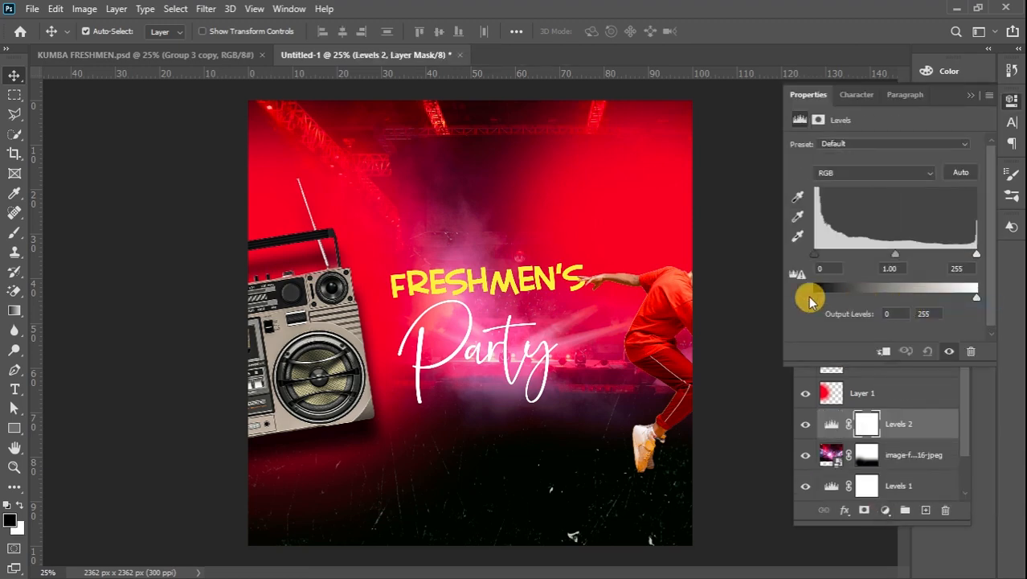
pyautogui.click(887, 356)
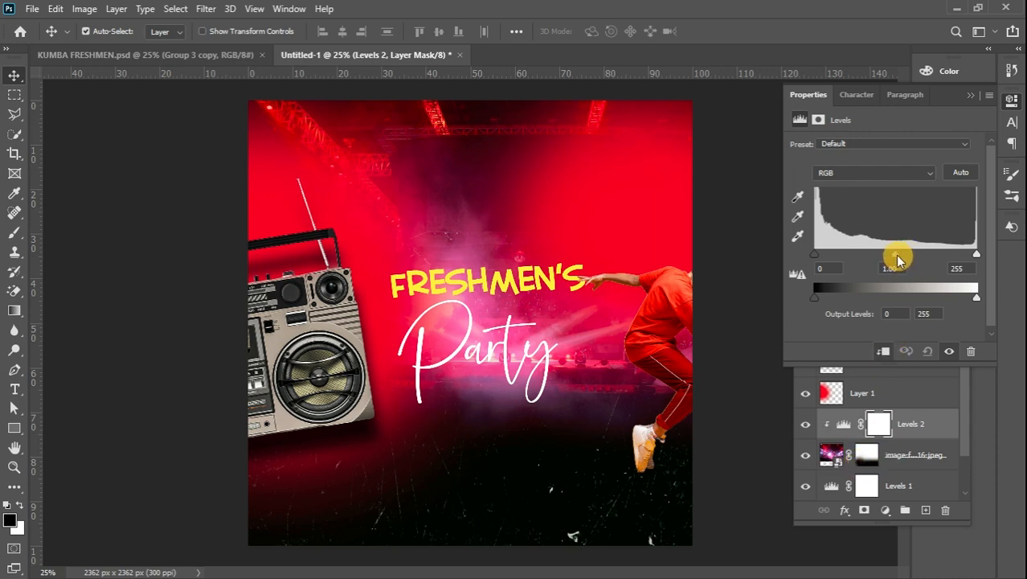
pyautogui.moveTo(898, 258); pyautogui.dragTo(934, 257)
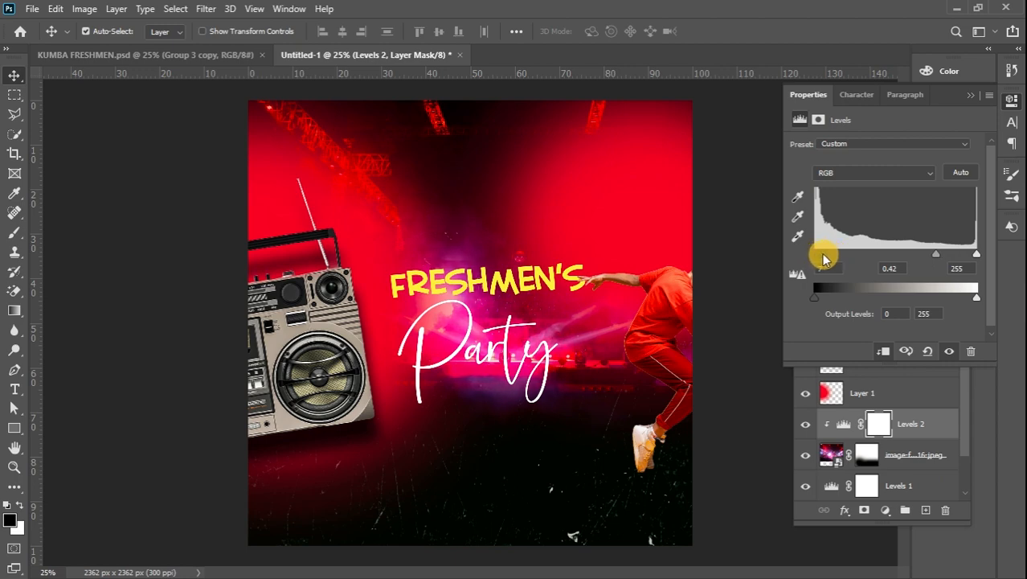
pyautogui.click(971, 95)
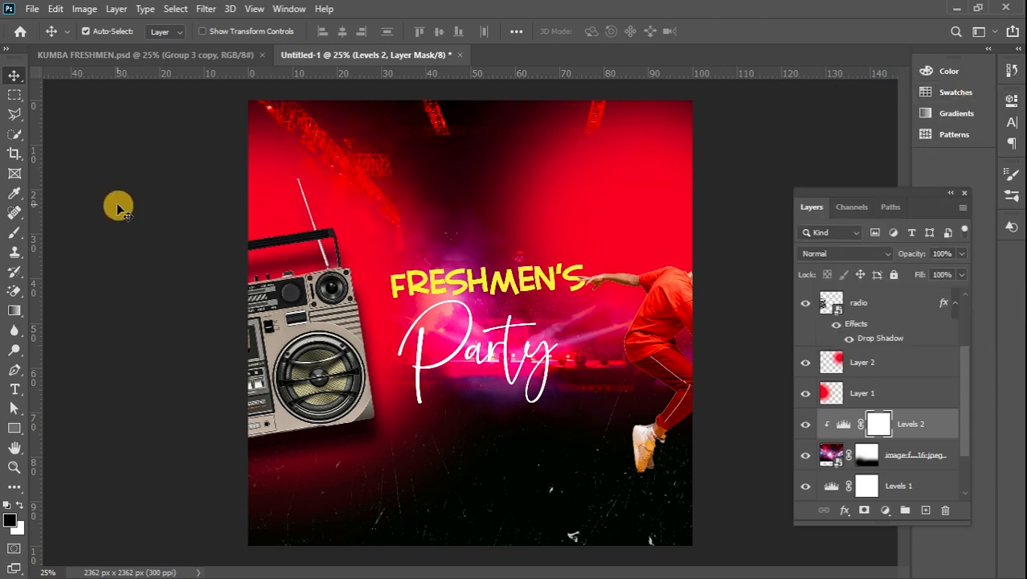
# Check the finished reference flyer and give the freshmen's text a drop shadow with 19 px distance, 17% spread and 27 px size.
pyautogui.click(187, 56)
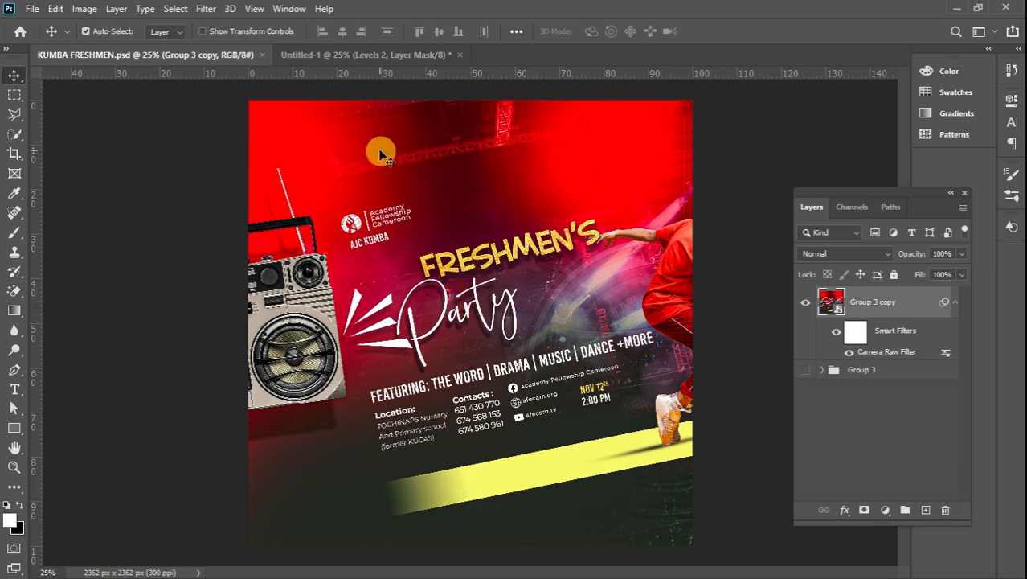
pyautogui.click(336, 57)
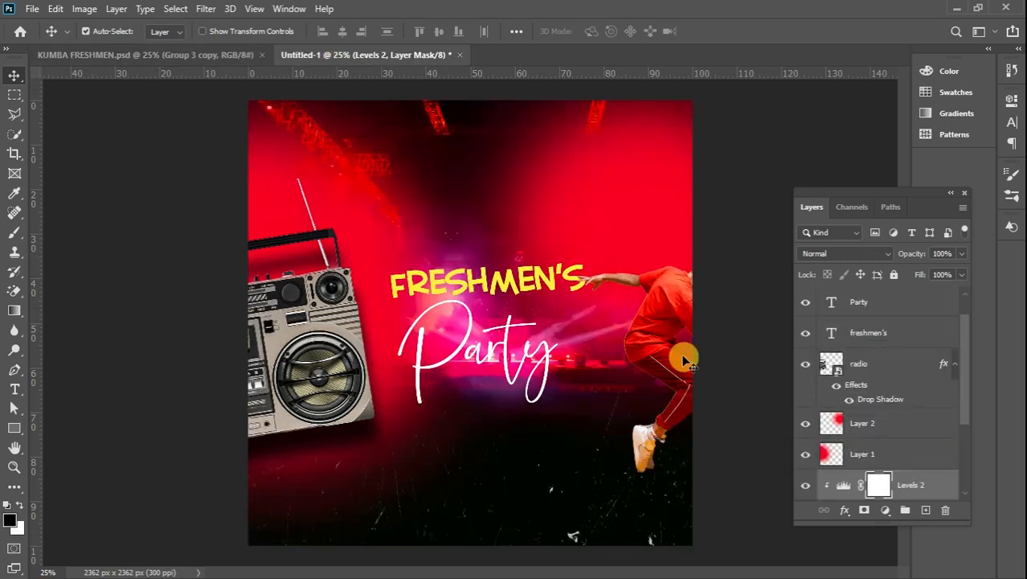
pyautogui.click(903, 337)
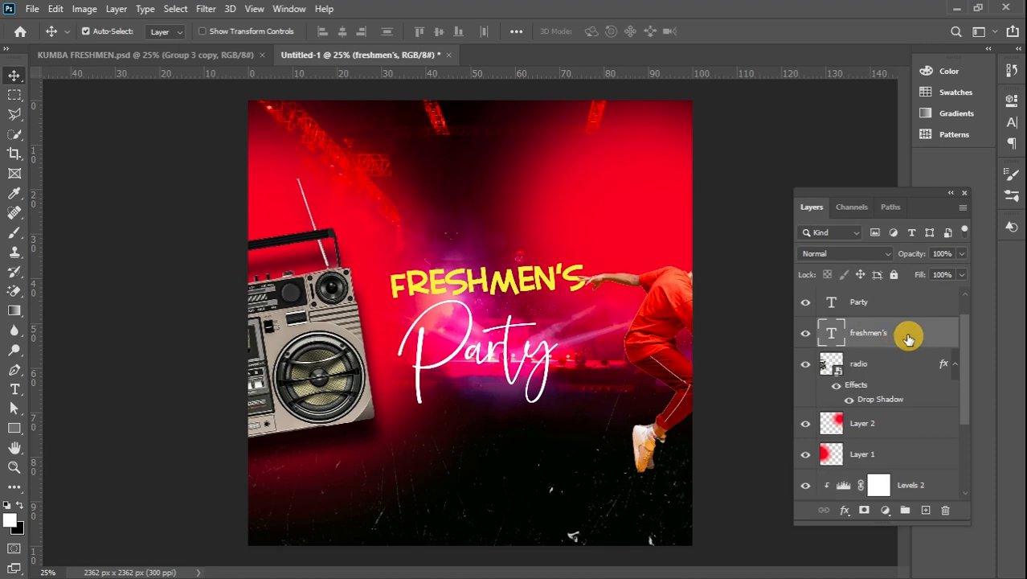
pyautogui.doubleClick(913, 337)
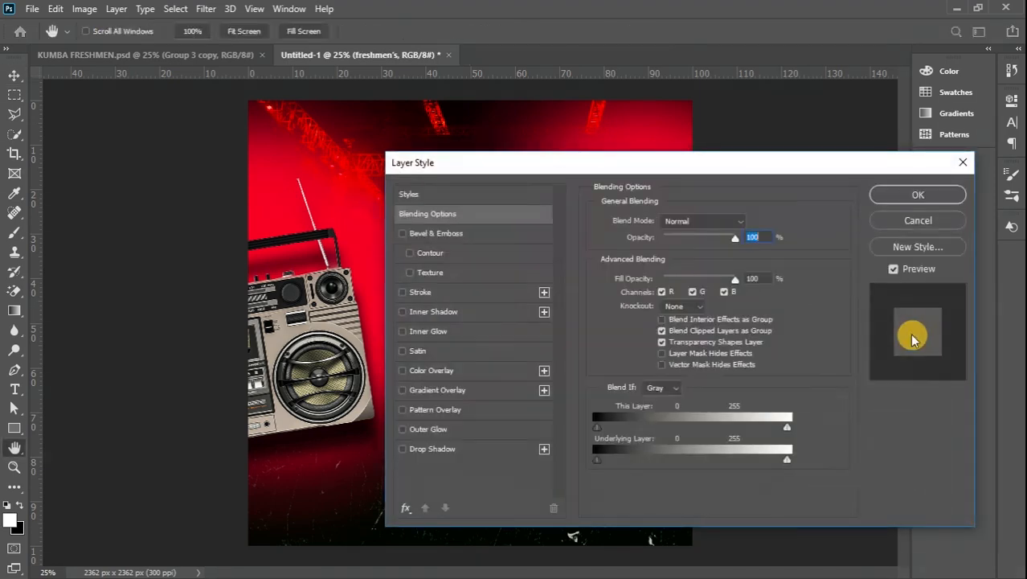
pyautogui.moveTo(524, 167); pyautogui.dragTo(771, 104)
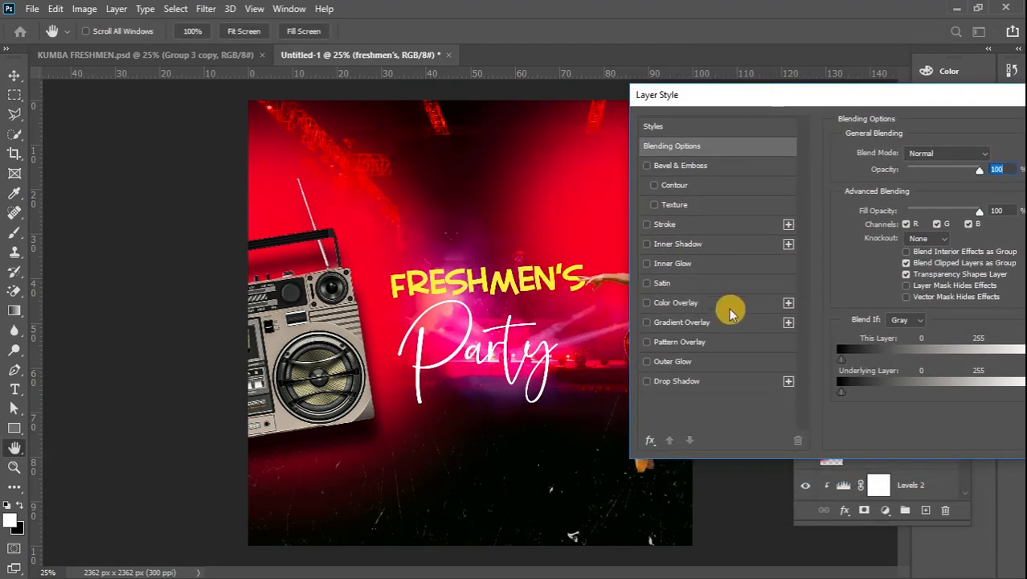
pyautogui.click(646, 381)
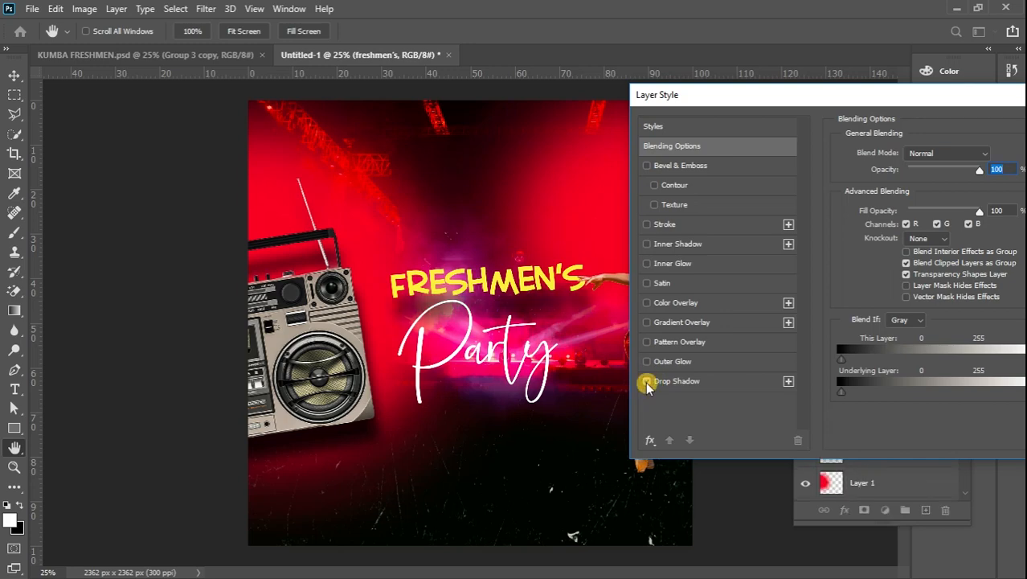
pyautogui.click(715, 381)
pyautogui.moveTo(947, 224); pyautogui.dragTo(906, 258)
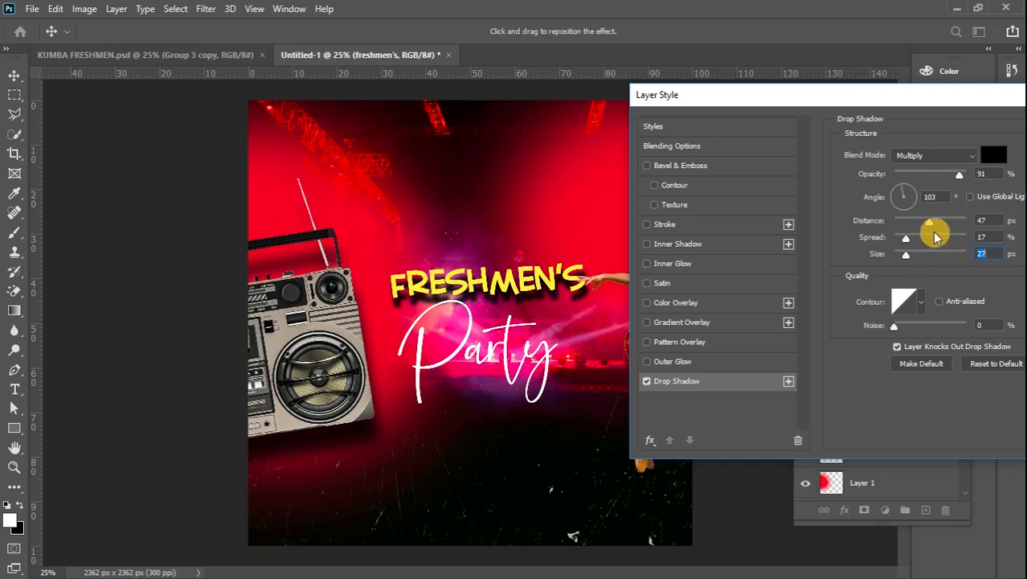
pyautogui.moveTo(928, 222); pyautogui.dragTo(909, 227)
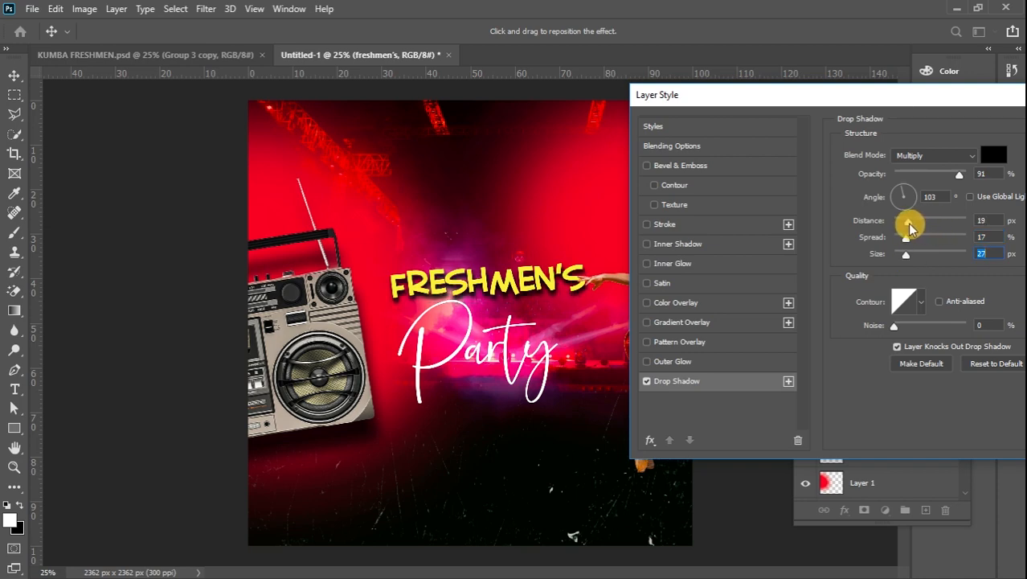
pyautogui.moveTo(948, 95); pyautogui.dragTo(737, 115)
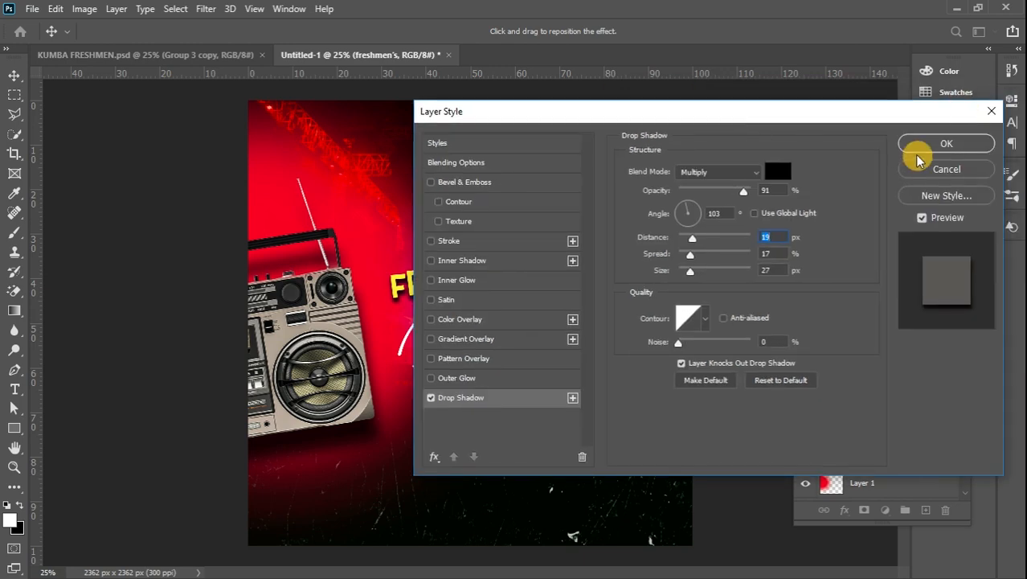
pyautogui.click(931, 147)
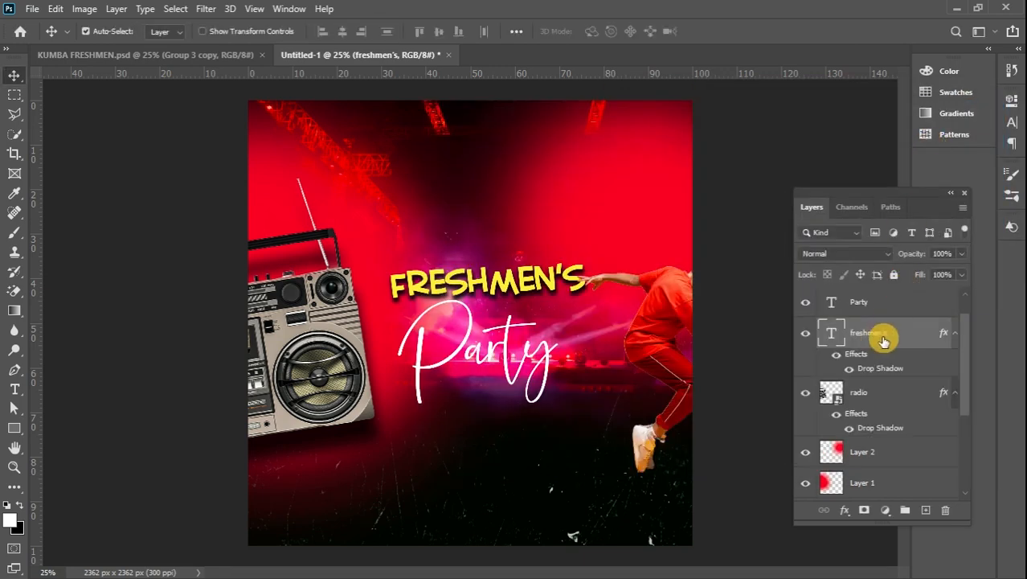
# Copy the freshmen's layer style and paste it onto the Party text layer.
pyautogui.rightClick(902, 332)
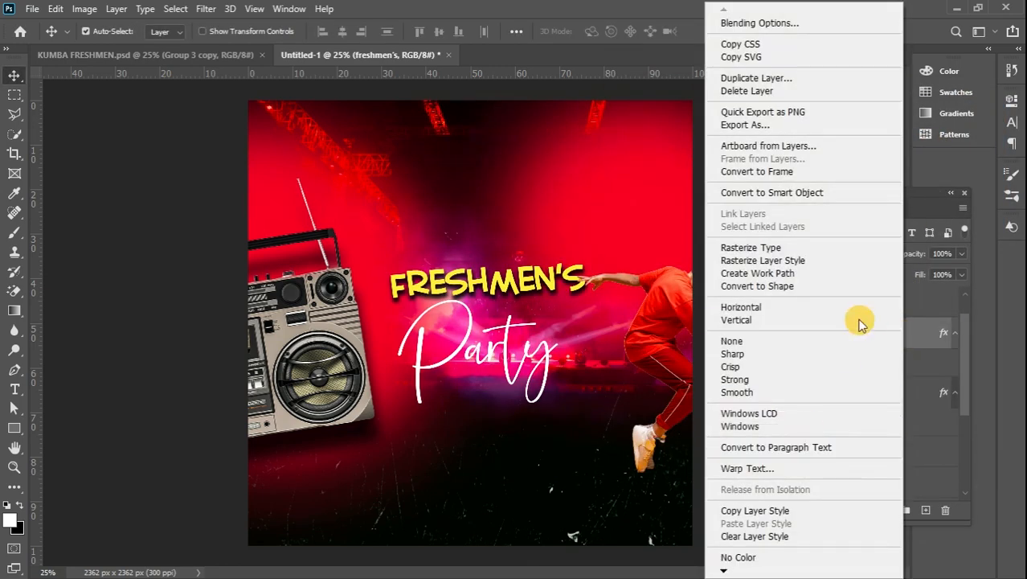
pyautogui.click(803, 510)
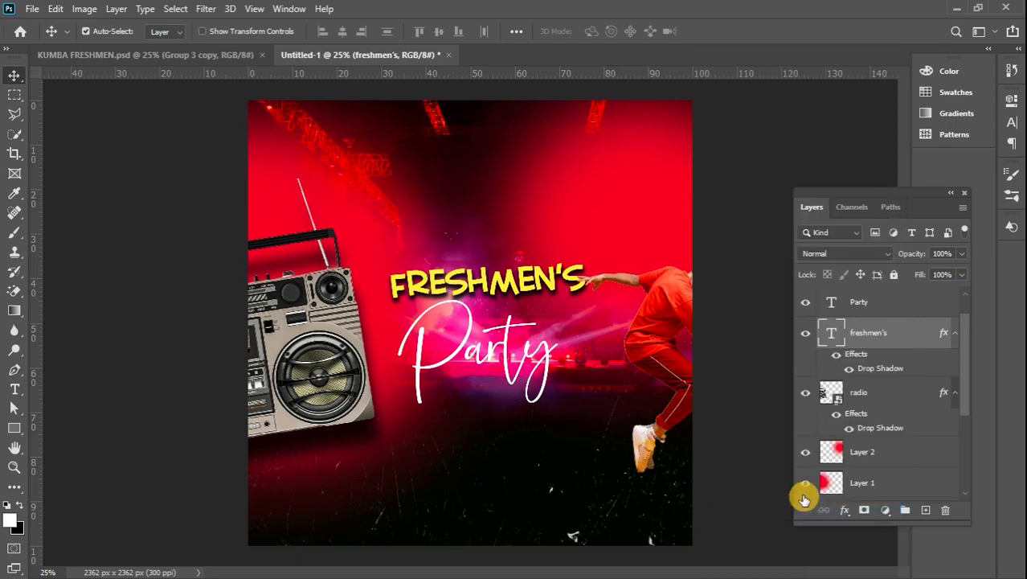
pyautogui.click(898, 307)
pyautogui.rightClick(904, 307)
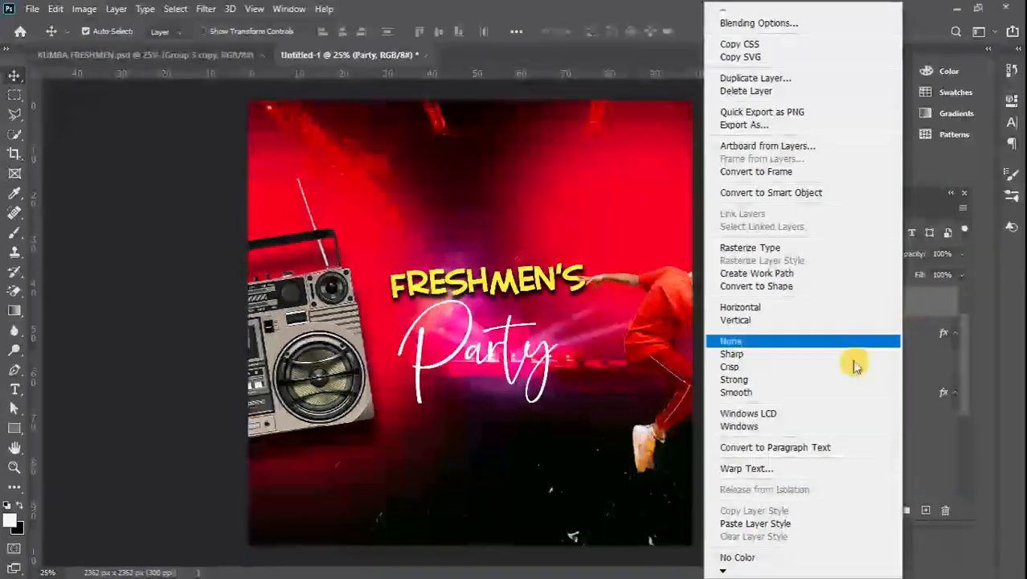
pyautogui.click(780, 523)
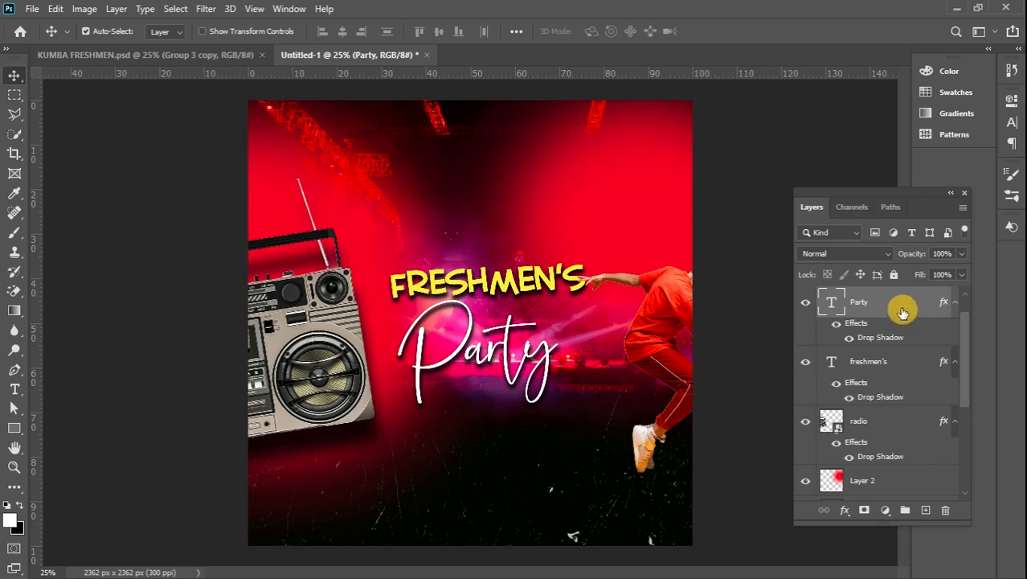
# Scale the Party text to about 83%, rotate it about -8.6°, and tuck it under the right part of the freshmen's title.
pyautogui.hotkey('ctrl', 't')
pyautogui.moveTo(397, 415); pyautogui.dragTo(419, 390)
pyautogui.moveTo(491, 337); pyautogui.dragTo(469, 340)
pyautogui.moveTo(565, 305); pyautogui.dragTo(563, 283)
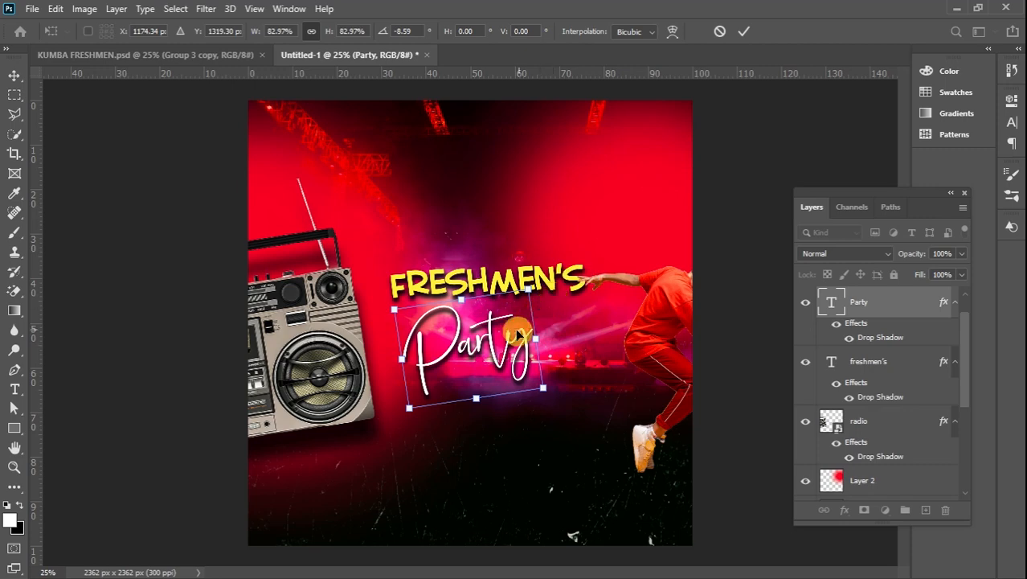
pyautogui.moveTo(518, 333); pyautogui.dragTo(526, 338)
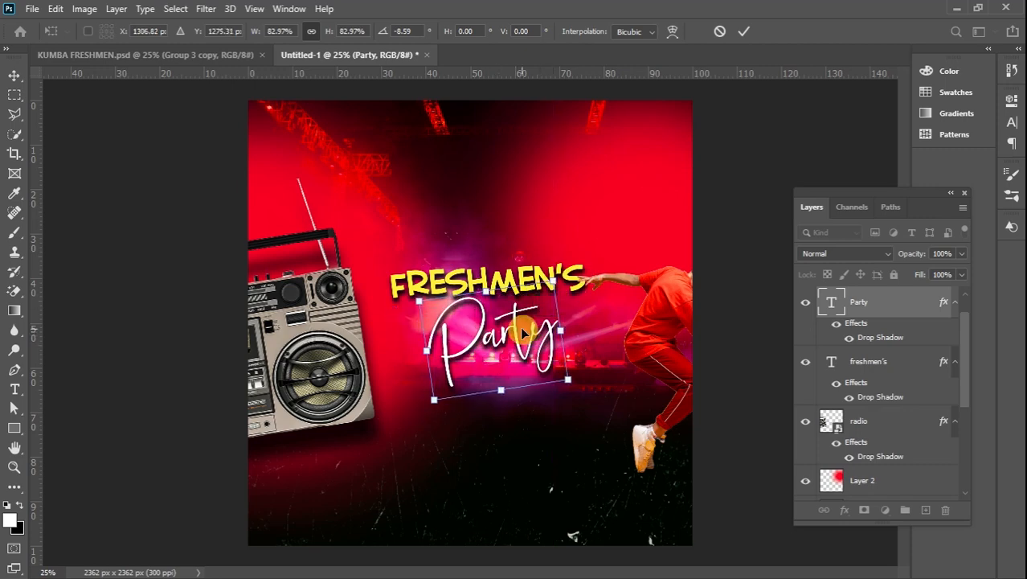
pyautogui.click(14, 76)
pyautogui.click(408, 272)
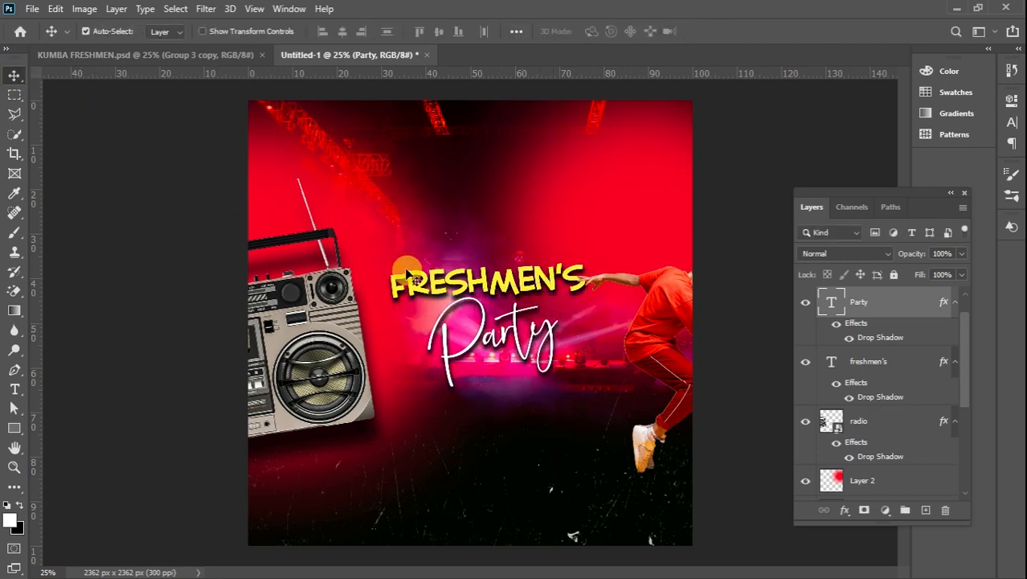
# Compare with the reference flyer and move the freshmen's and Party text together to the upper right, above the dancer's outstretched hand.
pyautogui.click(181, 60)
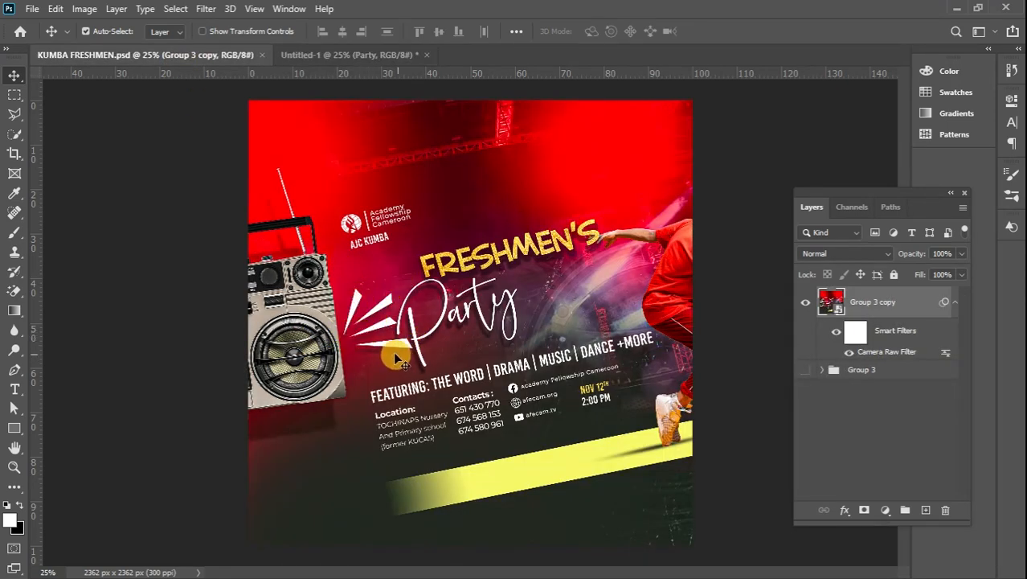
pyautogui.click(341, 54)
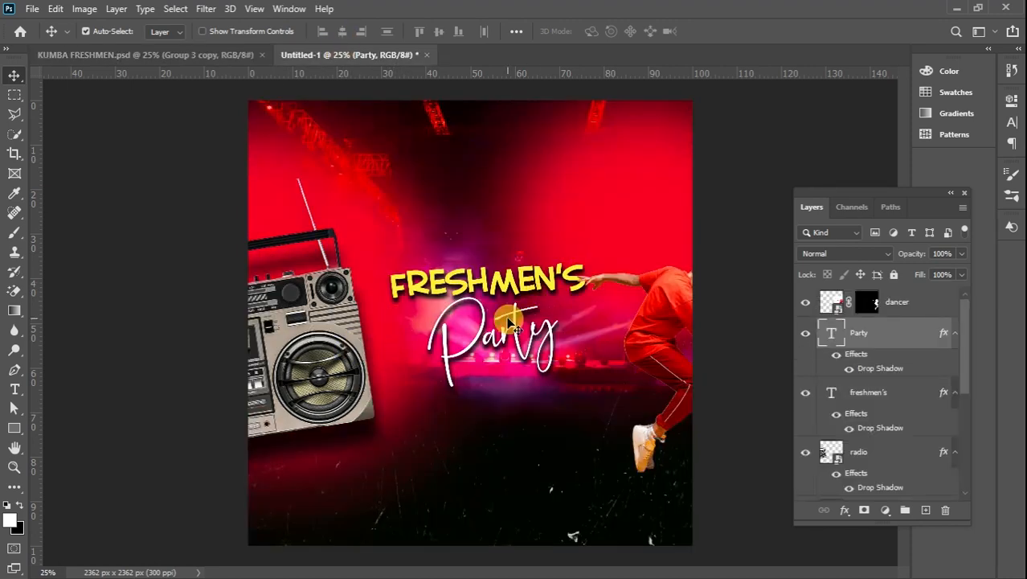
pyautogui.keyDown('shift'); pyautogui.click(894, 393); pyautogui.keyUp('shift')
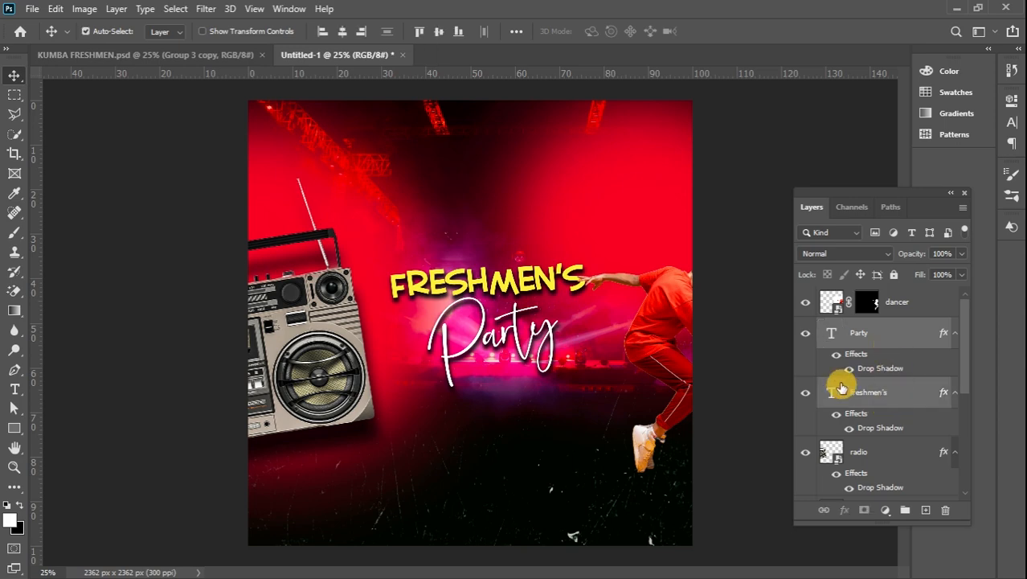
pyautogui.moveTo(518, 247); pyautogui.dragTo(580, 212)
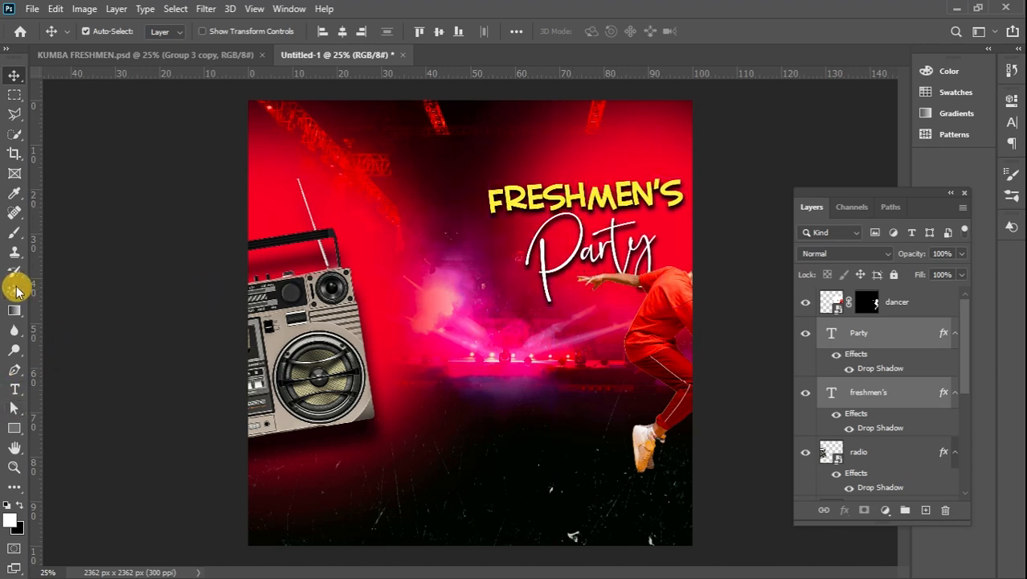
# Draw a thin white wedge about 176 × 240 px with the Pen tool on a new layer above radio, beside the radio's upper corner.
pyautogui.click(19, 374)
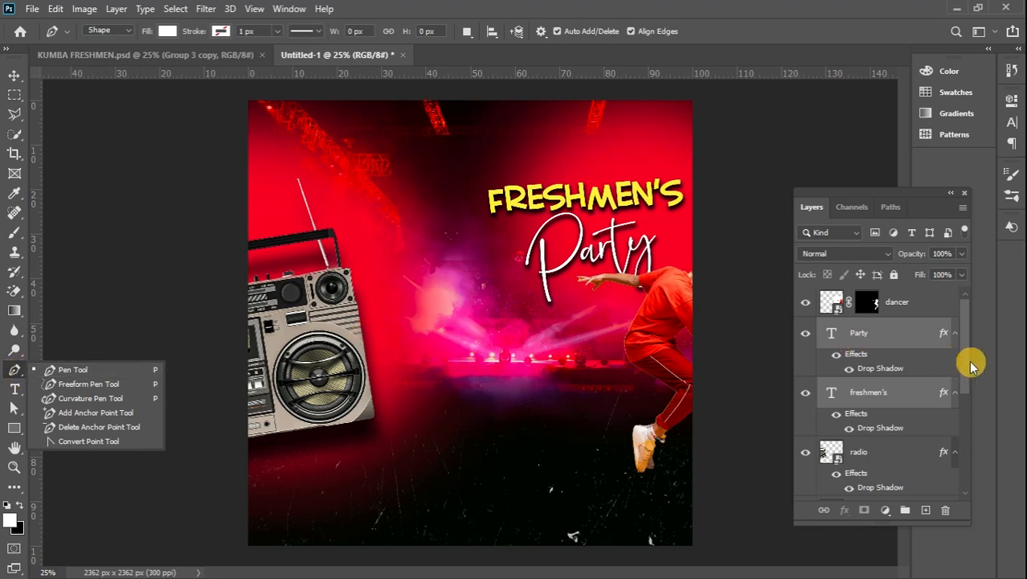
pyautogui.moveTo(970, 366); pyautogui.dragTo(964, 375)
pyautogui.click(902, 415)
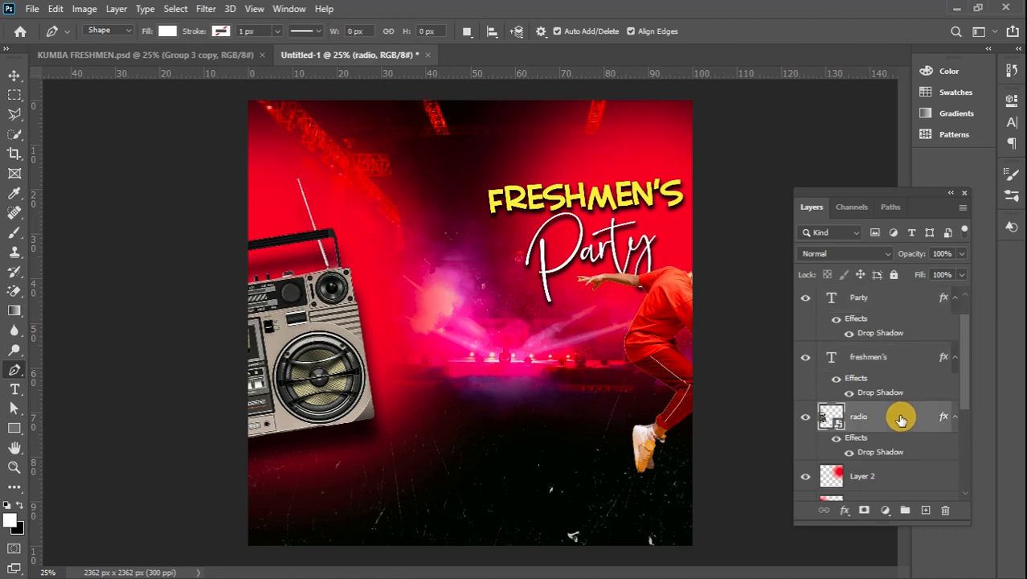
pyautogui.click(925, 510)
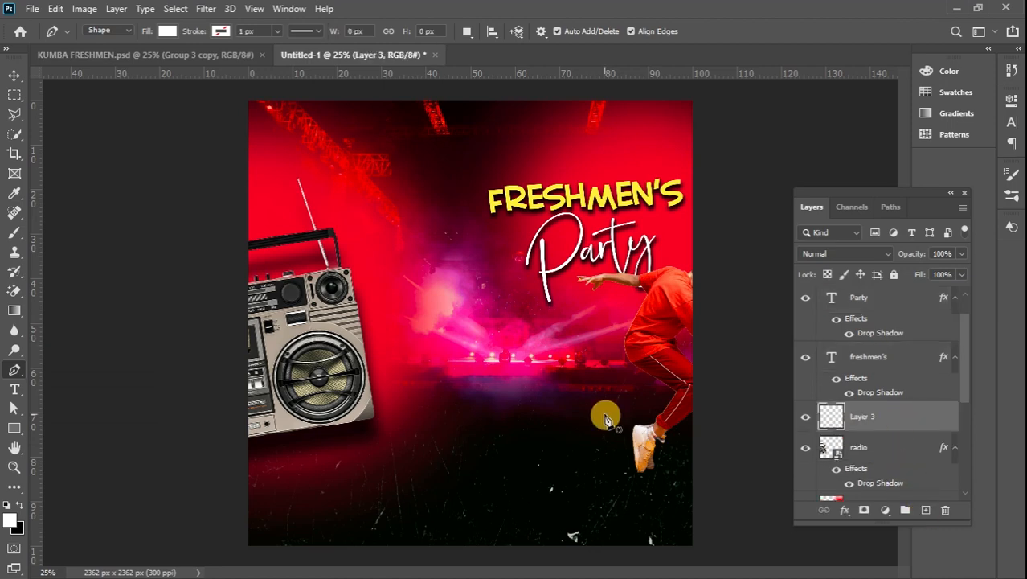
pyautogui.click(385, 306)
pyautogui.click(415, 264)
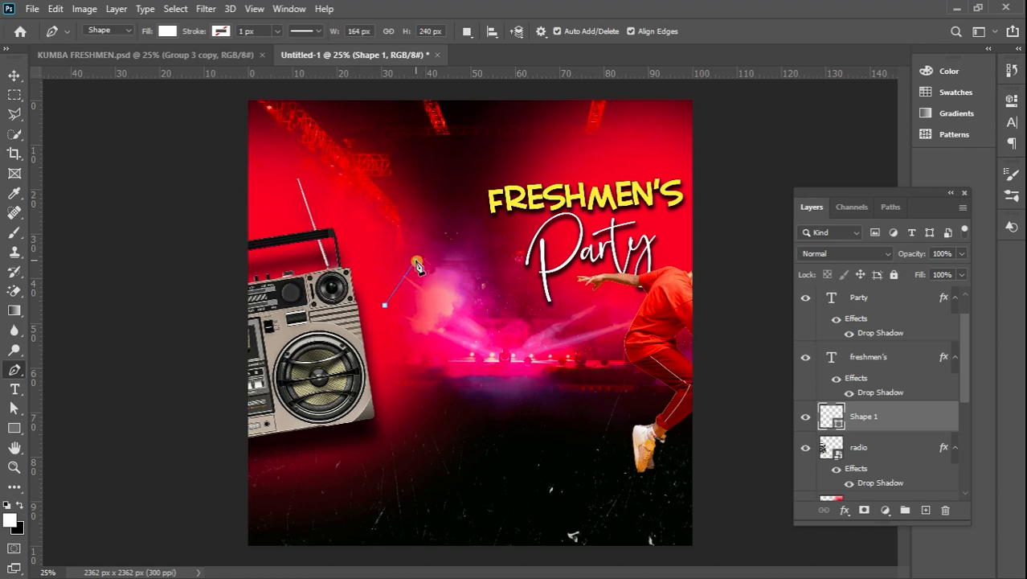
pyautogui.click(419, 276)
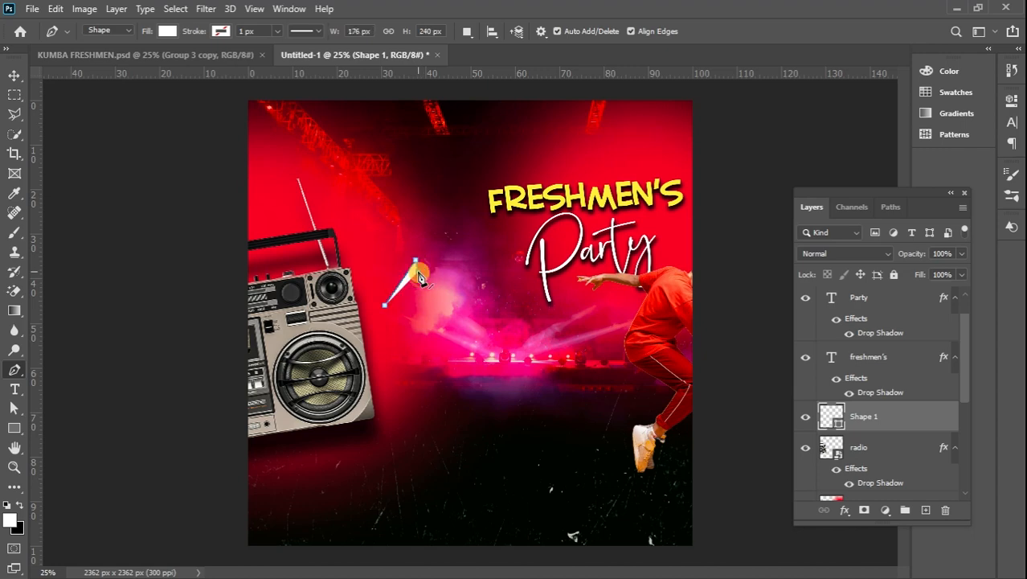
pyautogui.click(386, 312)
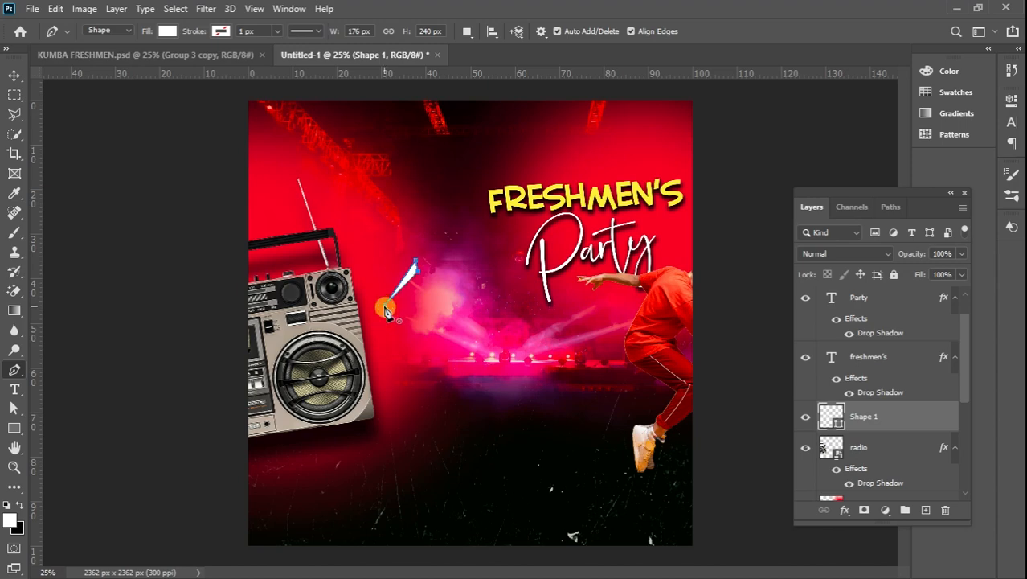
pyautogui.click(15, 75)
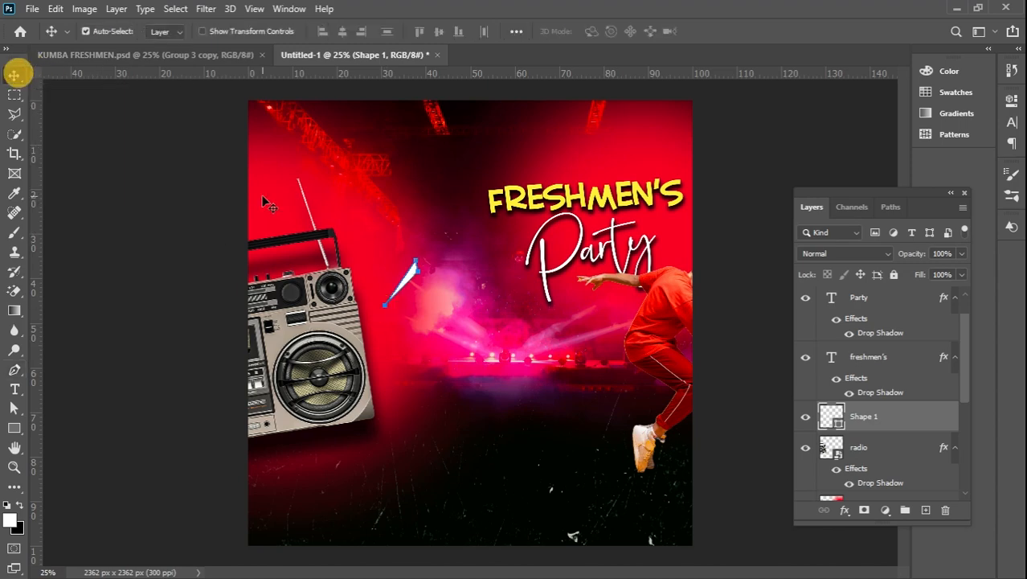
pyautogui.click(146, 177)
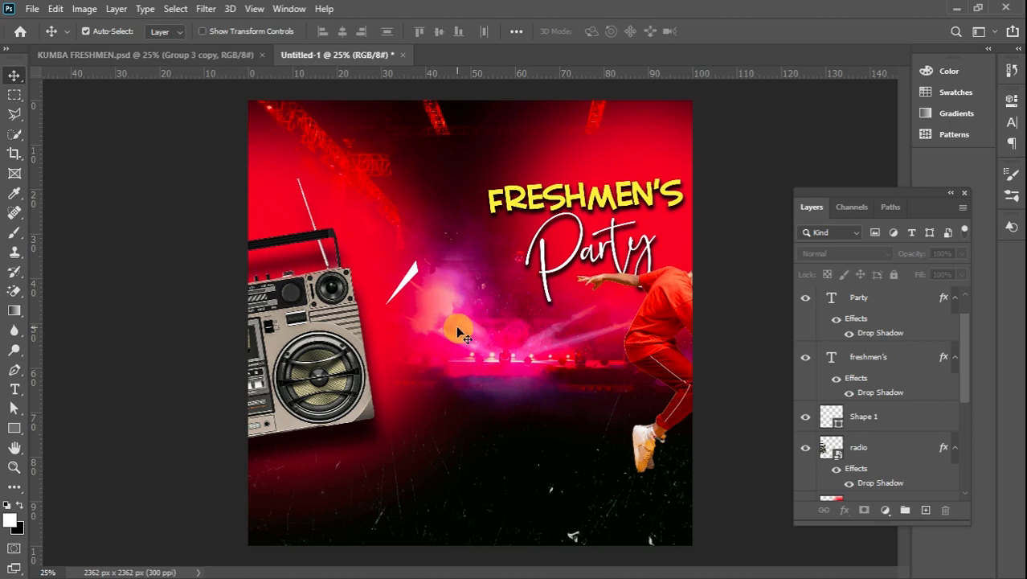
# Duplicate the white wedge, rotate the copy about 32.6°, and place it just below the original so they fan out.
pyautogui.click(409, 278)
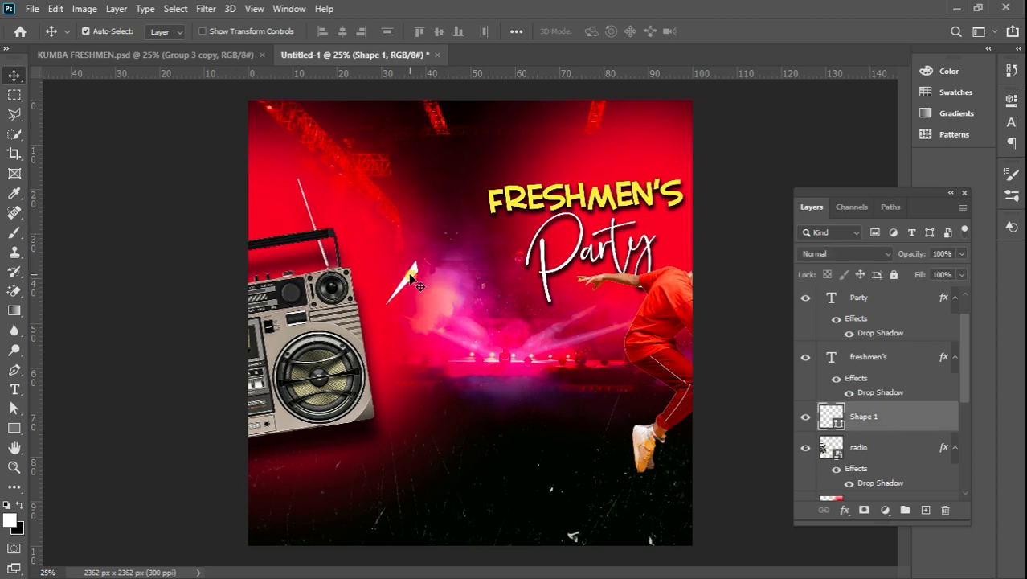
pyautogui.moveTo(409, 277); pyautogui.dragTo(426, 299)
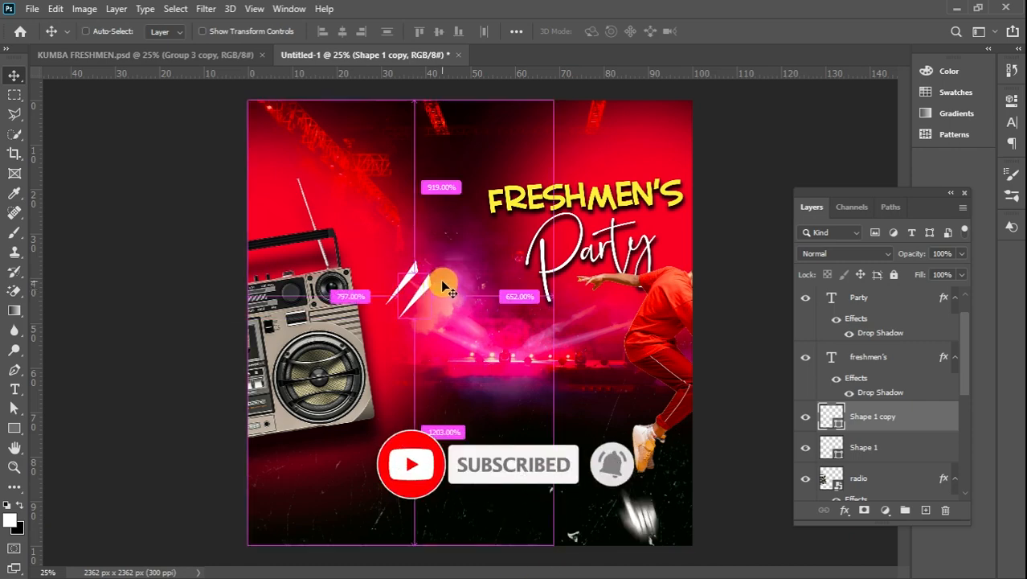
pyautogui.hotkey('ctrl', 't')
pyautogui.moveTo(441, 271); pyautogui.dragTo(455, 289)
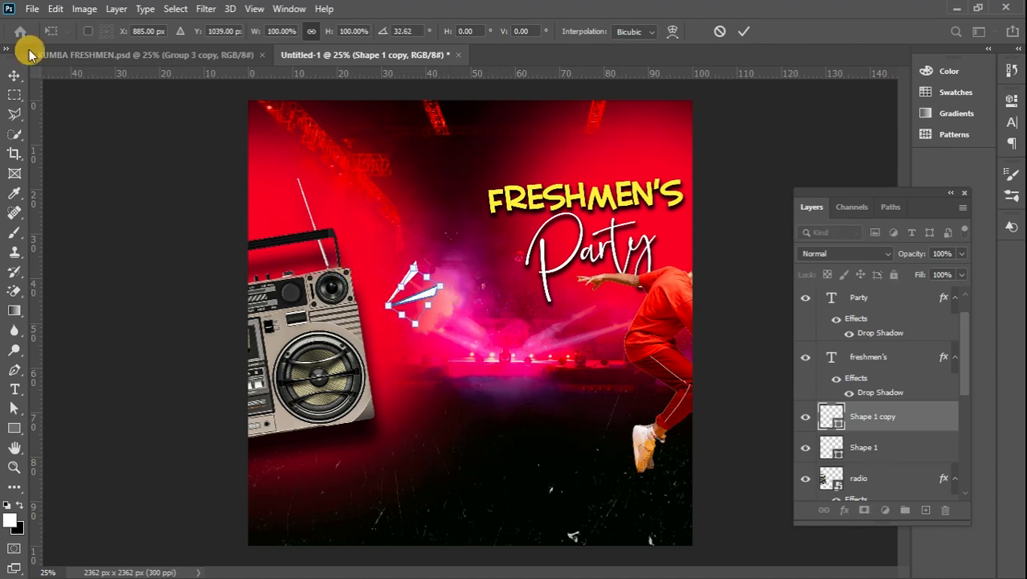
pyautogui.click(15, 74)
# Duplicate the second wedge, scale it to about 102%, rotate it about 25.9°, and nudge it into the fan below the second one.
pyautogui.hotkey('ctrl', 'j')
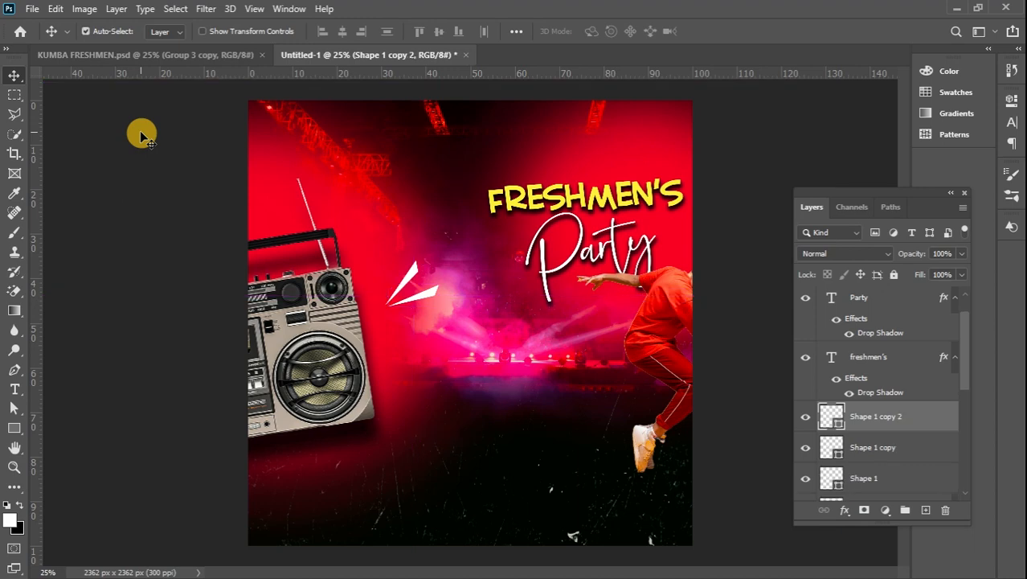
pyautogui.moveTo(431, 295); pyautogui.dragTo(441, 323)
pyautogui.hotkey('ctrl', 't')
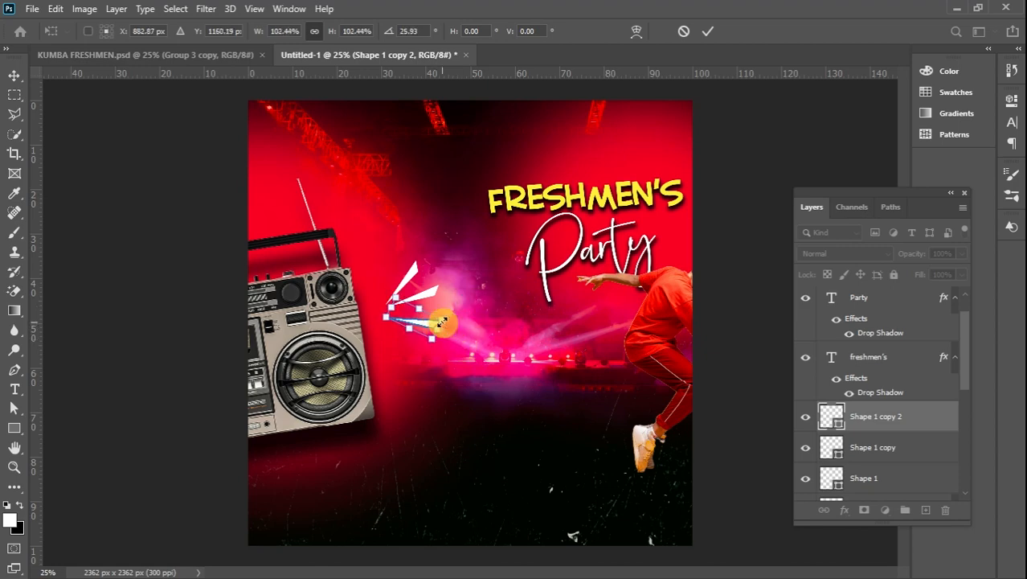
pyautogui.press('Up')
pyautogui.press('Up')
pyautogui.press('Up')
pyautogui.press('Up')
pyautogui.press('Up')
pyautogui.press('Up')
pyautogui.press('Up')
pyautogui.press('Up')
pyautogui.press('Up')
pyautogui.press('Up')
pyautogui.press('Up')
pyautogui.press('Up')
pyautogui.press('Right')
pyautogui.press('Right')
pyautogui.press('Right')
pyautogui.press('Right')
pyautogui.press('Right')
pyautogui.press('Right')
pyautogui.press('Right')
pyautogui.press('Right')
pyautogui.press('Right')
pyautogui.press('Right')
pyautogui.press('Right')
pyautogui.press('Right')
pyautogui.press('Right')
pyautogui.press('Right')
pyautogui.press('Right')
pyautogui.press('Right')
pyautogui.press('Right')
pyautogui.press('Right')
pyautogui.press('Right')
pyautogui.press('Right')
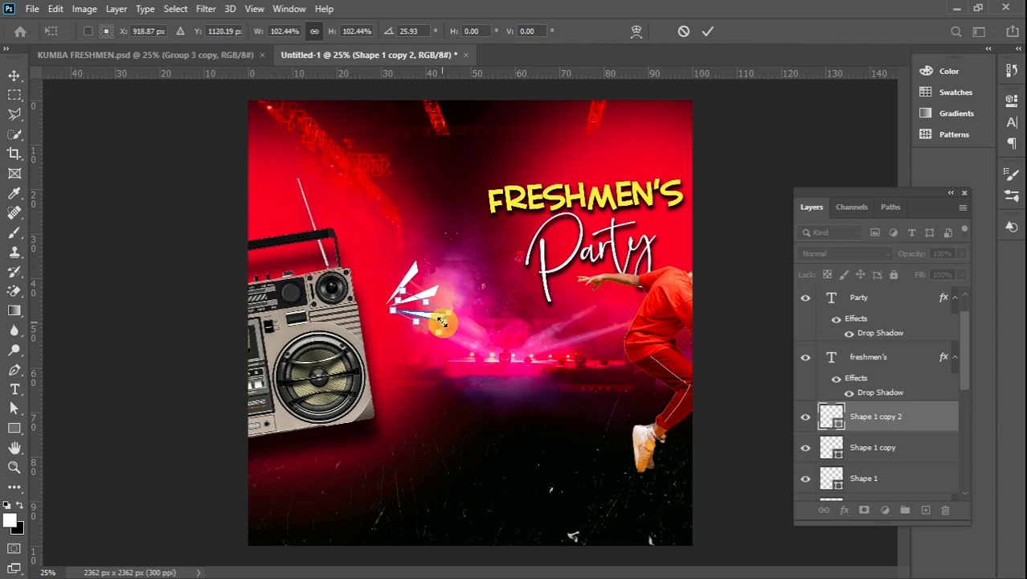
pyautogui.click(13, 76)
# Duplicate the third wedge, flip it vertically, rotate it about 42.3°, and place it as the lowest ray of the fan.
pyautogui.hotkey('ctrl', 'j')
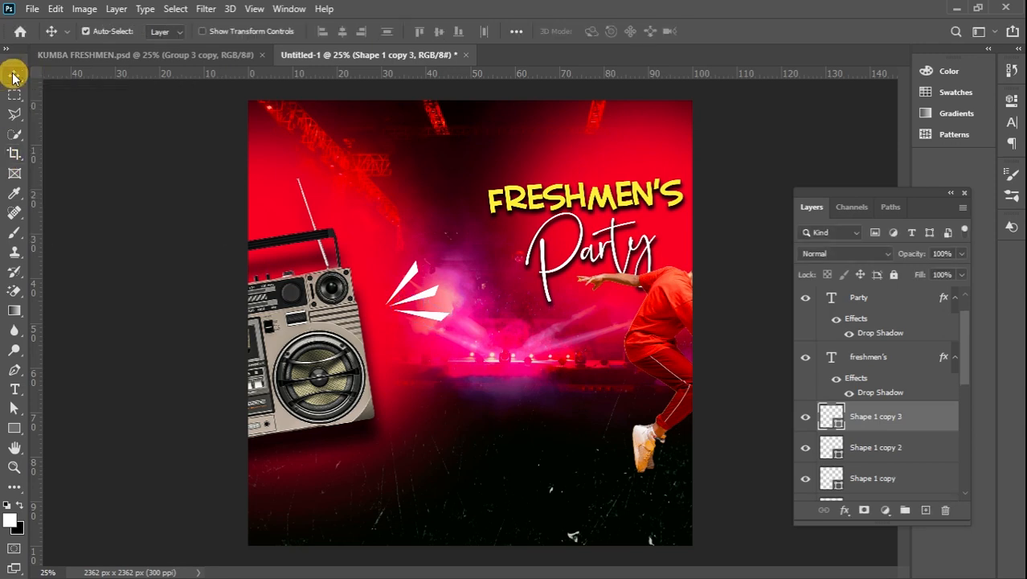
pyautogui.moveTo(436, 328); pyautogui.dragTo(429, 334)
pyautogui.hotkey('ctrl', 't')
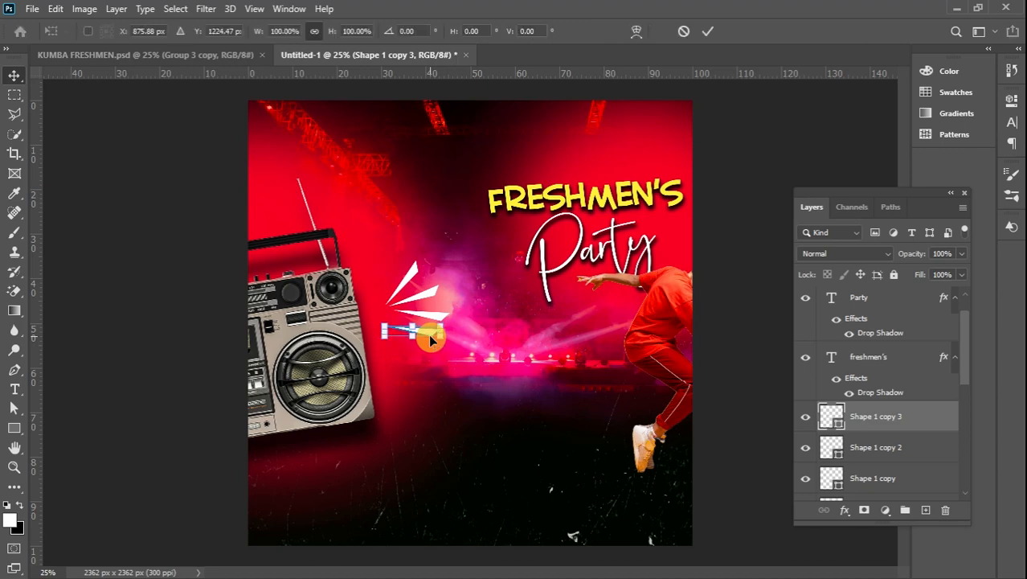
pyautogui.rightClick(432, 330)
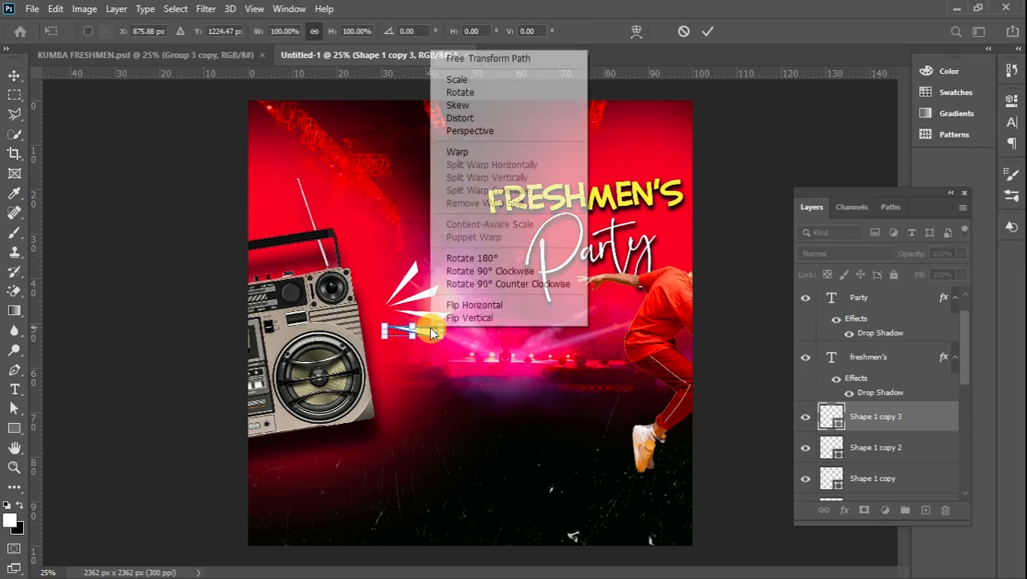
pyautogui.click(473, 316)
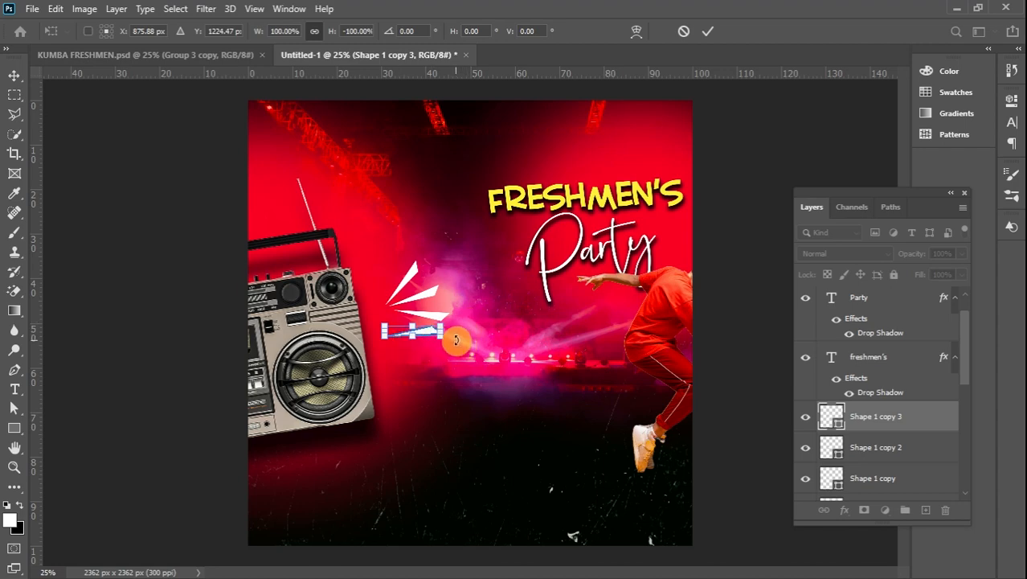
pyautogui.moveTo(455, 339)
pyautogui.mouseDown()
pyautogui.moveTo(453, 369)
pyautogui.moveTo(459, 349)
pyautogui.moveTo(455, 360)
pyautogui.mouseUp()
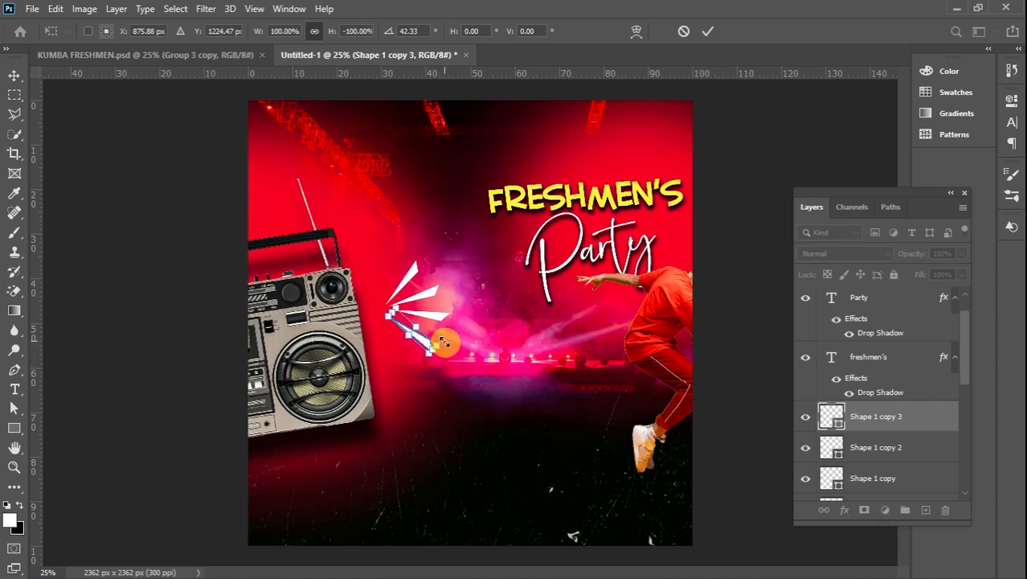
pyautogui.click(15, 77)
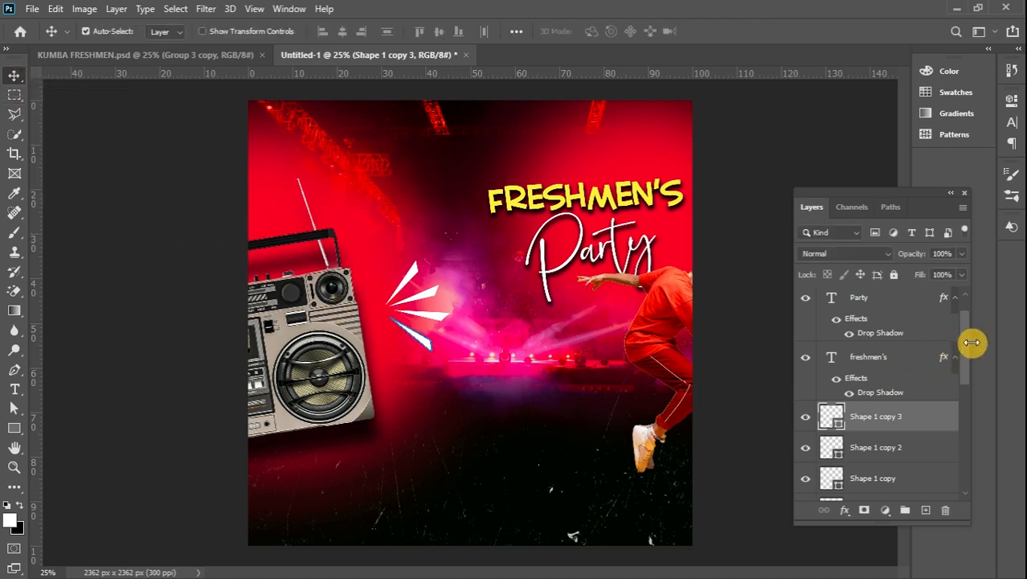
# Group the four wedge shape layers, from Shape 1 to Shape 1 copy 3.
pyautogui.moveTo(964, 339); pyautogui.dragTo(963, 365)
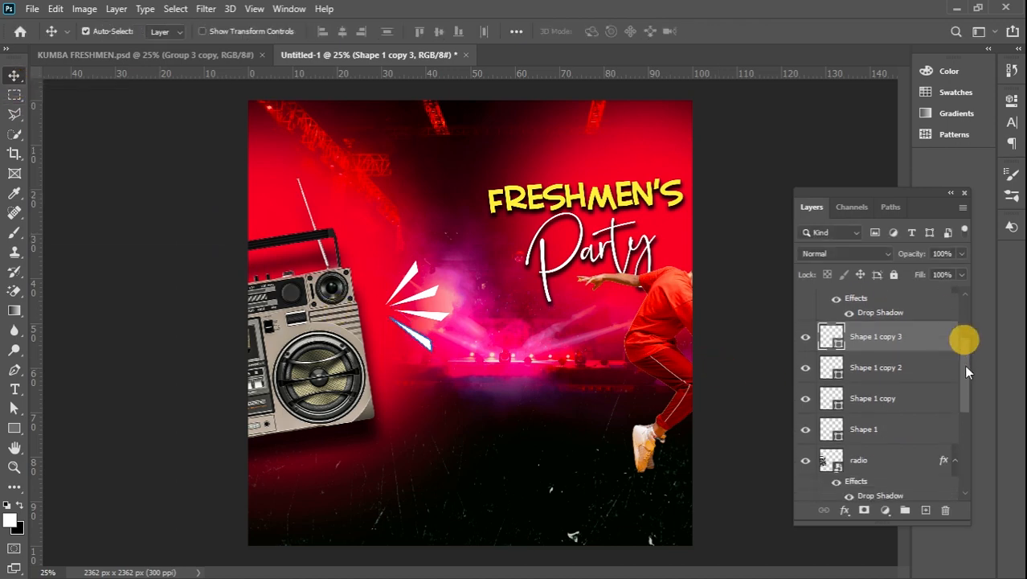
pyautogui.keyDown('shift'); pyautogui.click(922, 367); pyautogui.keyUp('shift')
pyautogui.keyDown('shift'); pyautogui.click(916, 402); pyautogui.keyUp('shift')
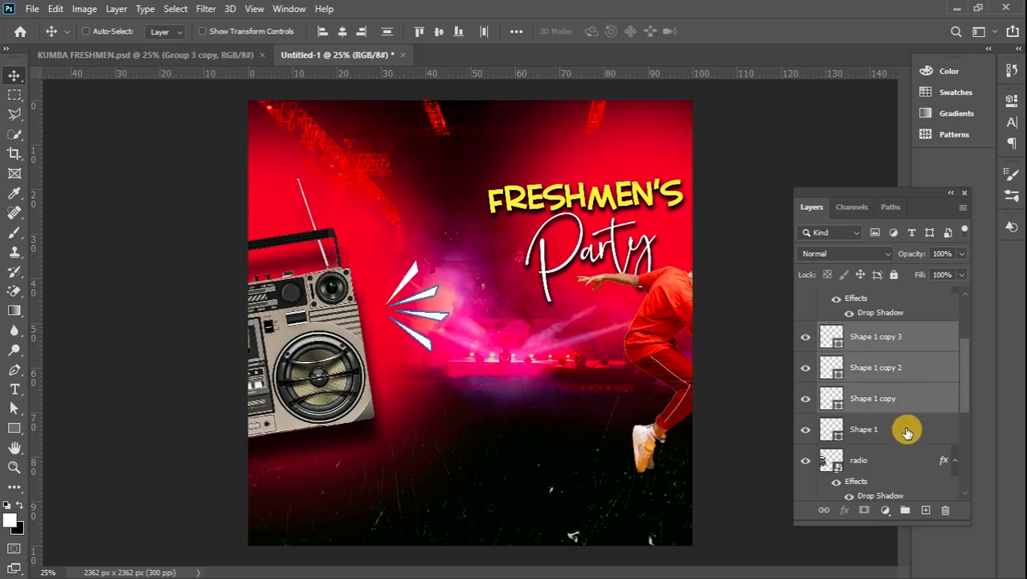
pyautogui.keyDown('shift'); pyautogui.click(906, 431); pyautogui.keyUp('shift')
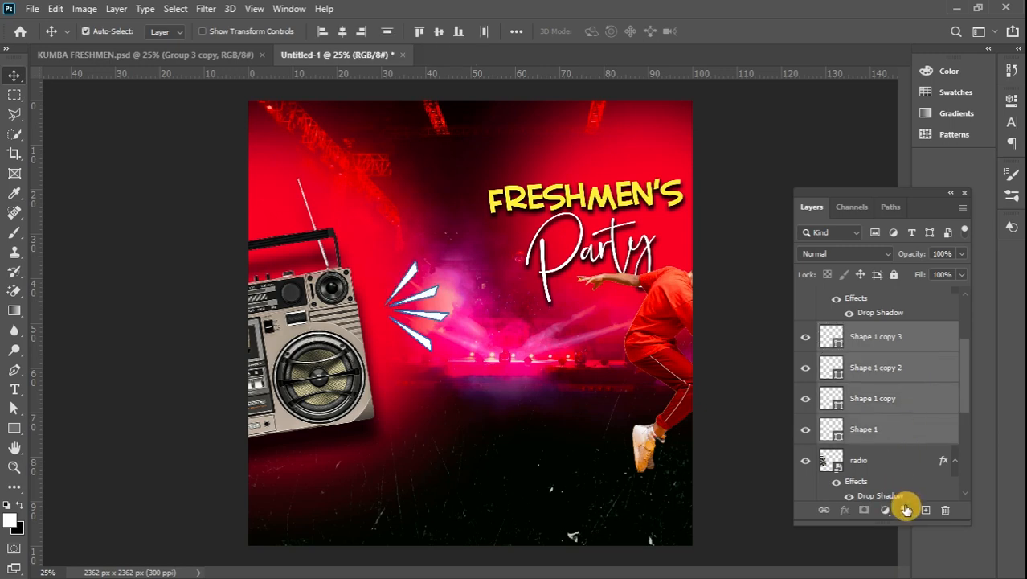
pyautogui.click(906, 510)
# Scale the wedge group to about 125%, rotate it about -16.2°, and place it directly beside the radio's speaker.
pyautogui.hotkey('ctrl', 't')
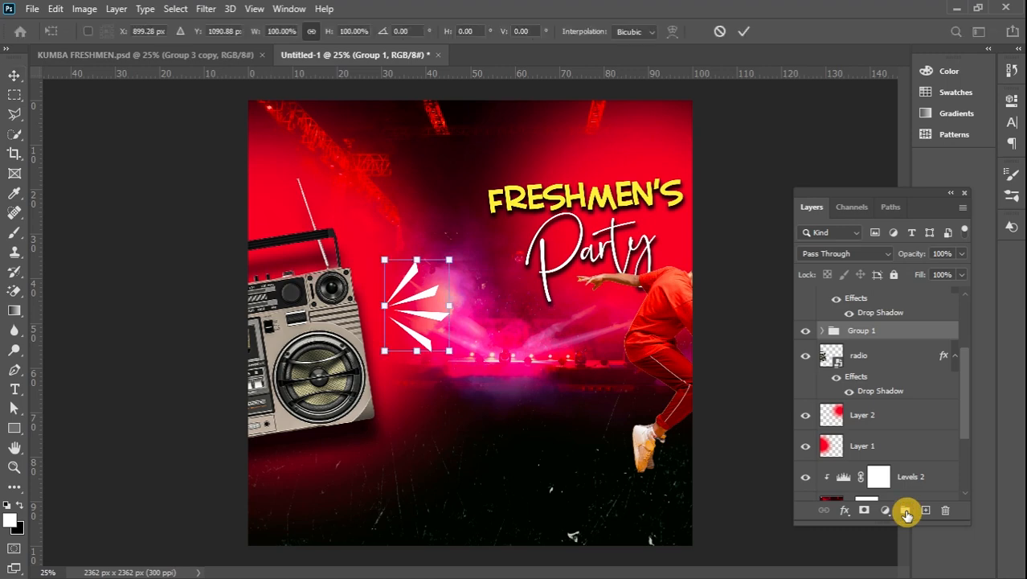
pyautogui.moveTo(446, 259); pyautogui.dragTo(466, 236)
pyautogui.moveTo(409, 272); pyautogui.dragTo(396, 323)
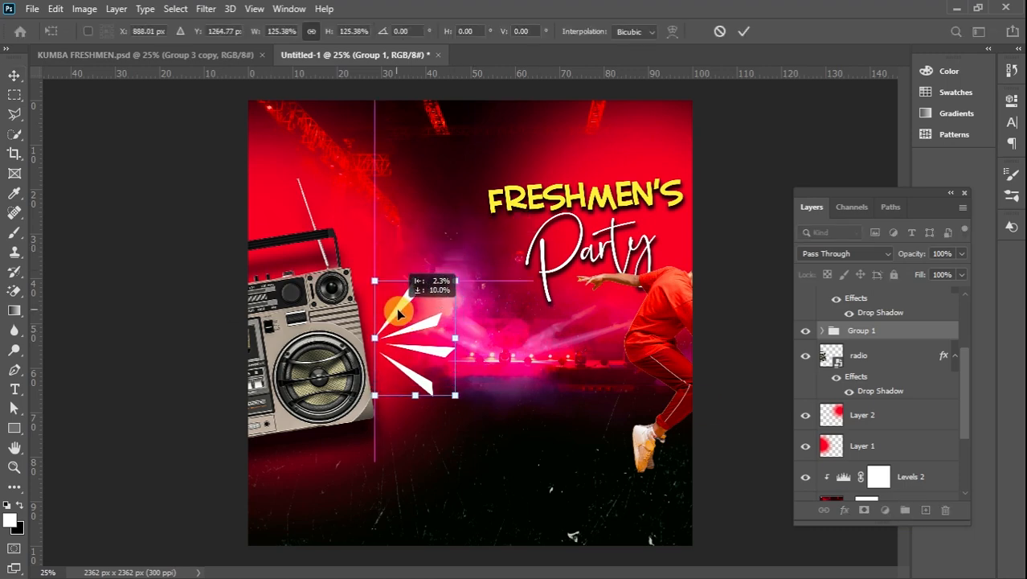
pyautogui.moveTo(470, 278); pyautogui.dragTo(456, 259)
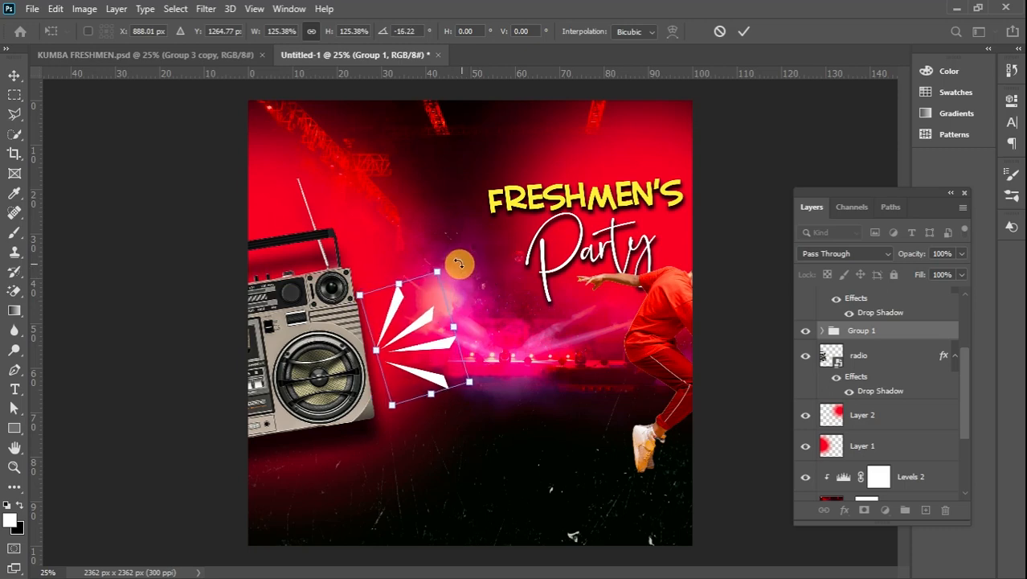
# Scale the radio and the wedge group together to about 74% and reposition them at the flyer's left edge.
pyautogui.click(898, 364)
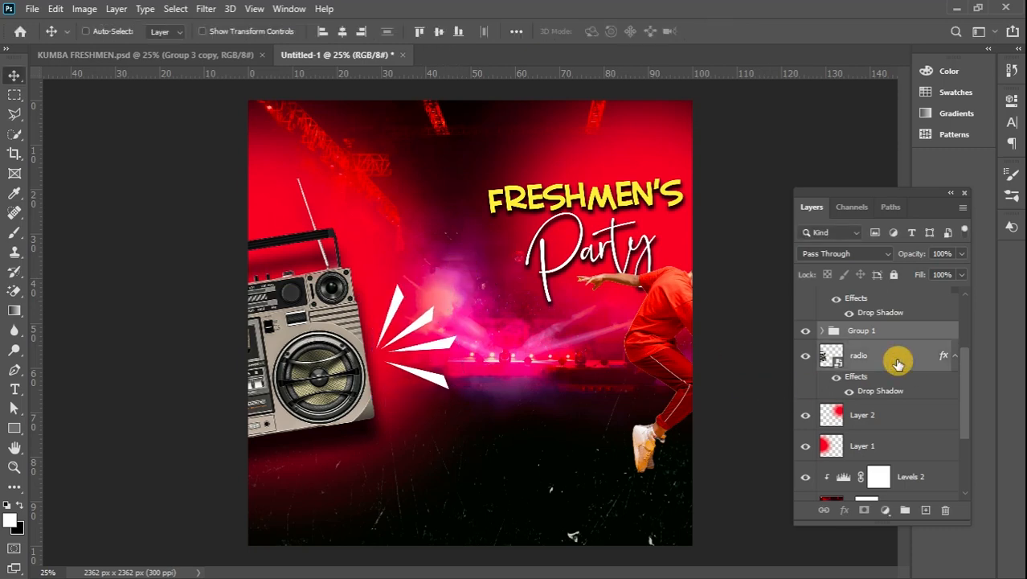
pyautogui.hotkey('ctrl', 't')
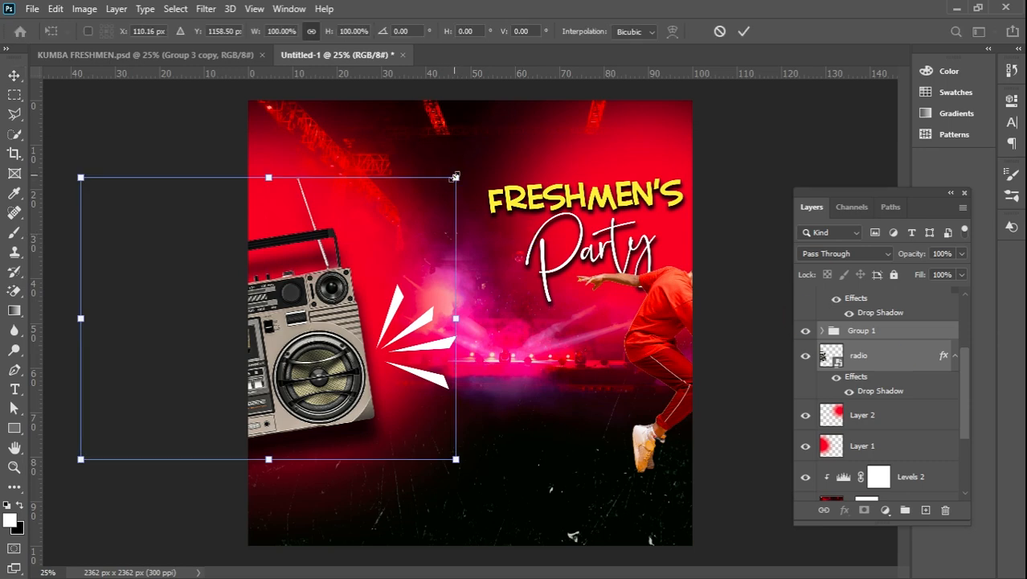
pyautogui.moveTo(456, 176); pyautogui.dragTo(377, 236)
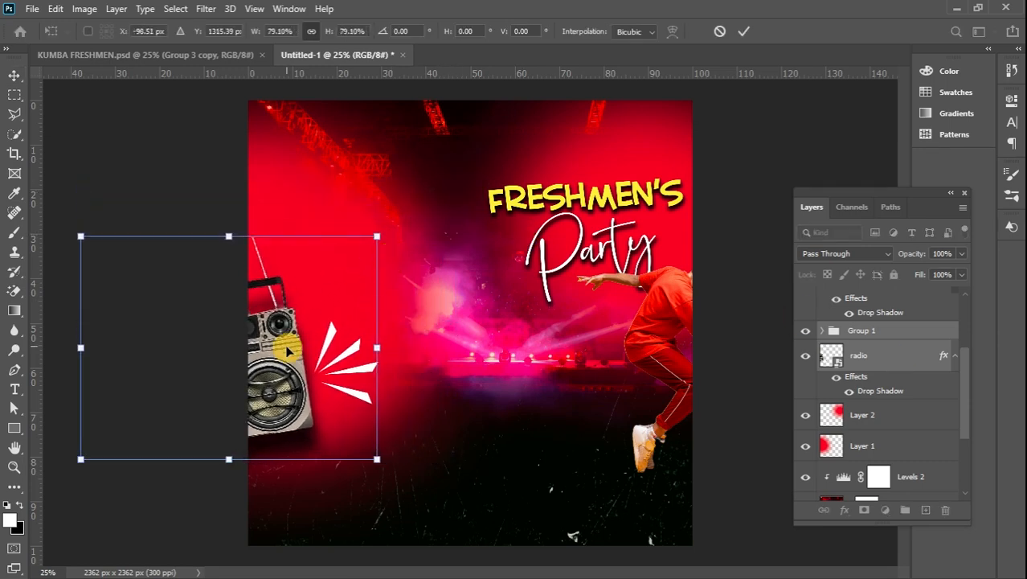
pyautogui.moveTo(287, 347); pyautogui.dragTo(319, 348)
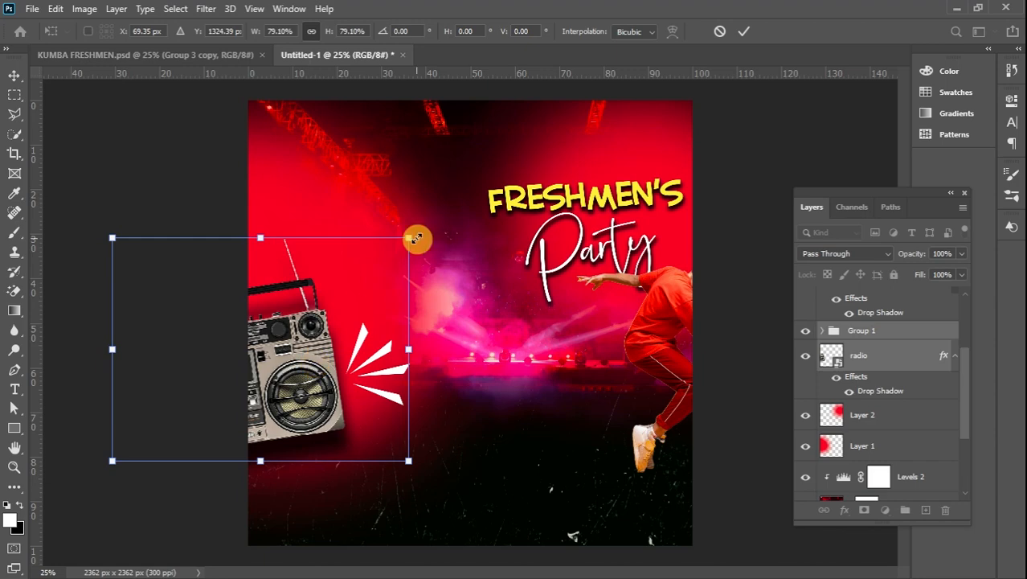
pyautogui.moveTo(416, 238); pyautogui.dragTo(394, 255)
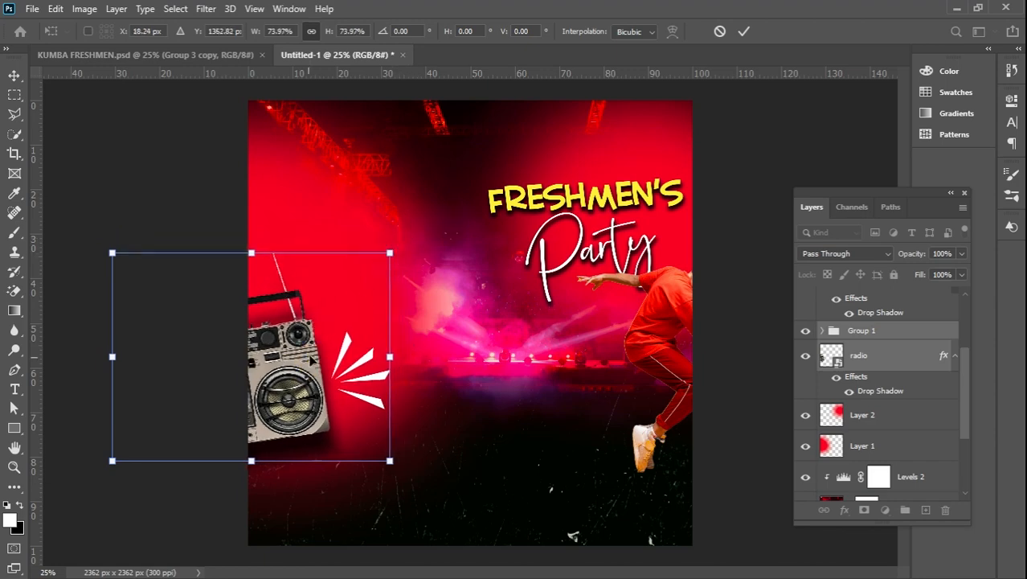
pyautogui.moveTo(312, 356)
pyautogui.mouseDown()
pyautogui.moveTo(332, 341)
pyautogui.moveTo(322, 343)
pyautogui.mouseUp()
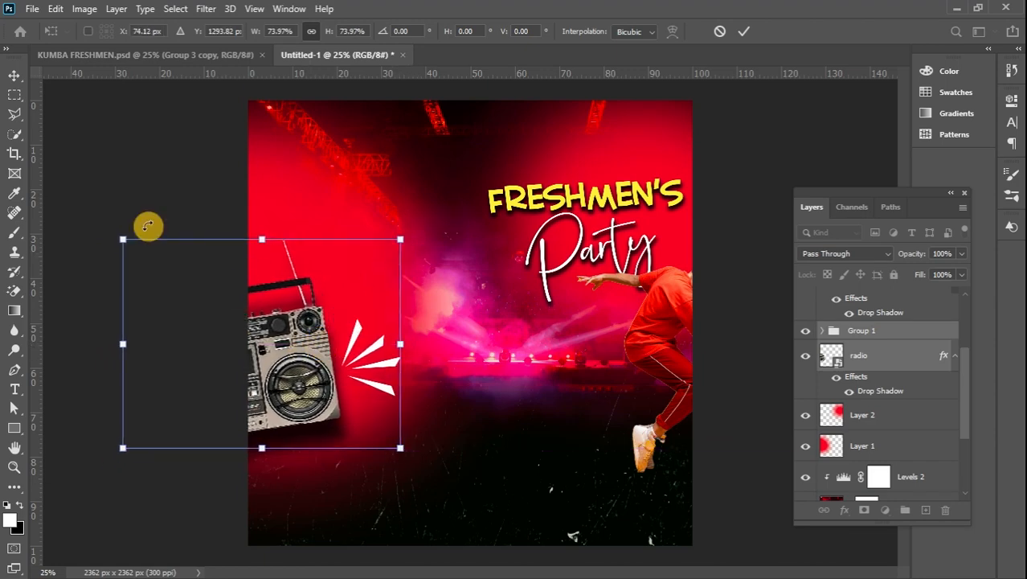
pyautogui.click(15, 94)
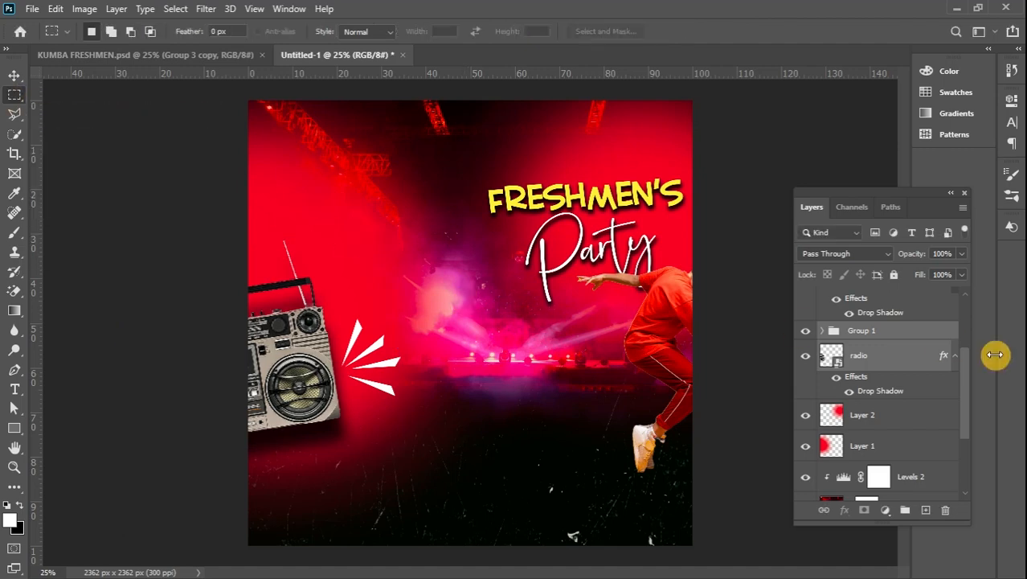
# Reduce the radio layer's drop shadow distance to 67 px.
pyautogui.click(910, 364)
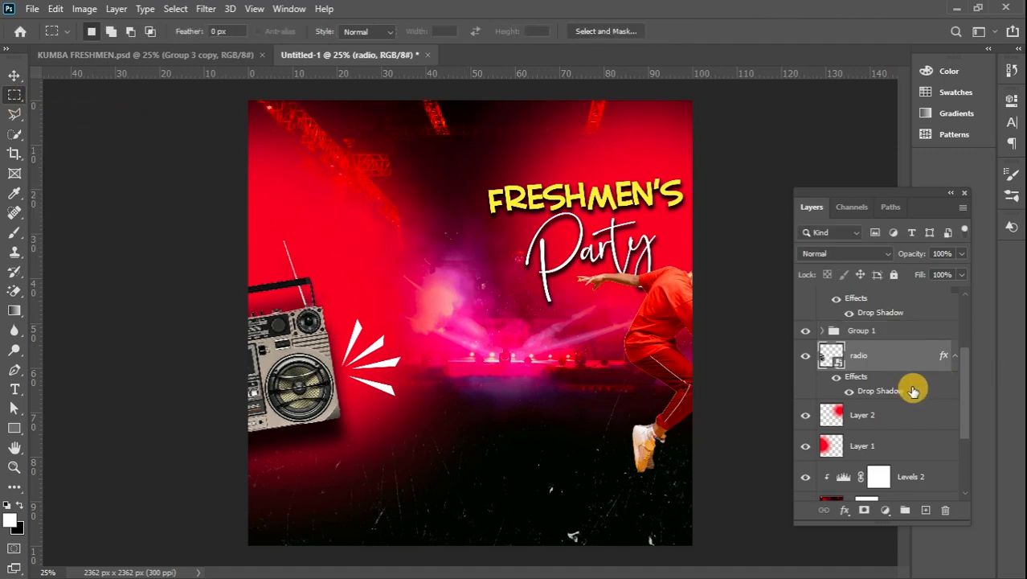
pyautogui.doubleClick(913, 391)
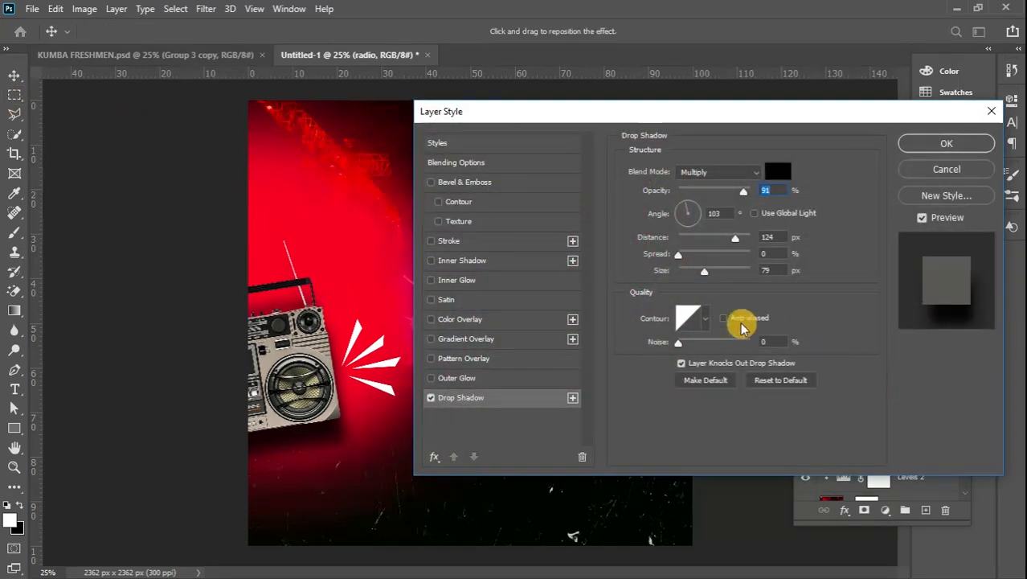
pyautogui.moveTo(734, 243); pyautogui.dragTo(723, 243)
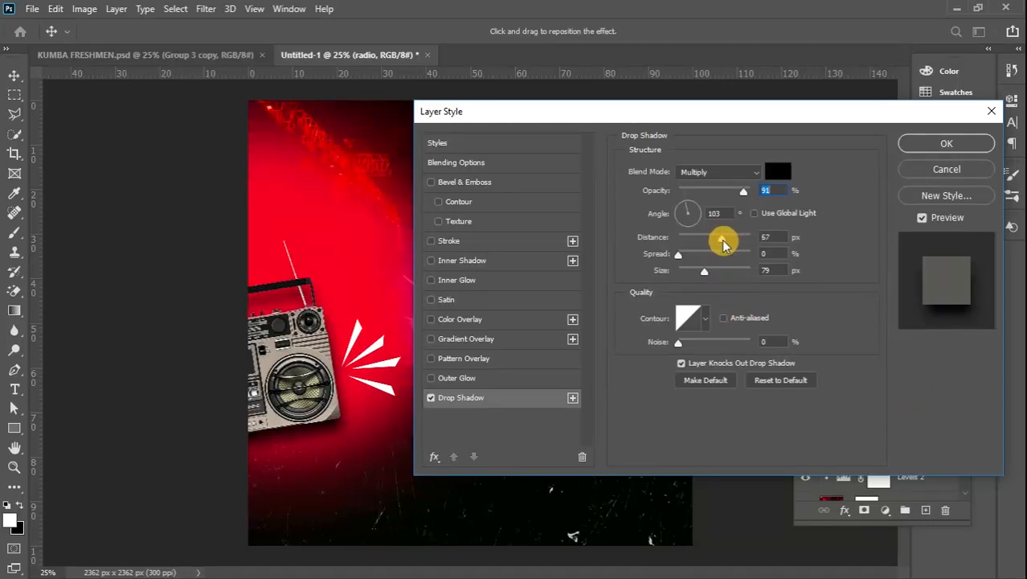
pyautogui.click(940, 147)
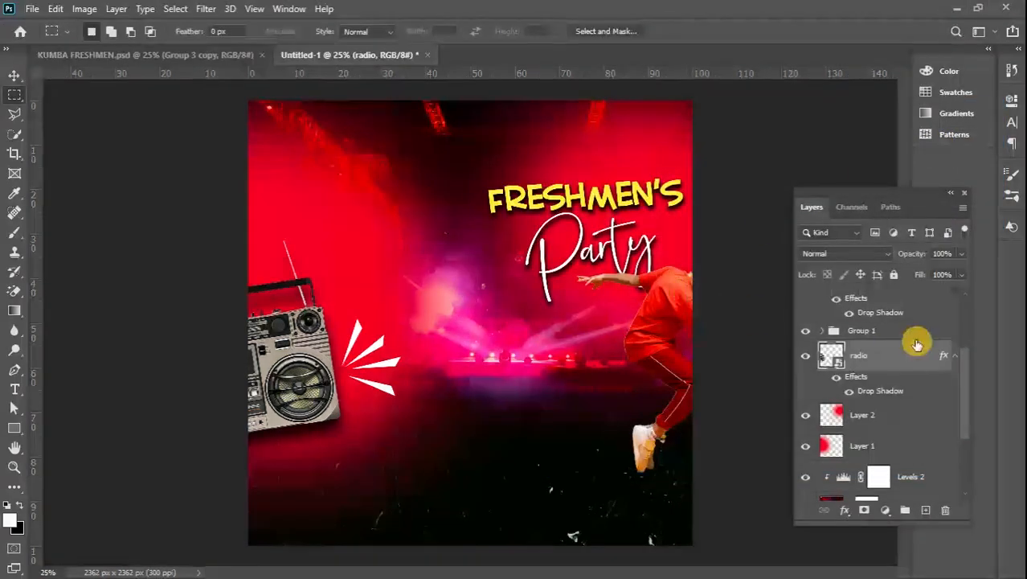
# Add a drop shadow to the wedge group with 91% opacity, 1 px distance, 1% spread and 32 px size.
pyautogui.click(914, 332)
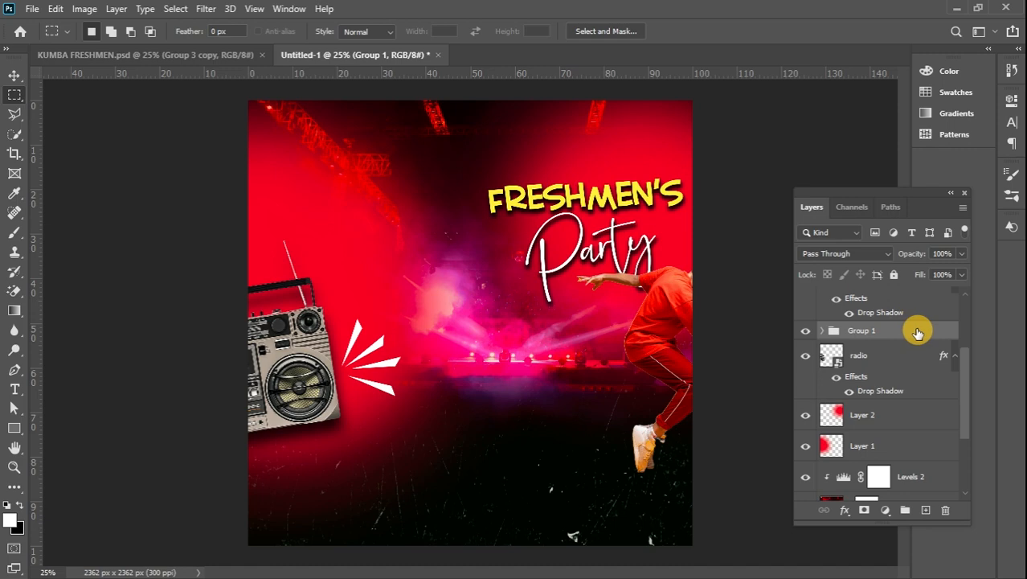
pyautogui.doubleClick(918, 333)
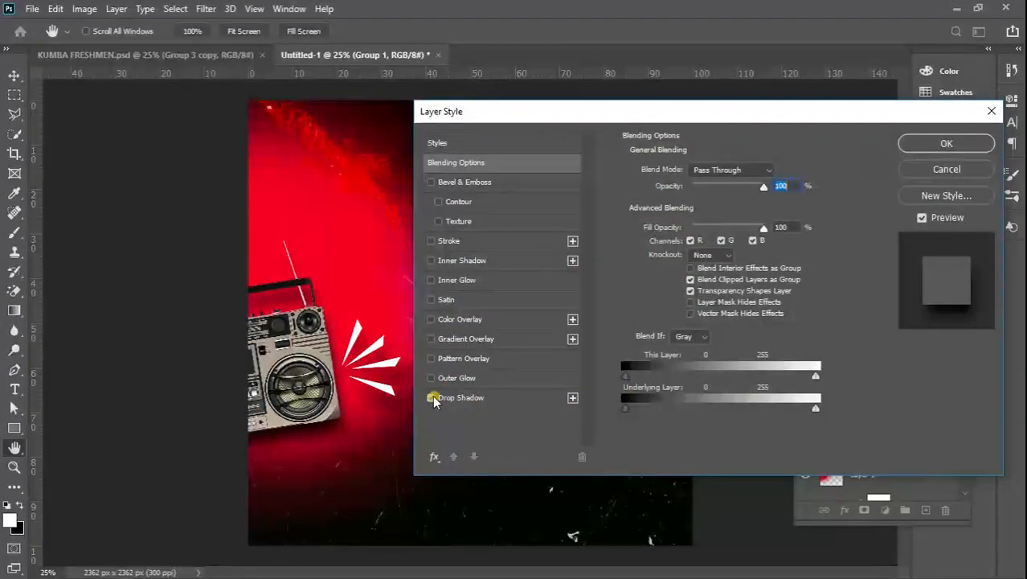
pyautogui.click(491, 397)
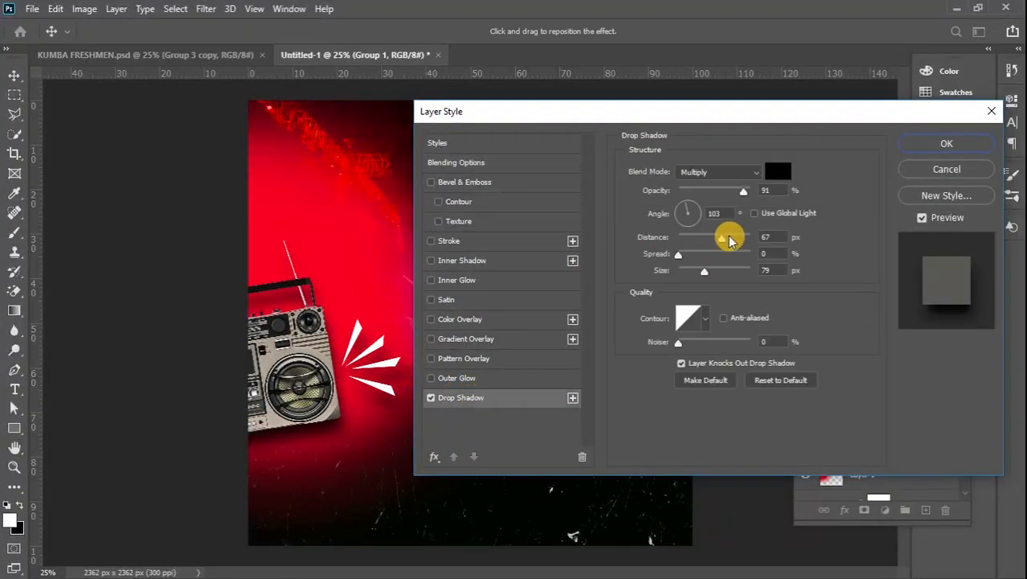
pyautogui.moveTo(719, 243); pyautogui.dragTo(691, 246)
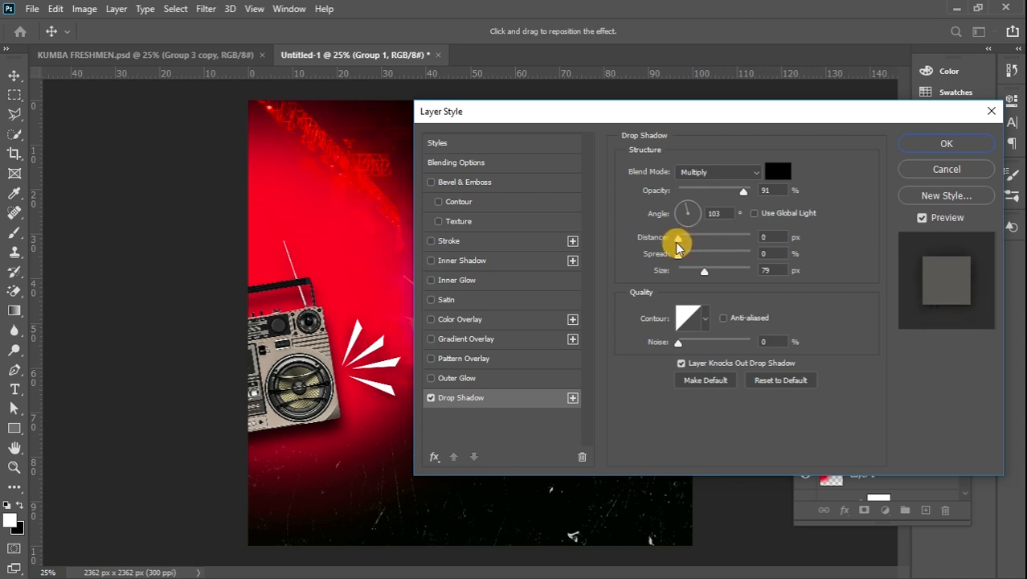
pyautogui.moveTo(678, 255)
pyautogui.mouseDown()
pyautogui.moveTo(702, 257)
pyautogui.moveTo(687, 258)
pyautogui.mouseUp()
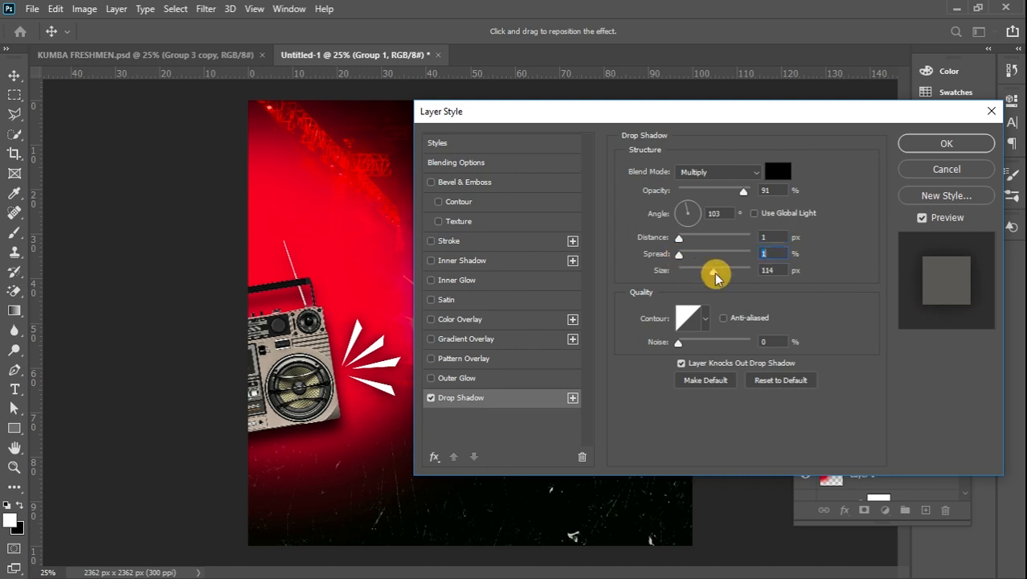
pyautogui.moveTo(725, 277); pyautogui.dragTo(701, 277)
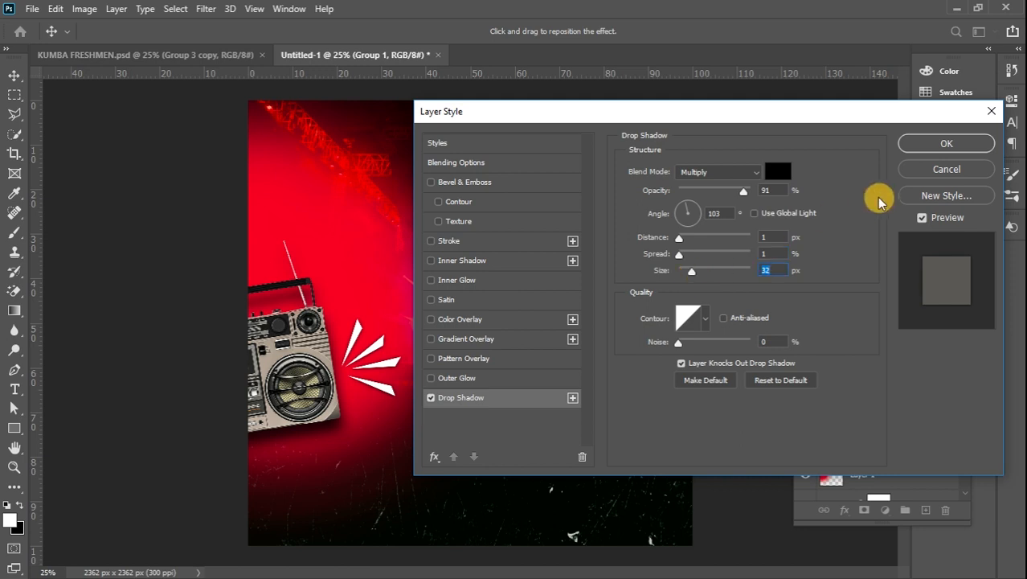
pyautogui.click(916, 145)
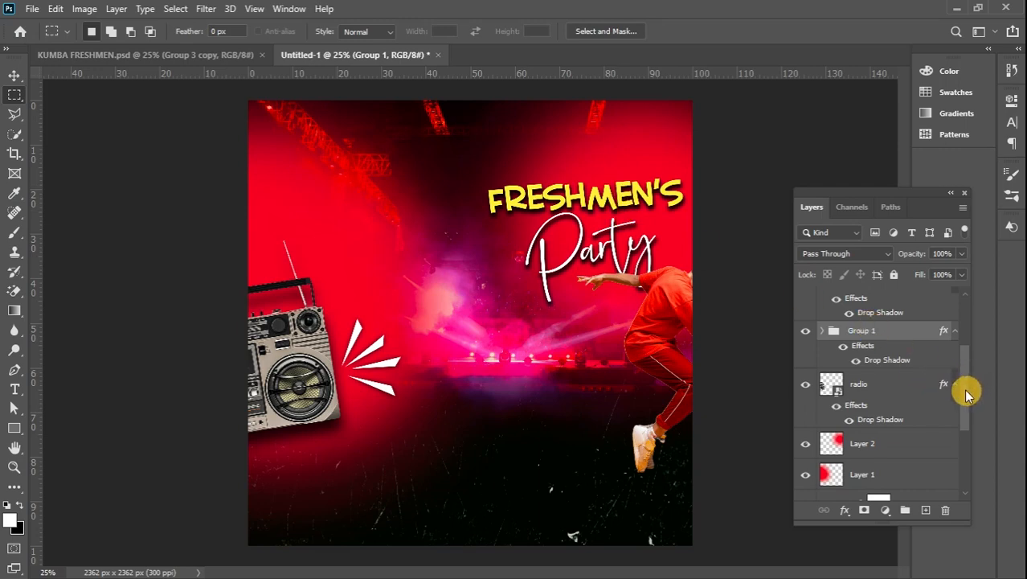
# Move both title text layers together to the flyer's centre, rotate them -5.65° and scale them to 106%.
pyautogui.moveTo(967, 394); pyautogui.dragTo(967, 326)
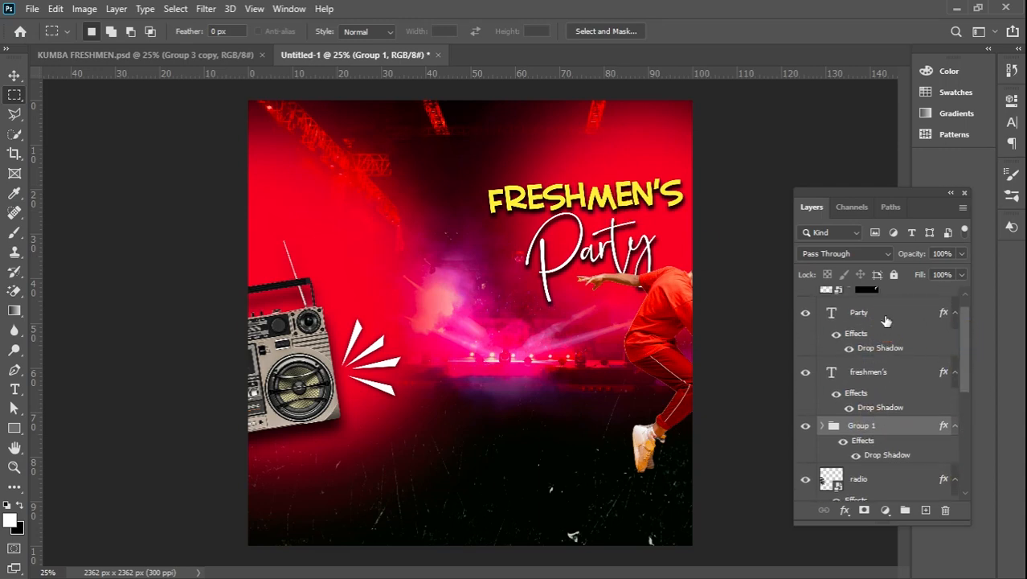
pyautogui.click(884, 318)
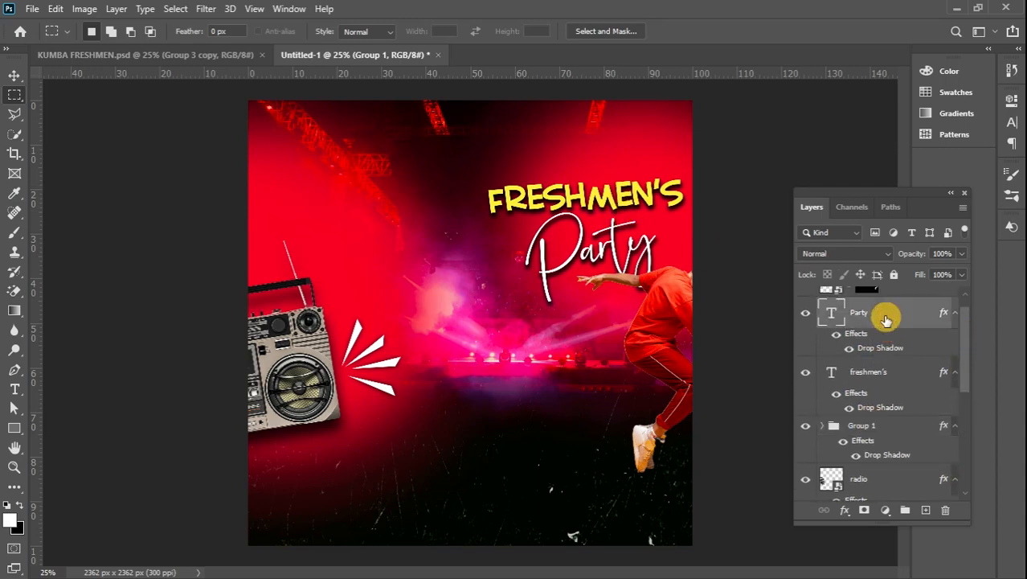
pyautogui.keyDown('shift'); pyautogui.click(901, 372); pyautogui.keyUp('shift')
pyautogui.hotkey('ctrl', 't')
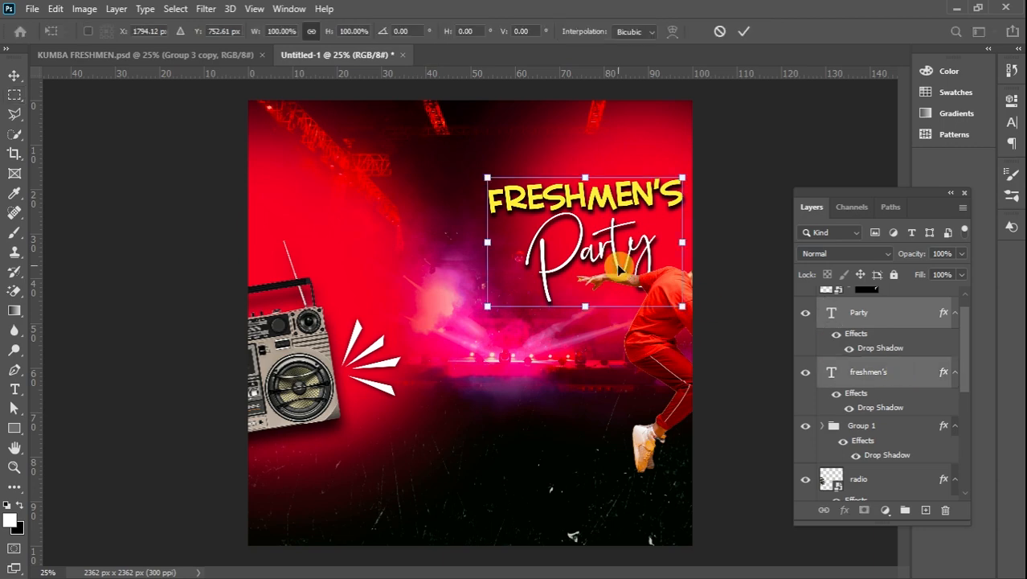
pyautogui.moveTo(595, 217); pyautogui.dragTo(495, 312)
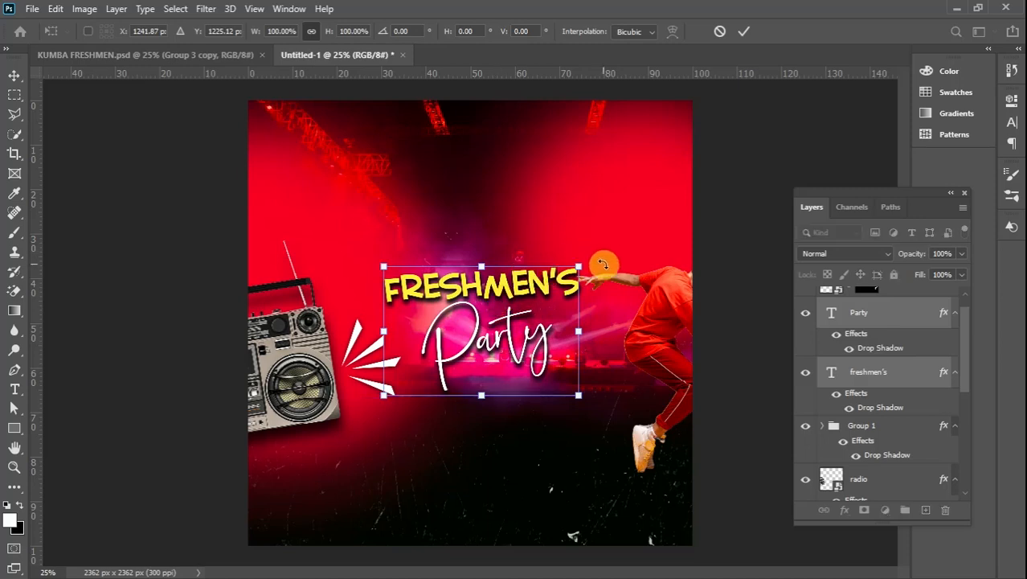
pyautogui.moveTo(603, 264); pyautogui.dragTo(592, 241)
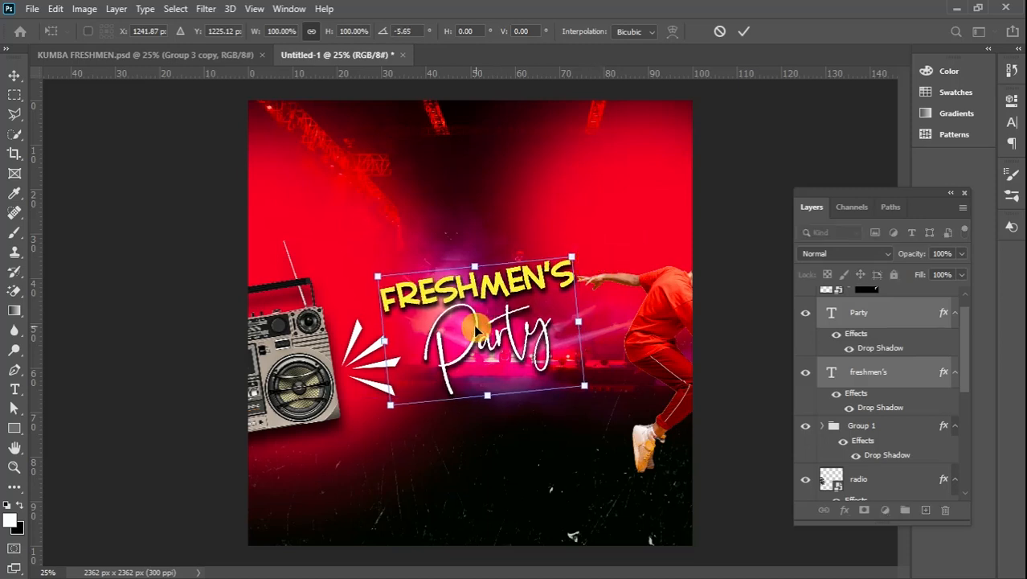
pyautogui.moveTo(476, 329); pyautogui.dragTo(481, 343)
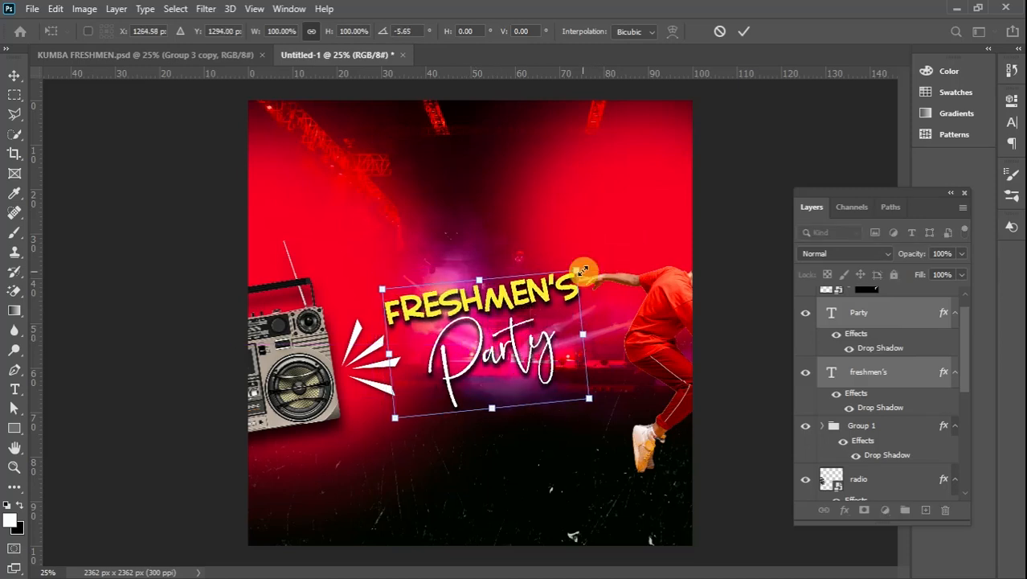
pyautogui.moveTo(578, 270); pyautogui.dragTo(589, 264)
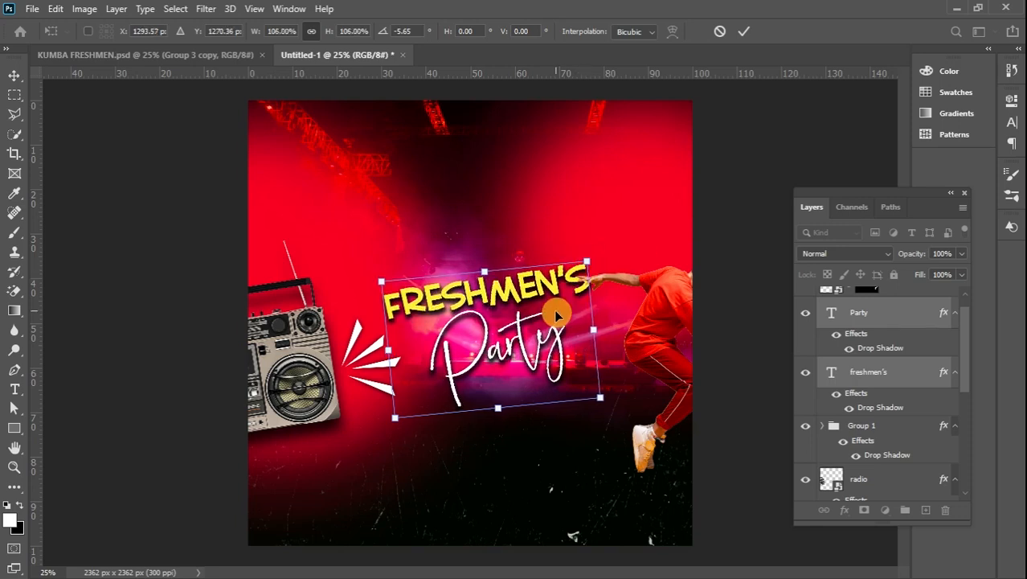
pyautogui.click(16, 77)
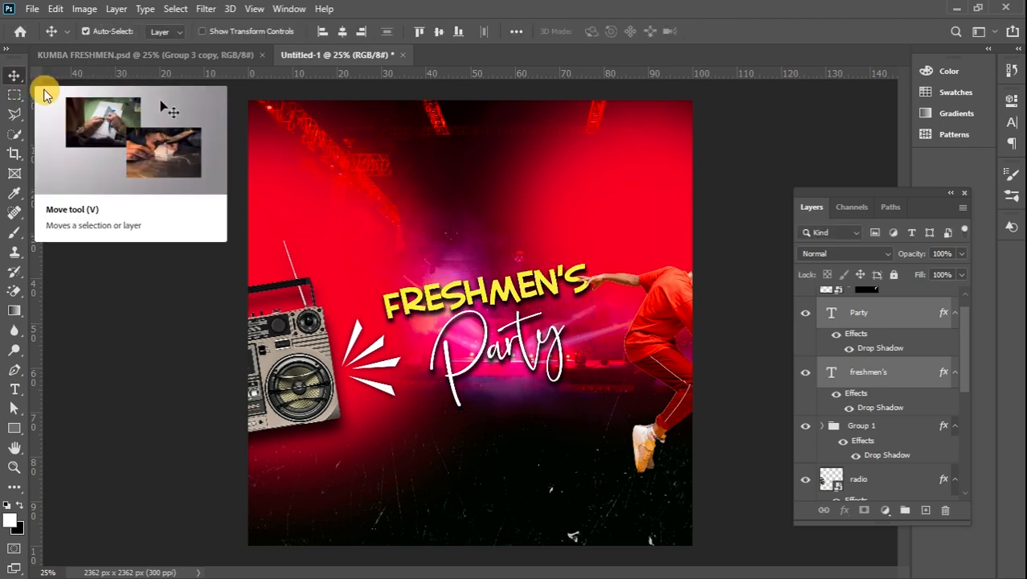
# Check the reference flyer, scale the Party text to about 78.5% and place it beneath the start of FRESHMEN'S, beside the wedges.
pyautogui.click(213, 56)
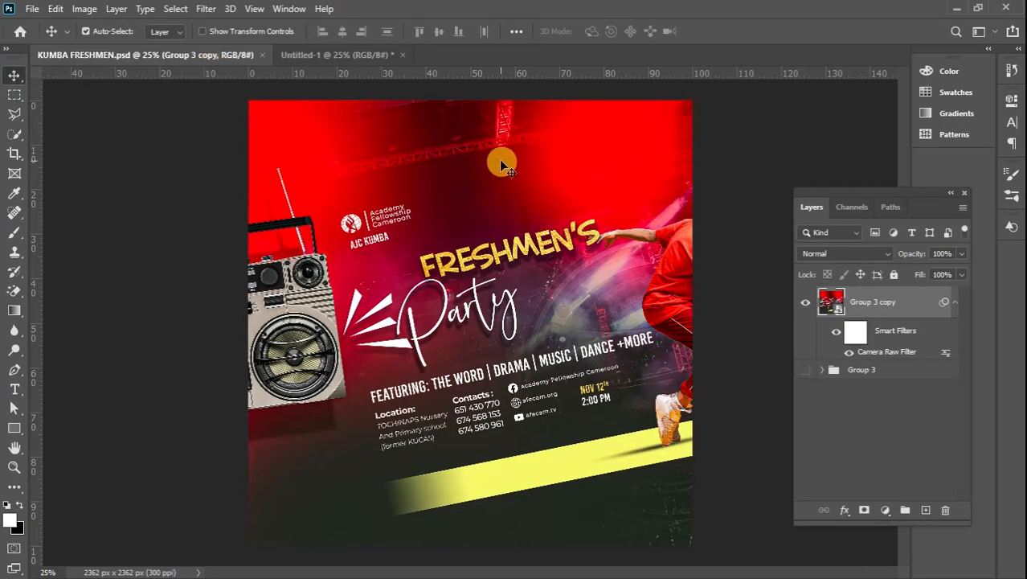
pyautogui.click(350, 58)
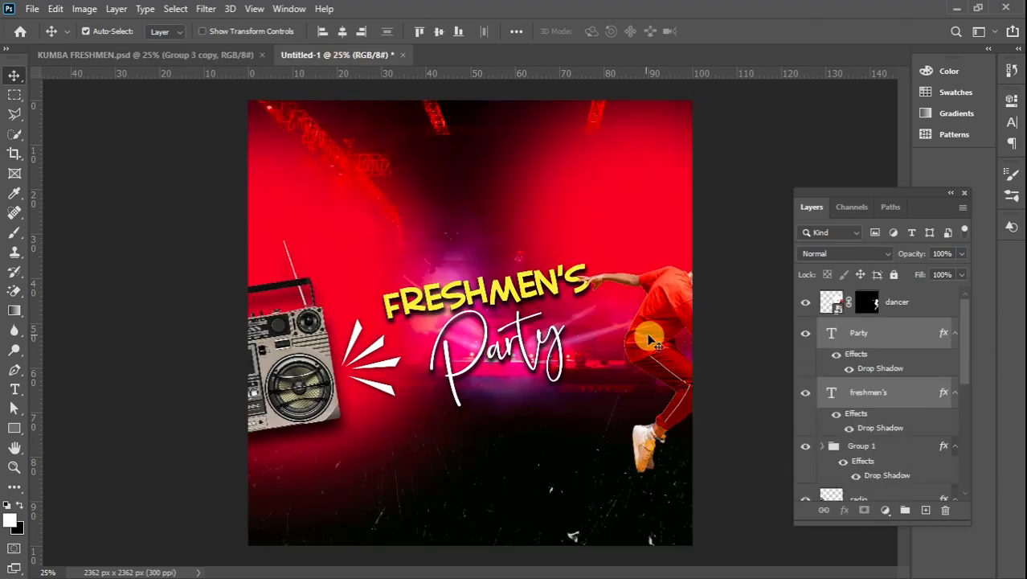
pyautogui.click(851, 332)
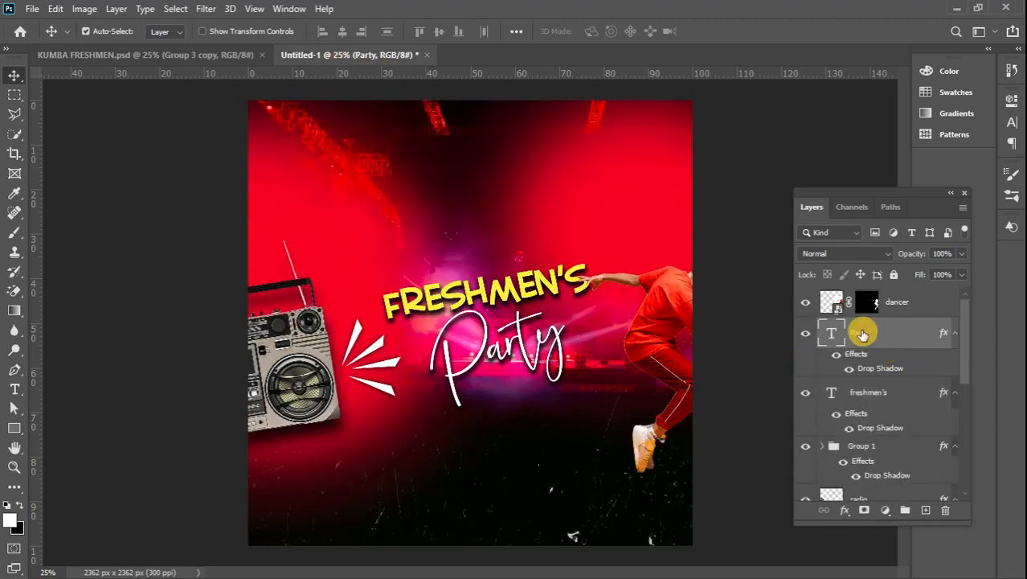
pyautogui.click(521, 366)
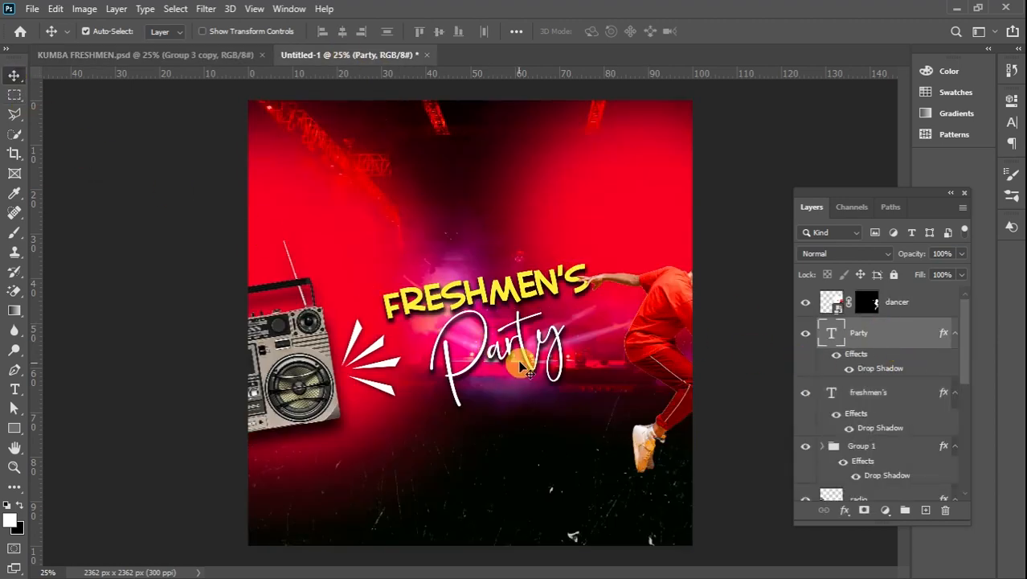
pyautogui.hotkey('ctrl', 't')
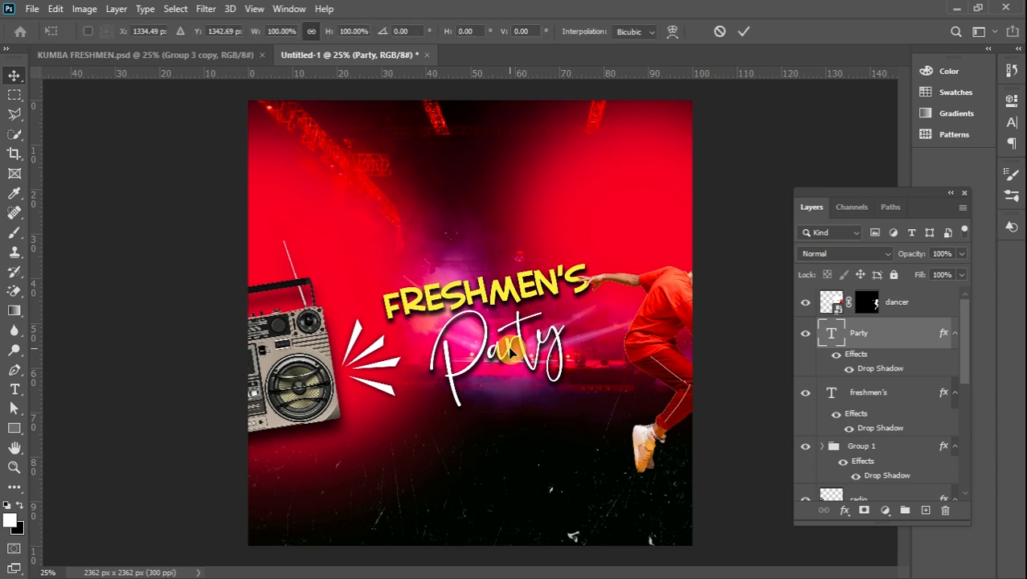
pyautogui.moveTo(579, 286); pyautogui.dragTo(547, 316)
pyautogui.moveTo(498, 355); pyautogui.dragTo(465, 345)
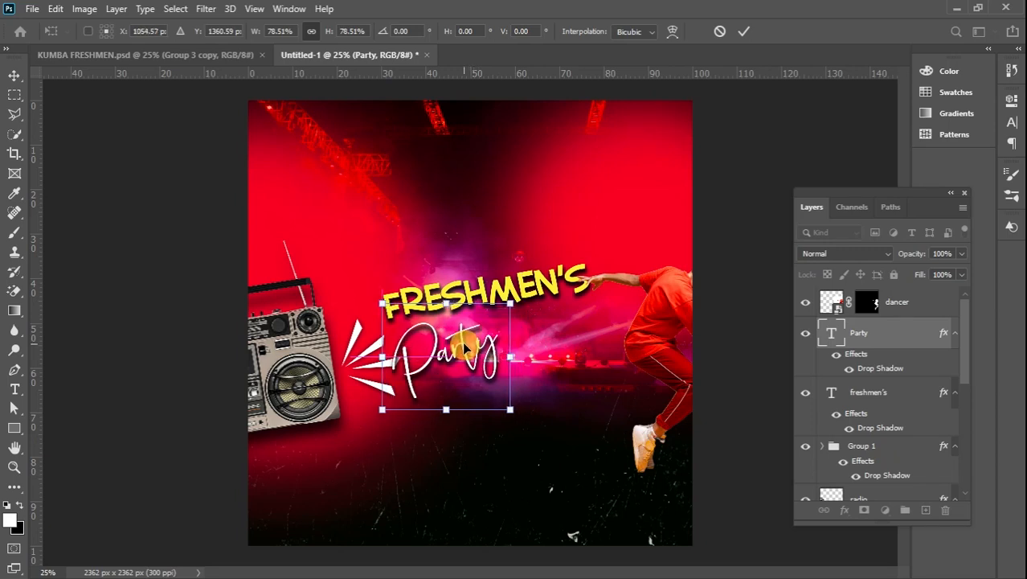
pyautogui.click(13, 77)
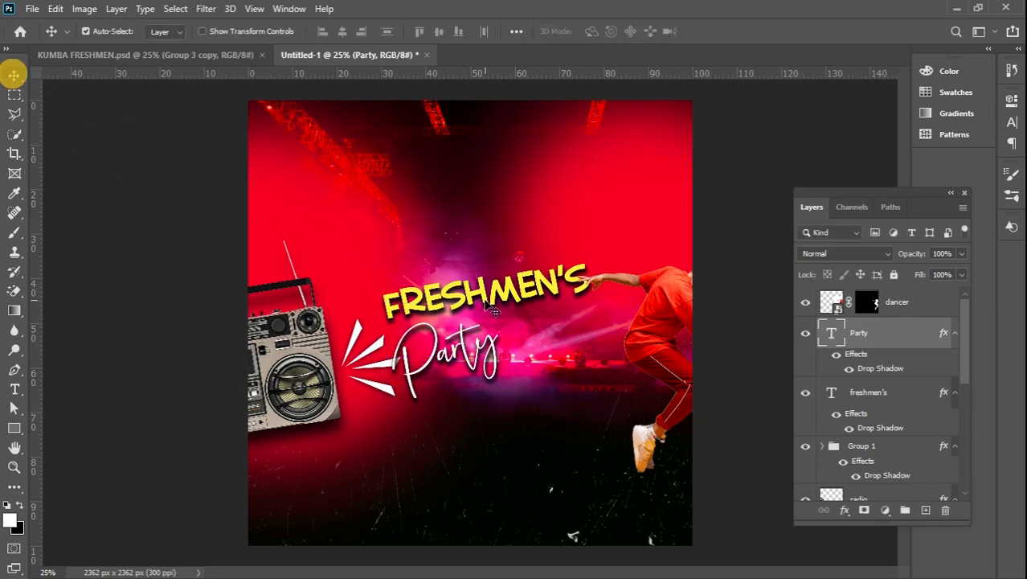
# Shift the FRESHMEN'S text slightly right and up toward the dancer's hand, and nudge the Party text beneath it.
pyautogui.click(880, 403)
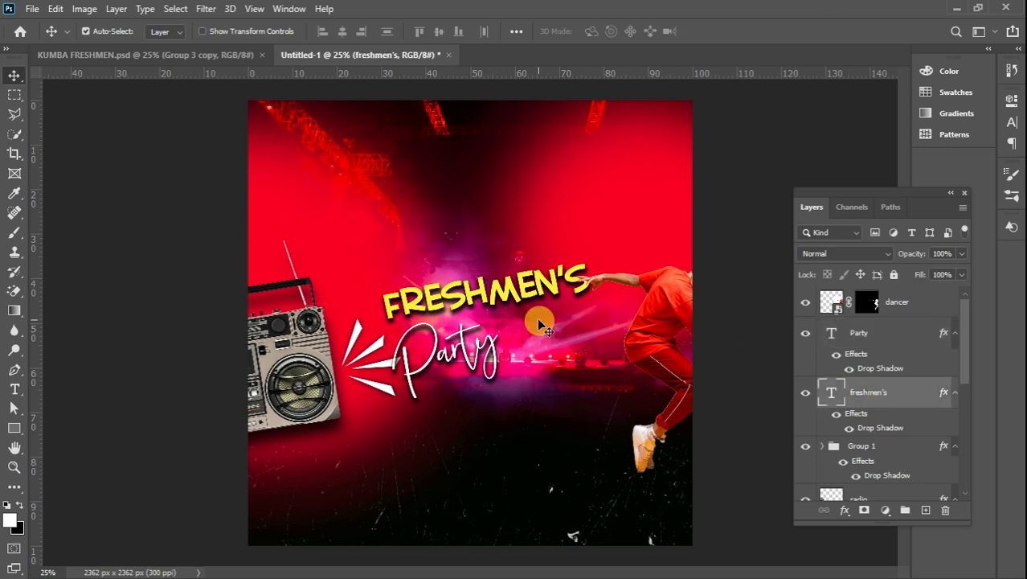
pyautogui.moveTo(481, 309)
pyautogui.mouseDown()
pyautogui.moveTo(508, 302)
pyautogui.moveTo(493, 299)
pyautogui.mouseUp()
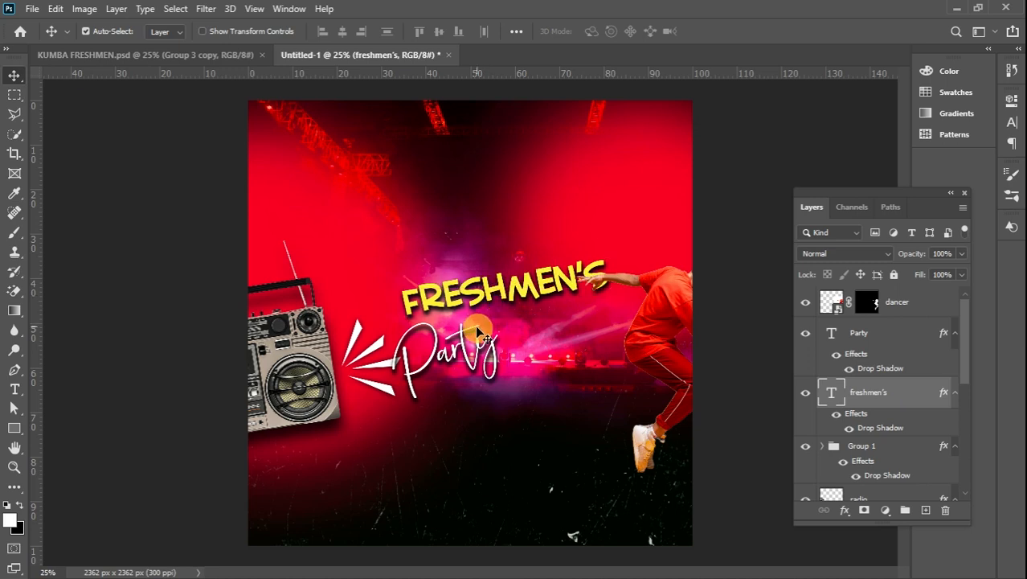
pyautogui.click(864, 338)
pyautogui.moveTo(443, 344); pyautogui.dragTo(443, 347)
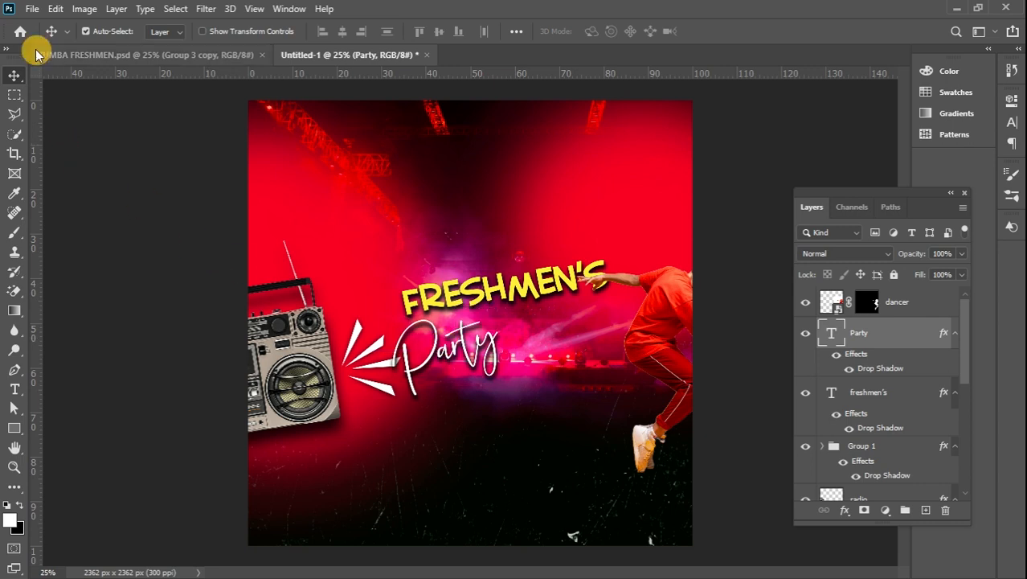
pyautogui.click(15, 94)
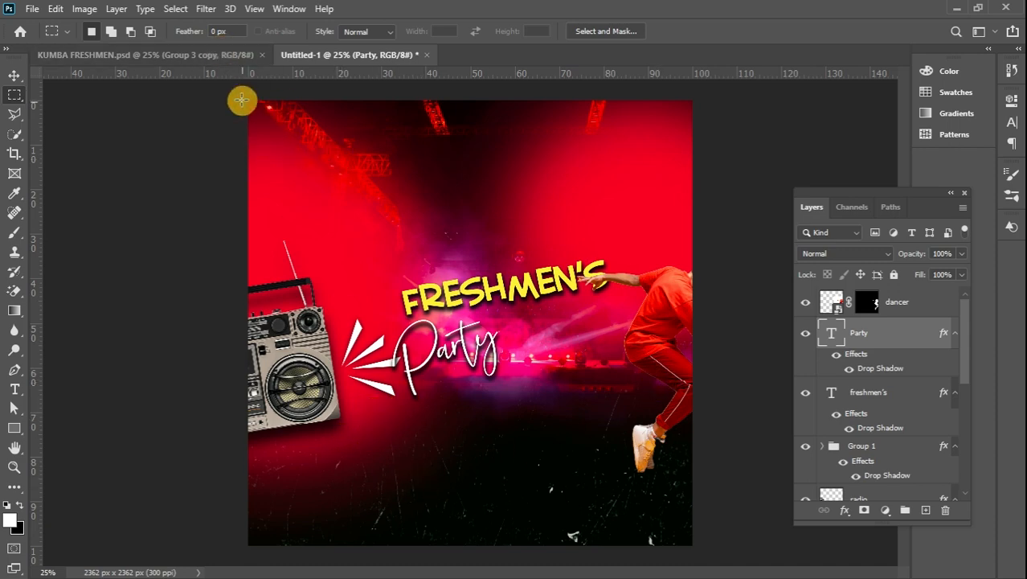
# Check the reference flyer, switch to the Word document and select the line "featuring: the word | drama | music | dance +more".
pyautogui.click(216, 56)
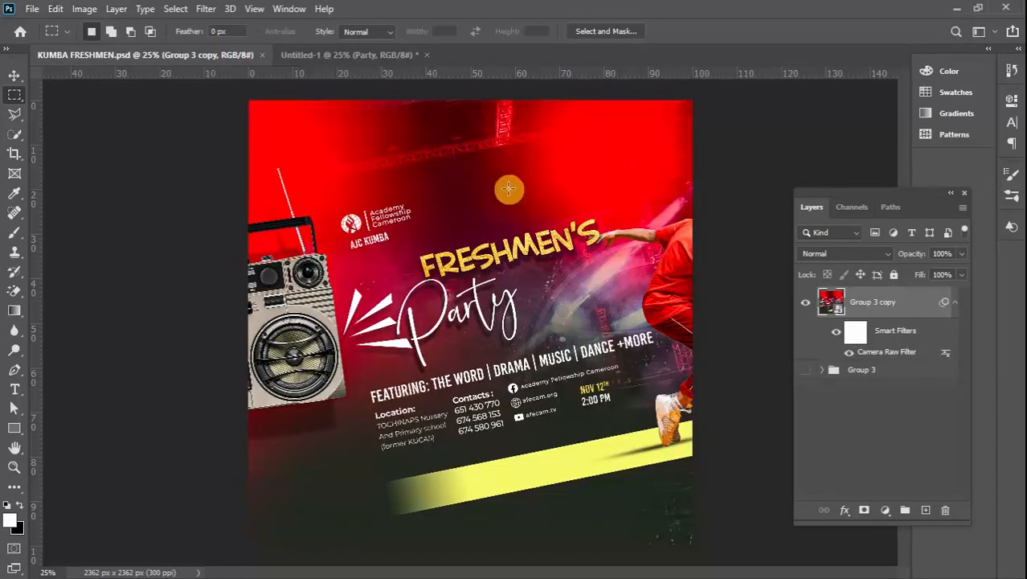
pyautogui.click(357, 58)
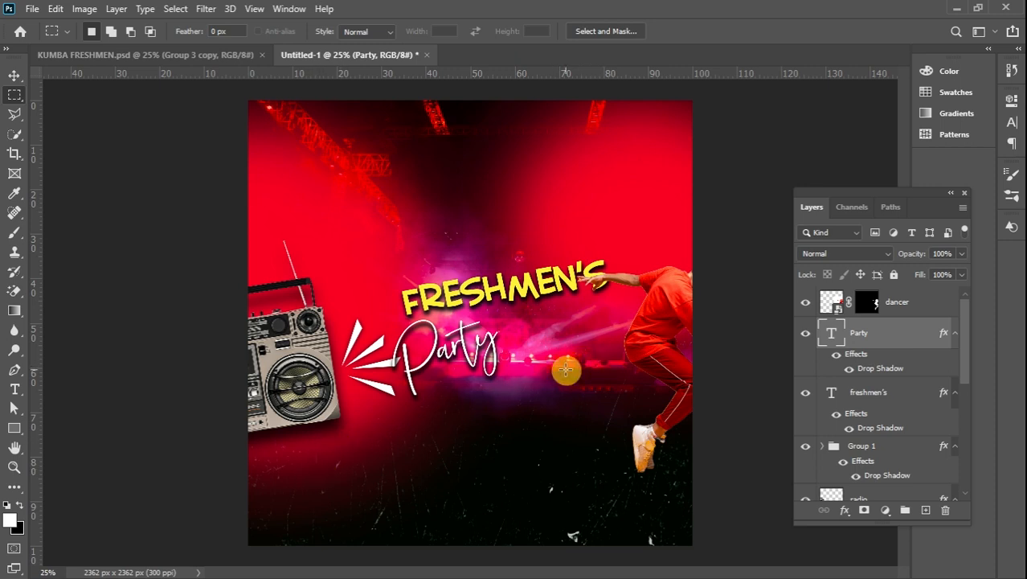
pyautogui.moveTo(1009, 265)
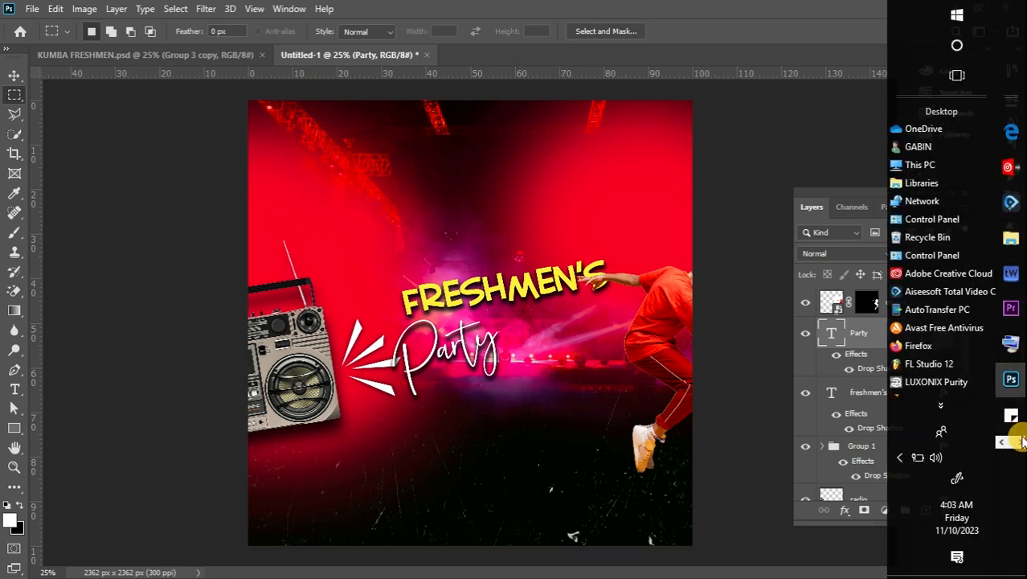
pyautogui.click(1019, 442)
pyautogui.click(1010, 130)
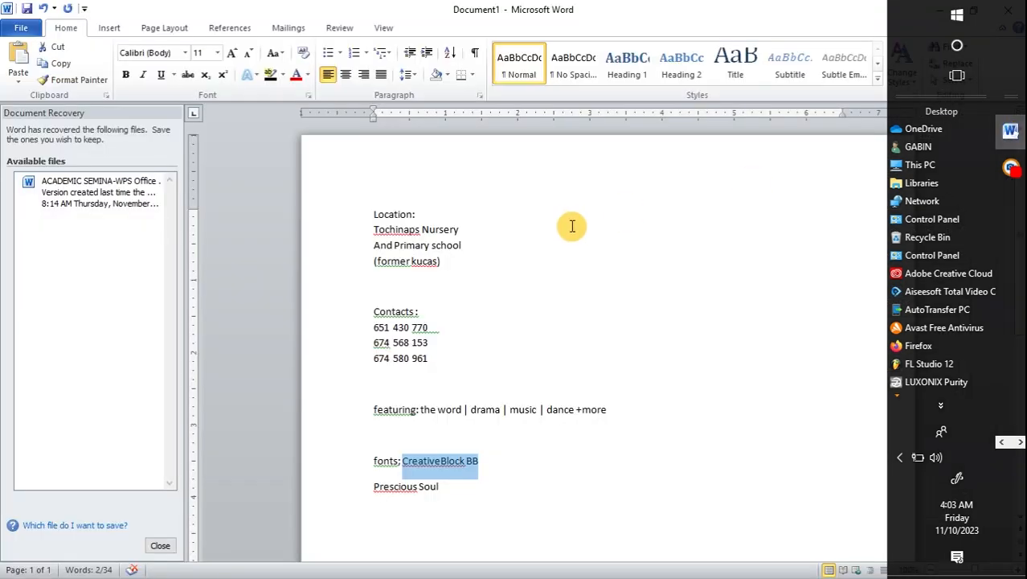
pyautogui.moveTo(615, 408); pyautogui.dragTo(387, 418)
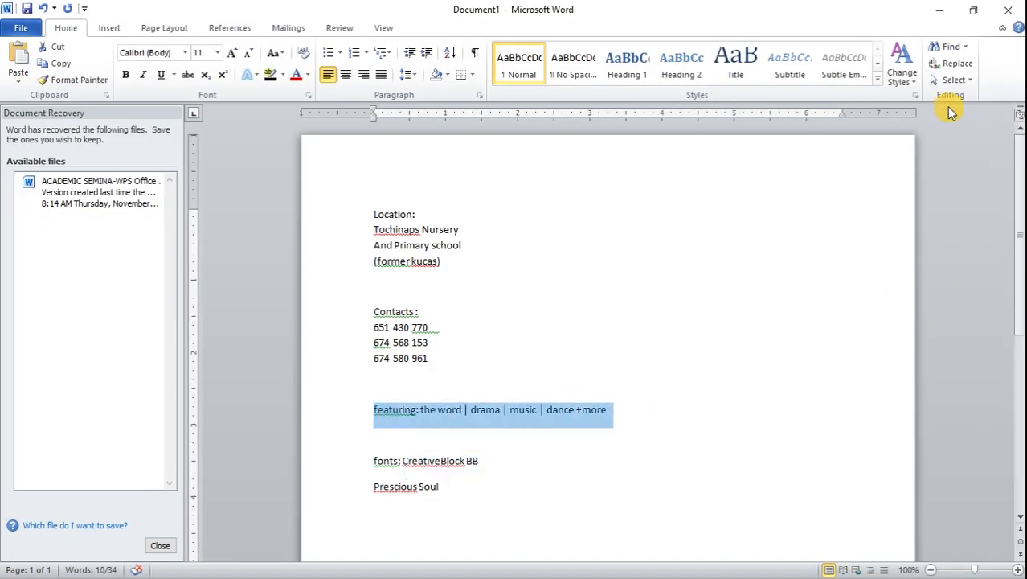
# Switch to Photoshop and add the copied line "featuring: the word | drama | music | dance +more" as a new text layer in Bebas Regular.
pyautogui.moveTo(1024, 131)
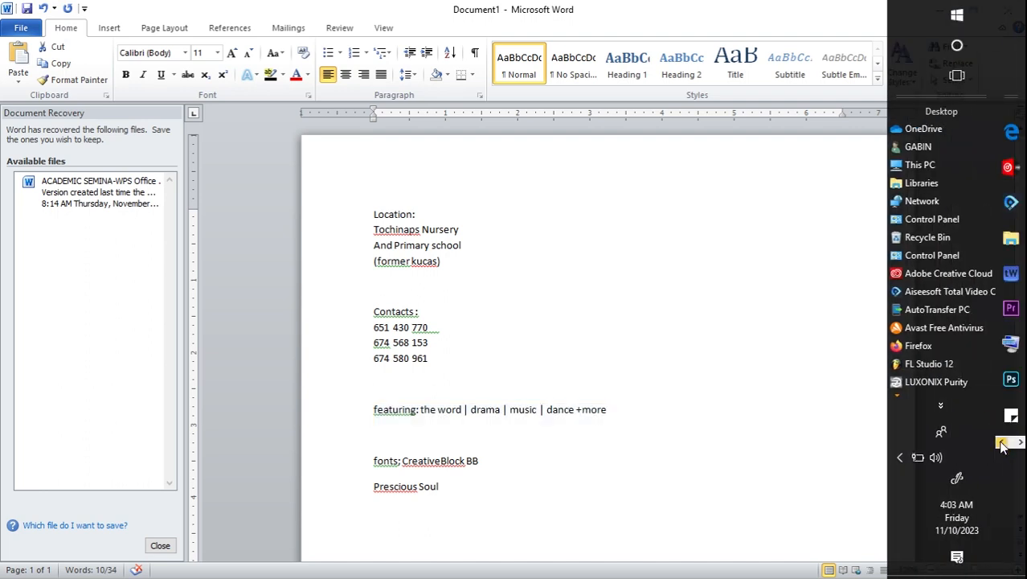
pyautogui.click(1012, 386)
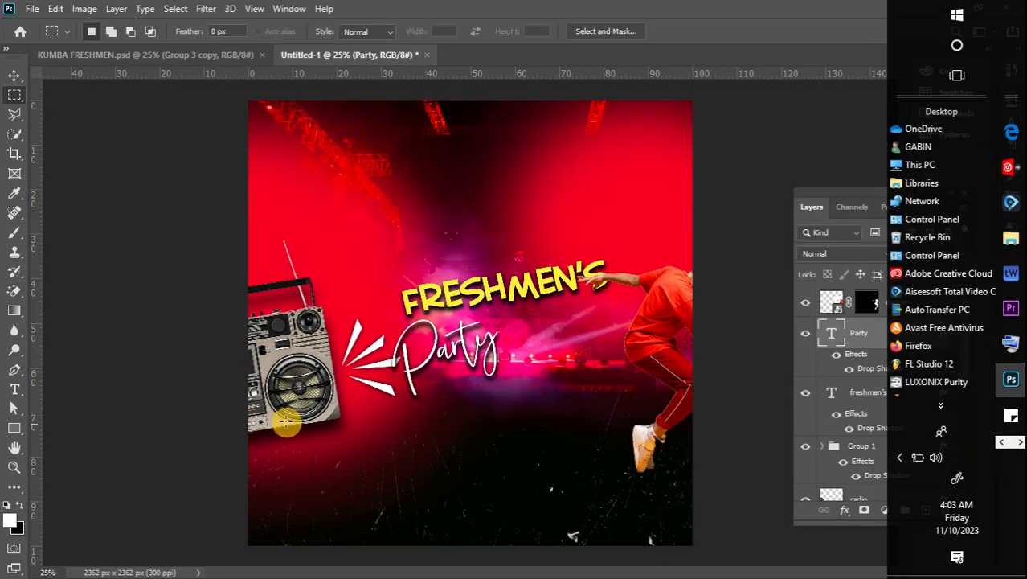
pyautogui.click(13, 390)
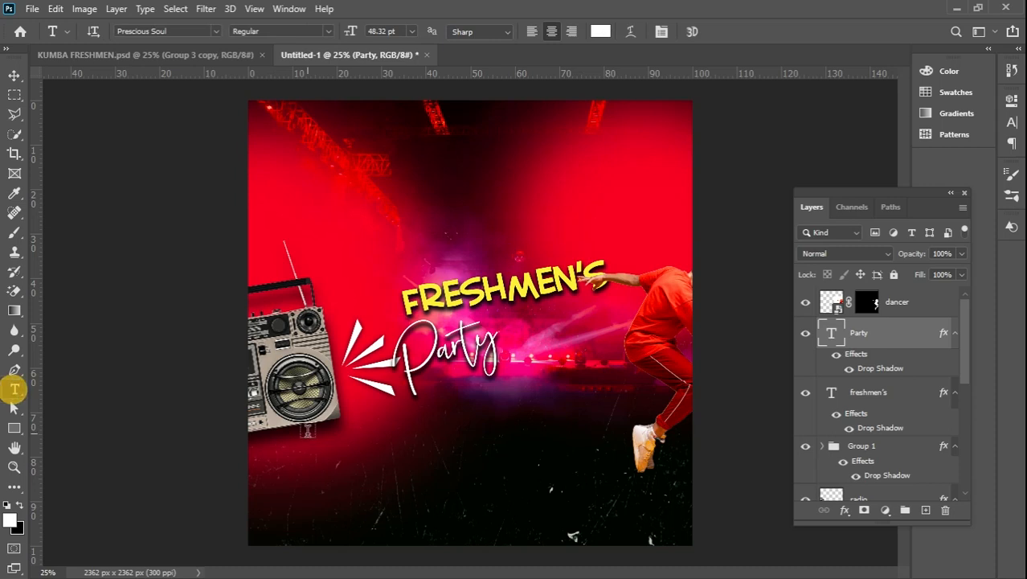
pyautogui.click(372, 456)
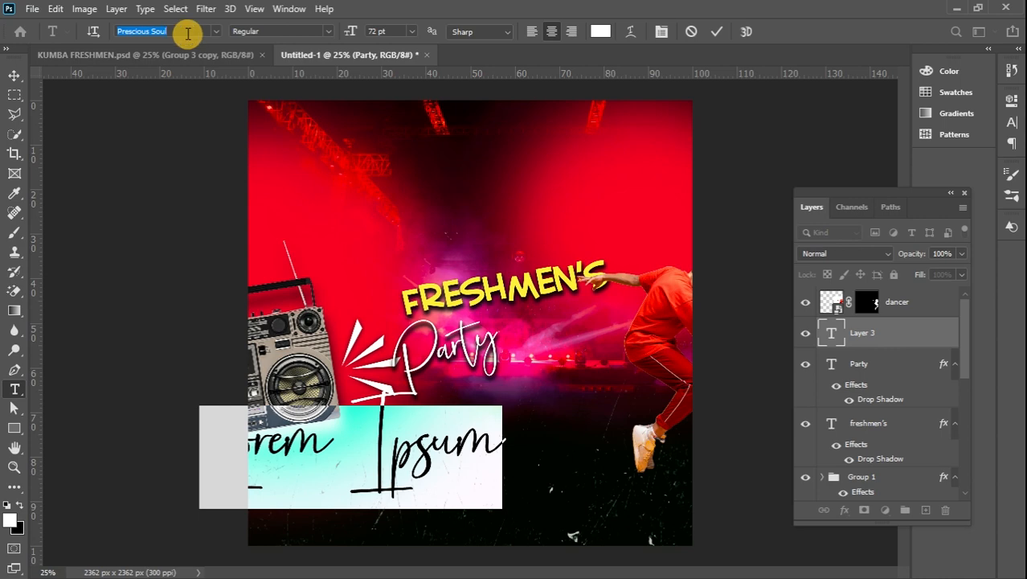
pyautogui.write('bebas')
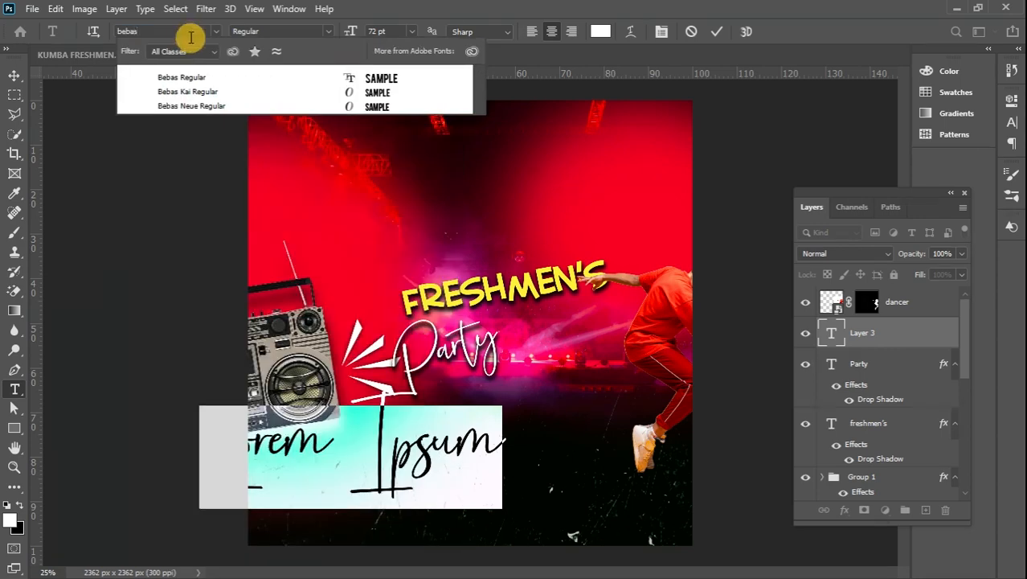
pyautogui.click(207, 78)
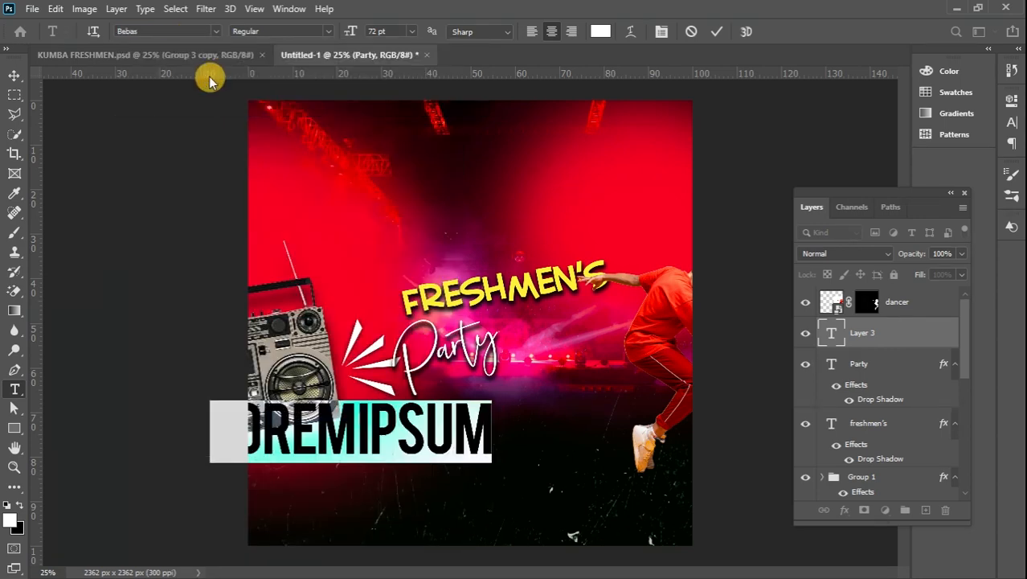
pyautogui.hotkey('ctrl', 'v')
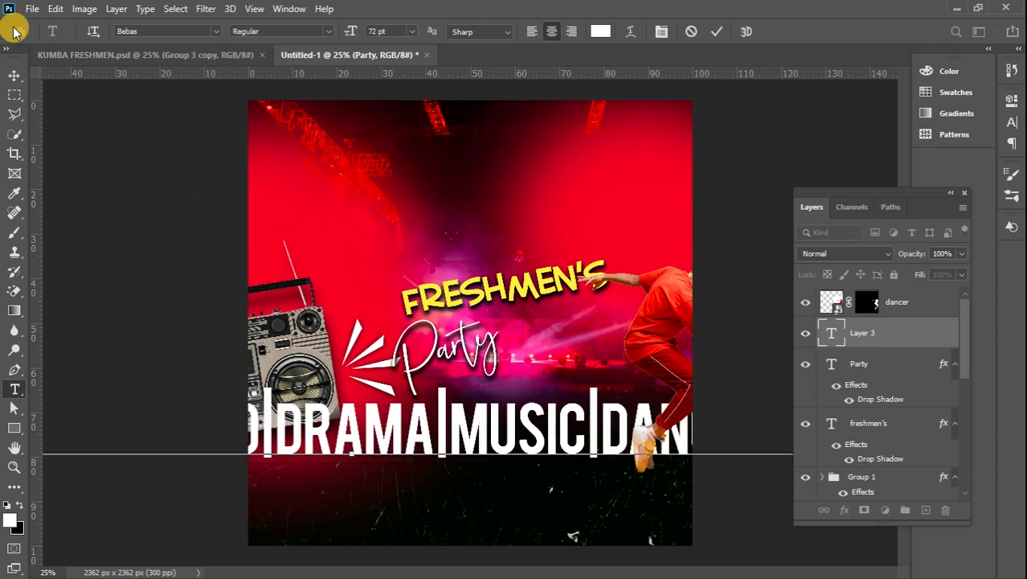
pyautogui.click(14, 76)
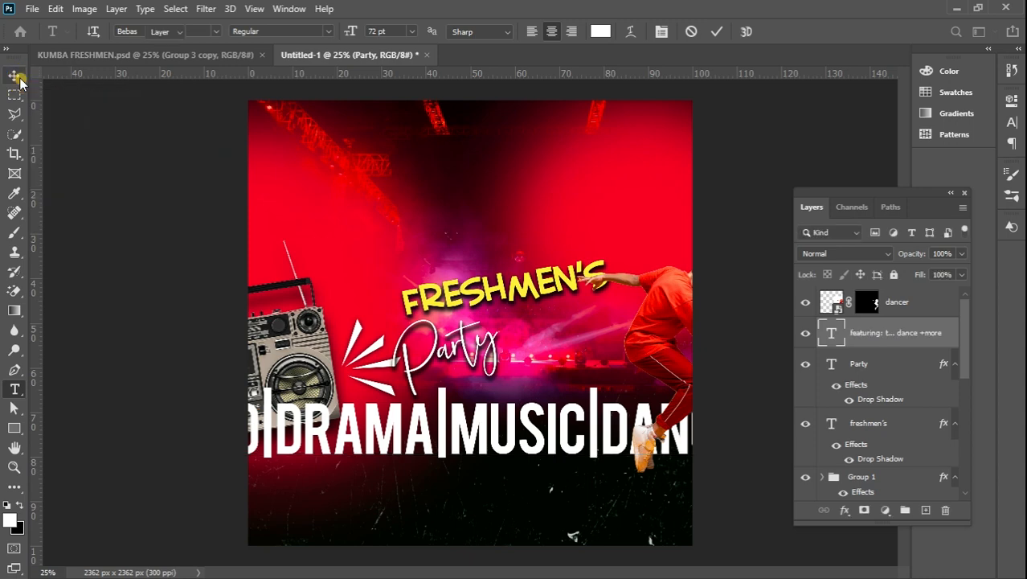
# Scale the featuring line to about 28%, rotate it -9.82° and place it beneath Party, between the radio and the dancer.
pyautogui.hotkey('ctrl', 't')
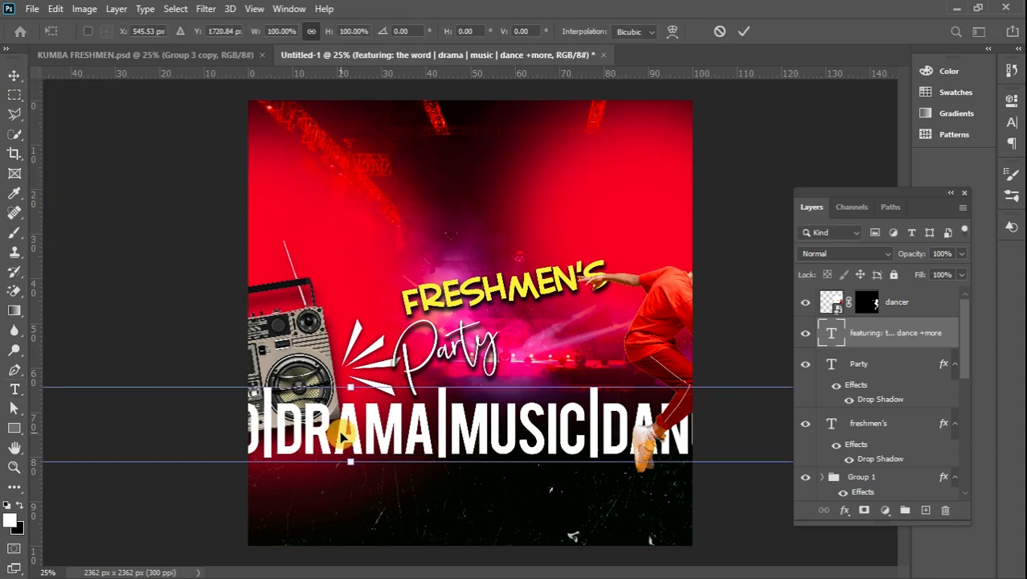
pyautogui.moveTo(378, 418); pyautogui.dragTo(767, 374)
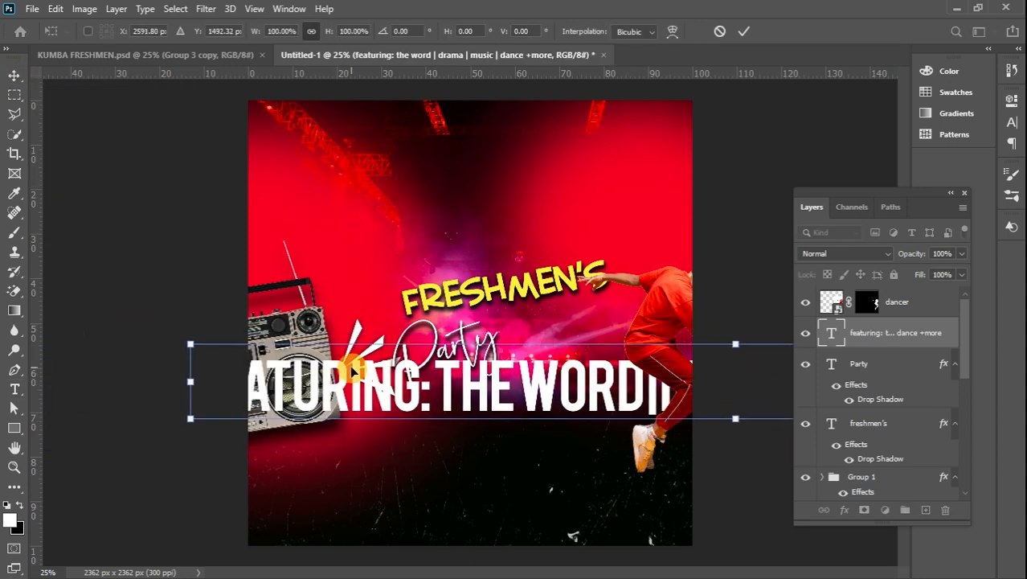
pyautogui.moveTo(189, 343); pyautogui.dragTo(496, 485)
pyautogui.moveTo(605, 468); pyautogui.dragTo(393, 462)
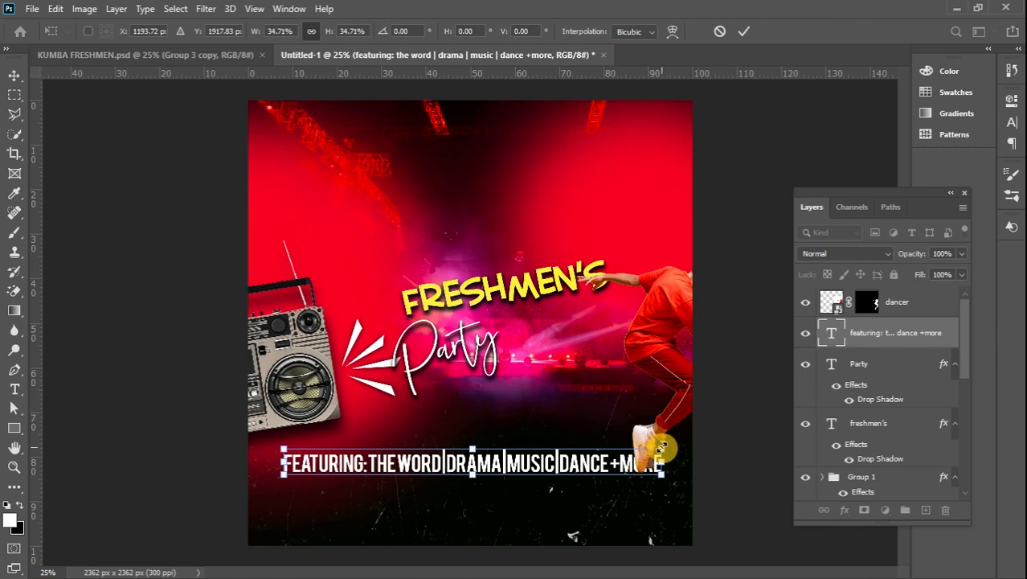
pyautogui.moveTo(661, 447); pyautogui.dragTo(596, 427)
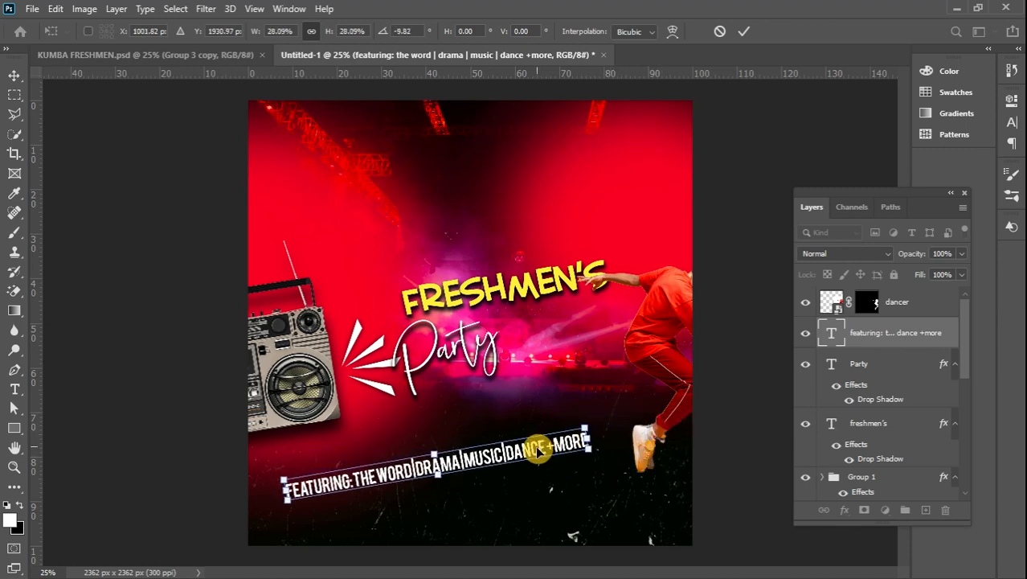
pyautogui.moveTo(539, 450); pyautogui.dragTo(597, 393)
pyautogui.click(12, 78)
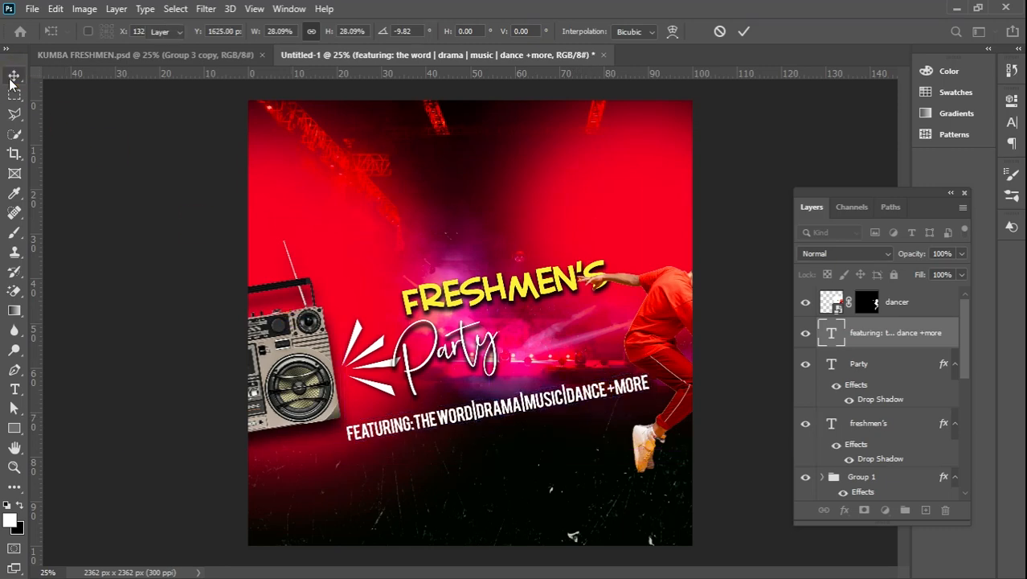
# Change the featuring line's font to Acumin Variable Concept ExtraCondensed Medium.
pyautogui.click(842, 338)
pyautogui.doubleClick(832, 334)
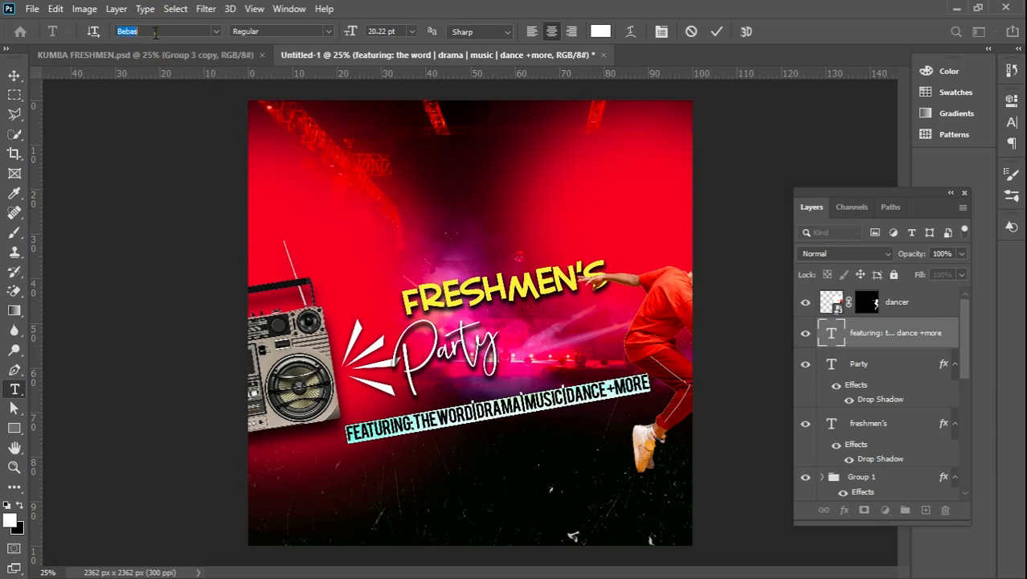
pyautogui.write('acu')
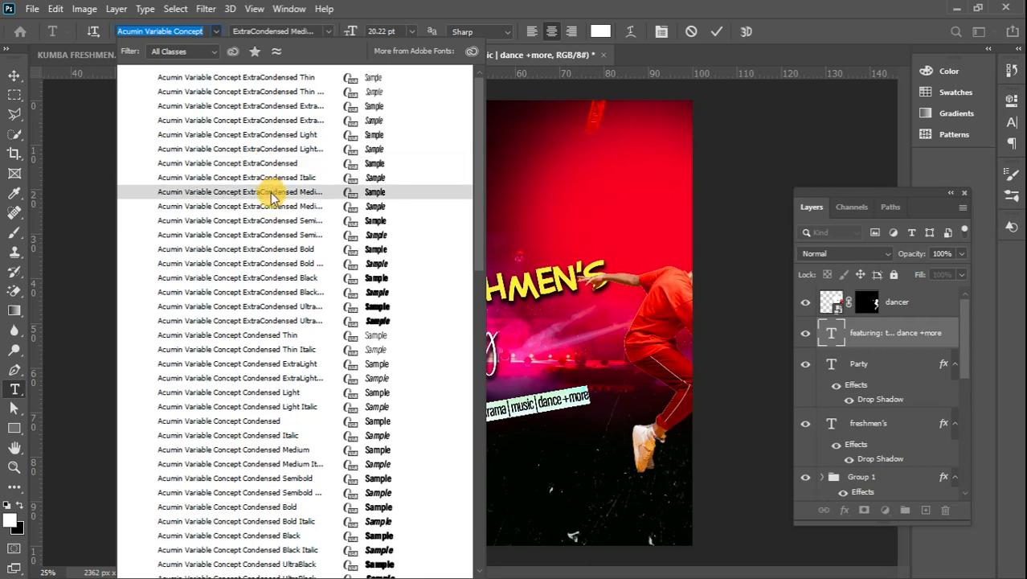
pyautogui.click(272, 195)
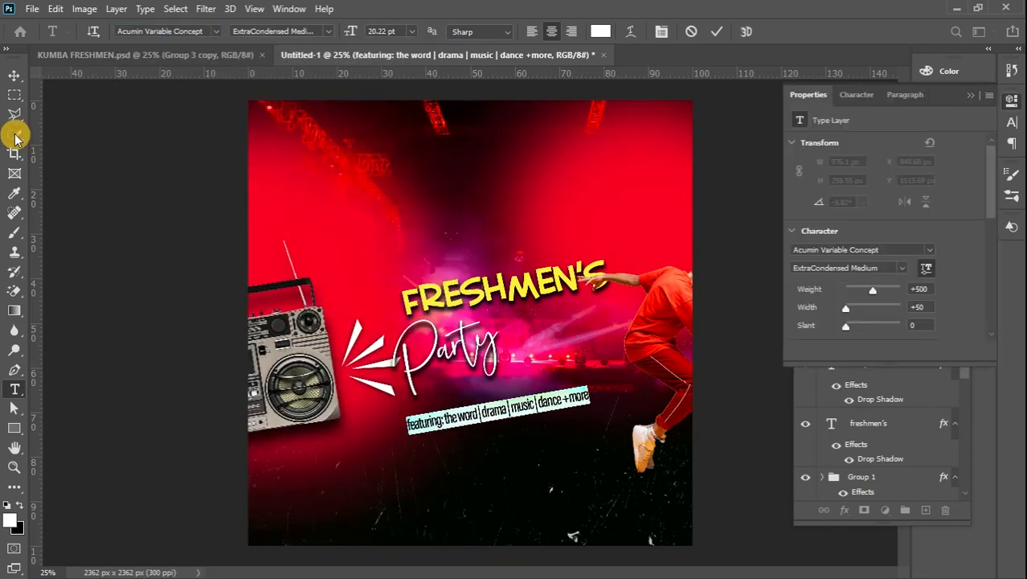
pyautogui.click(15, 76)
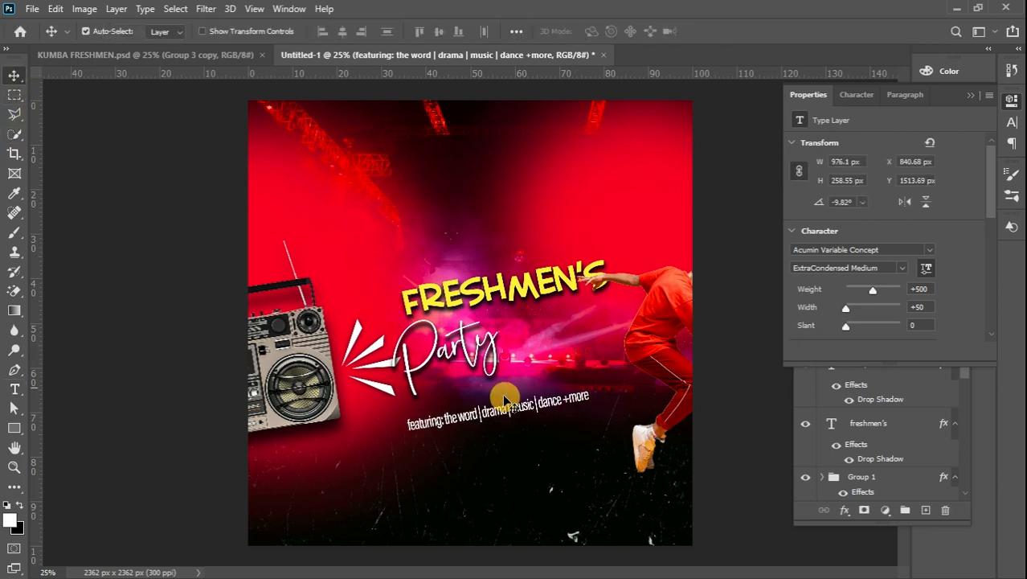
# Enlarge the featuring line to about 163% and position it beneath Party, ending at the dancer's leg.
pyautogui.hotkey('ctrl', 't')
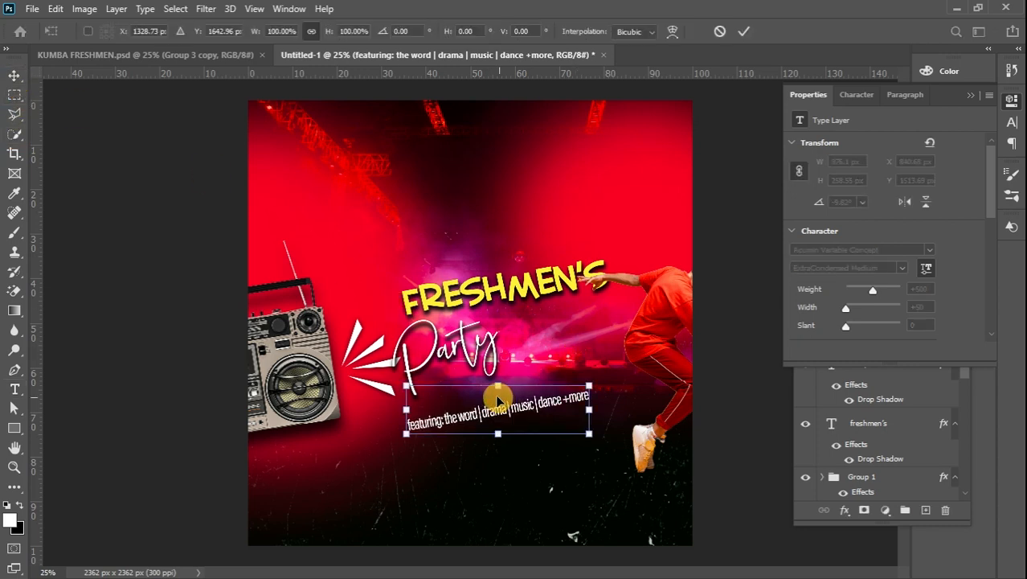
pyautogui.moveTo(408, 435); pyautogui.dragTo(274, 495)
pyautogui.moveTo(470, 428); pyautogui.dragTo(546, 410)
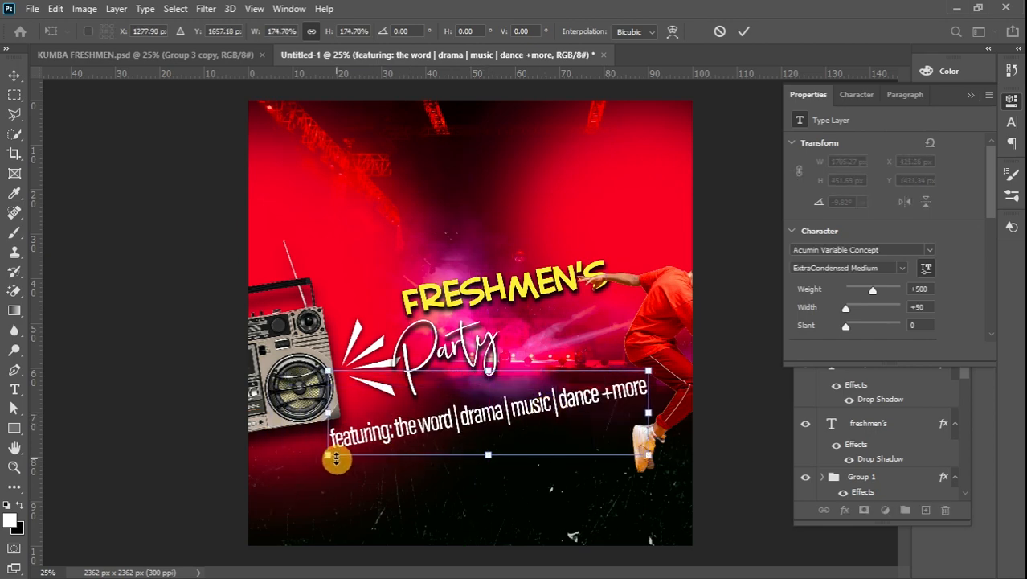
pyautogui.moveTo(329, 460); pyautogui.dragTo(349, 447)
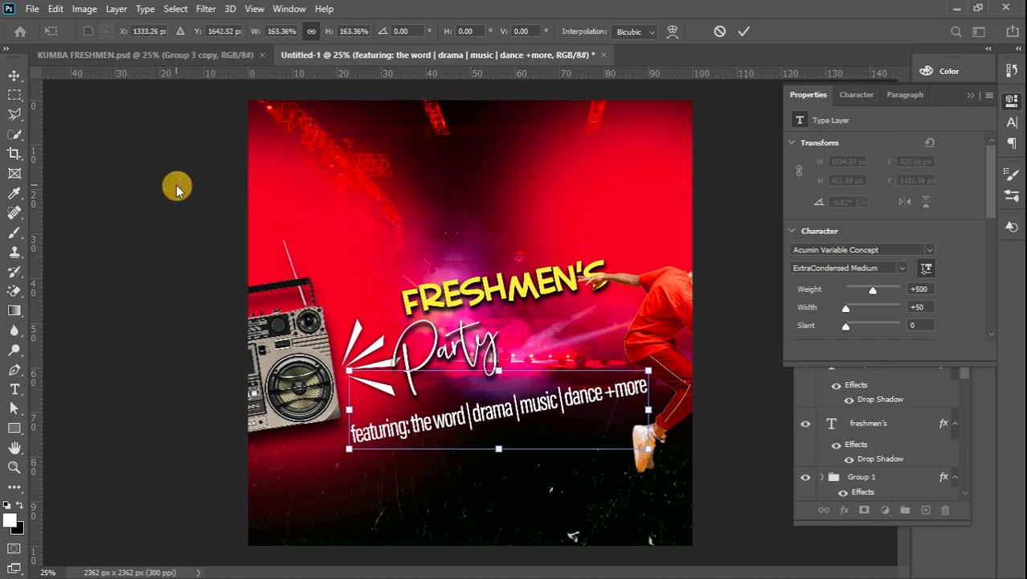
pyautogui.click(21, 74)
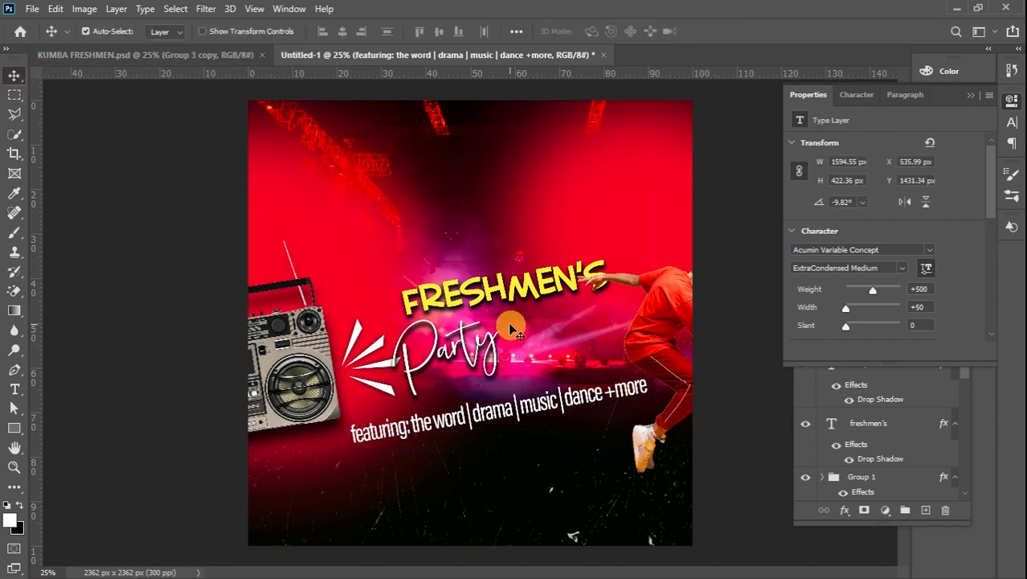
pyautogui.click(972, 95)
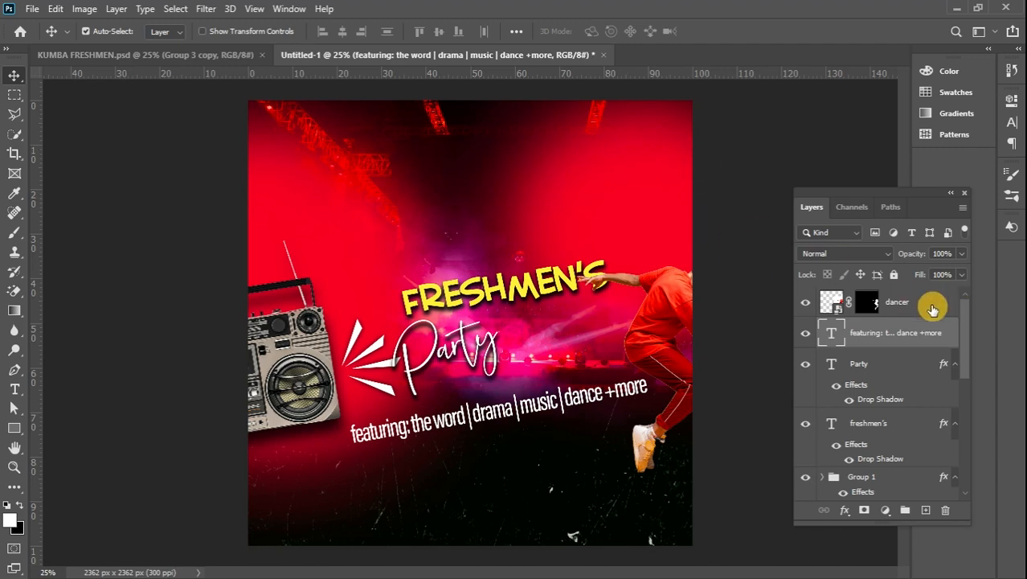
# Convert the "featuring: the word | drama | music | dance +more" line to all caps.
pyautogui.doubleClick(832, 334)
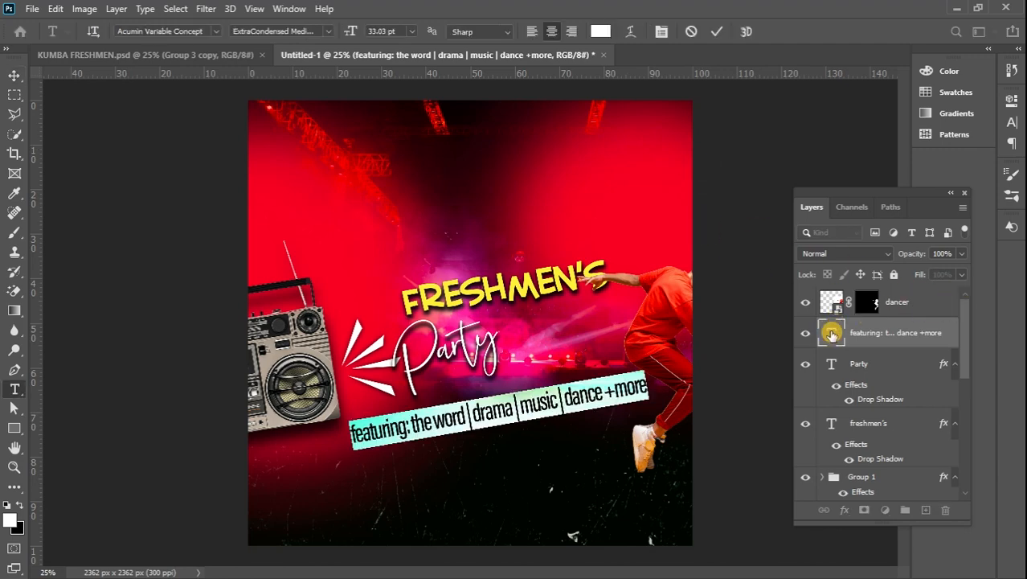
pyautogui.click(285, 8)
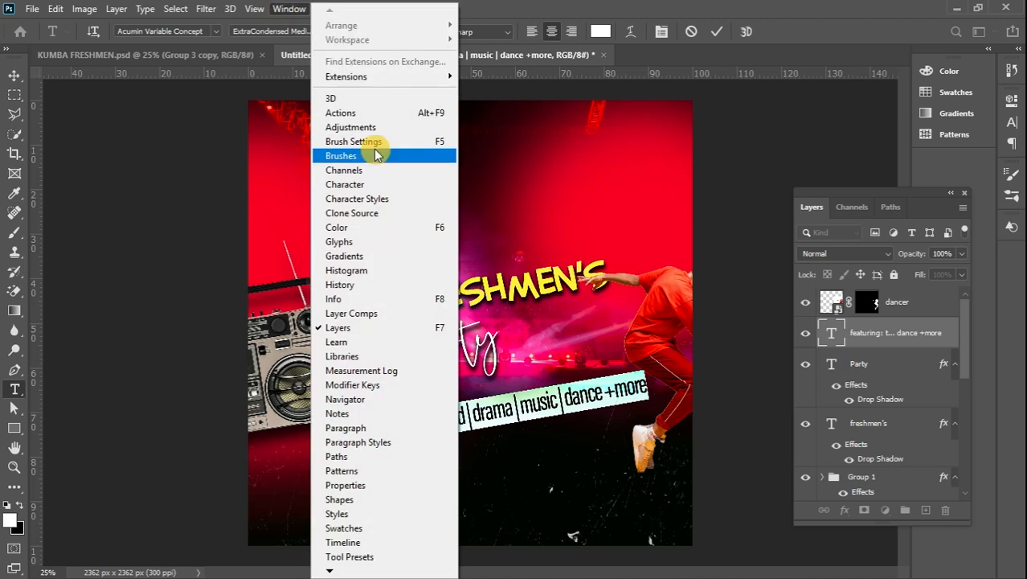
pyautogui.click(377, 184)
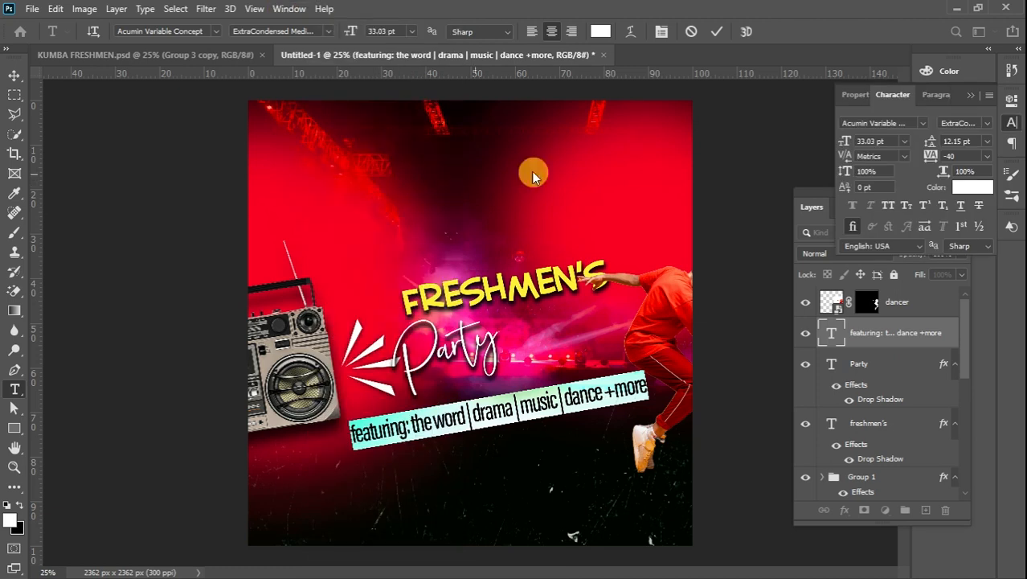
pyautogui.click(888, 207)
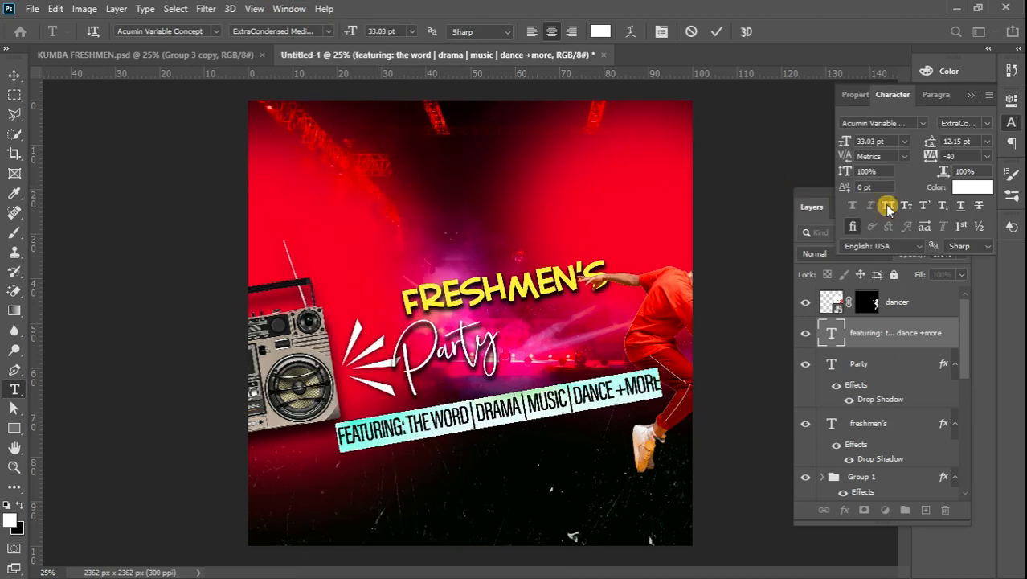
pyautogui.click(14, 75)
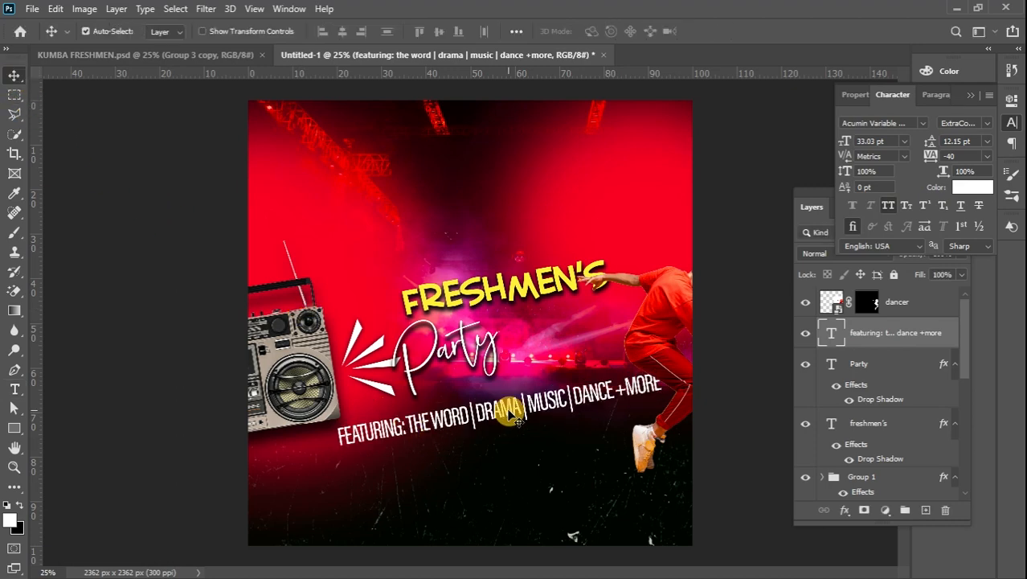
# Scale the featuring line down to about 82.5% so it ends before the dancer's leg.
pyautogui.hotkey('ctrl', 't')
pyautogui.moveTo(664, 367); pyautogui.dragTo(632, 367)
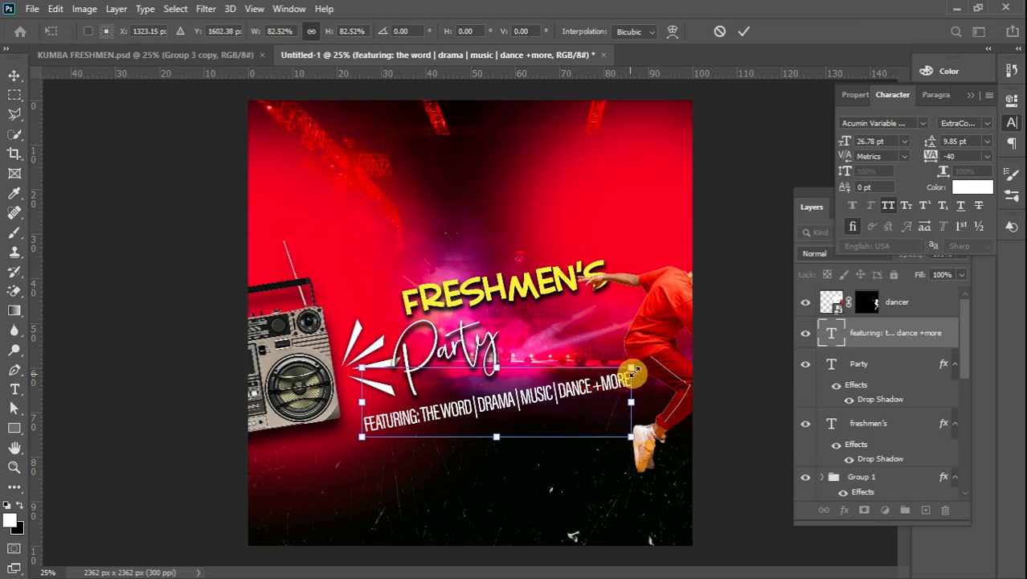
pyautogui.click(13, 77)
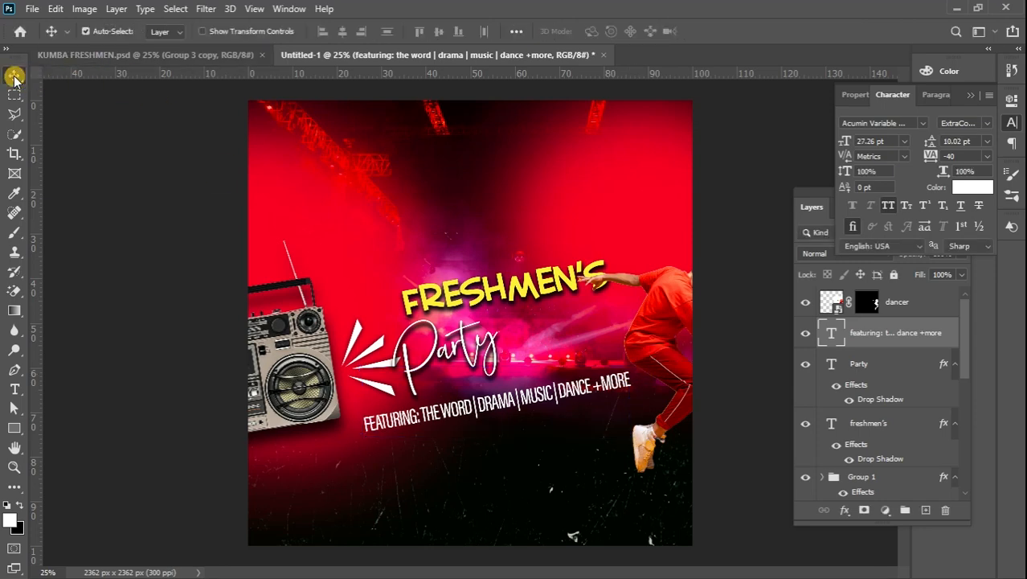
# Copy the four-line Location block from the Word document and return to the Photoshop flyer.
pyautogui.click(219, 58)
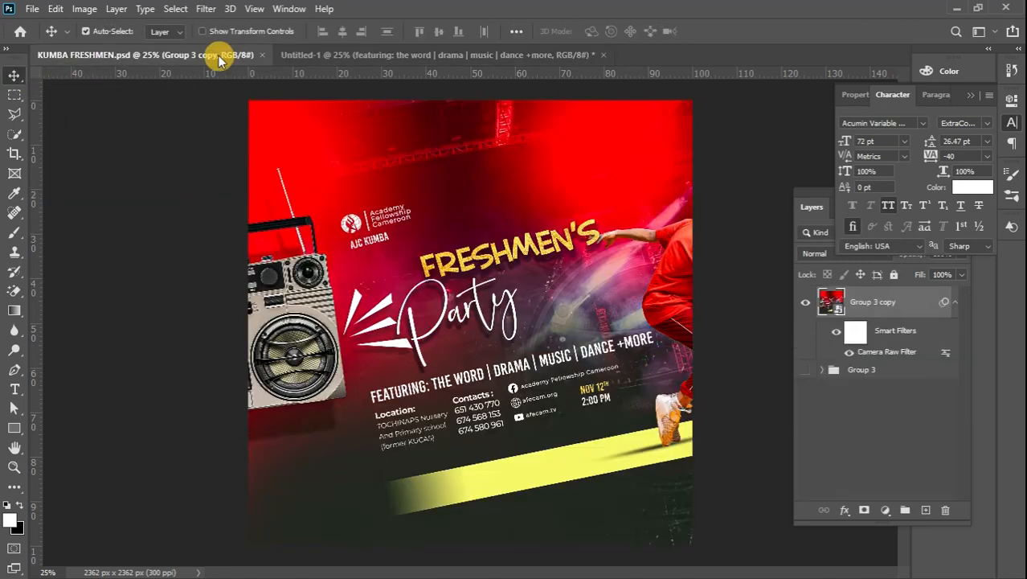
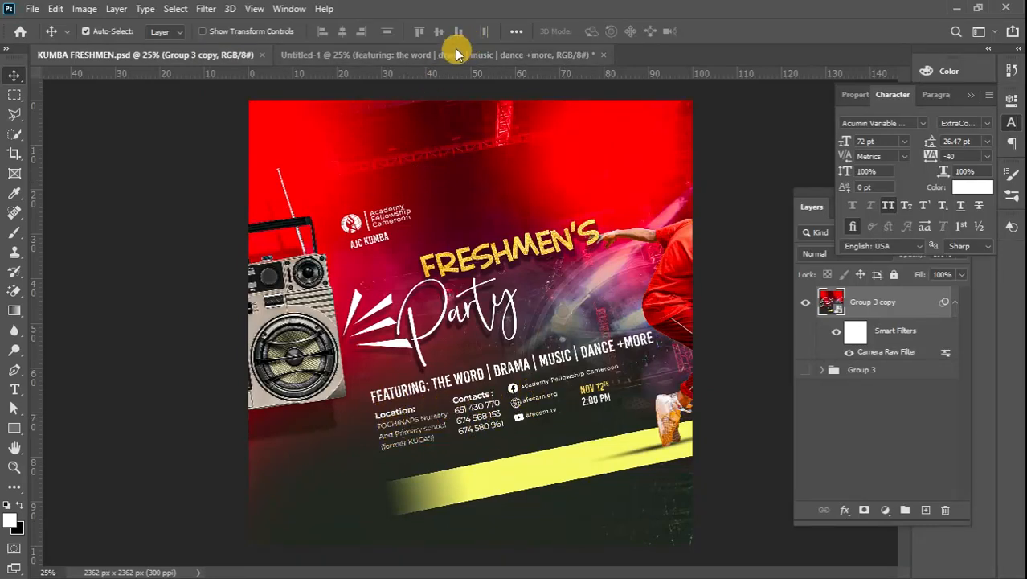
pyautogui.click(393, 57)
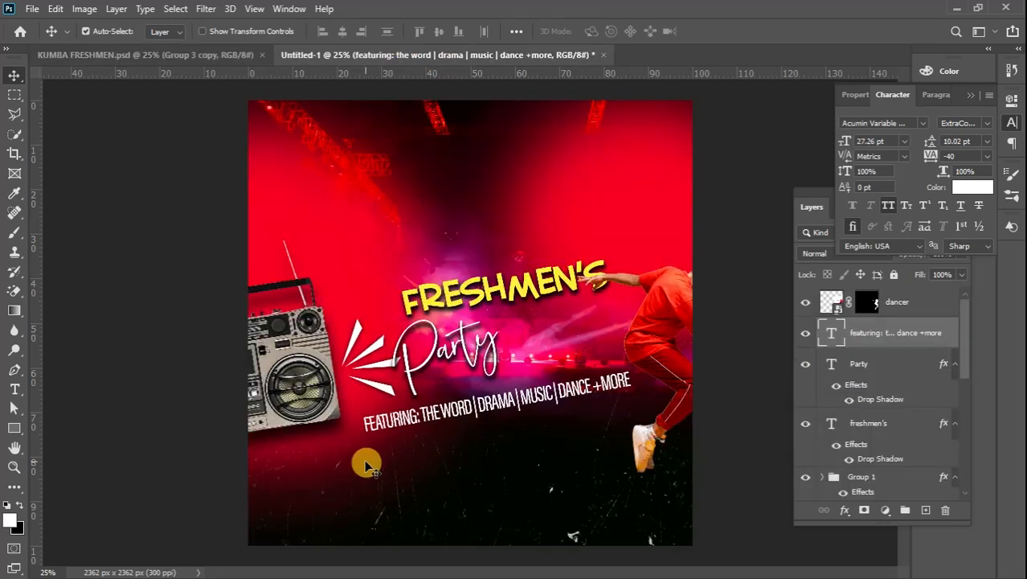
pyautogui.moveTo(1015, 309)
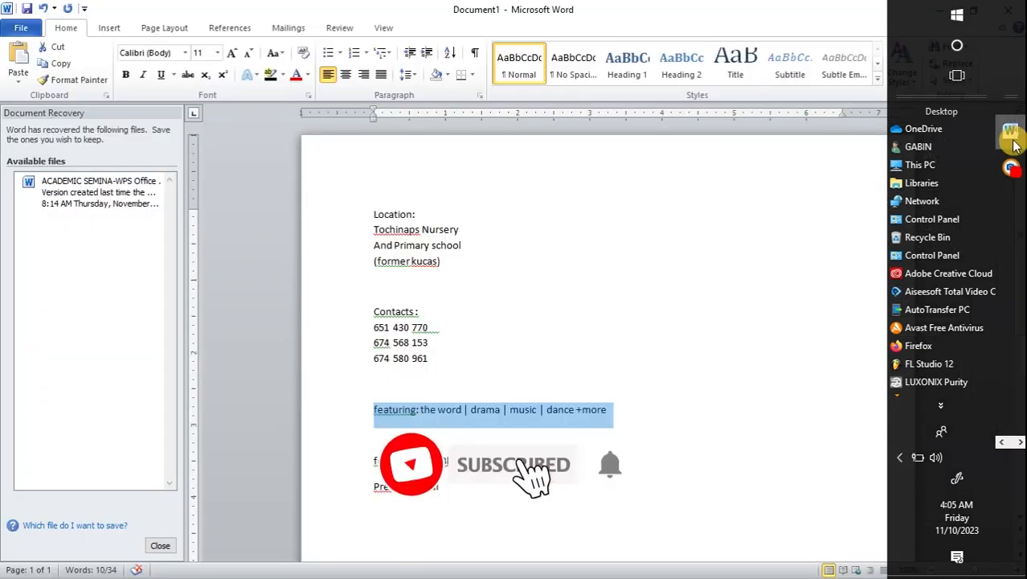
pyautogui.click(1011, 130)
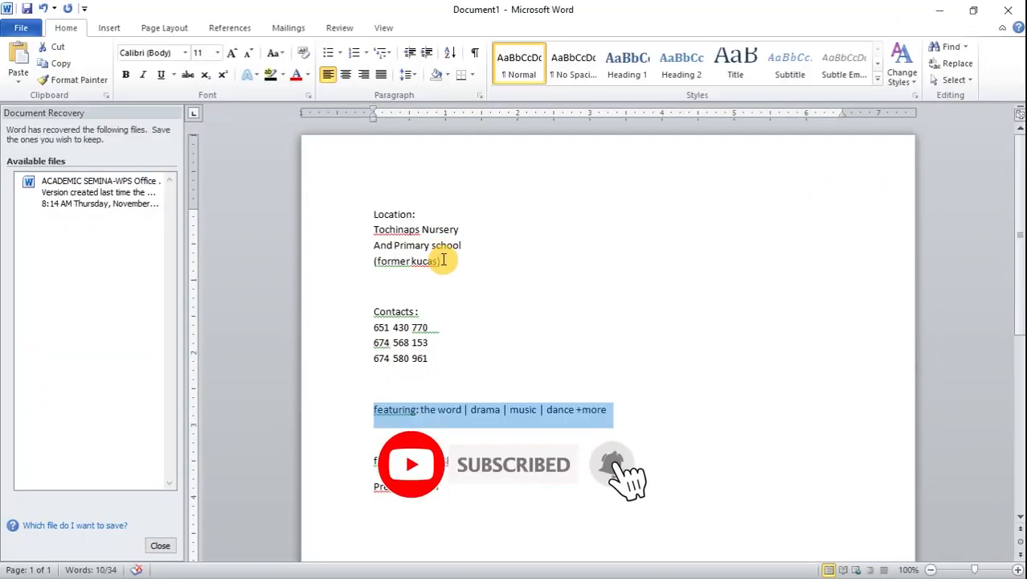
pyautogui.moveTo(443, 270); pyautogui.dragTo(361, 218)
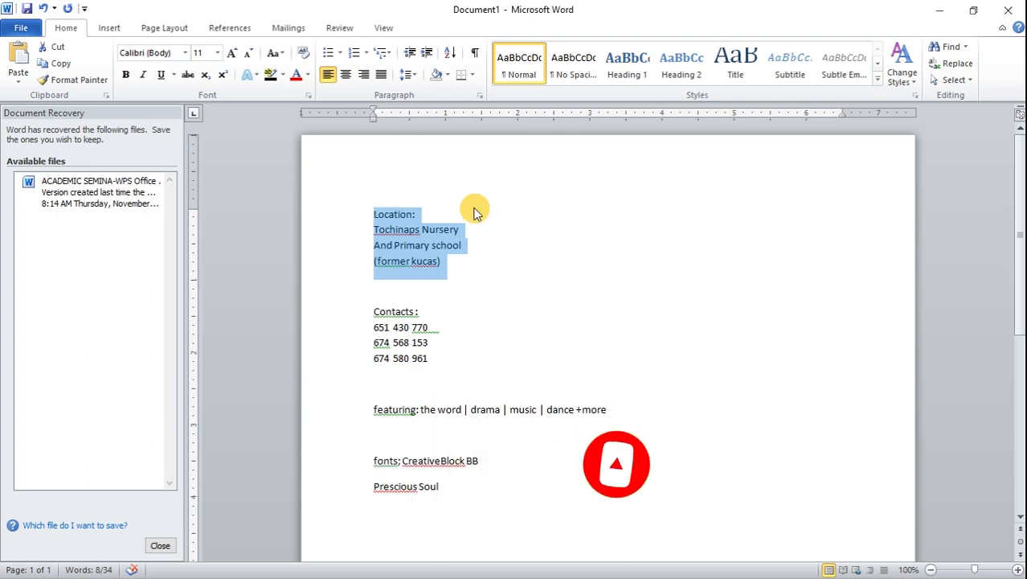
pyautogui.moveTo(1021, 186)
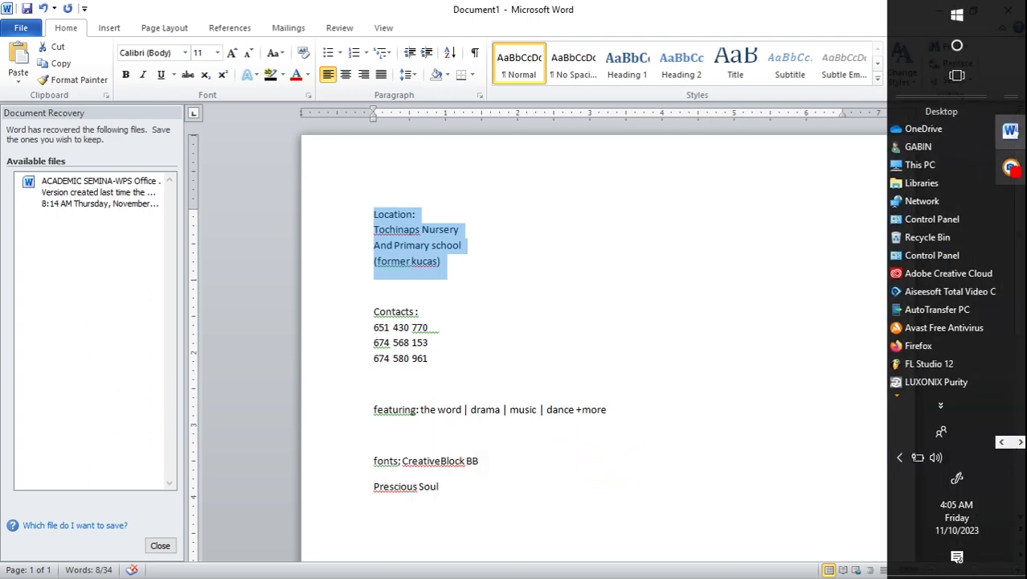
pyautogui.click(1003, 450)
pyautogui.click(1014, 382)
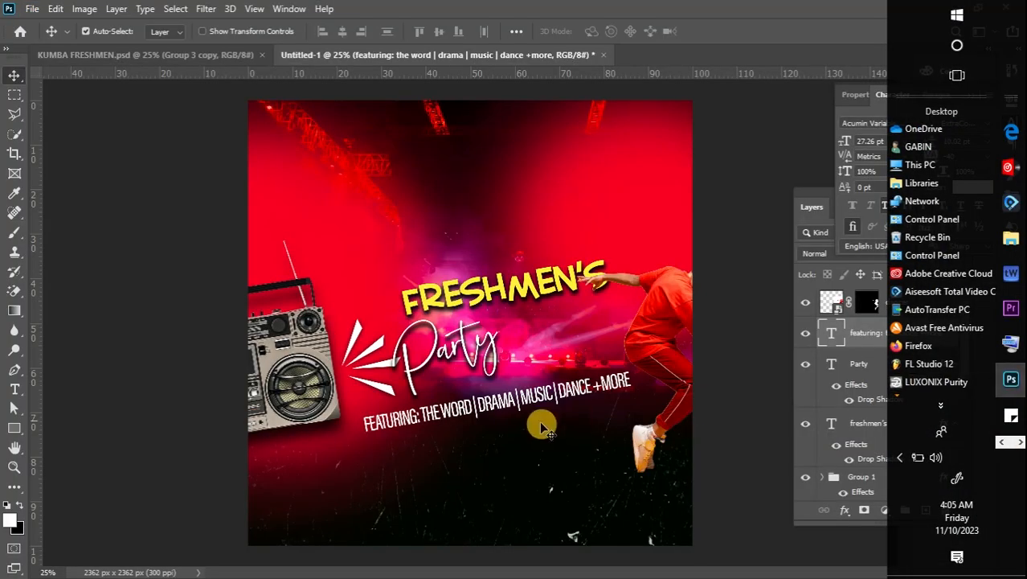
# Add a 16 pt text line below the featuring line reading "Location: Tochinaps Nursery And Primary school (former kucas)".
pyautogui.click(14, 389)
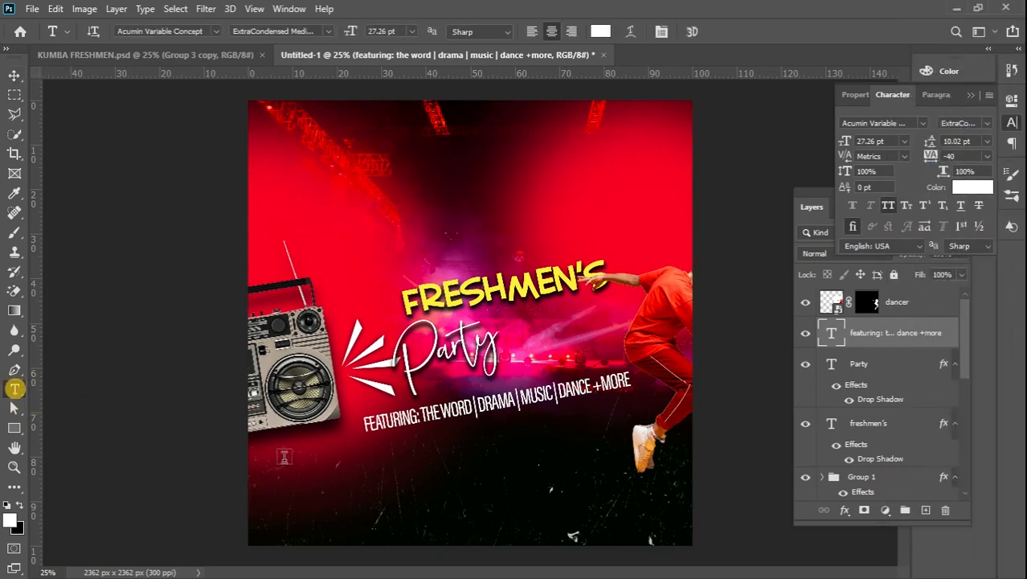
pyautogui.click(387, 483)
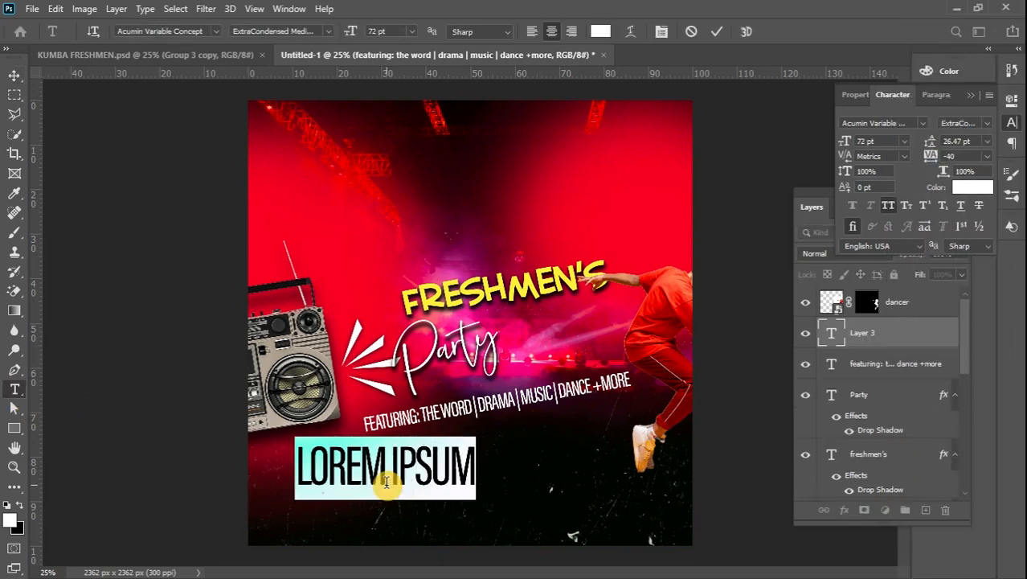
pyautogui.click(411, 31)
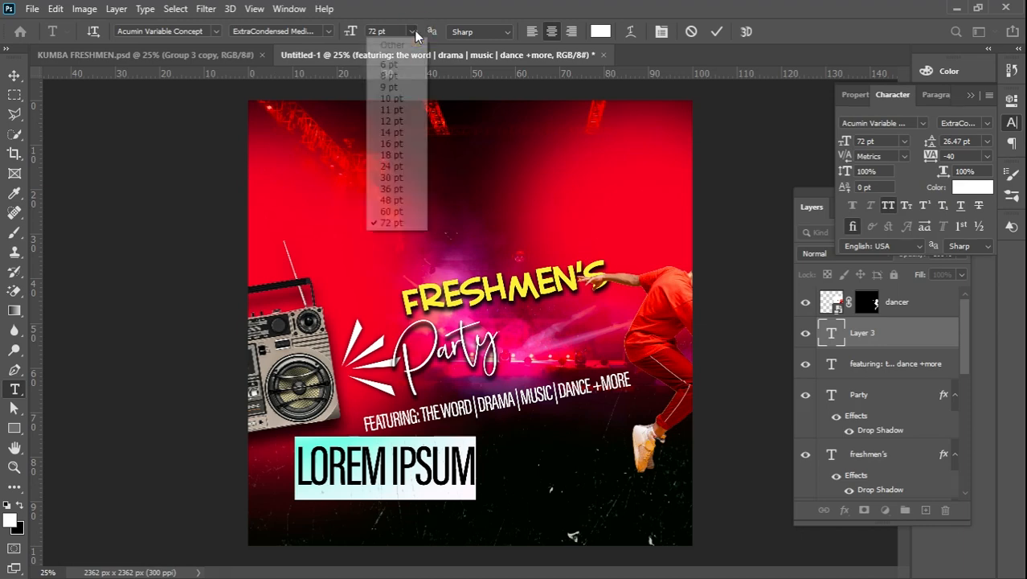
pyautogui.click(393, 146)
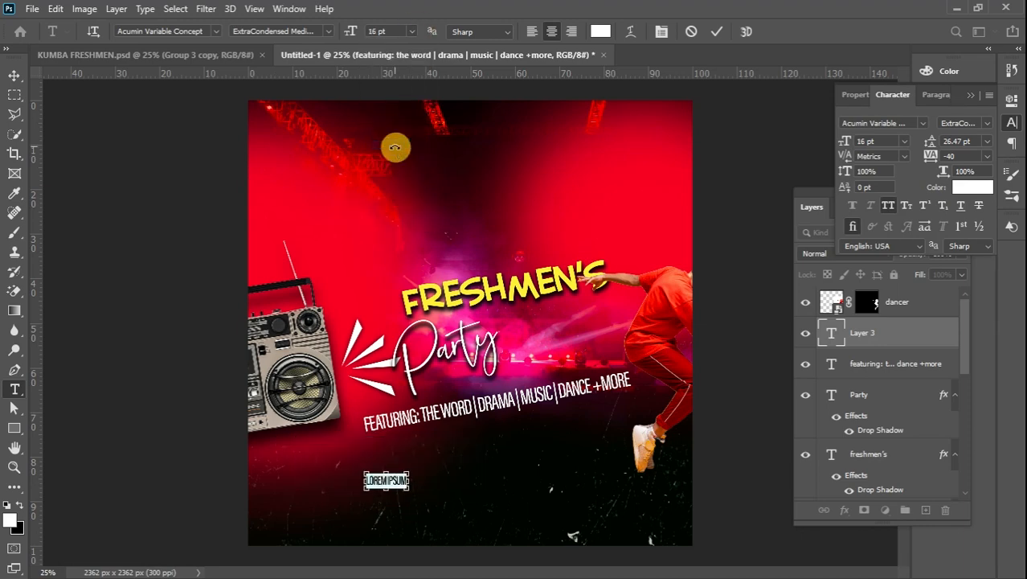
pyautogui.write('LOCATION: TOCHINAPS NURSERY AND PRIMARY SCHOOL (FORMER KUCAS)')
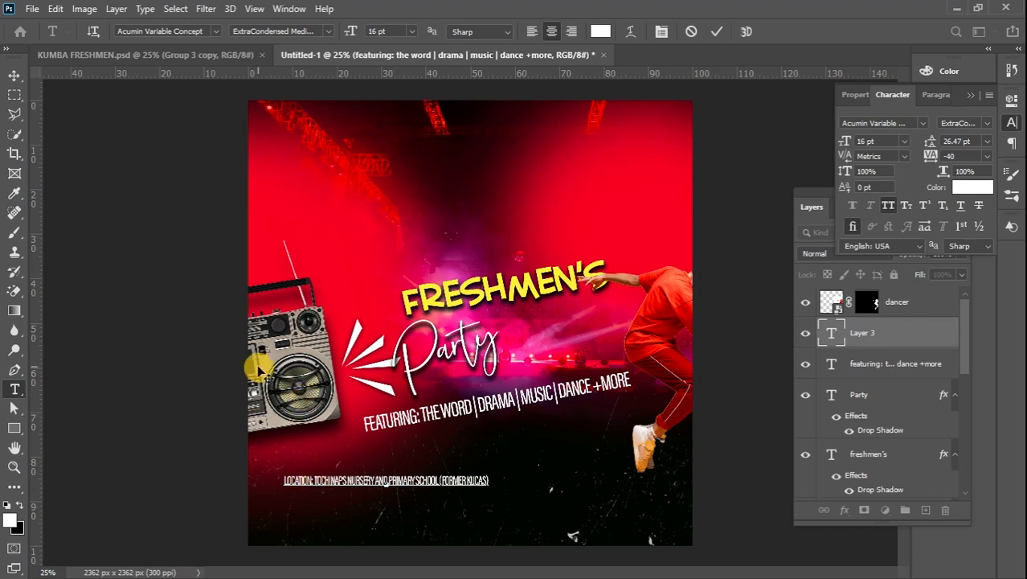
# Widen the letter tracking of the location line to 0.
pyautogui.hotkey('ctrl', 'a')
pyautogui.hotkey('alt', 'Right')
pyautogui.hotkey('alt', 'Right')
pyautogui.click(214, 58)
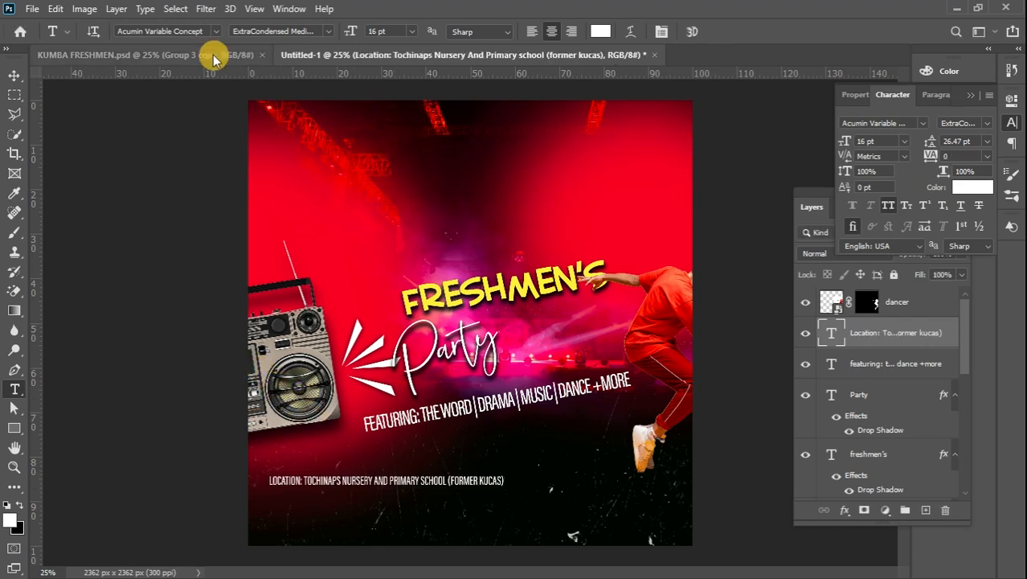
pyautogui.click(390, 57)
# Set the location line in Montserrat Regular at 12 pt.
pyautogui.click(185, 31)
pyautogui.write('mont')
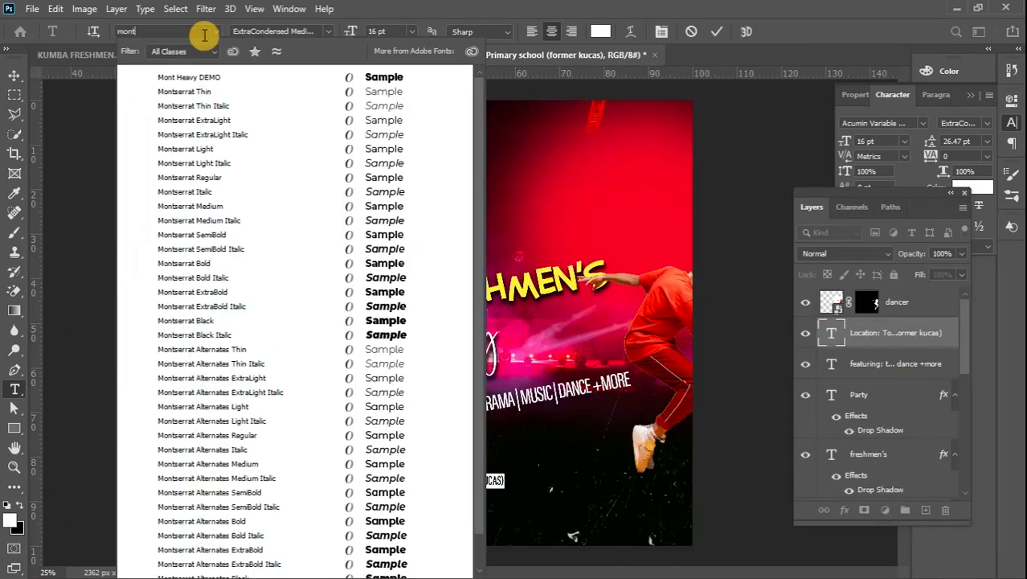
pyautogui.click(241, 177)
pyautogui.click(411, 31)
pyautogui.click(399, 121)
pyautogui.click(16, 75)
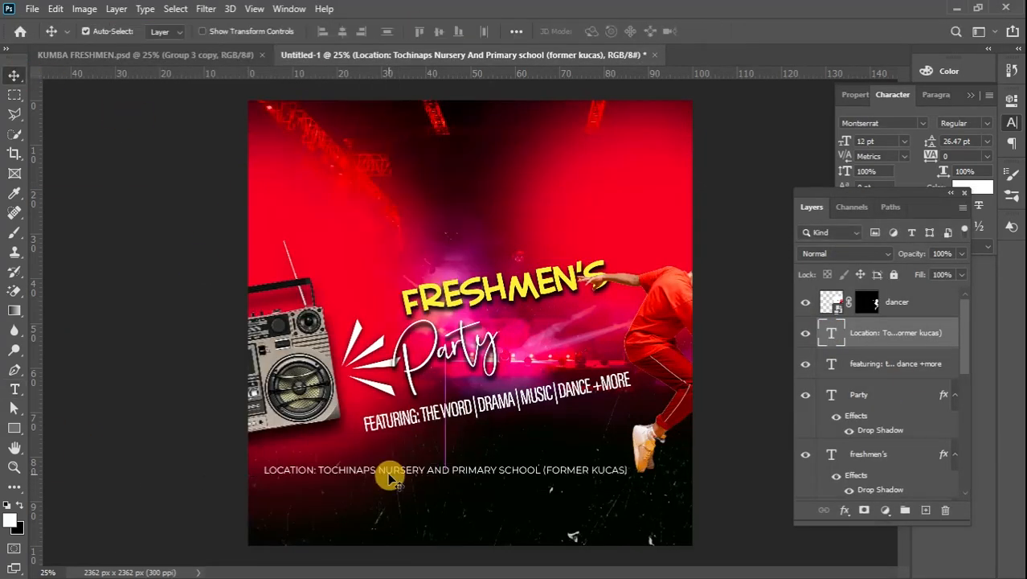
# Turn off all caps for the location line, then apply all caps only to the word "Tochinaps".
pyautogui.doubleClick(389, 474)
pyautogui.click(289, 9)
pyautogui.click(342, 183)
pyautogui.click(889, 205)
pyautogui.doubleClick(345, 471)
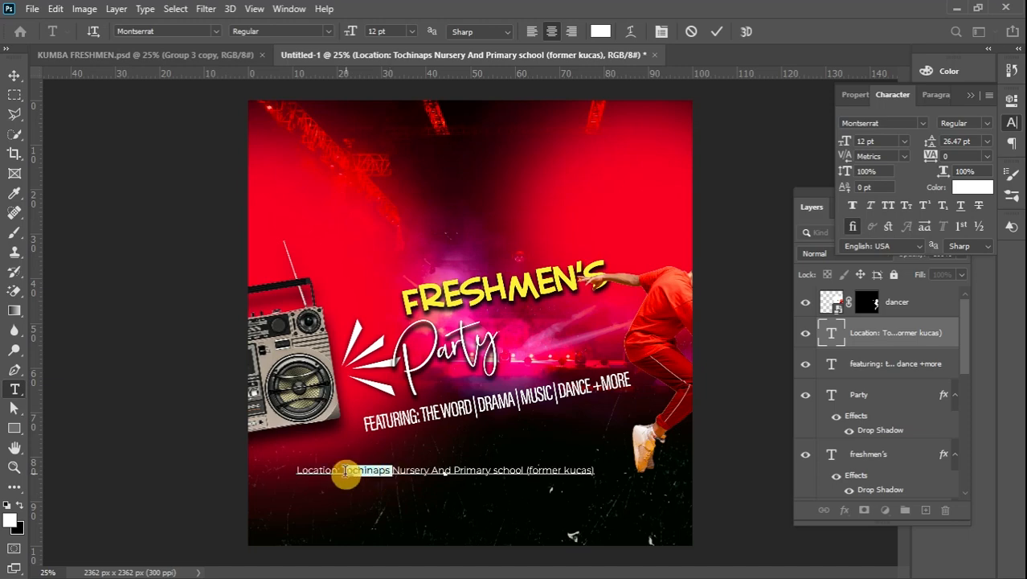
pyautogui.click(889, 206)
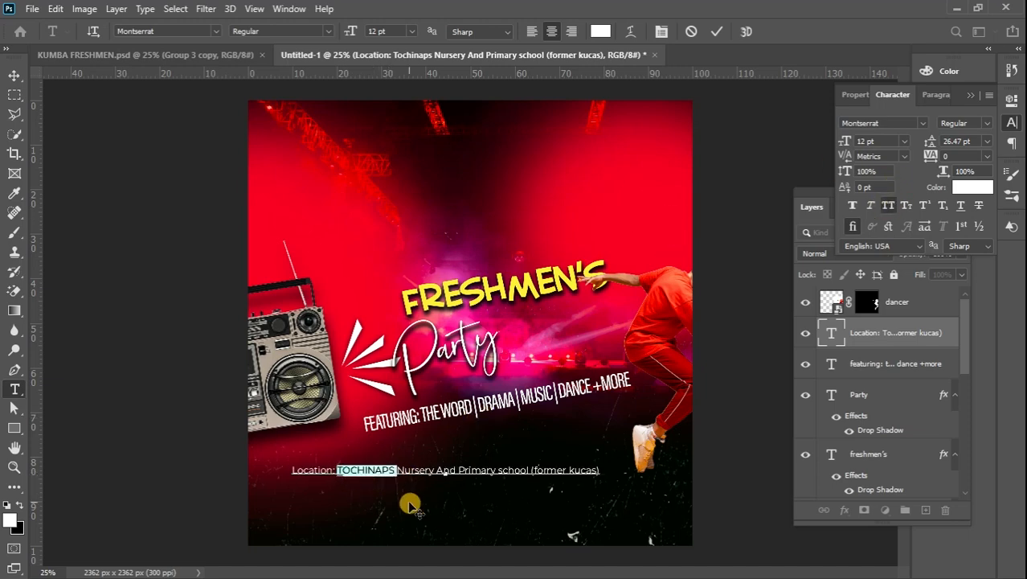
# Set the word "Location:" in bold.
pyautogui.doubleClick(314, 470)
pyautogui.click(327, 31)
pyautogui.click(338, 191)
pyautogui.click(338, 469)
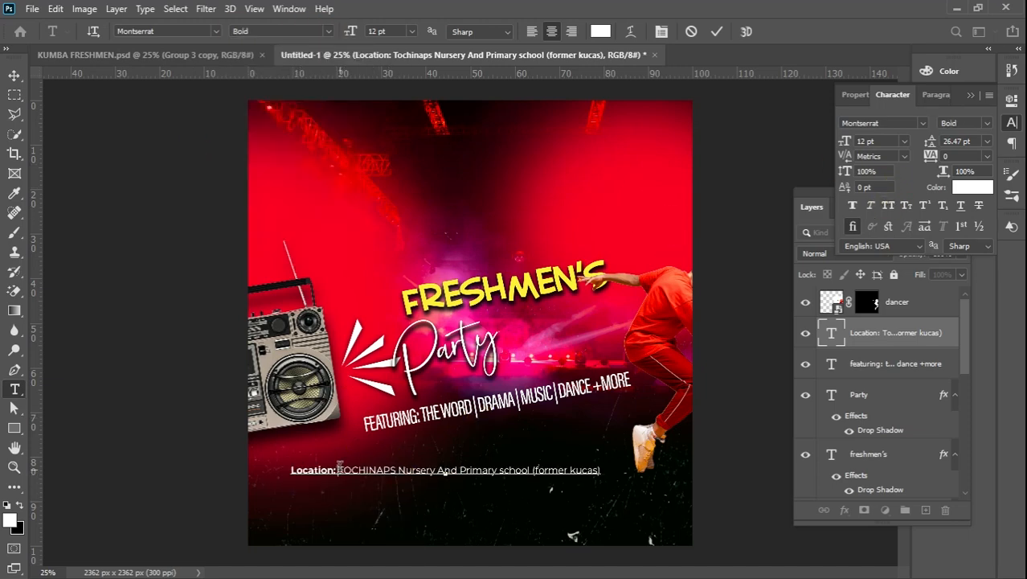
# Break the location text into four lines, after "Location:", "Nursery" and "school", using the on-screen keyboard.
pyautogui.click(1011, 339)
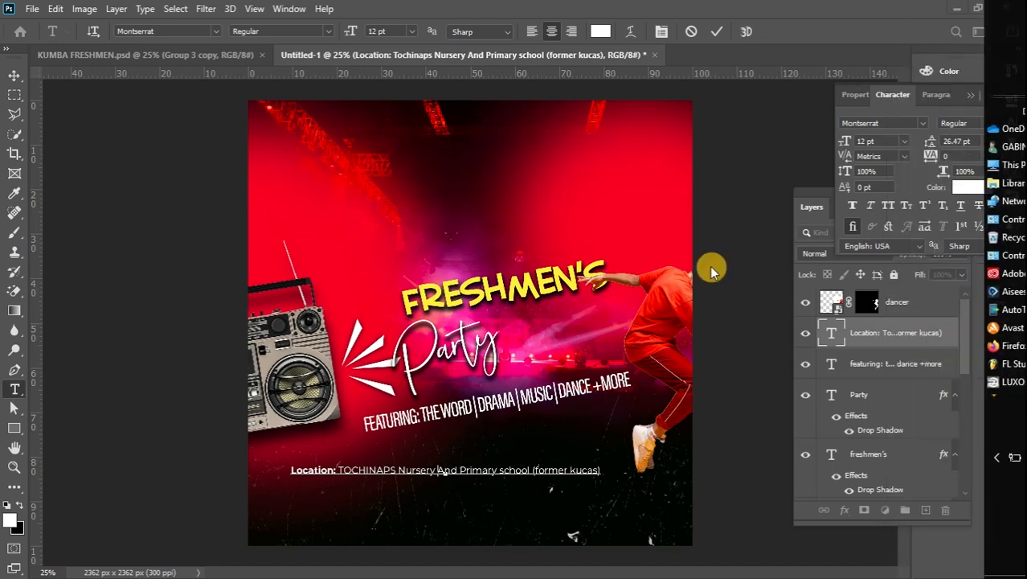
pyautogui.click(890, 150)
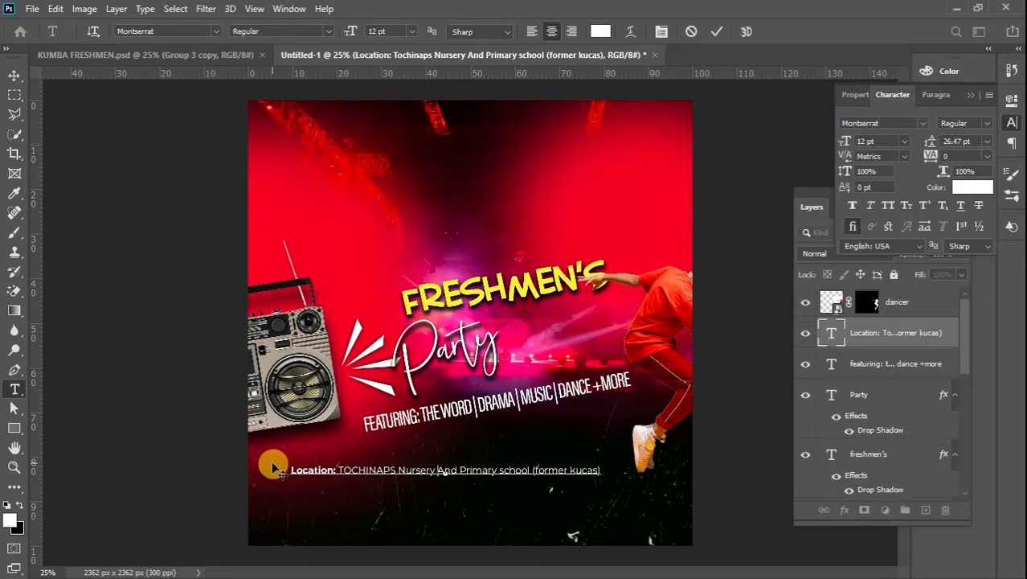
pyautogui.click(1011, 339)
pyautogui.press('Return')
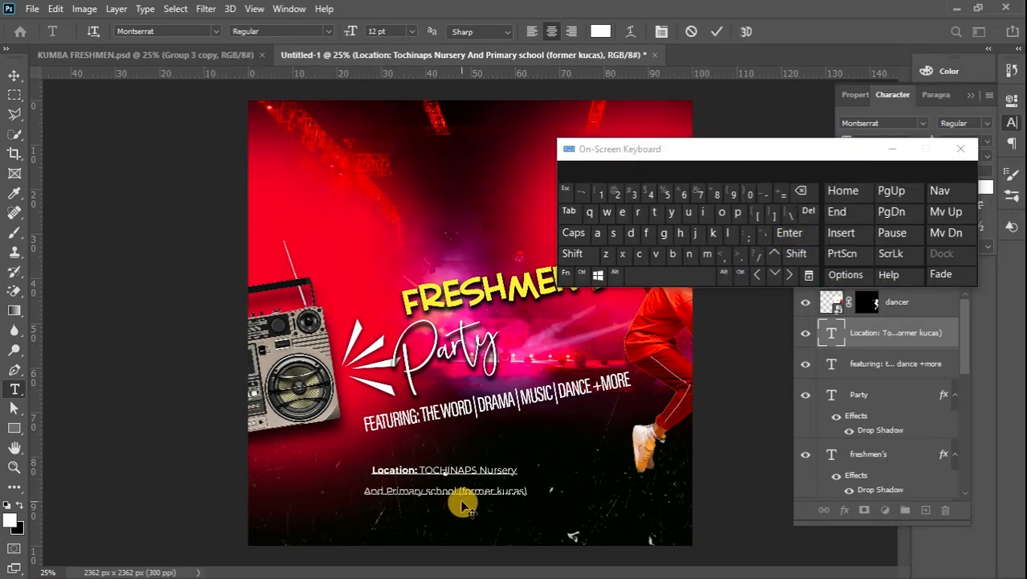
pyautogui.click(459, 493)
pyautogui.click(792, 234)
pyautogui.click(421, 473)
pyautogui.click(800, 232)
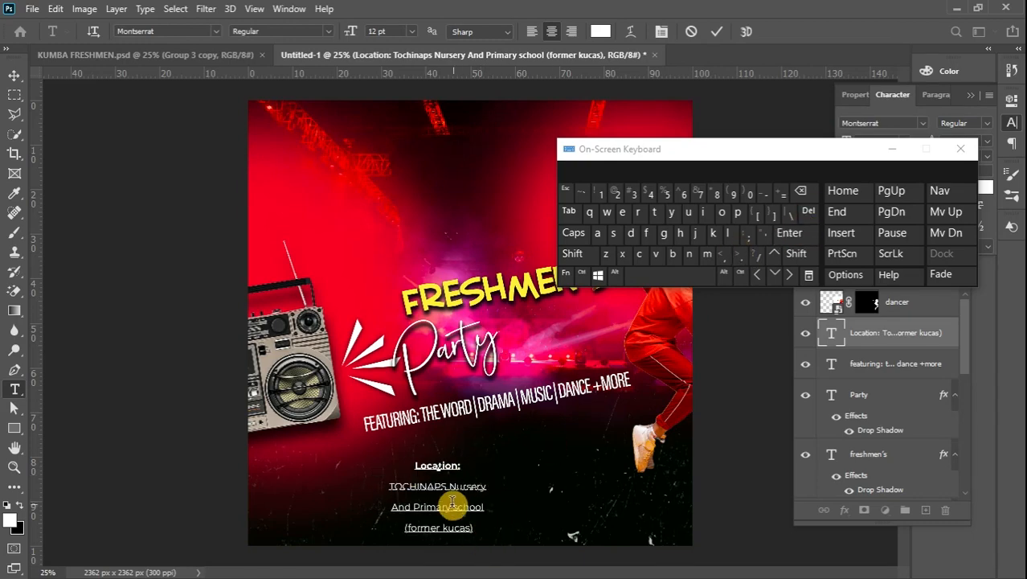
# Left-align the four-line location block and tighten its leading to 16.47 pt.
pyautogui.moveTo(475, 532); pyautogui.dragTo(413, 461)
pyautogui.click(892, 149)
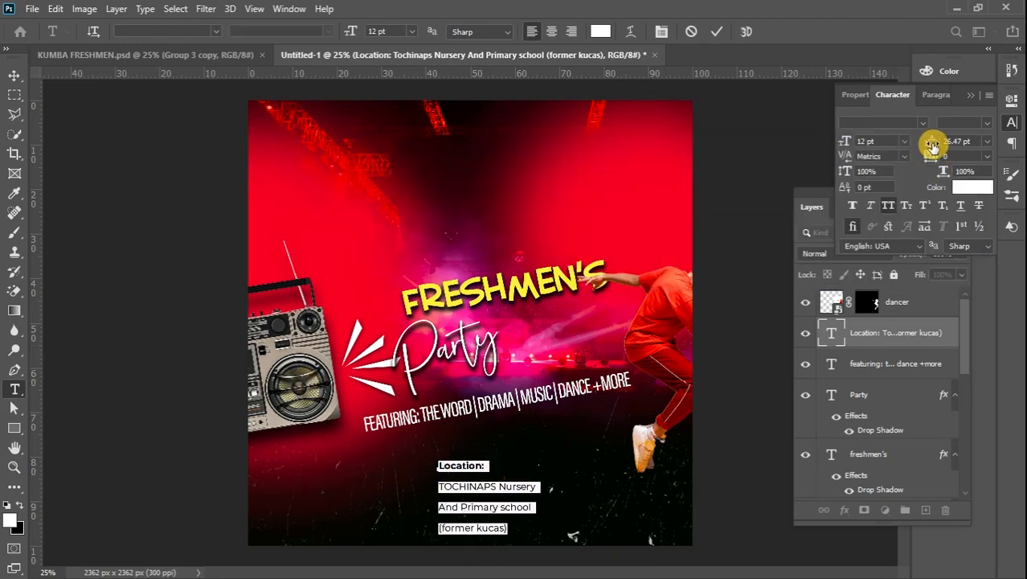
pyautogui.moveTo(933, 142); pyautogui.dragTo(924, 155)
# Move the location block to below the boombox and scale it down to a 9.85 pt text size.
pyautogui.click(14, 75)
pyautogui.moveTo(489, 486); pyautogui.dragTo(366, 489)
pyautogui.hotkey('ctrl', 't')
pyautogui.moveTo(415, 463); pyautogui.dragTo(398, 472)
pyautogui.click(14, 95)
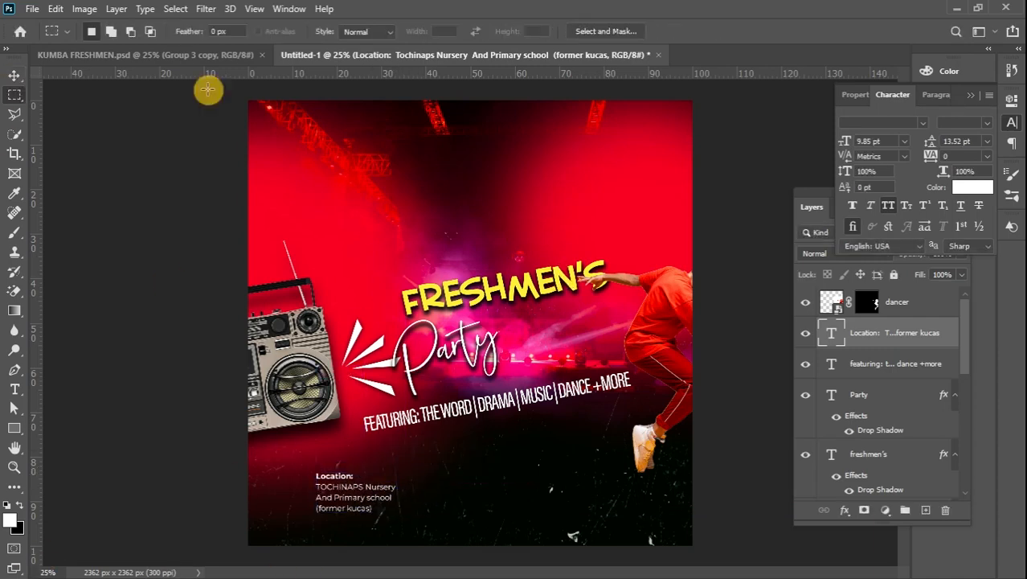
# Copy the Contacts heading and its phone numbers from the Word document and return to the Photoshop flyer.
pyautogui.click(1019, 443)
pyautogui.click(1010, 132)
pyautogui.moveTo(432, 361)
pyautogui.mouseDown()
pyautogui.moveTo(376, 315)
pyautogui.moveTo(429, 356)
pyautogui.mouseUp()
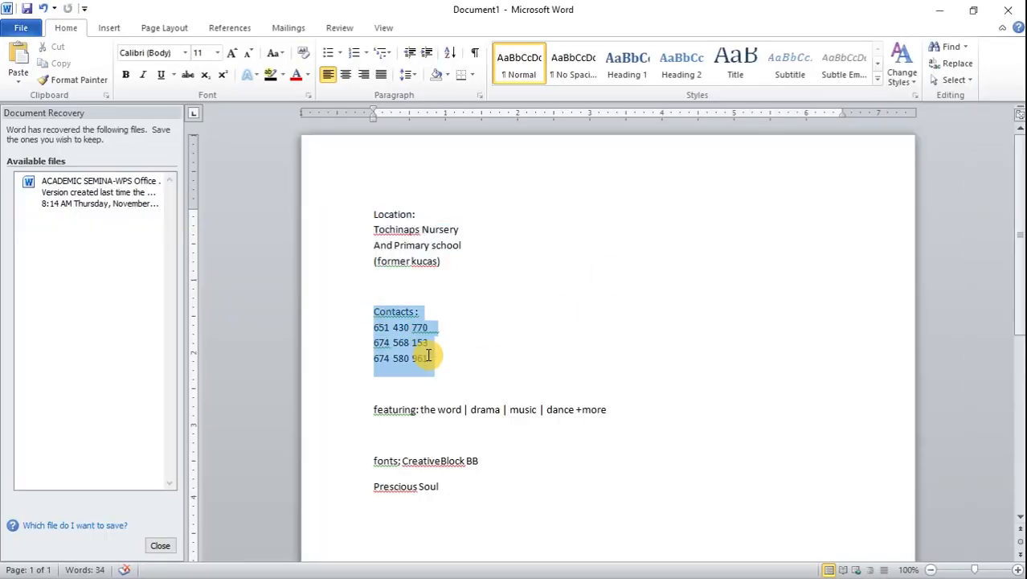
pyautogui.moveTo(1003, 259)
pyautogui.click(1002, 442)
pyautogui.click(1010, 417)
pyautogui.click(14, 389)
pyautogui.click(430, 486)
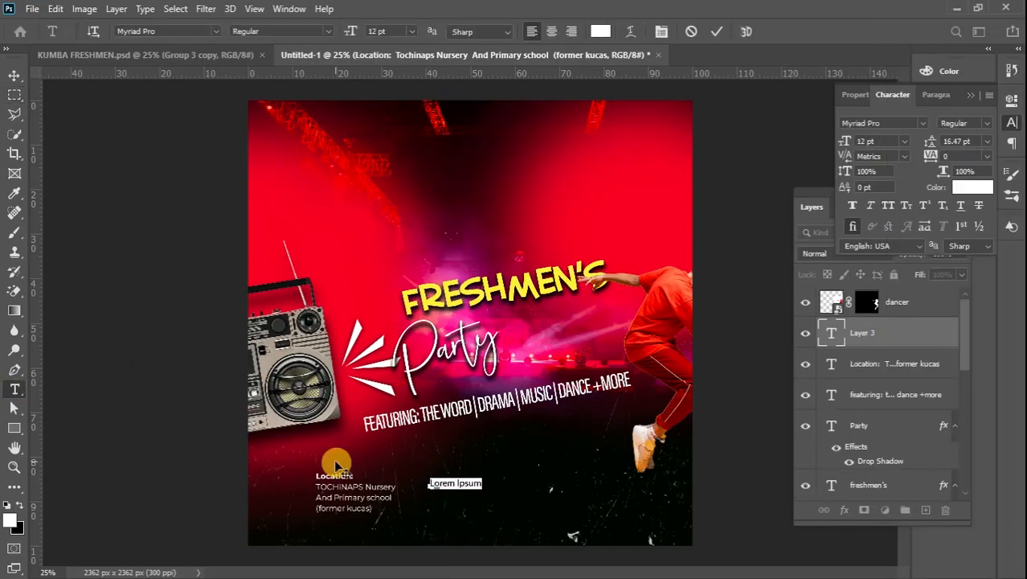
pyautogui.click(13, 74)
pyautogui.press('Delete')
# Paste the copied contacts into a new text box beside the location block and put each phone number on its own line.
pyautogui.click(15, 389)
pyautogui.moveTo(430, 474); pyautogui.dragTo(522, 524)
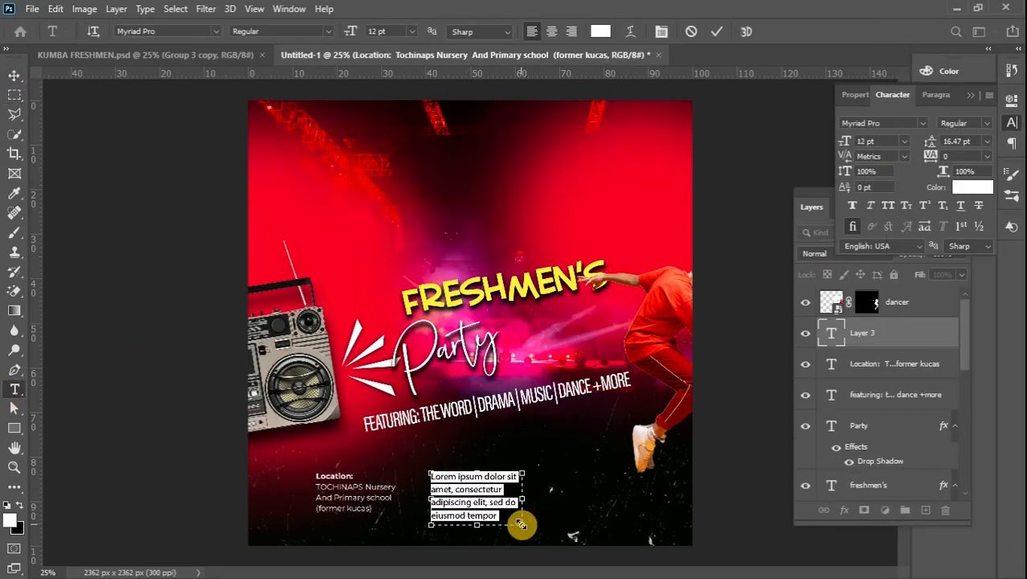
pyautogui.hotkey('ctrl', 'v')
pyautogui.click(473, 479)
pyautogui.click(1010, 265)
pyautogui.click(790, 237)
pyautogui.click(483, 491)
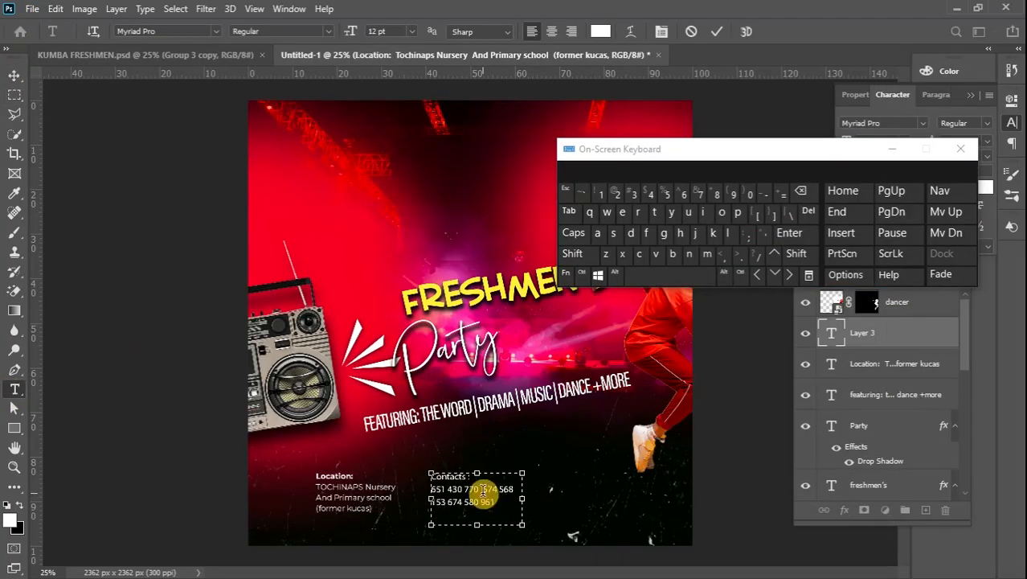
pyautogui.click(813, 236)
pyautogui.click(892, 148)
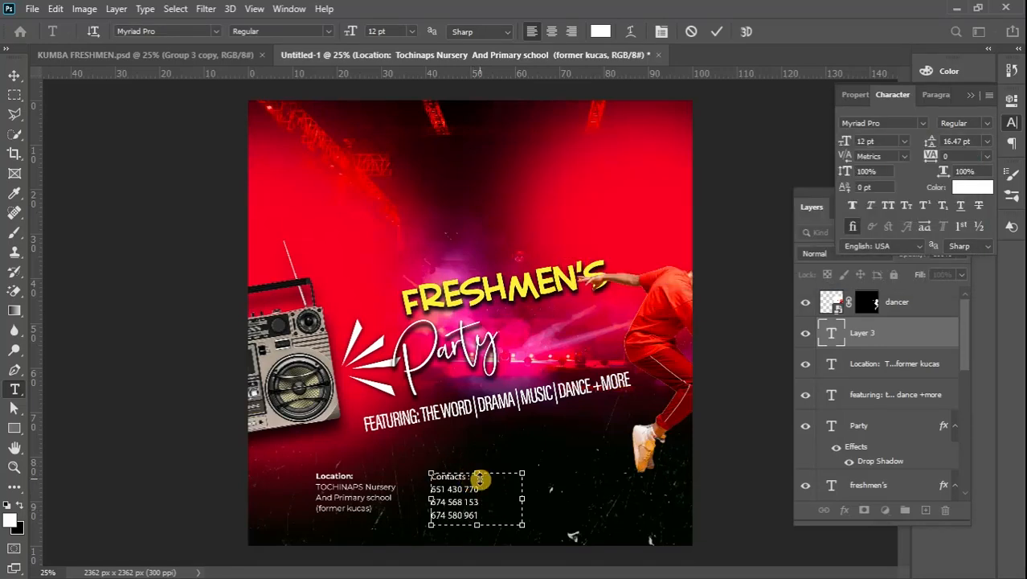
# Set the "Contacts :" heading to the Bold font style.
pyautogui.moveTo(480, 480); pyautogui.dragTo(351, 455)
pyautogui.click(282, 31)
pyautogui.click(277, 141)
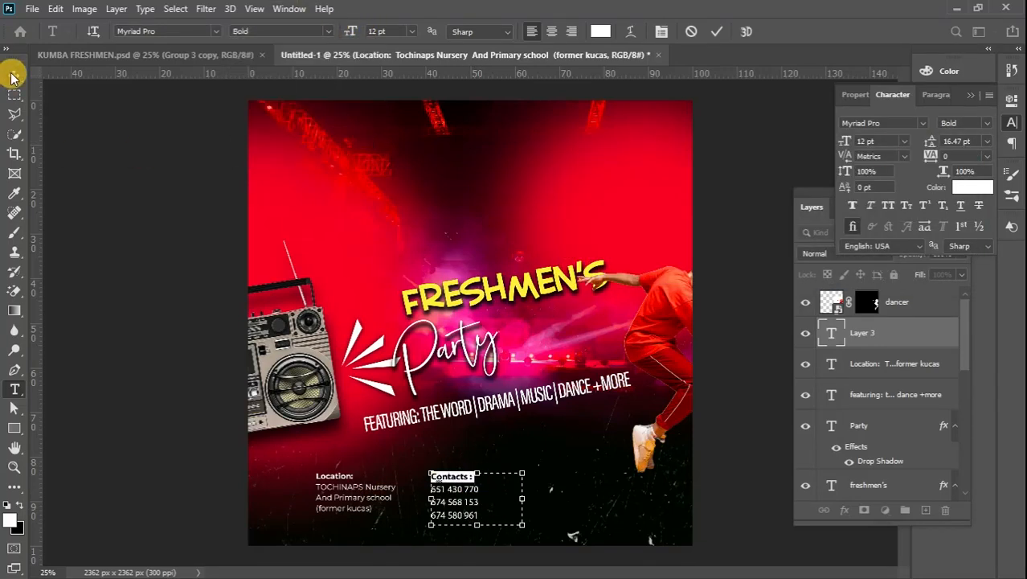
# Scale the contacts block down to a 9.64 pt text size and move it close beside the location block.
pyautogui.click(14, 74)
pyautogui.hotkey('ctrl', 't')
pyautogui.moveTo(522, 524); pyautogui.dragTo(501, 512)
pyautogui.moveTo(477, 501); pyautogui.dragTo(446, 493)
pyautogui.click(15, 95)
pyautogui.moveTo(1021, 443)
pyautogui.click(1010, 131)
pyautogui.press('super')
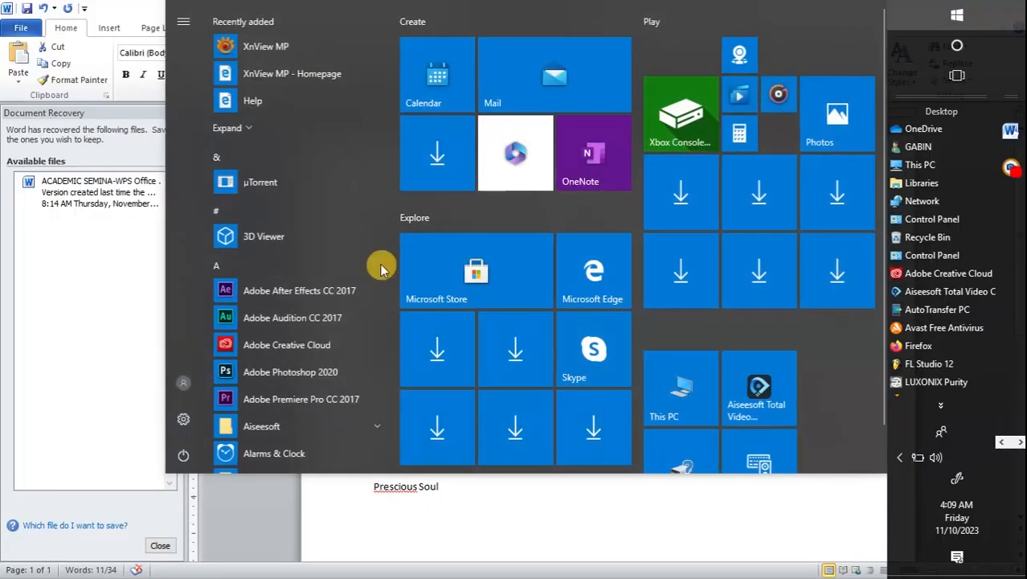
pyautogui.press('super')
pyautogui.moveTo(1006, 414)
pyautogui.click(1009, 378)
pyautogui.moveTo(1021, 241)
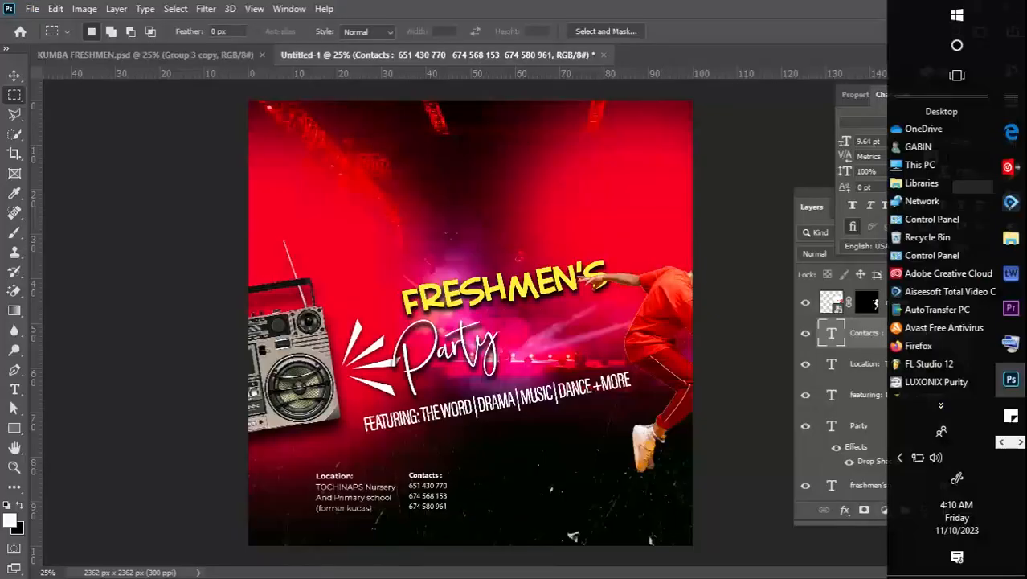
# Place the new-facebook-logo-20191 image from the excercies files folder, shrink it to icon size and position it beside the Contacts block.
pyautogui.click(1009, 189)
pyautogui.scroll(-2, 752, 435)
pyautogui.scroll(2, 763, 426)
pyautogui.moveTo(881, 418); pyautogui.dragTo(493, 455)
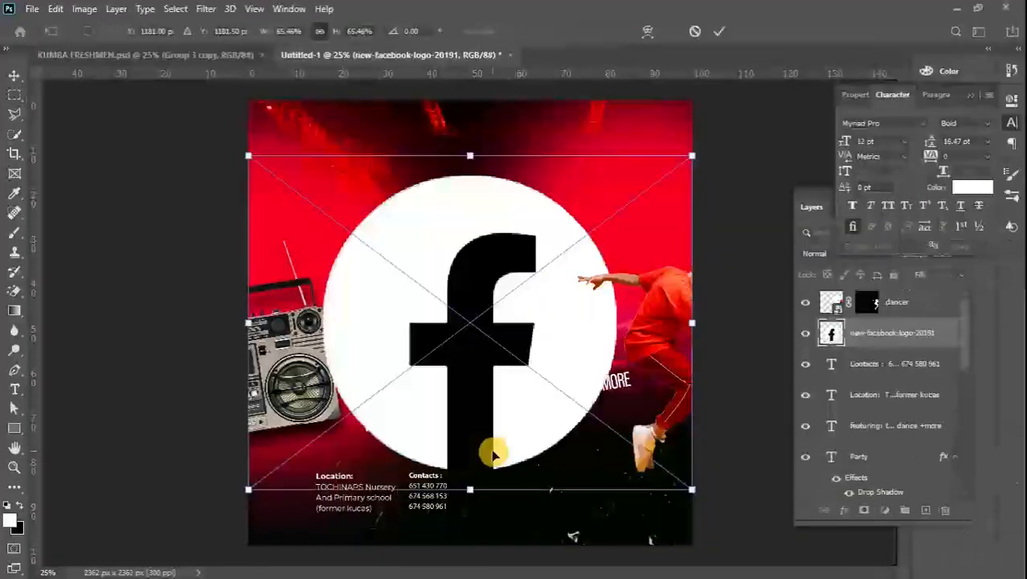
pyautogui.moveTo(248, 155); pyautogui.dragTo(576, 482)
pyautogui.moveTo(638, 488); pyautogui.dragTo(505, 481)
pyautogui.moveTo(556, 429); pyautogui.dragTo(481, 484)
pyautogui.click(13, 75)
# Add the text "Academy Fellowship Cameroon" in Myriad Pro Regular, 12 pt, and move it next to the Facebook icon.
pyautogui.press('t')
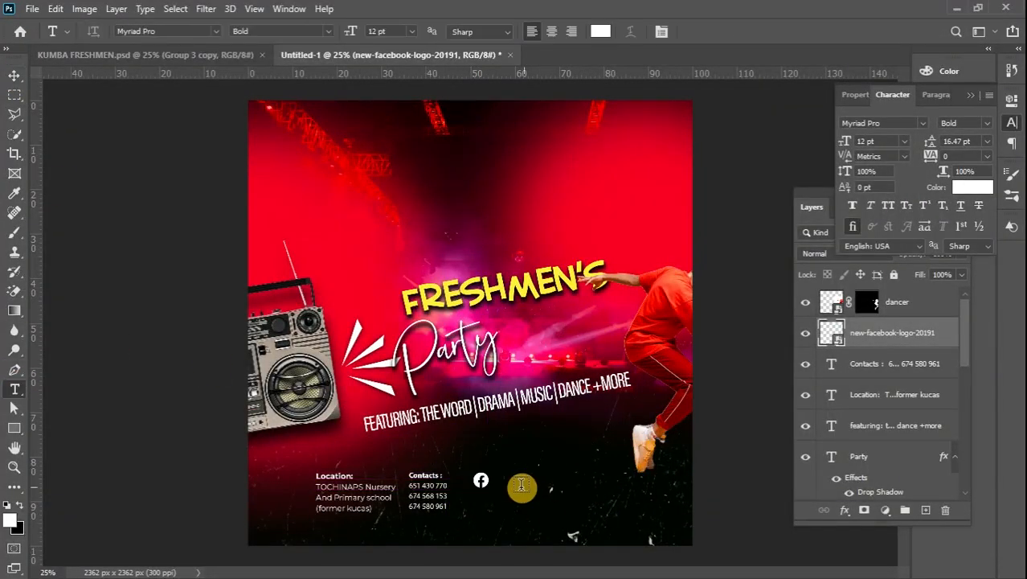
pyautogui.click(514, 482)
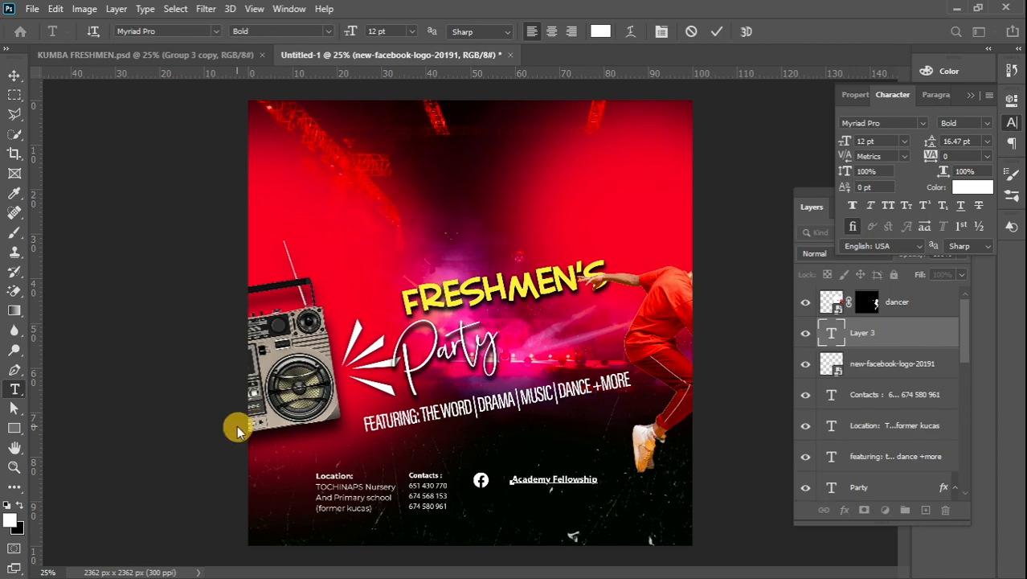
pyautogui.write('Academy Fellowship Cameroon')
pyautogui.hotkey('ctrl', 'a')
pyautogui.click(328, 30)
pyautogui.click(314, 91)
pyautogui.hotkey('ctrl', 'Return')
pyautogui.press('v')
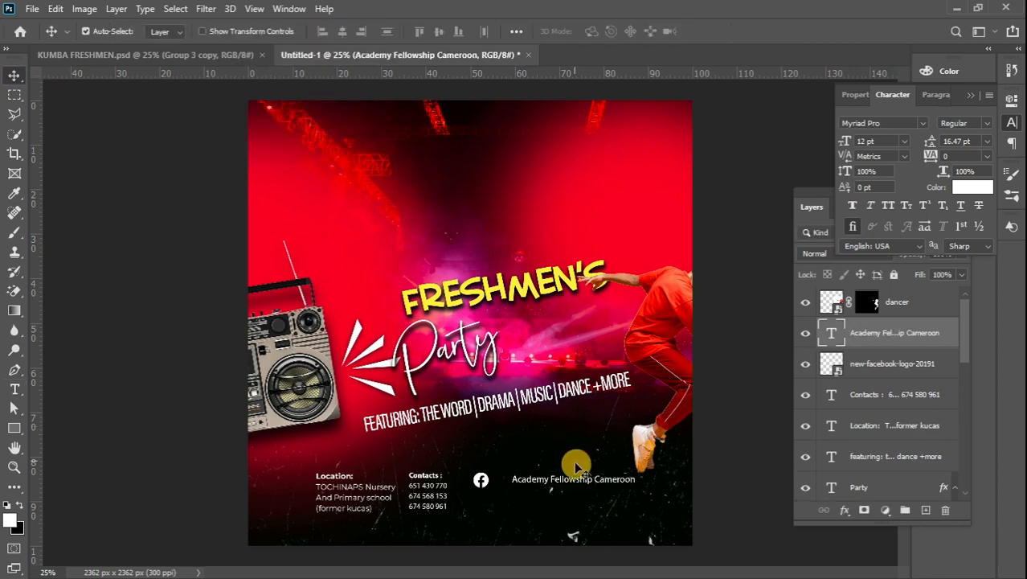
pyautogui.moveTo(578, 466); pyautogui.dragTo(558, 482)
# Place the Youtube 1 image from the excercies files folder and scale it down to an icon below the Facebook icon.
pyautogui.click(1016, 245)
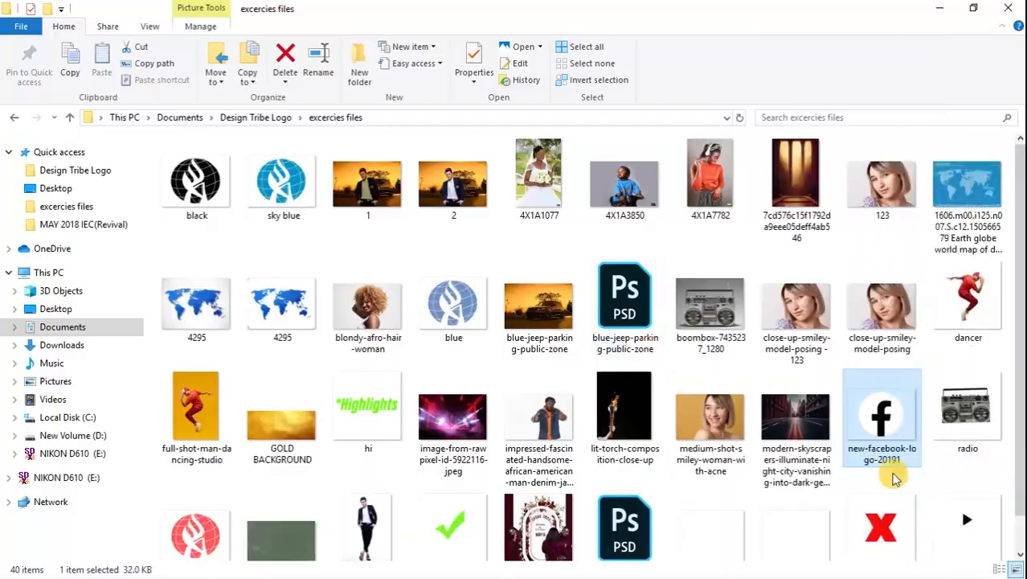
pyautogui.moveTo(967, 523); pyautogui.dragTo(518, 451)
pyautogui.moveTo(249, 101); pyautogui.dragTo(487, 507)
pyautogui.press('Return')
# Add the text "AFECAM.TV" next to the YouTube icon and fine-tune the icon's placement with Free Transform.
pyautogui.click(14, 389)
pyautogui.click(518, 504)
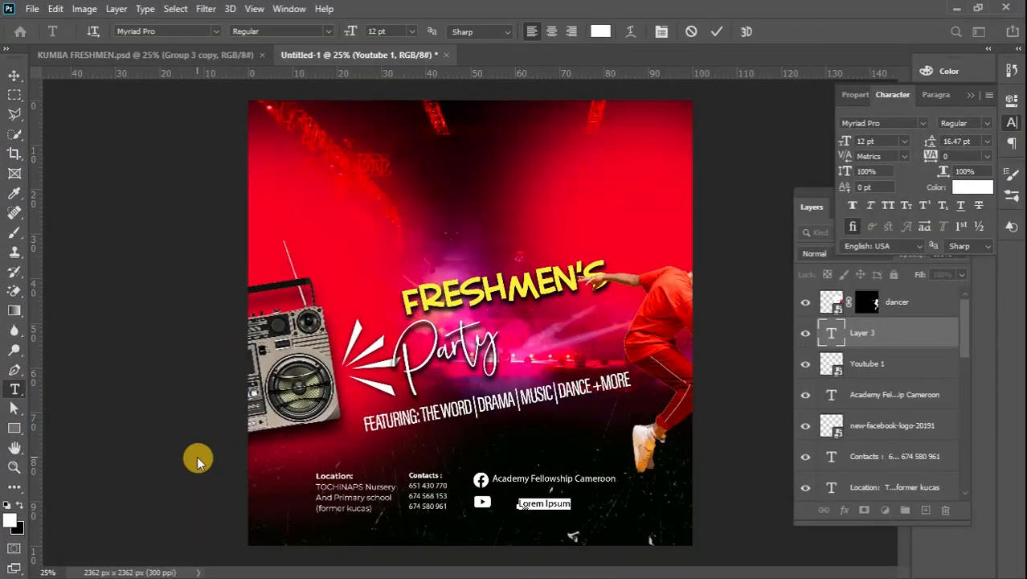
pyautogui.click(16, 77)
pyautogui.moveTo(546, 505); pyautogui.dragTo(495, 493)
pyautogui.click(887, 365)
pyautogui.hotkey('ctrl', 't')
pyautogui.press('Return')
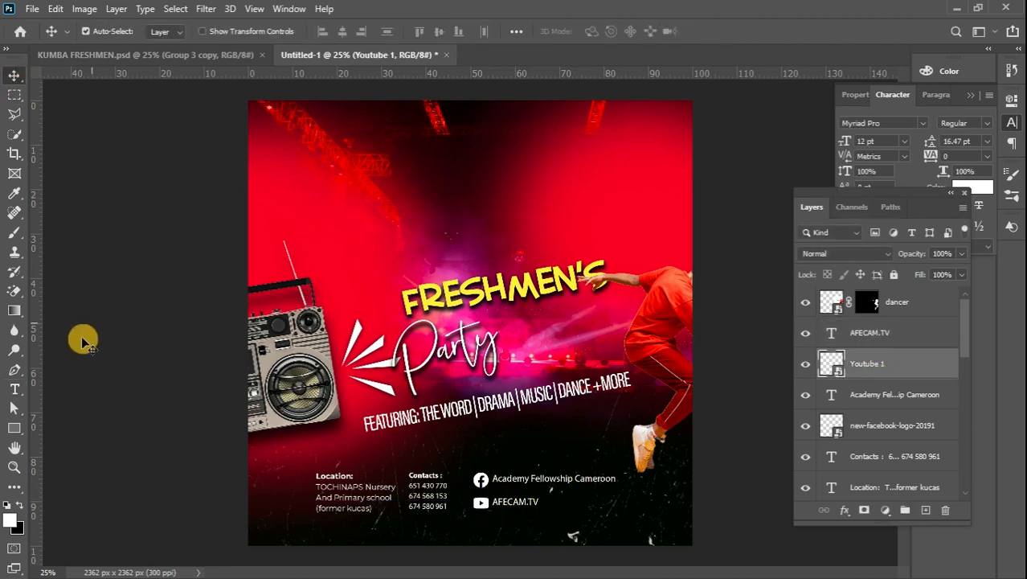
# Add the World globe from the Shapes library to the flyer, scaled to about 20% and placed near the Facebook icon.
pyautogui.click(289, 8)
pyautogui.click(382, 504)
pyautogui.click(289, 9)
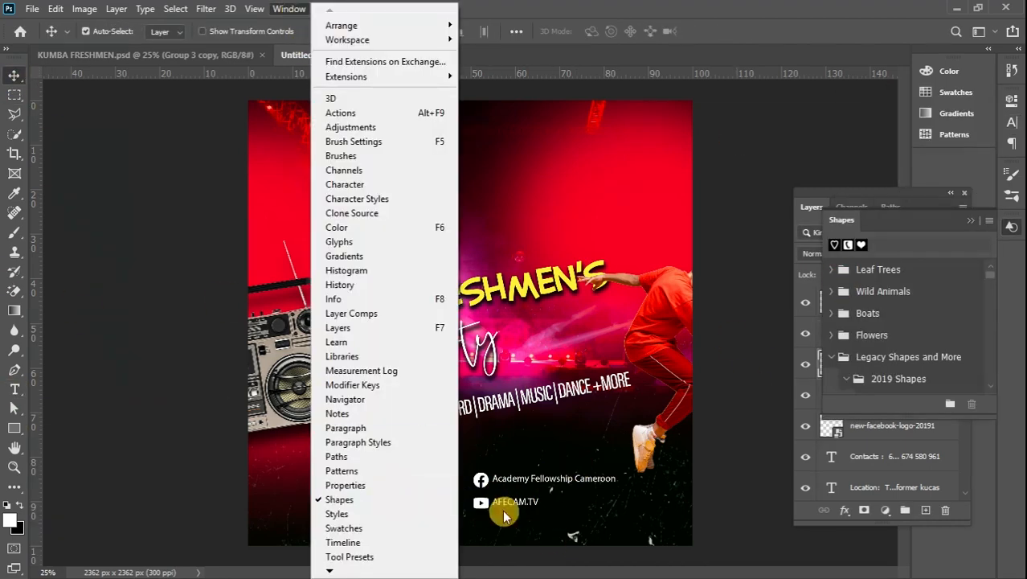
pyautogui.moveTo(990, 275); pyautogui.dragTo(988, 371)
pyautogui.moveTo(892, 307); pyautogui.dragTo(457, 474)
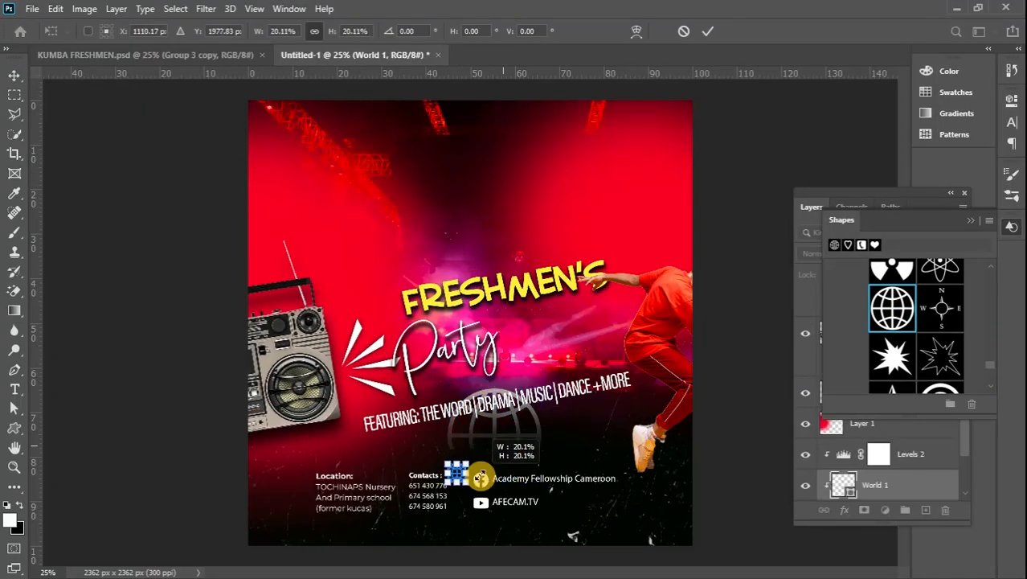
pyautogui.rightClick(14, 428)
pyautogui.click(45, 426)
pyautogui.click(166, 31)
pyautogui.click(14, 75)
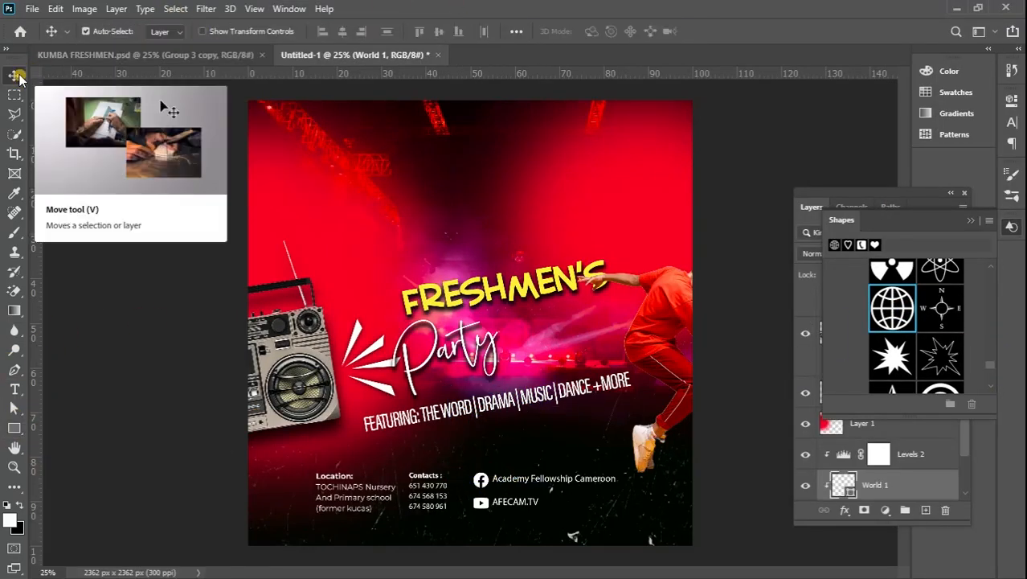
# Move the World 1 layer up the layer stack to directly above Group 1.
pyautogui.click(969, 220)
pyautogui.moveTo(936, 484); pyautogui.dragTo(935, 365)
pyautogui.moveTo(967, 426); pyautogui.dragTo(968, 415)
pyautogui.moveTo(903, 437); pyautogui.dragTo(903, 312)
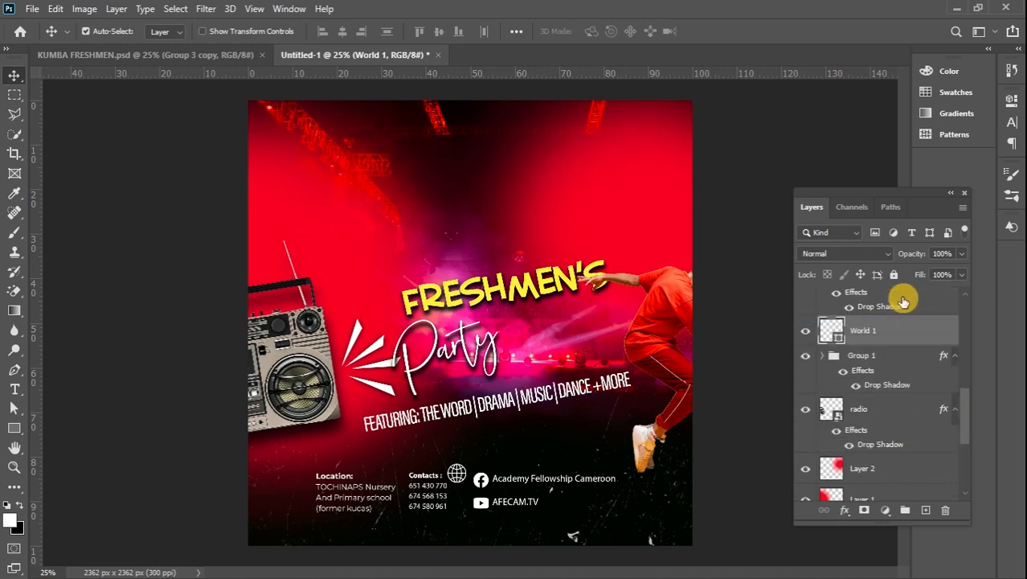
# Scale the globe icon down to about 90% and position it below the YouTube icon.
pyautogui.hotkey('ctrl', 't')
pyautogui.moveTo(466, 464); pyautogui.dragTo(464, 465)
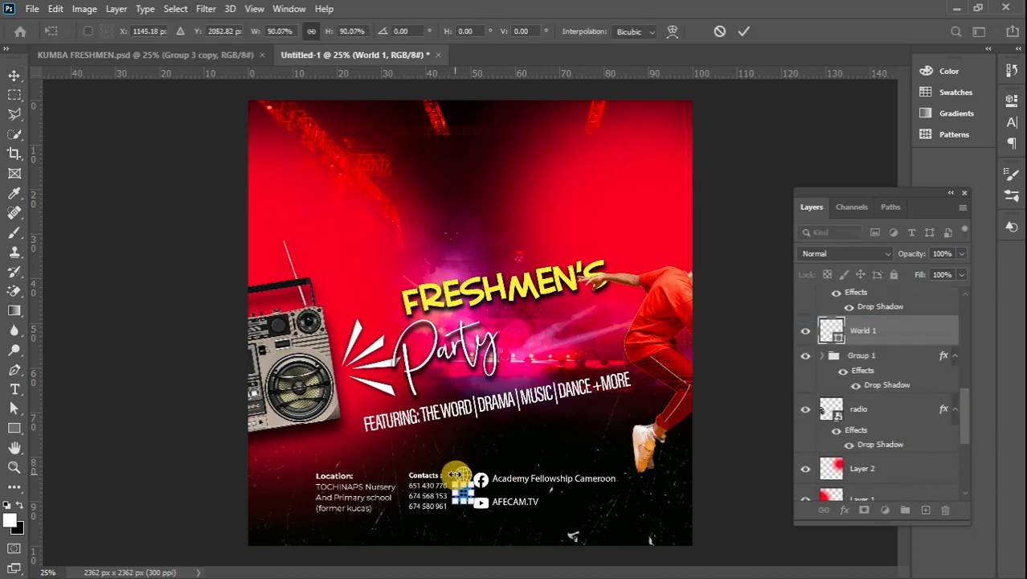
pyautogui.press('Return')
# Add the text "afecam.org" beside the globe icon and left-align it with the AFECAM.TV line.
pyautogui.click(15, 389)
pyautogui.click(506, 523)
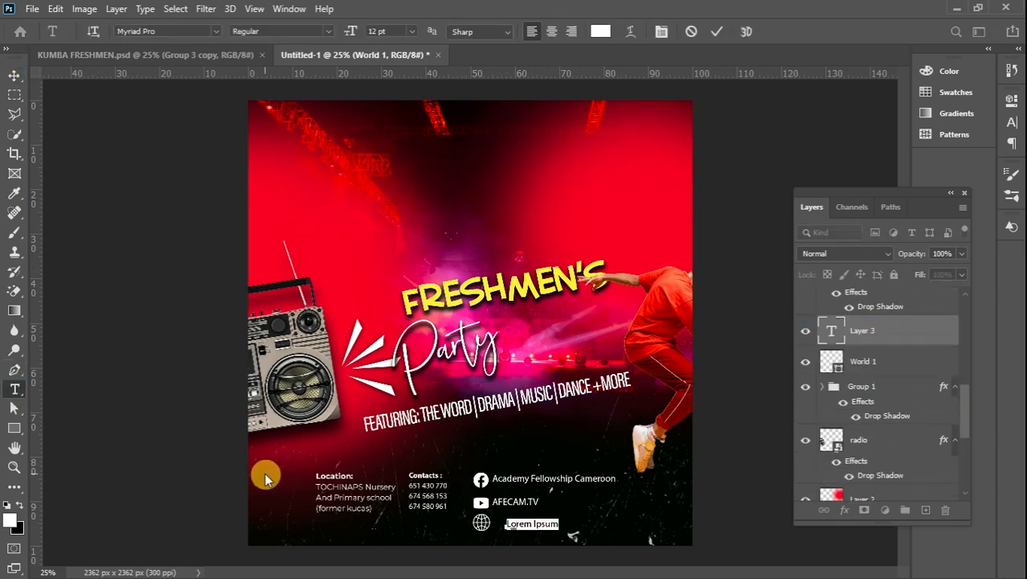
pyautogui.write('afecam.or')
pyautogui.click(999, 350)
pyautogui.click(674, 231)
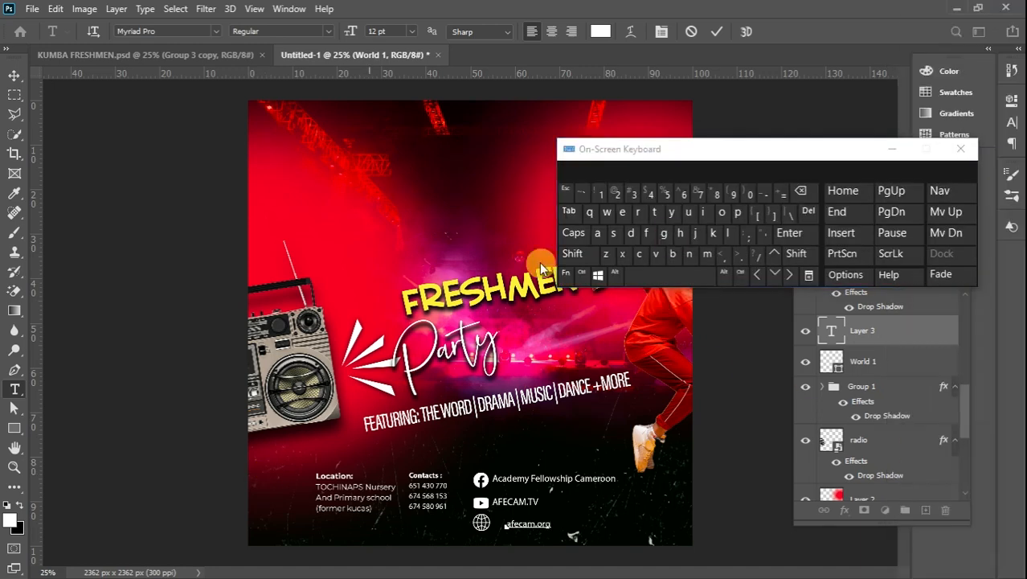
pyautogui.click(894, 149)
pyautogui.click(15, 79)
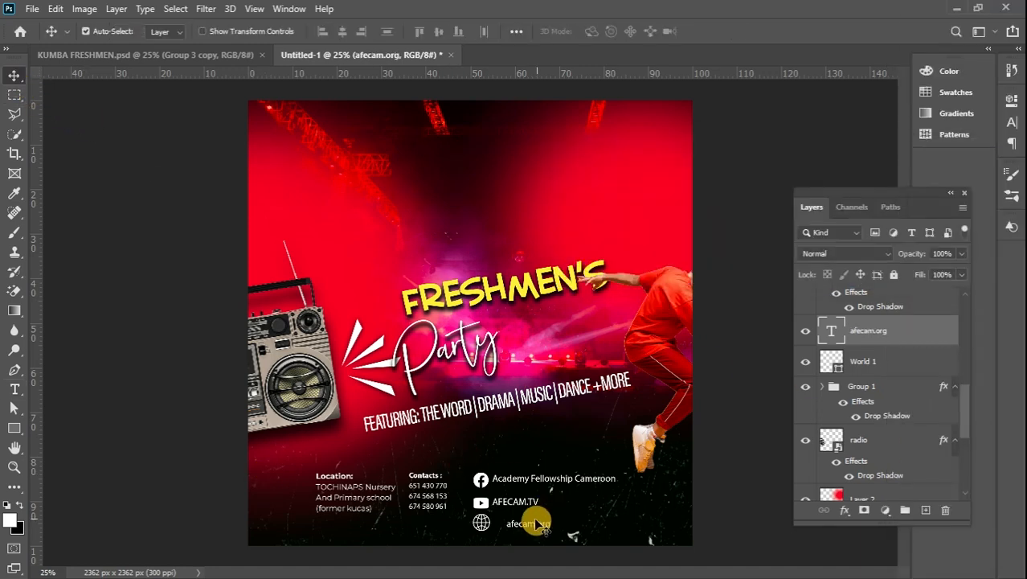
pyautogui.moveTo(531, 531); pyautogui.dragTo(515, 504)
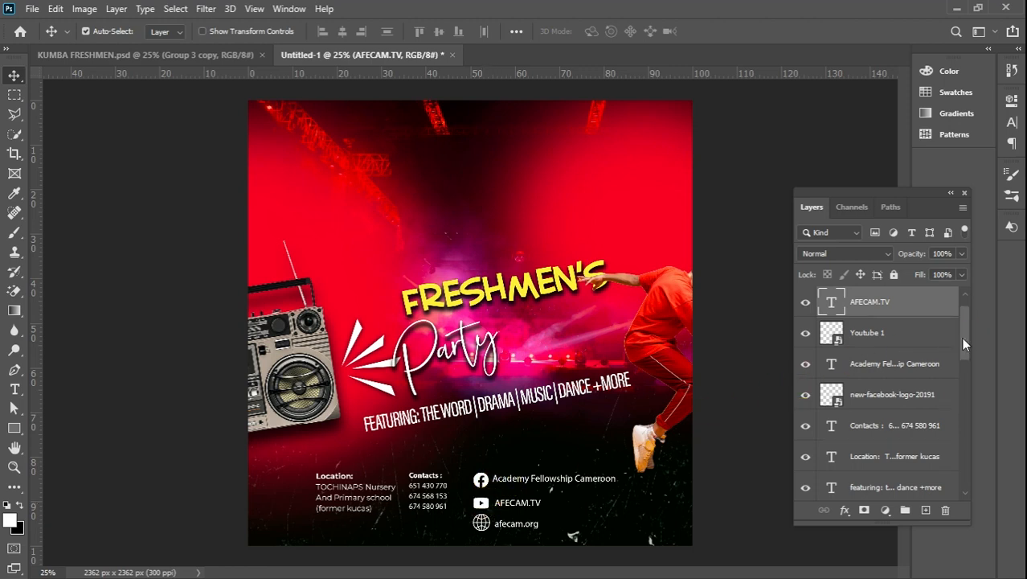
# Nudge the YouTube icon up slightly and scale the World 1 globe down to 86.77%.
pyautogui.scroll(1, 961, 337)
pyautogui.click(912, 367)
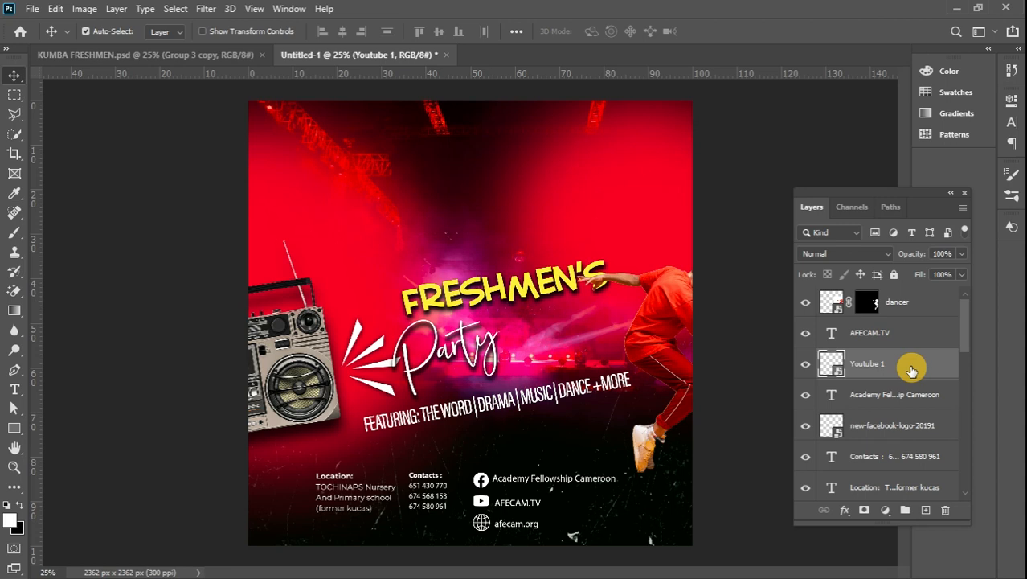
pyautogui.moveTo(964, 328); pyautogui.dragTo(970, 413)
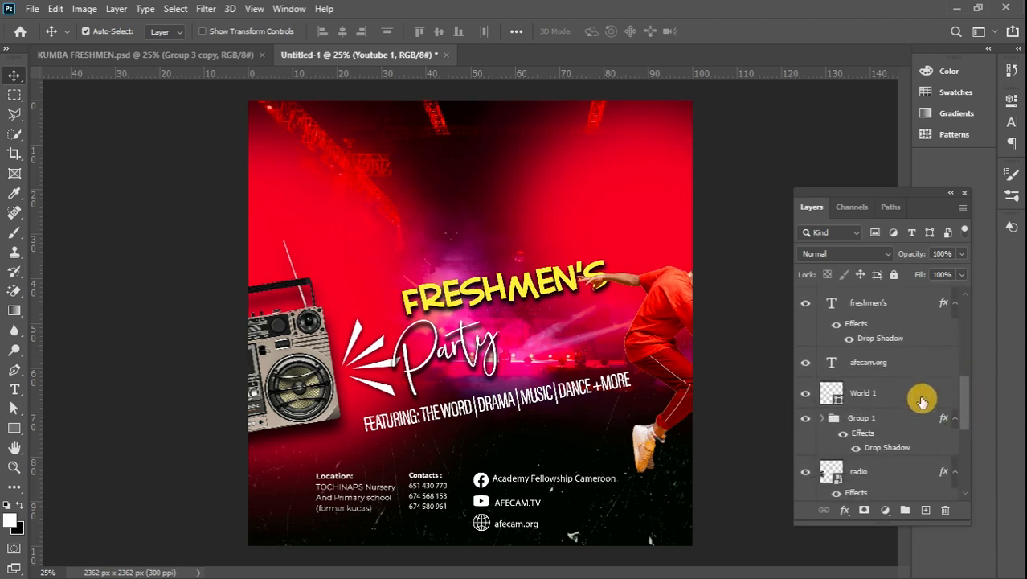
pyautogui.click(917, 397)
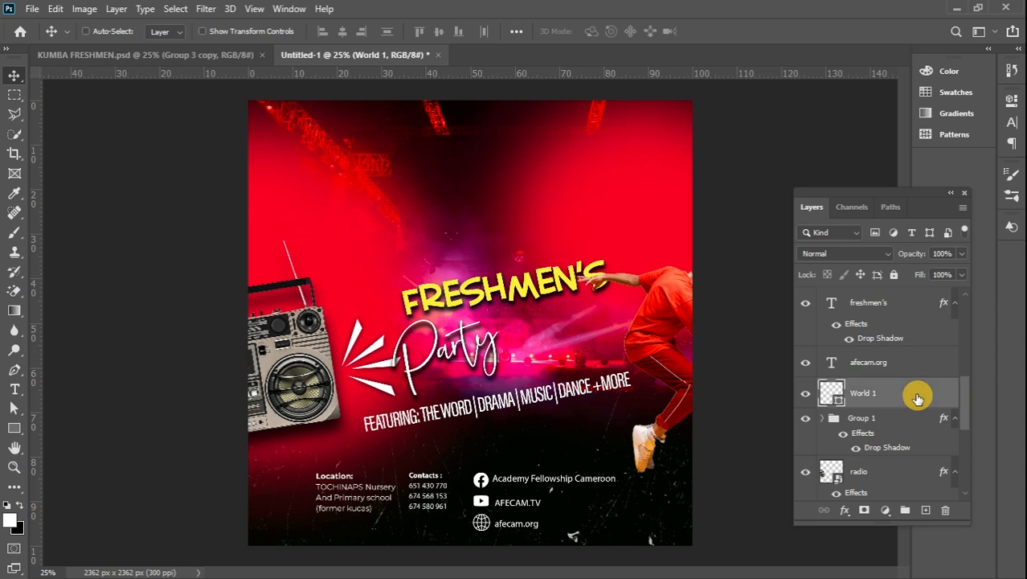
pyautogui.hotkey('ctrl', 't')
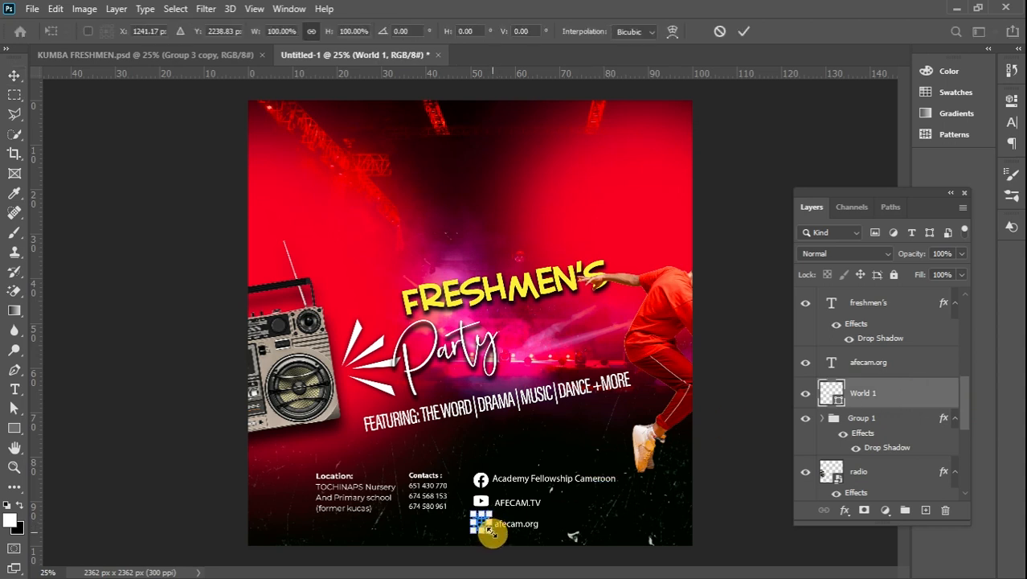
pyautogui.moveTo(490, 533); pyautogui.dragTo(486, 530)
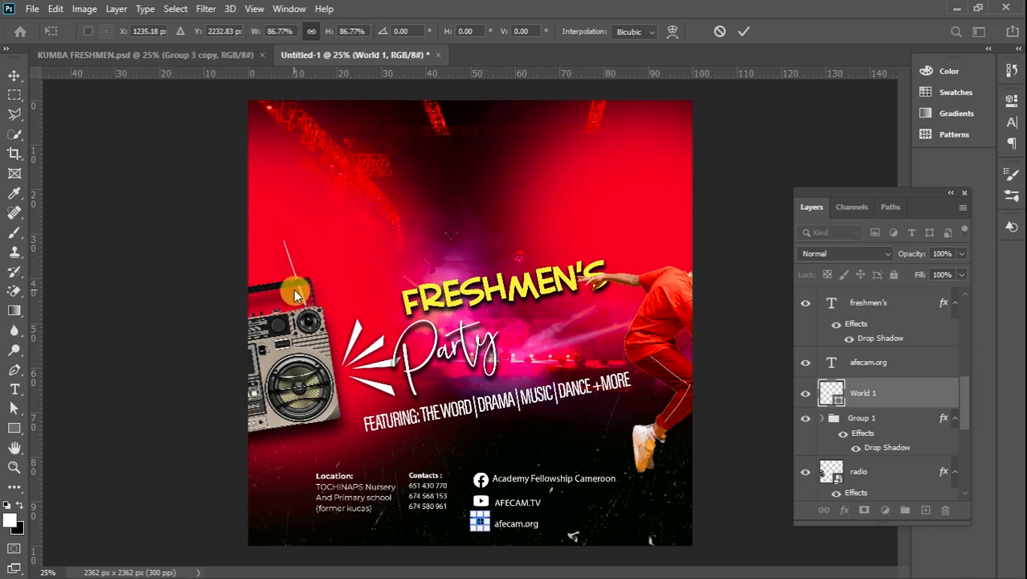
pyautogui.click(13, 94)
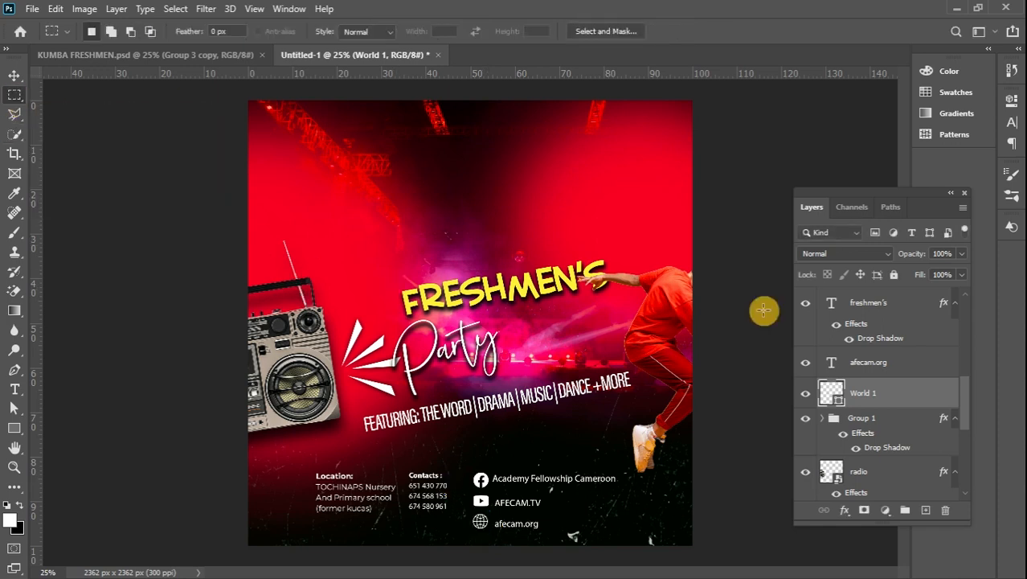
# Nudge the "Academy Fellowship Cameroon" text slightly right and up to line up with the two lines below it.
pyautogui.click(881, 365)
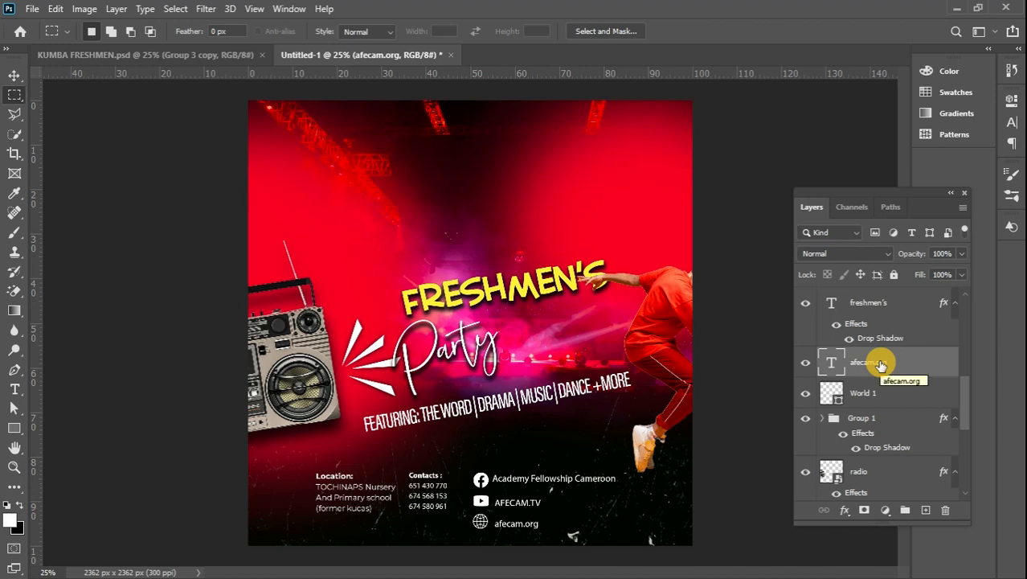
pyautogui.scroll(4, 964, 378)
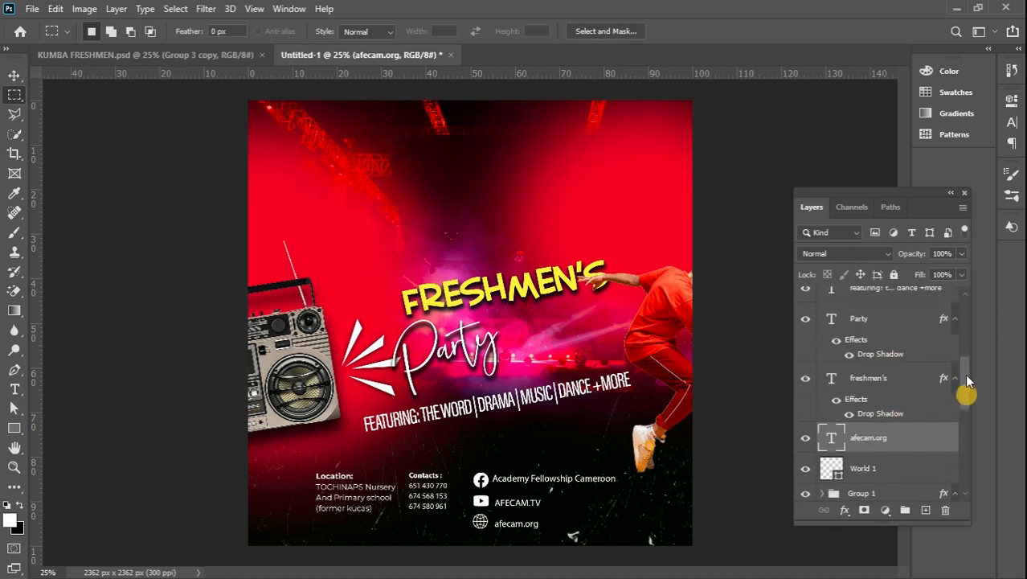
pyautogui.scroll(3, 963, 376)
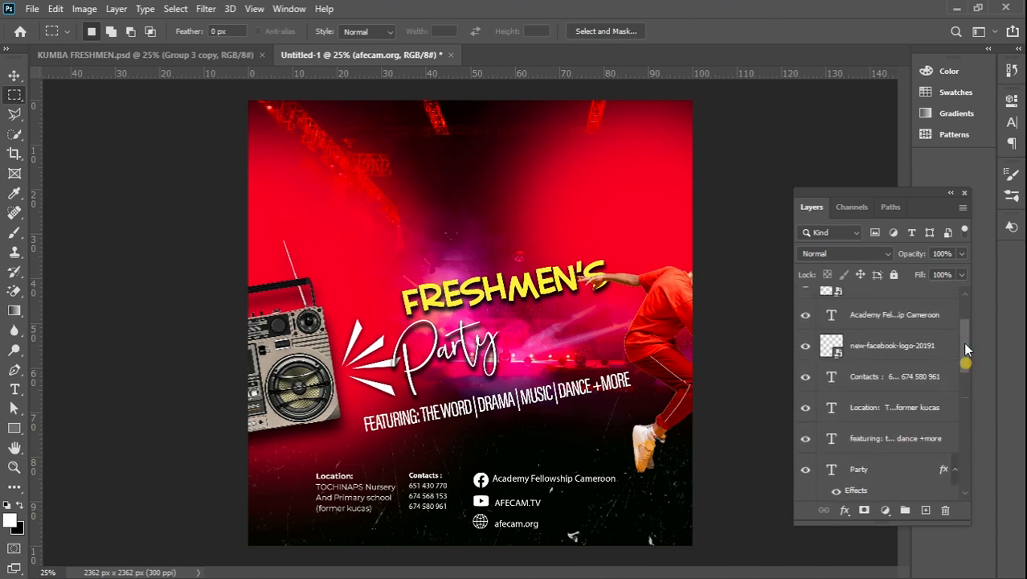
pyautogui.click(918, 336)
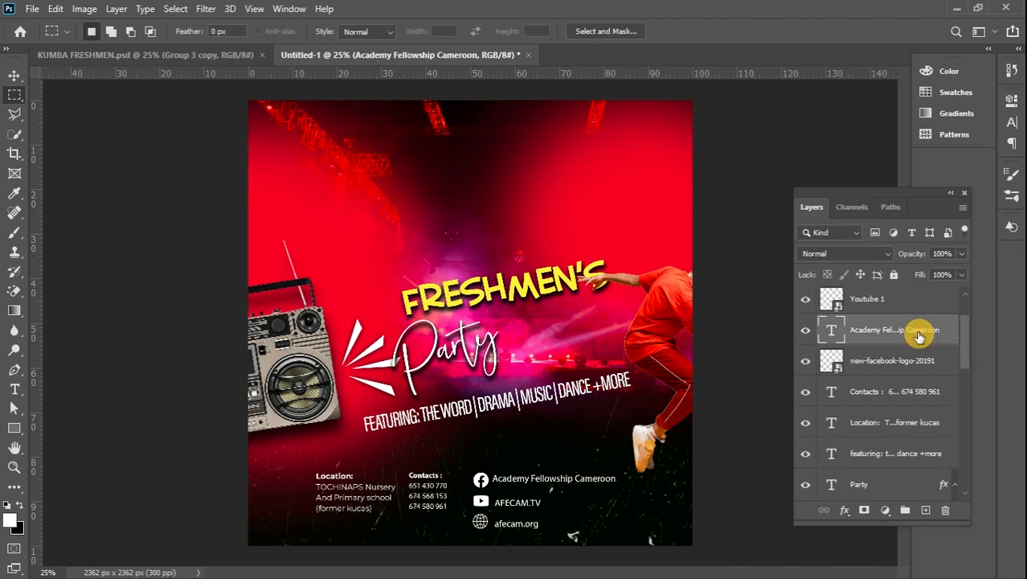
pyautogui.press('v')
pyautogui.hotkey('shift', 'Right')
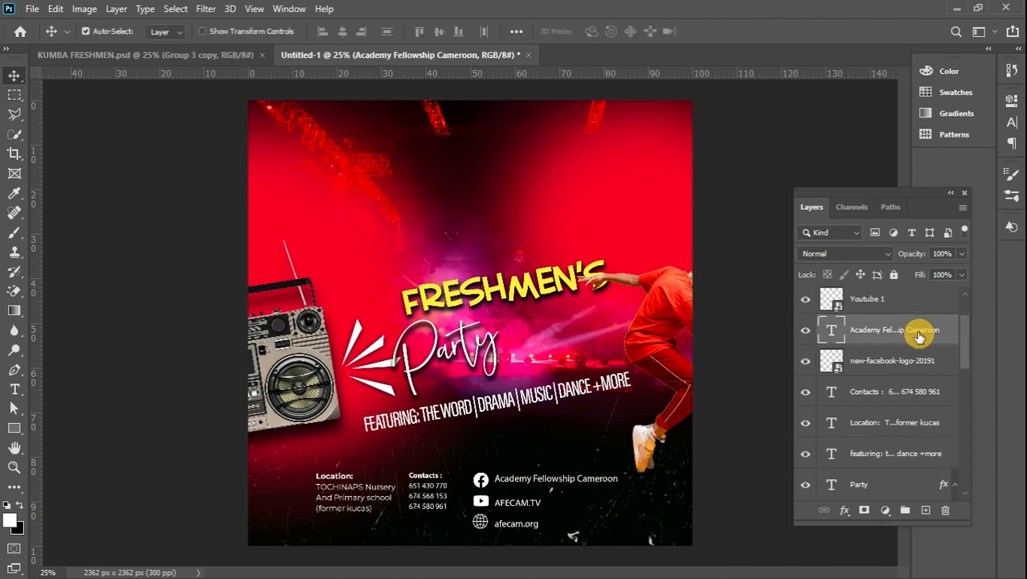
pyautogui.press('Right')
pyautogui.press('Up')
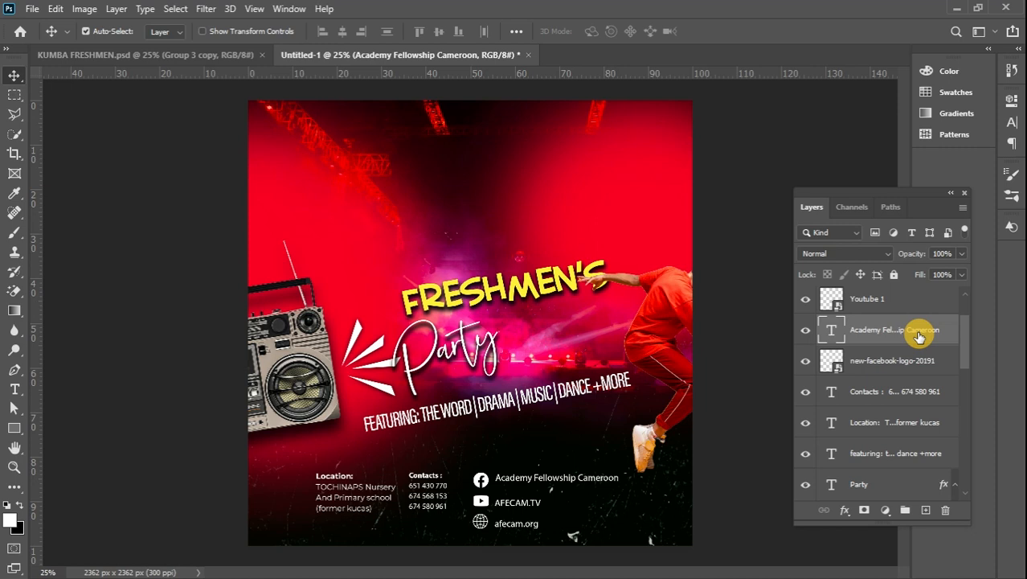
pyautogui.press('Right')
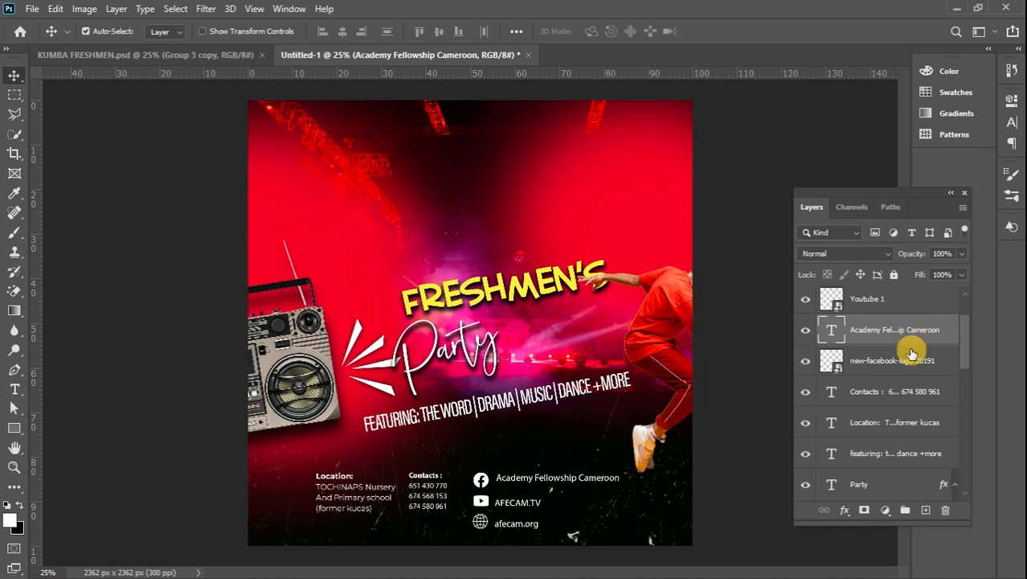
# Group the Facebook, YouTube and globe icons with their three text lines and name the group "social media".
pyautogui.press('ctrl')
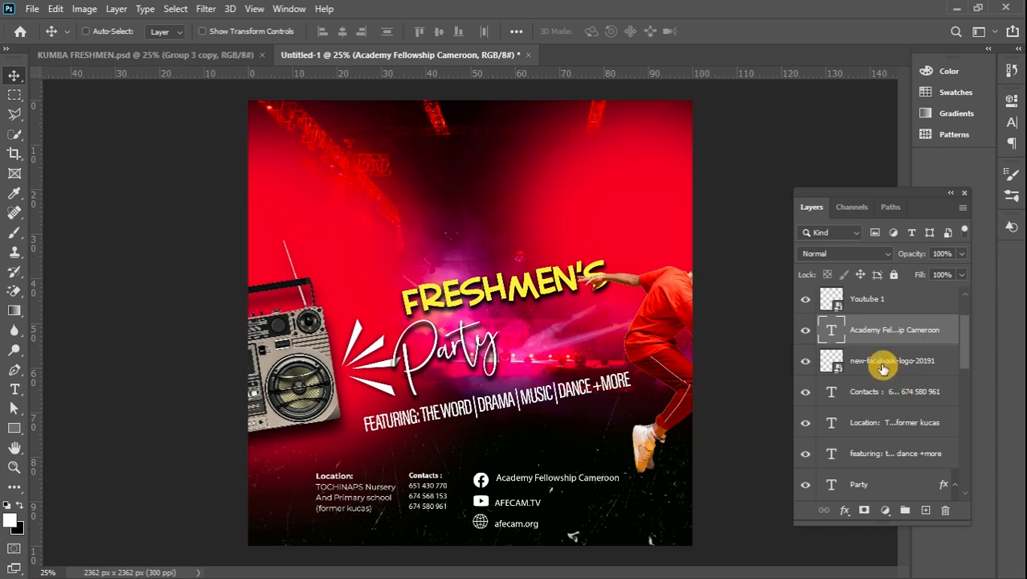
pyautogui.keyDown('ctrl'); pyautogui.click(883, 366); pyautogui.keyUp('ctrl')
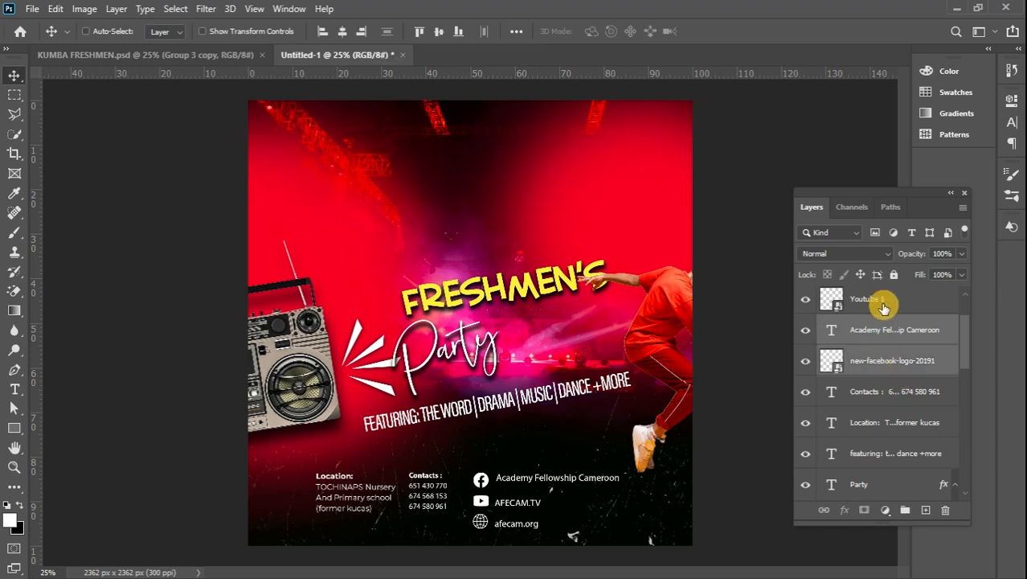
pyautogui.keyDown('ctrl'); pyautogui.click(882, 304); pyautogui.keyUp('ctrl')
pyautogui.scroll(2, 959, 337)
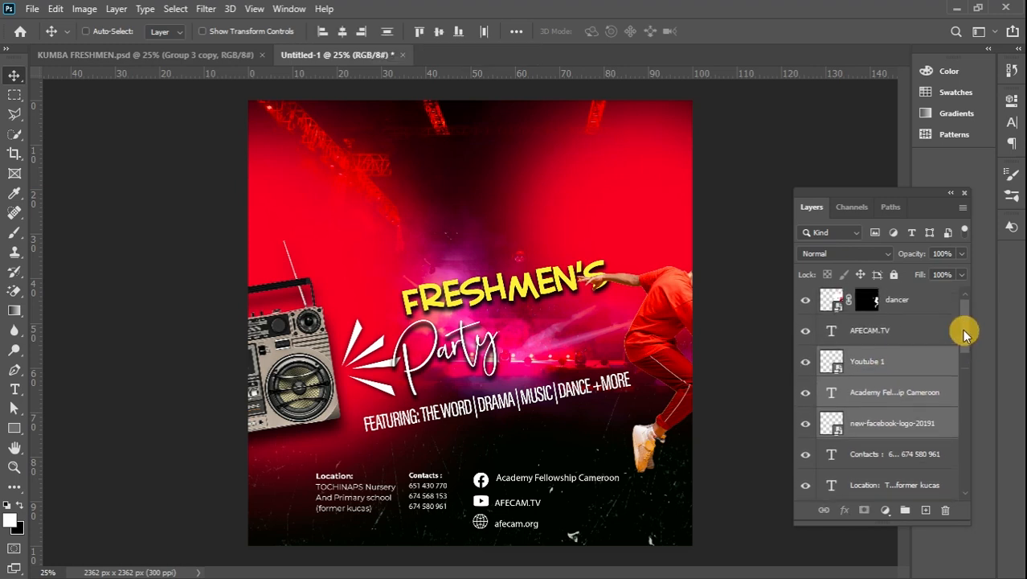
pyautogui.keyDown('ctrl'); pyautogui.click(914, 335); pyautogui.keyUp('ctrl')
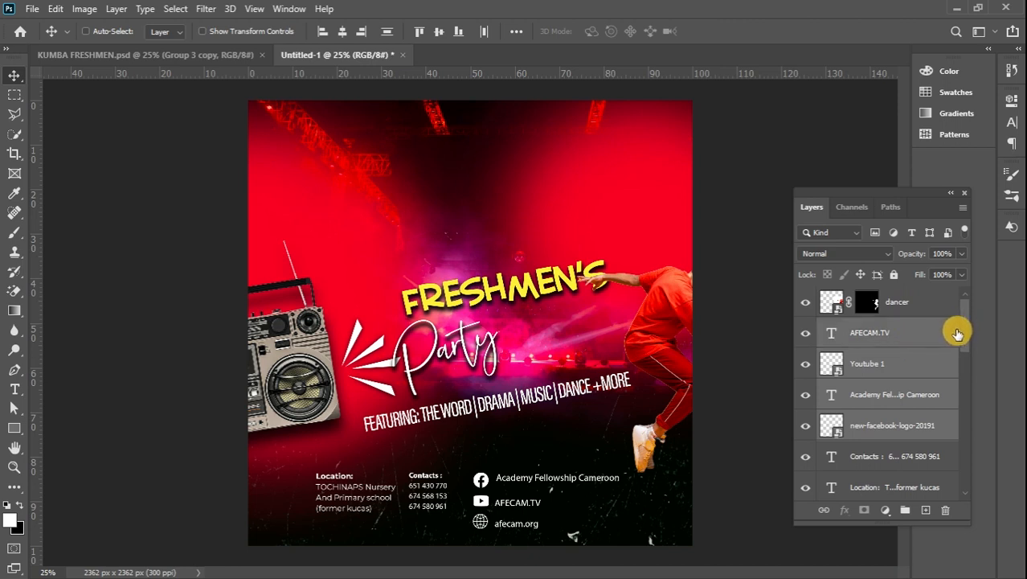
pyautogui.moveTo(963, 330); pyautogui.dragTo(962, 399)
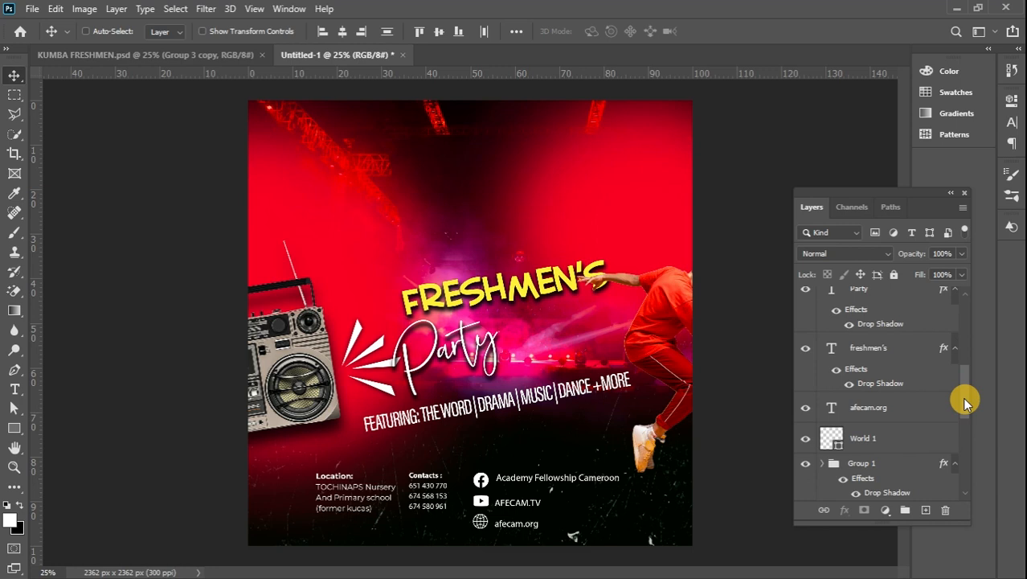
pyautogui.click(908, 434)
pyautogui.keyDown('ctrl'); pyautogui.click(906, 408); pyautogui.keyUp('ctrl')
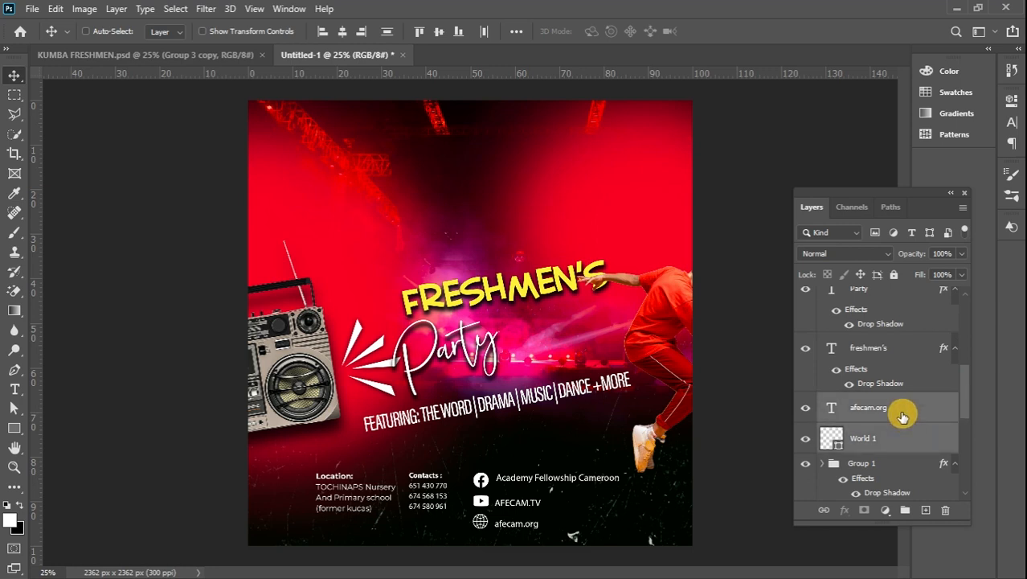
pyautogui.click(905, 510)
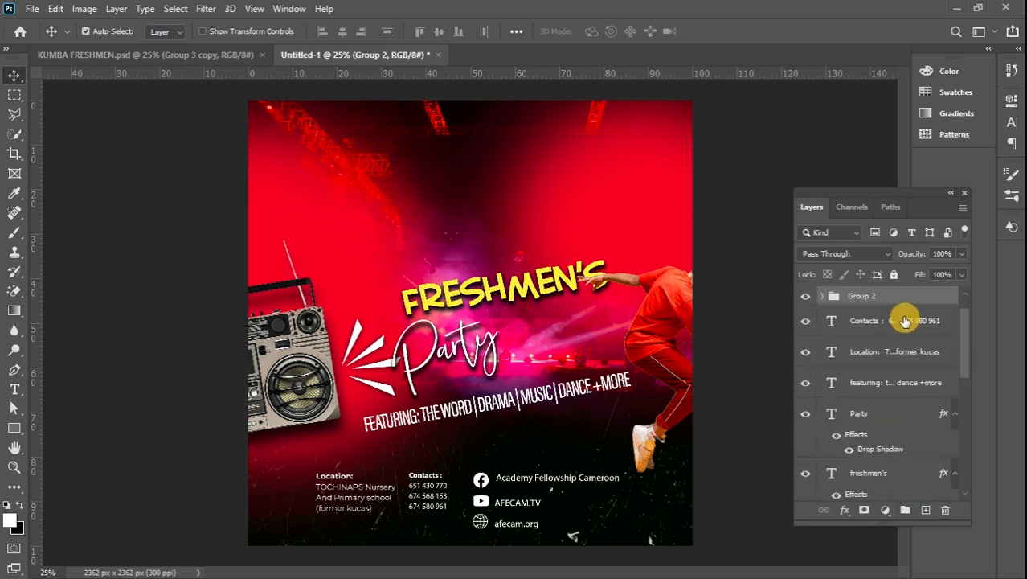
pyautogui.doubleClick(861, 297)
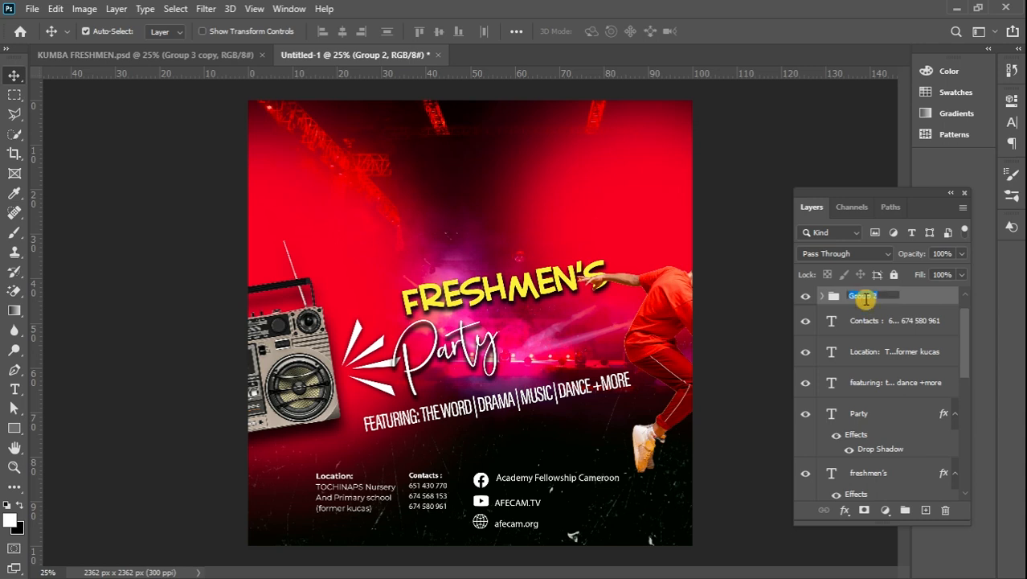
pyautogui.write('social media')
pyautogui.click(11, 76)
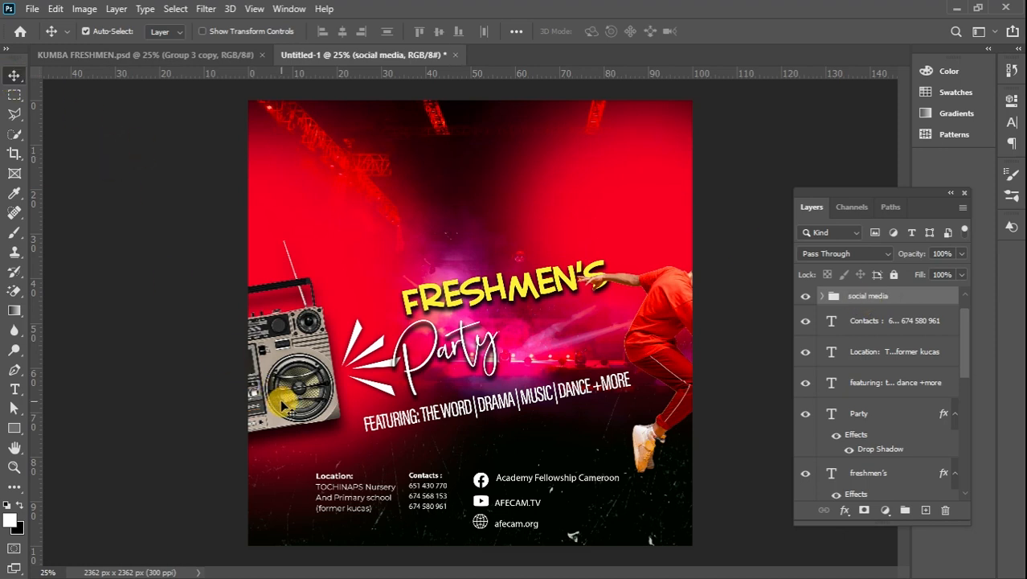
# Scale the social media group down to 62.69% and place it beside the Contacts block.
pyautogui.hotkey('ctrl', 't')
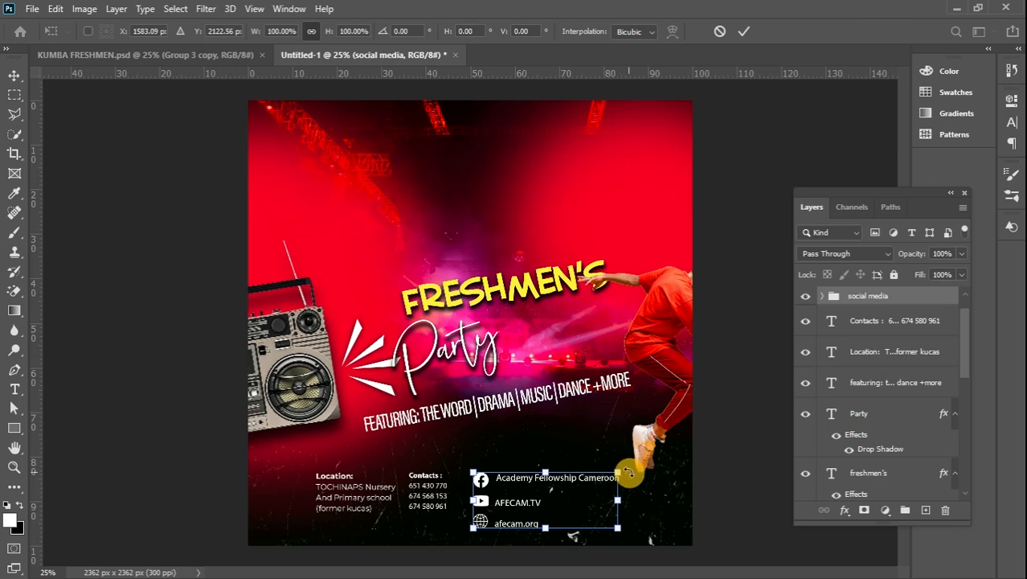
pyautogui.moveTo(622, 471); pyautogui.dragTo(526, 486)
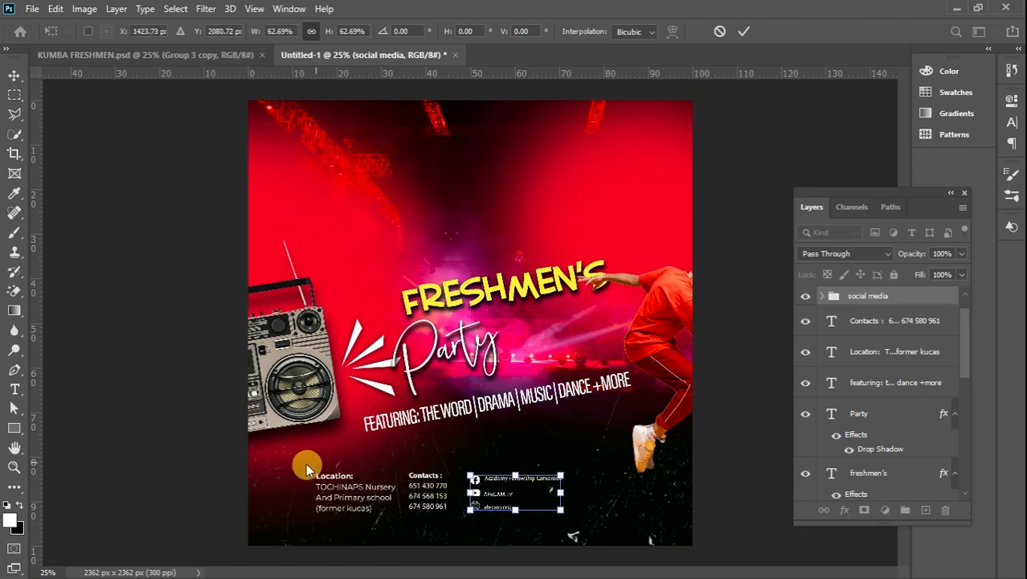
pyautogui.press('Return')
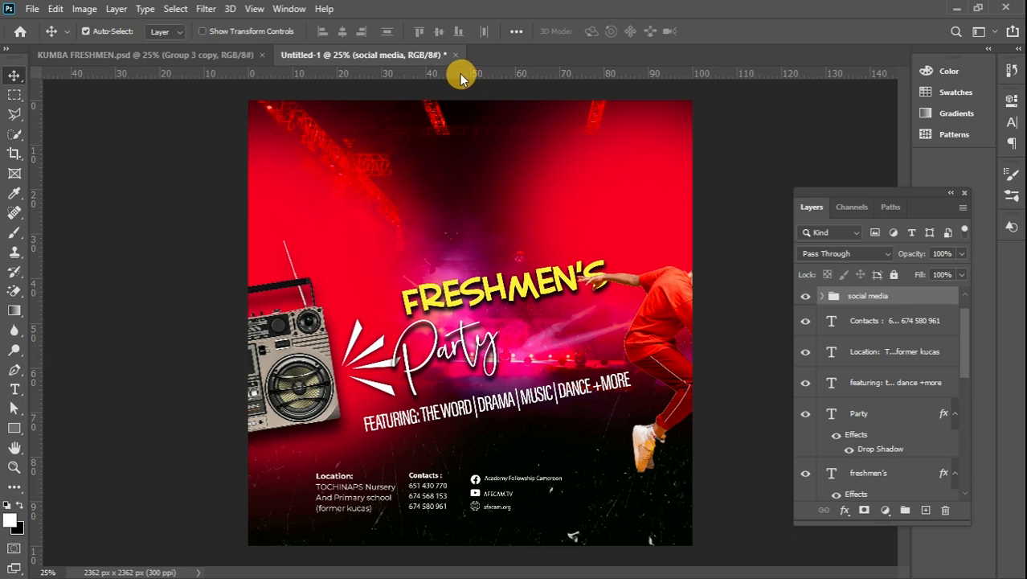
# Place a horizontal guide just above the bottom details and nudge the Location text up to it.
pyautogui.moveTo(460, 75); pyautogui.dragTo(431, 467)
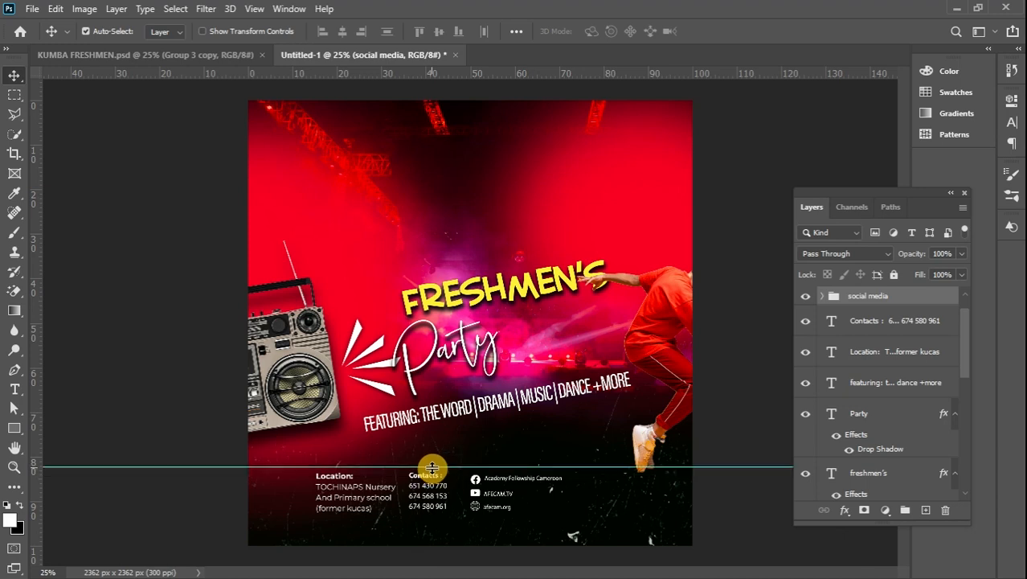
pyautogui.click(912, 354)
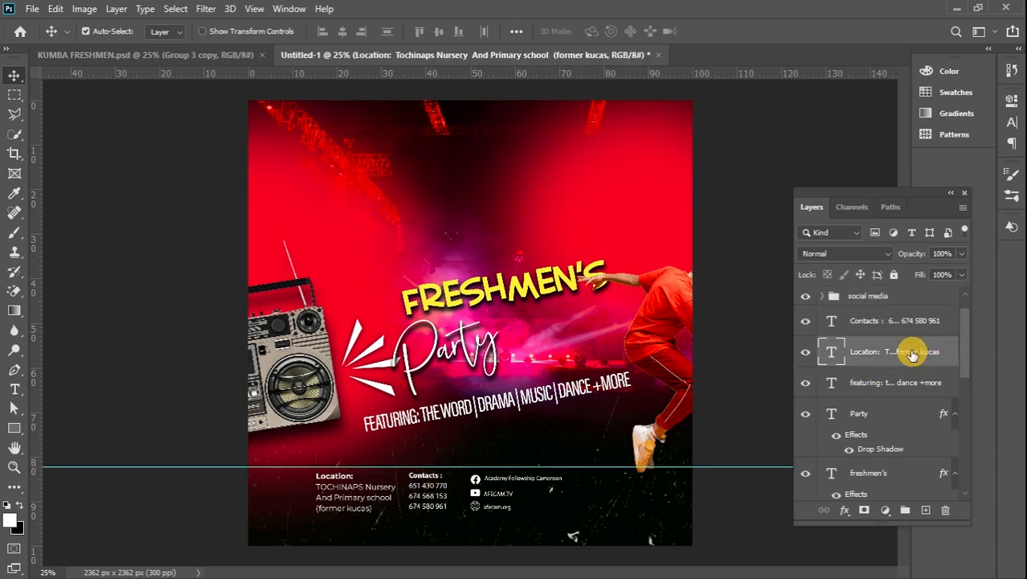
pyautogui.press('Up')
pyautogui.press('Up')
pyautogui.press('Up')
pyautogui.press('Up')
pyautogui.press('Up')
pyautogui.press('Up')
pyautogui.press('Up')
pyautogui.press('Up')
pyautogui.press('Up')
pyautogui.press('Up')
pyautogui.press('Up')
pyautogui.press('Up')
pyautogui.press('Up')
pyautogui.press('Up')
pyautogui.press('Up')
pyautogui.press('Up')
pyautogui.press('Up')
pyautogui.press('Up')
pyautogui.press('Up')
pyautogui.press('Up')
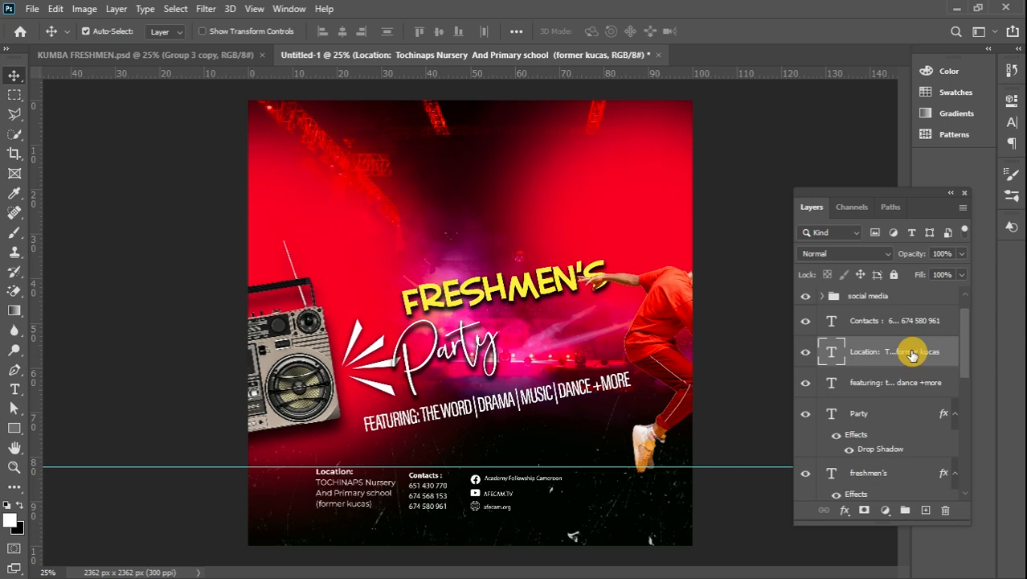
pyautogui.press('Up')
pyautogui.press('Up')
pyautogui.press('Up')
pyautogui.press('Up')
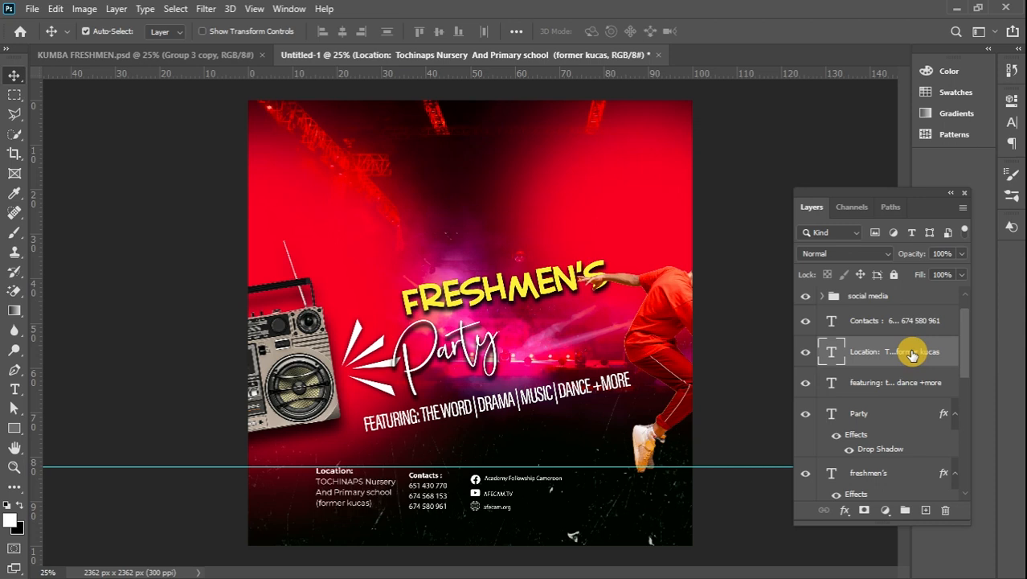
# Nudge the Contacts text up so its heading lines up with the Location heading under the guide.
pyautogui.click(900, 326)
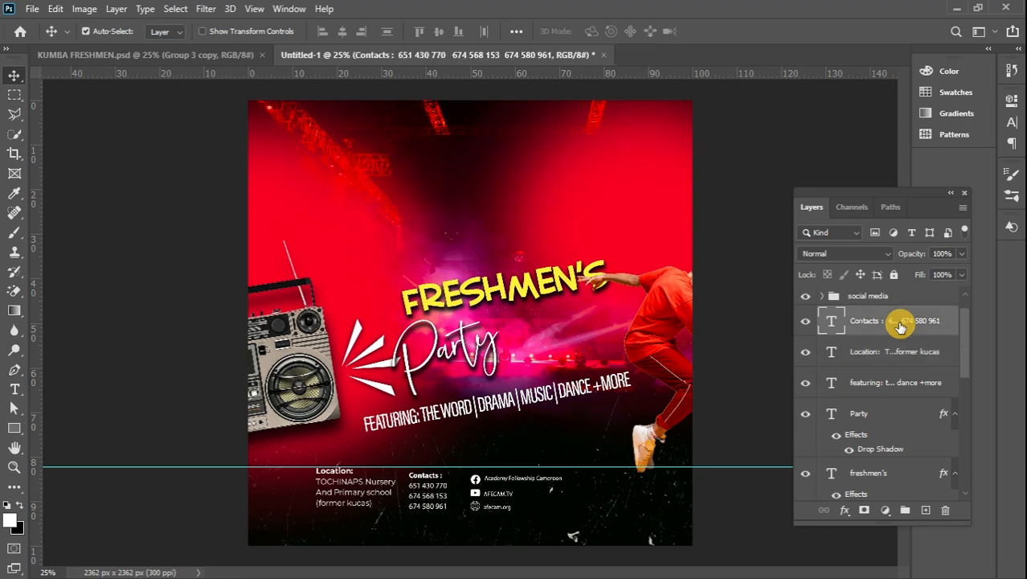
pyautogui.press('Up')
pyautogui.press('Up')
pyautogui.press('Up')
pyautogui.press('Up')
pyautogui.press('Up')
pyautogui.press('Up')
pyautogui.press('Up')
pyautogui.press('Up')
pyautogui.press('Up')
pyautogui.press('Up')
pyautogui.press('Up')
pyautogui.press('Up')
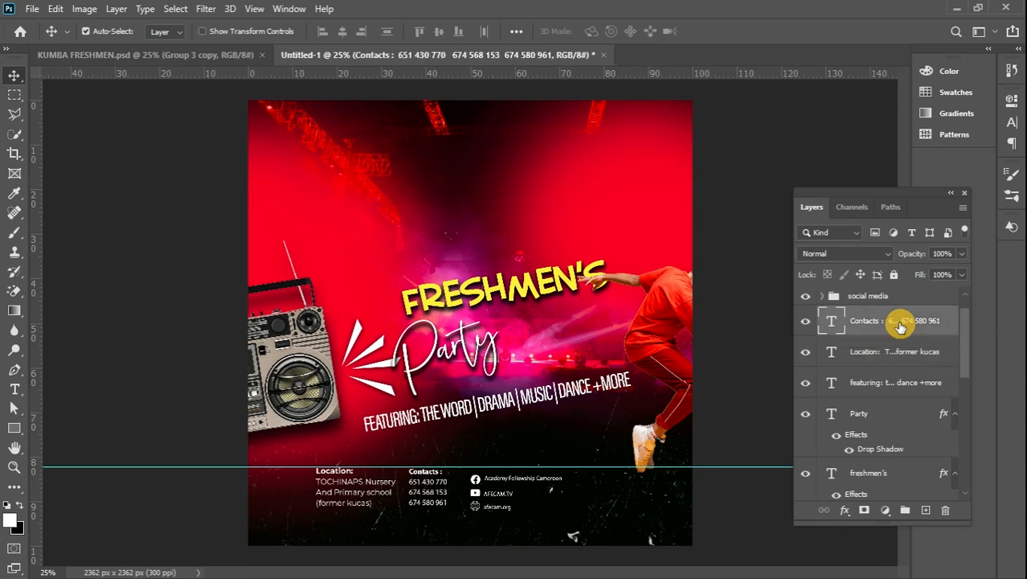
pyautogui.press('Up')
pyautogui.press('Up')
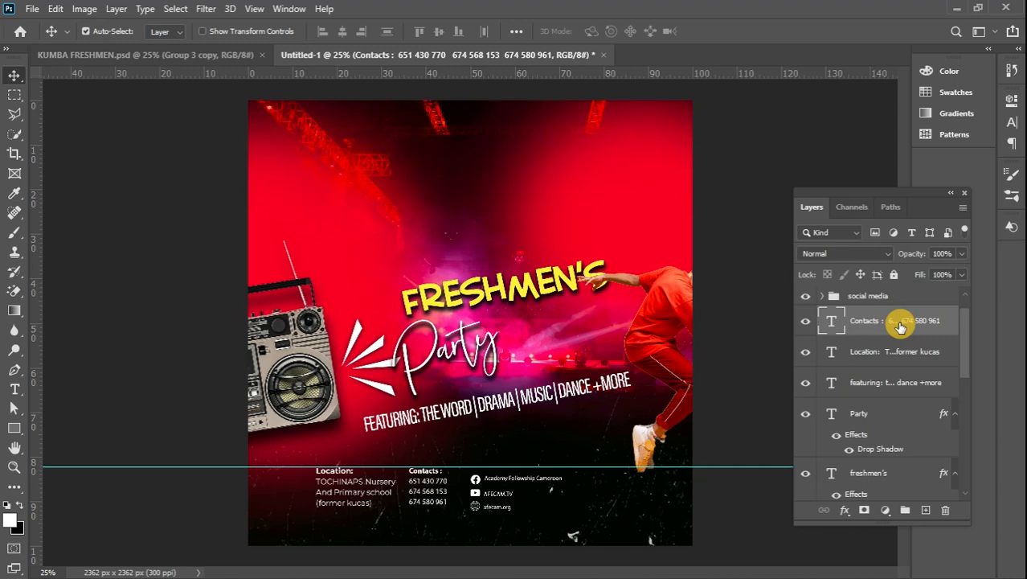
pyautogui.press('Down')
pyautogui.press('Down')
pyautogui.press('Down')
pyautogui.press('Down')
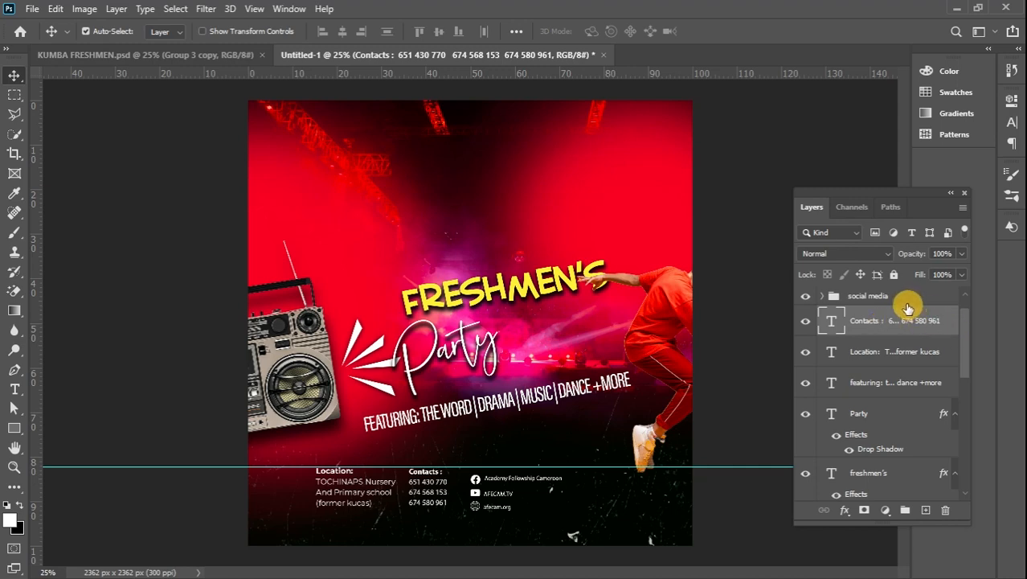
# Nudge the social media group up so its first line aligns with the Location and Contacts headings.
pyautogui.click(903, 298)
pyautogui.press('Up')
pyautogui.press('Up')
pyautogui.press('Up')
pyautogui.press('Up')
pyautogui.press('Up')
pyautogui.press('Up')
pyautogui.press('Up')
pyautogui.press('Up')
pyautogui.press('Up')
pyautogui.press('Up')
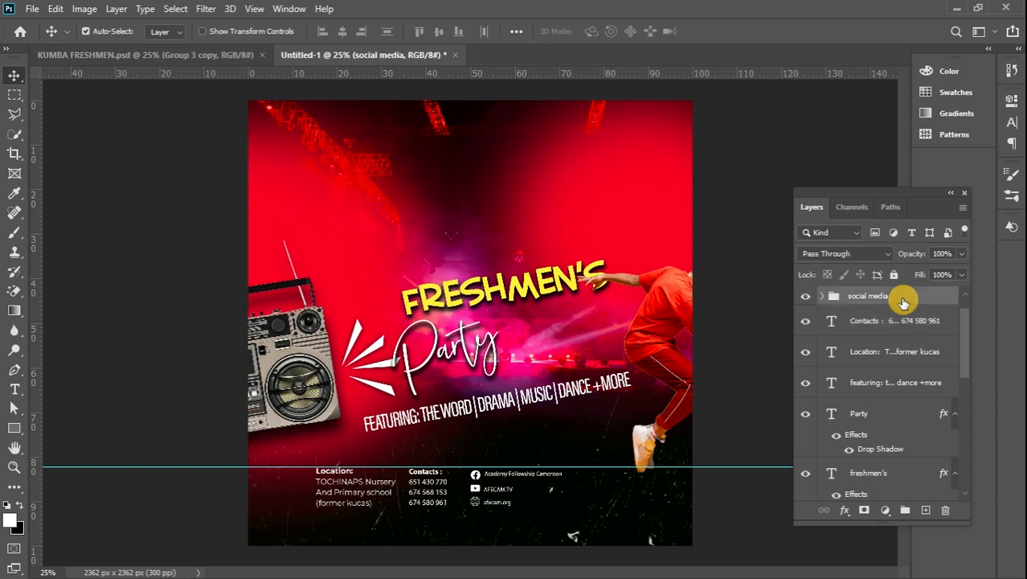
pyautogui.press('Up')
pyautogui.press('Up')
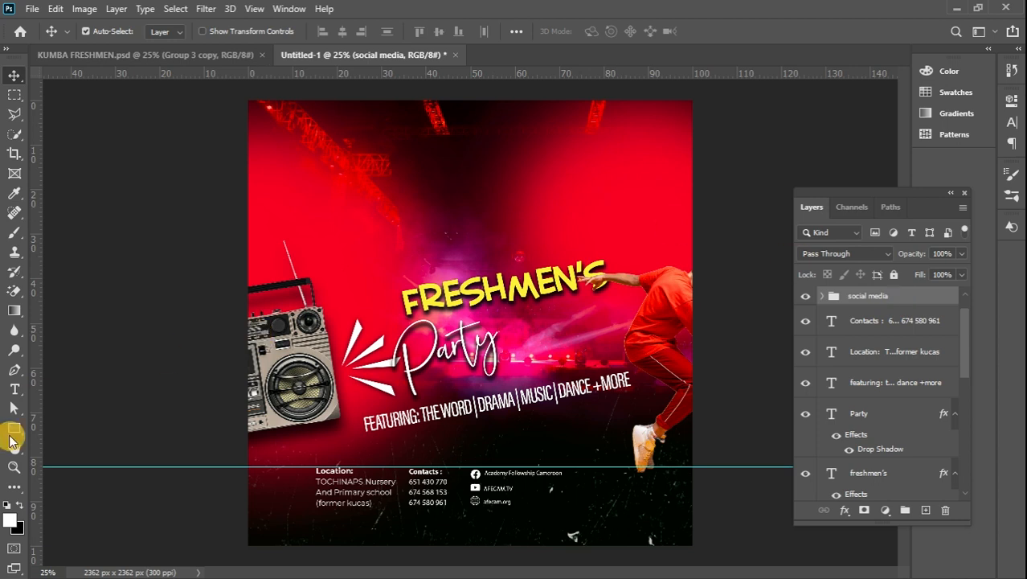
# Check the date in KUMBA FRESHMEN.psd and add the text "NOV 12TH" beside the social media group in Untitled-1.
pyautogui.click(14, 388)
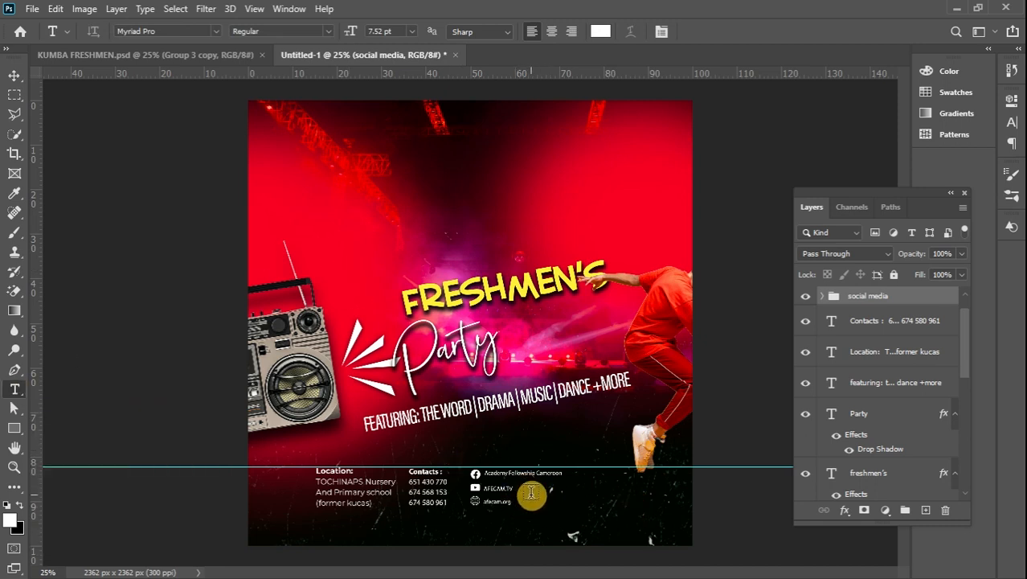
pyautogui.click(163, 55)
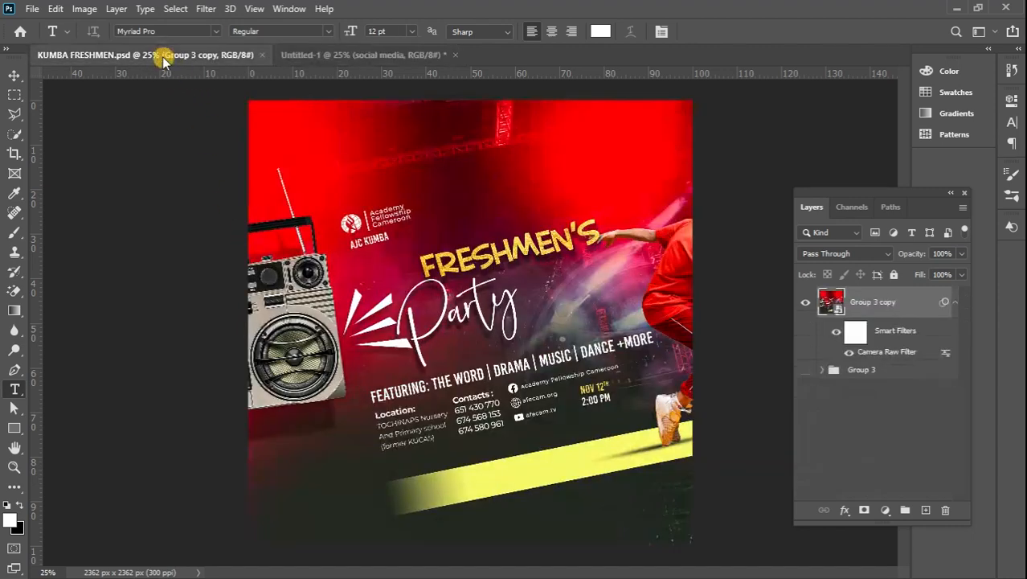
pyautogui.click(343, 58)
pyautogui.click(343, 58)
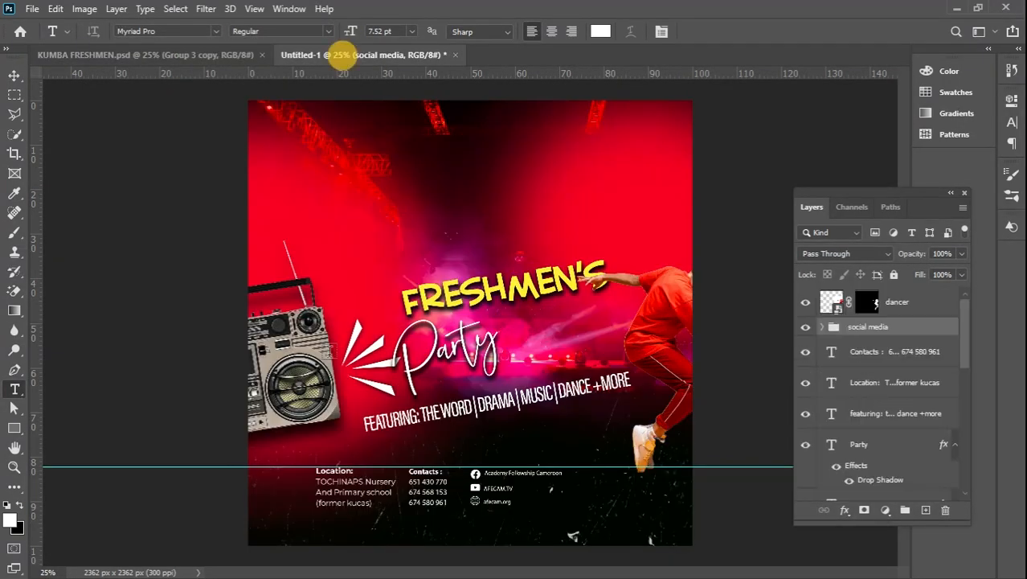
pyautogui.click(538, 493)
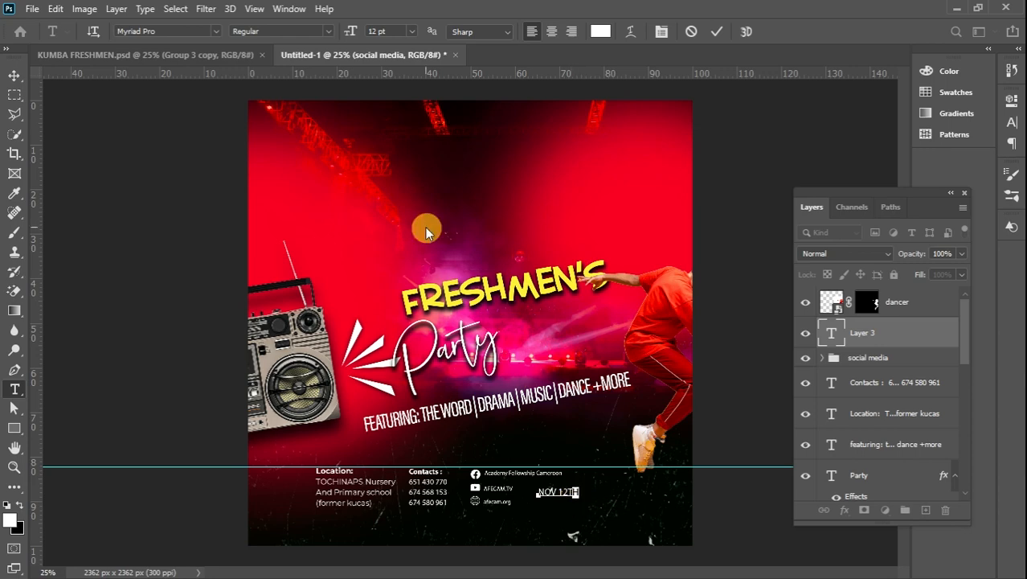
# Make the ending of the "NOV 12TH" text superscript using the Character settings.
pyautogui.click(287, 9)
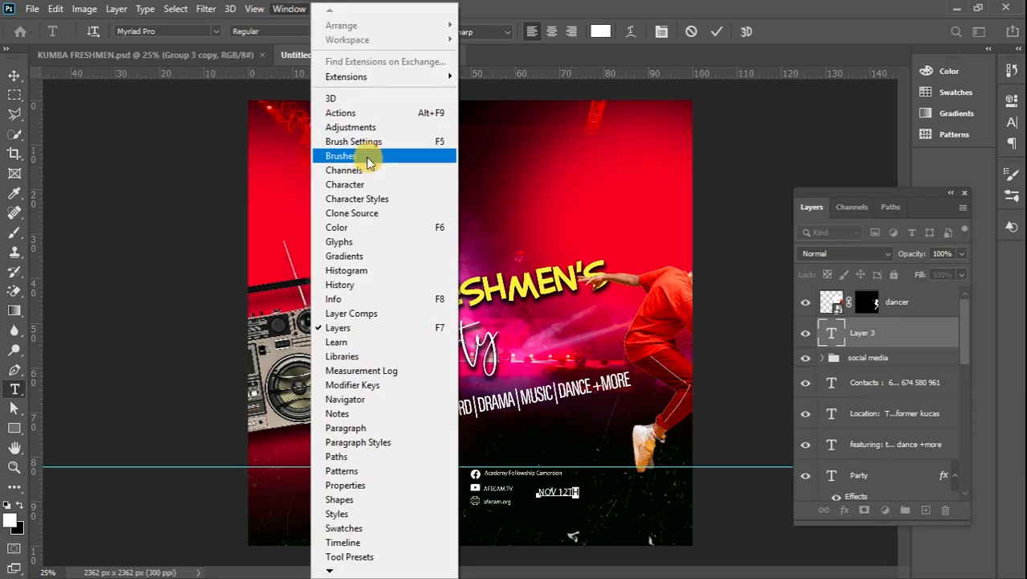
pyautogui.click(363, 188)
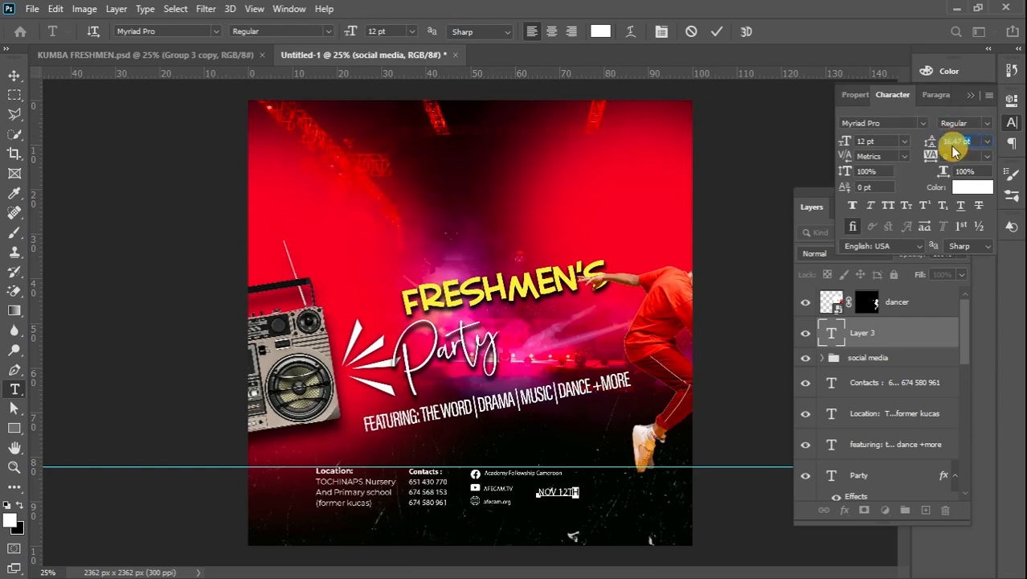
pyautogui.click(927, 207)
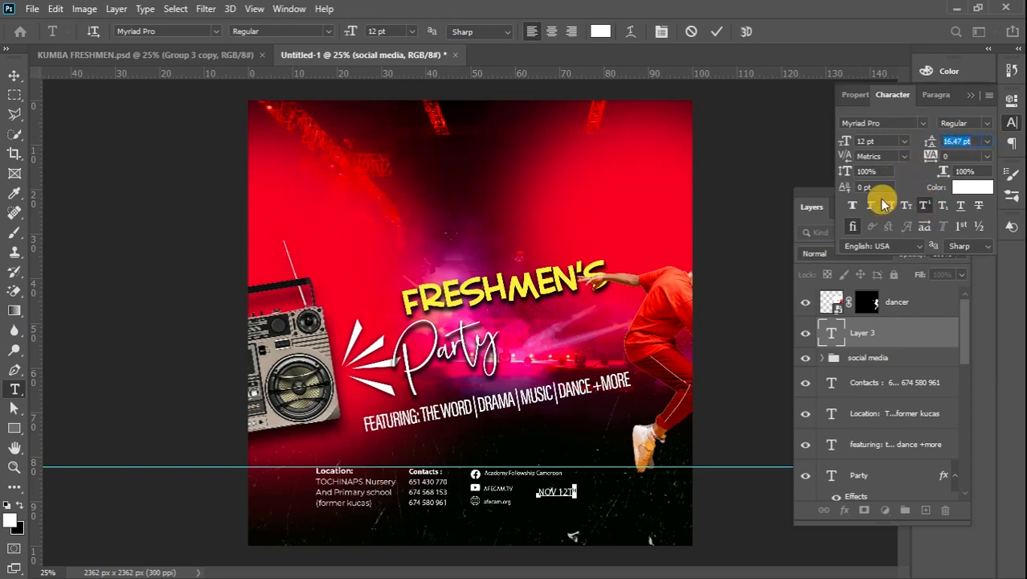
pyautogui.click(12, 78)
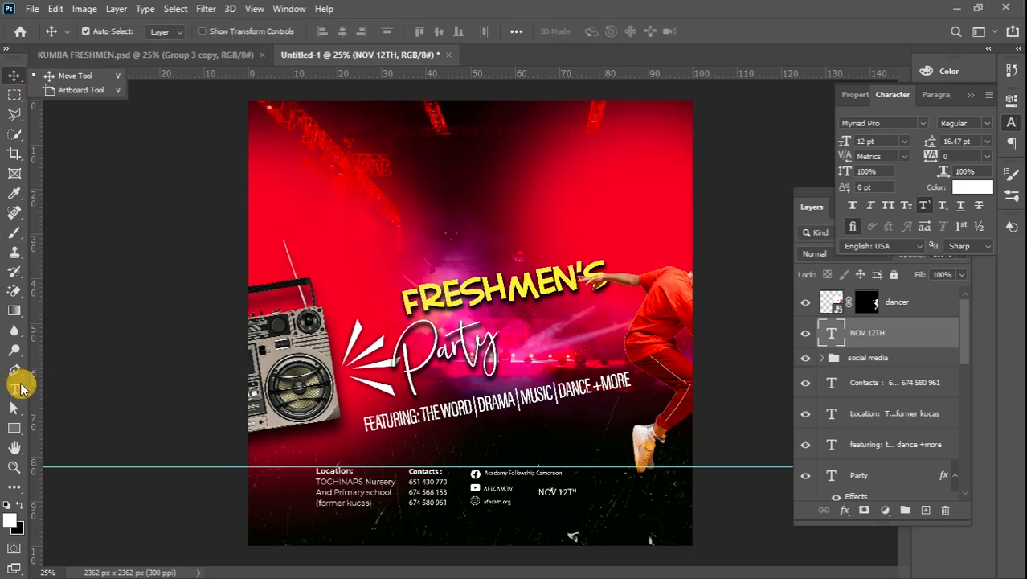
# Add the text "2:00PM" on a separate text layer below the date.
pyautogui.click(14, 389)
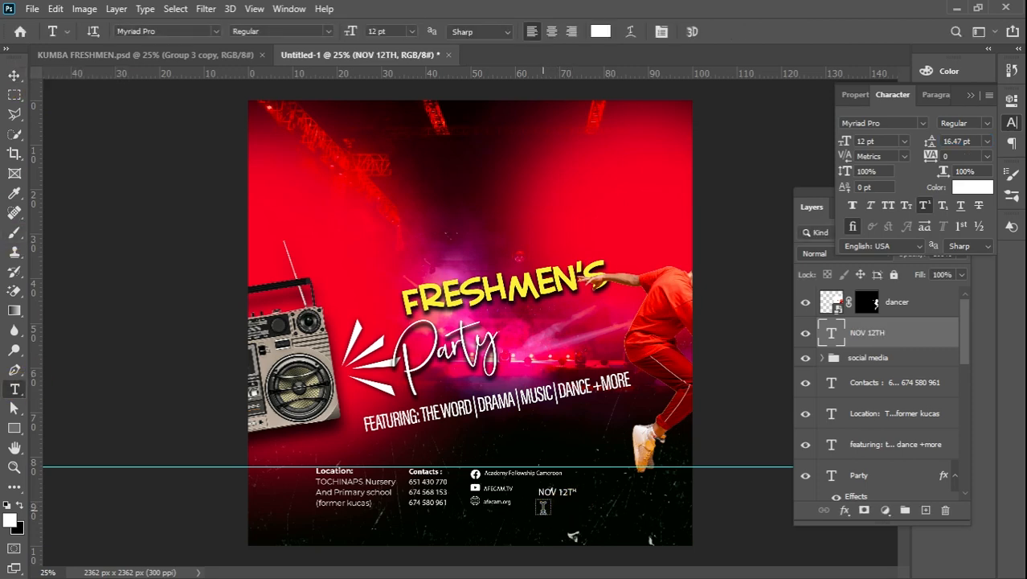
pyautogui.click(544, 507)
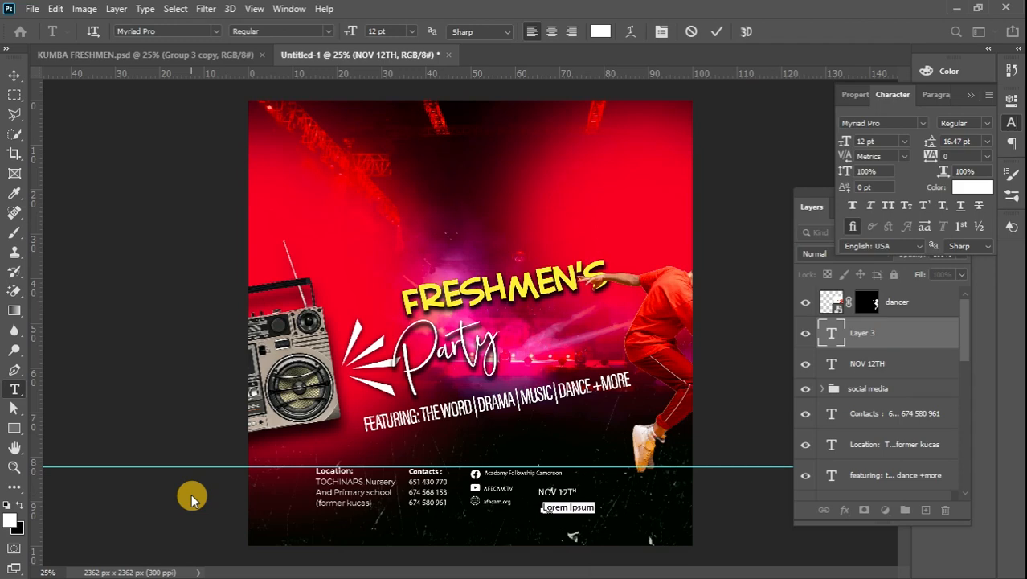
pyautogui.press('BackSpace')
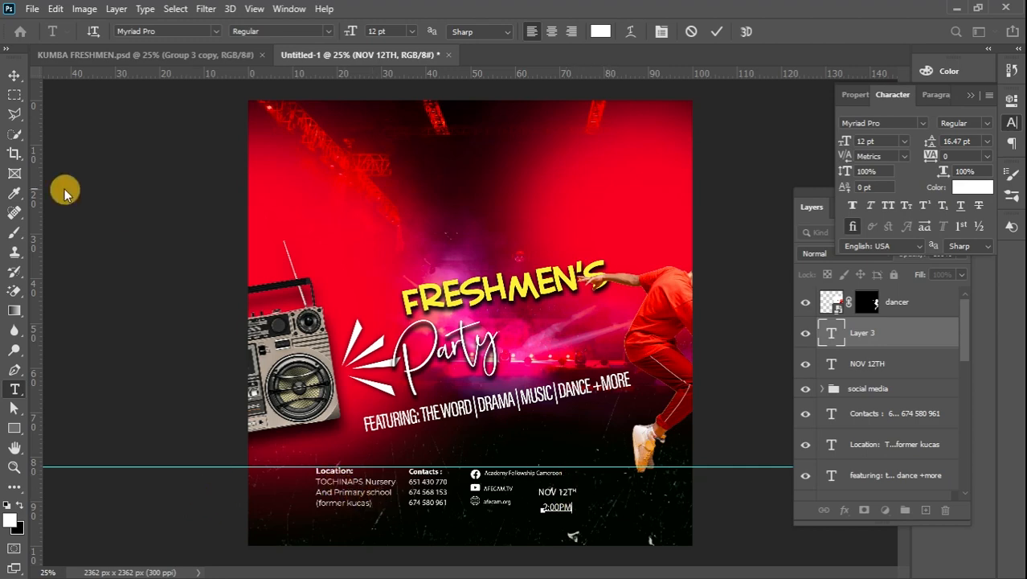
pyautogui.click(13, 75)
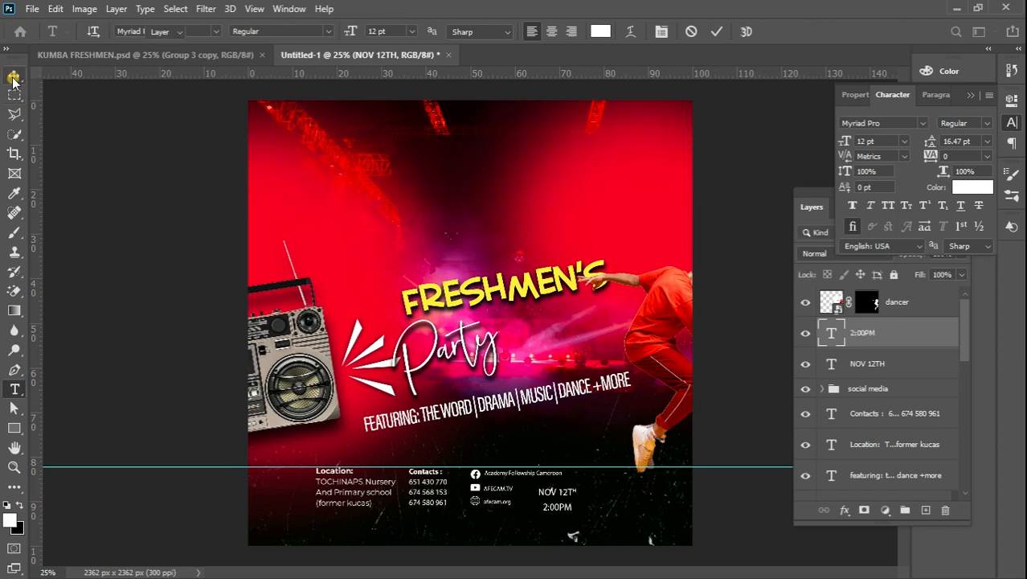
# Change the font of the "NOV 12TH" text to Bebas Regular.
pyautogui.click(561, 493)
pyautogui.doubleClick(561, 493)
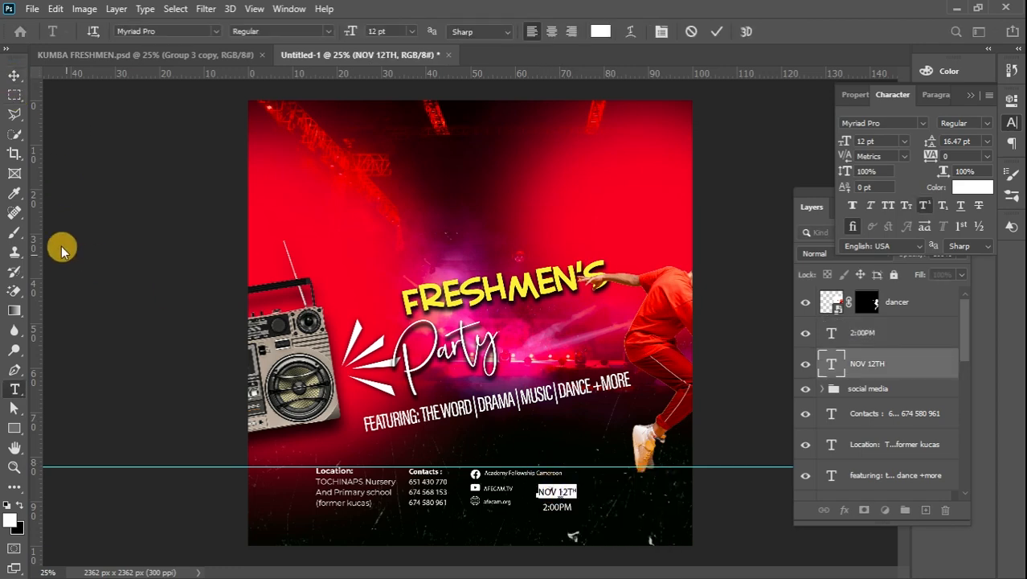
pyautogui.click(169, 31)
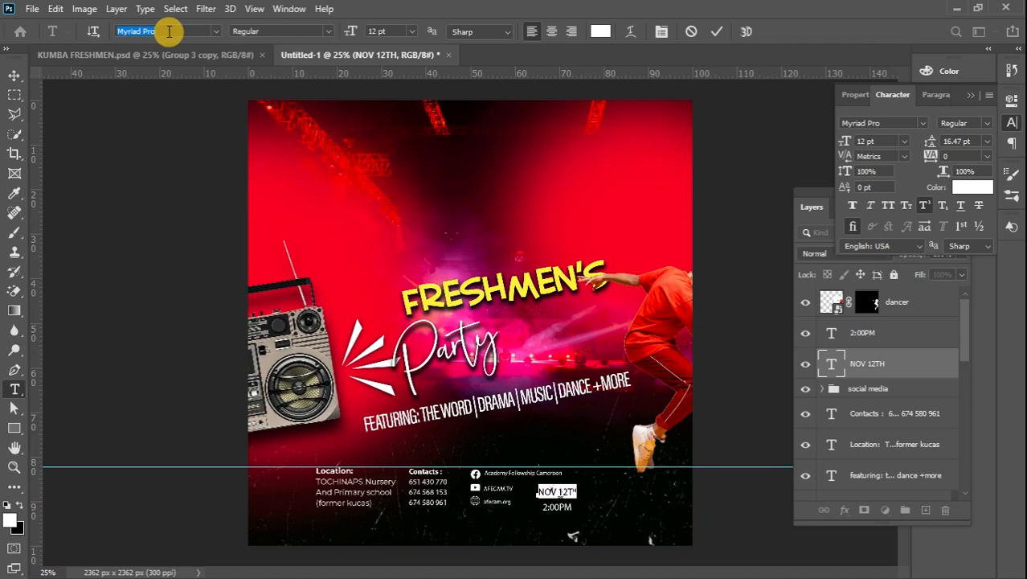
pyautogui.write('BEBAS')
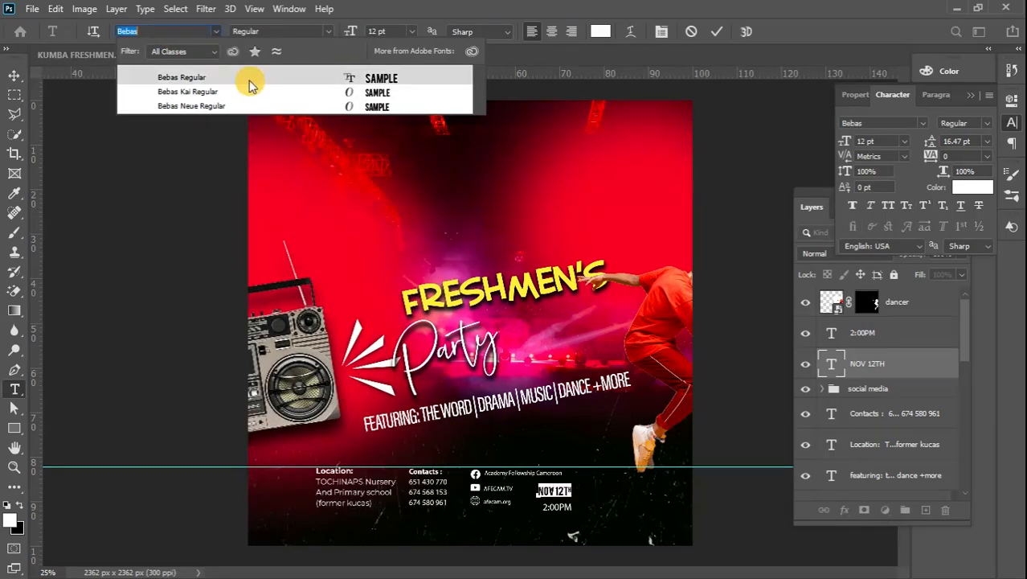
pyautogui.click(248, 81)
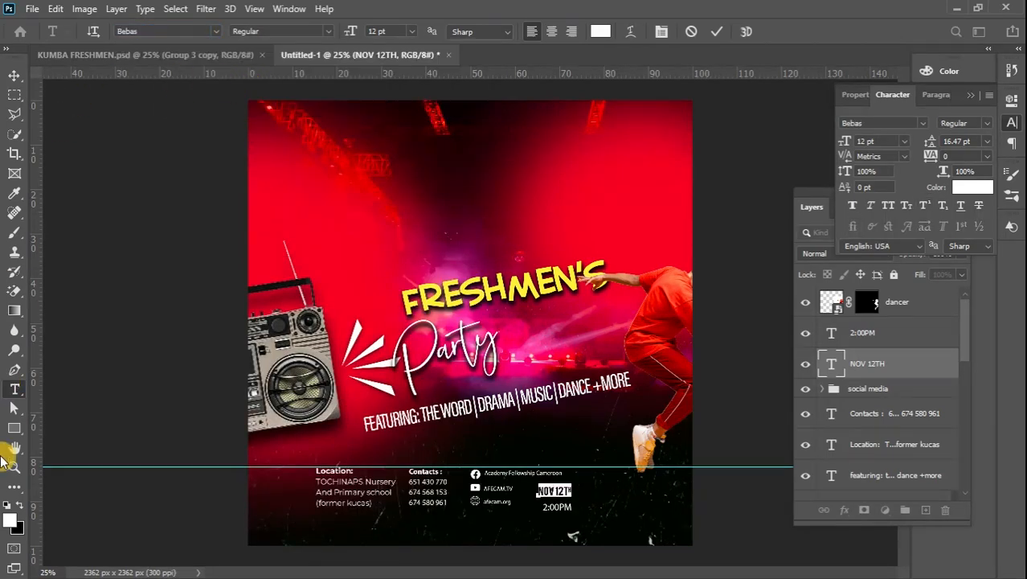
# Recolour the "NOV 12TH" text yellow (#f8f12e) by sampling the "FRESHMEN'S" title.
pyautogui.click(10, 520)
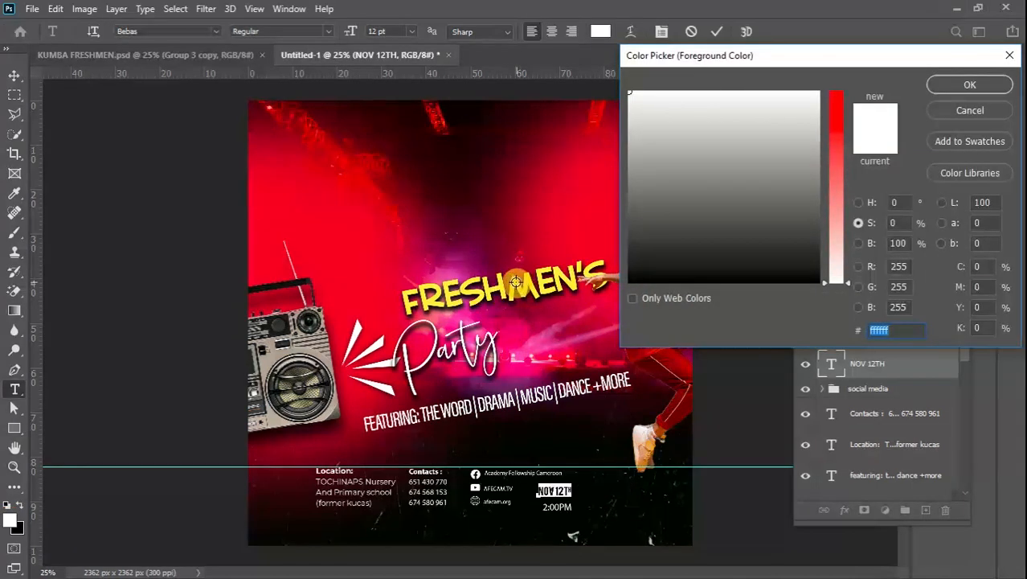
pyautogui.click(514, 285)
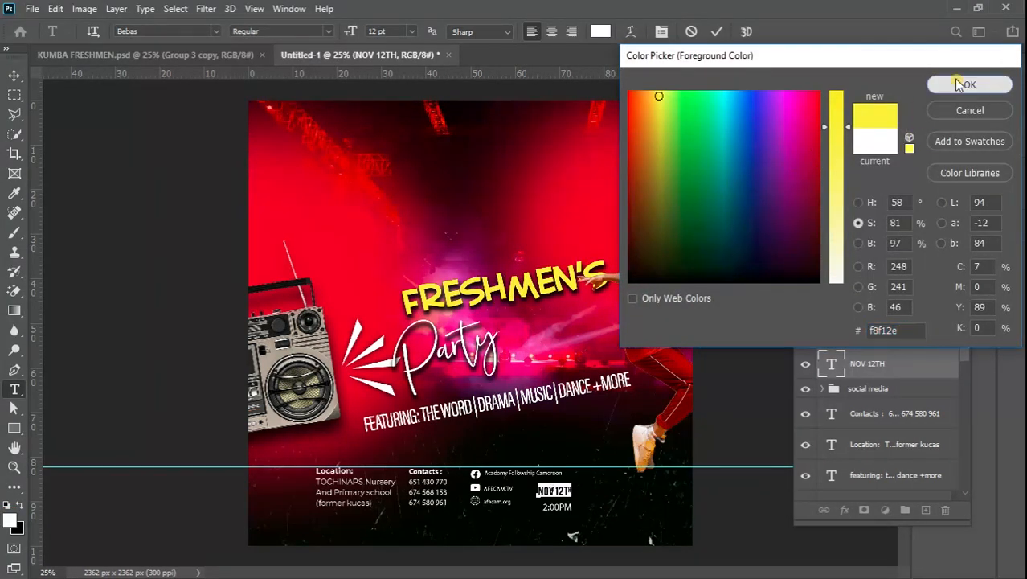
pyautogui.click(960, 82)
pyautogui.click(14, 95)
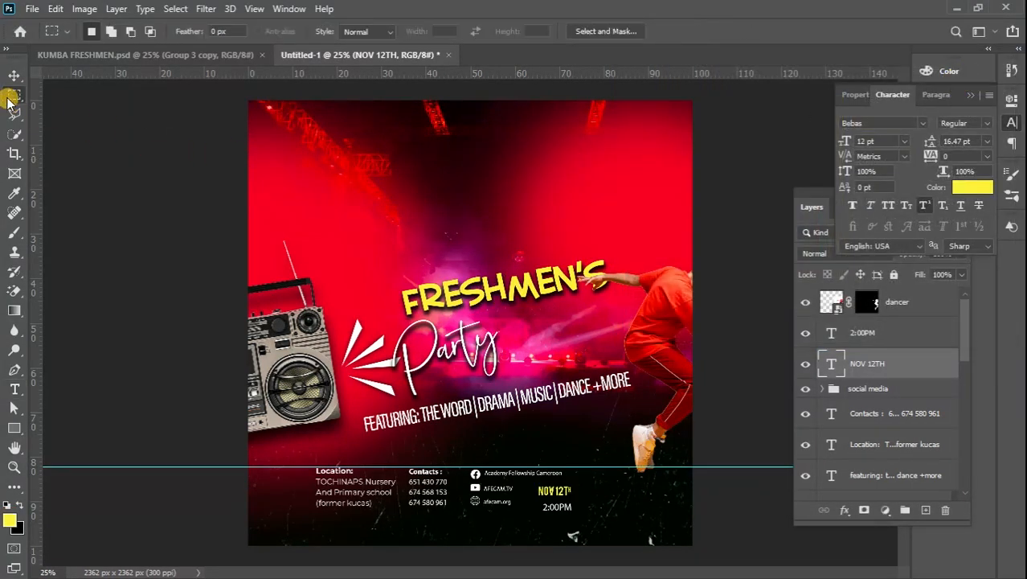
# Set the "2:00PM" text in Bebas Regular and shift it left to line up with the start of the date above.
pyautogui.doubleClick(831, 331)
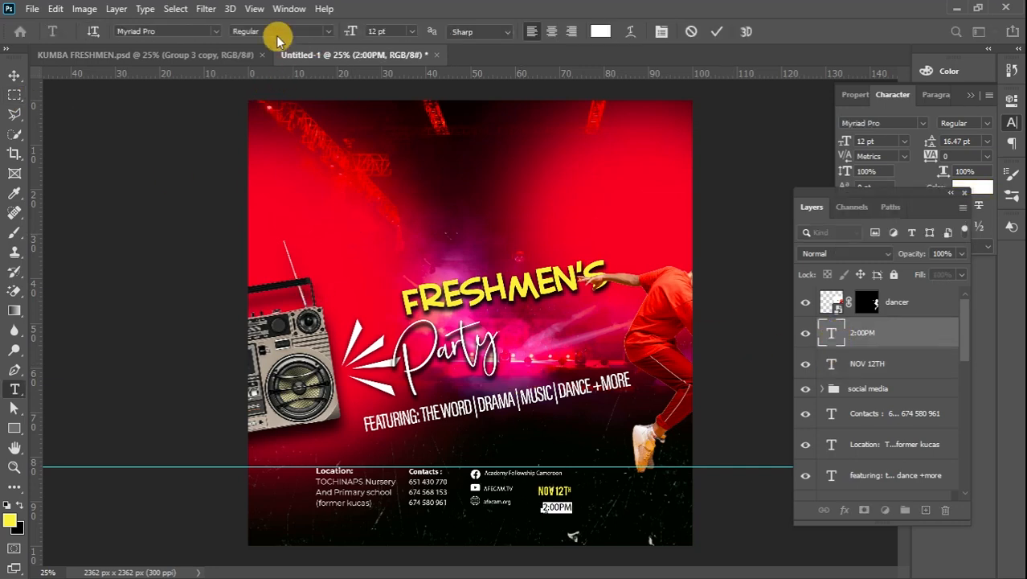
pyautogui.click(189, 33)
pyautogui.write('Bebas')
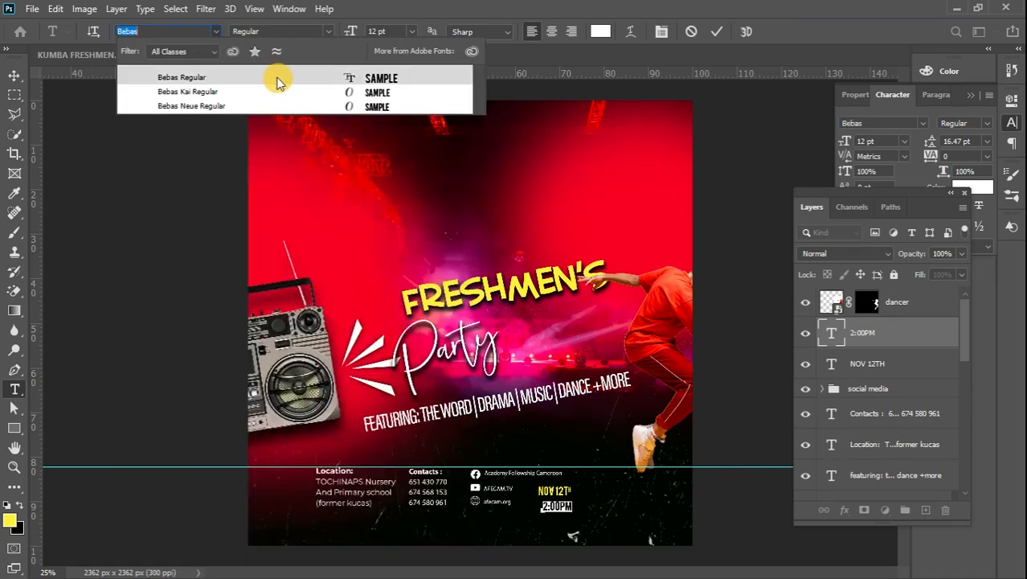
pyautogui.click(277, 80)
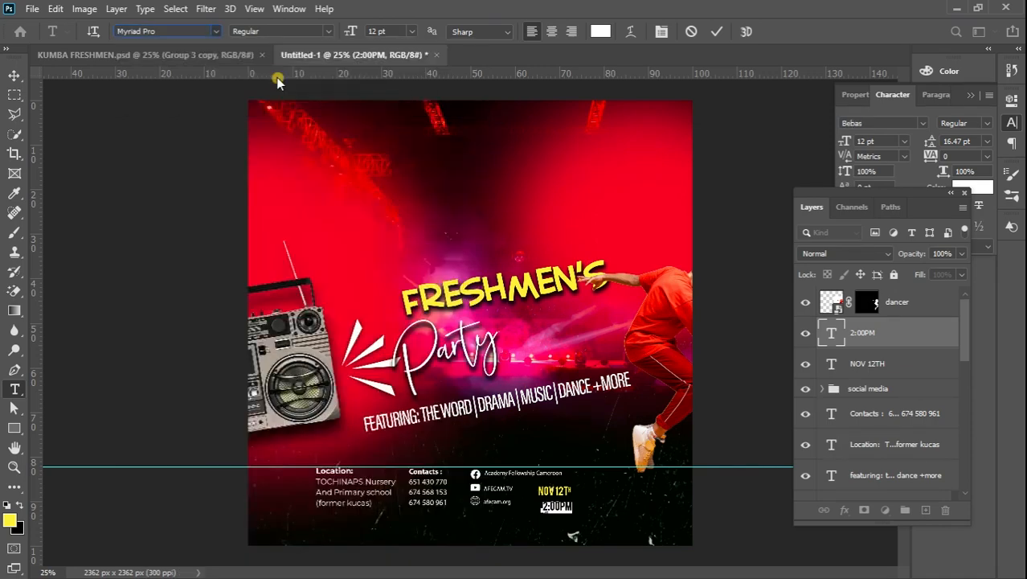
pyautogui.click(18, 78)
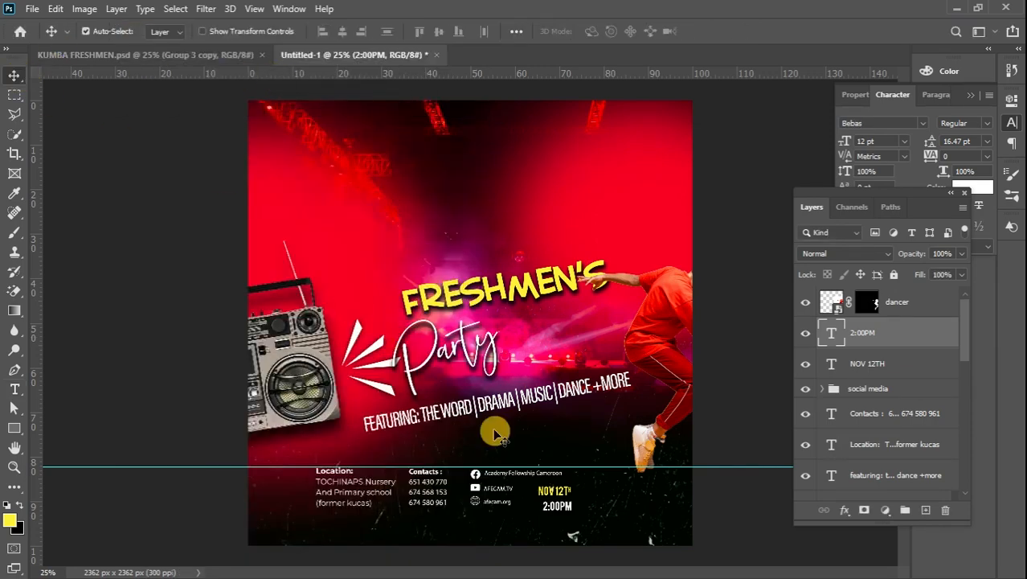
pyautogui.moveTo(565, 518); pyautogui.dragTo(556, 518)
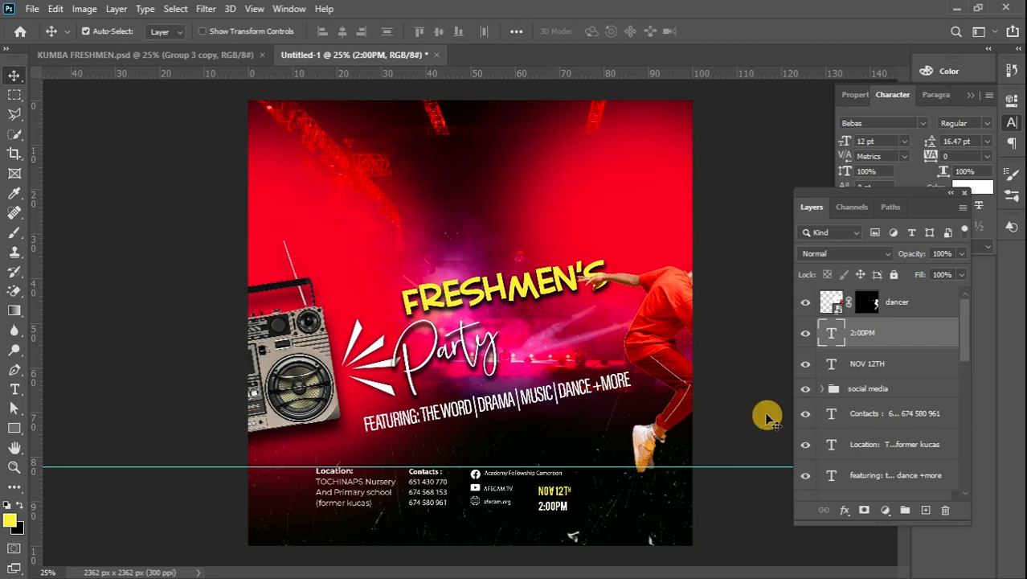
# Move the "2:00PM" and "NOV 12TH" layers together slightly up and left, closer to the social media lines.
pyautogui.keyDown('shift'); pyautogui.click(892, 364); pyautogui.keyUp('shift')
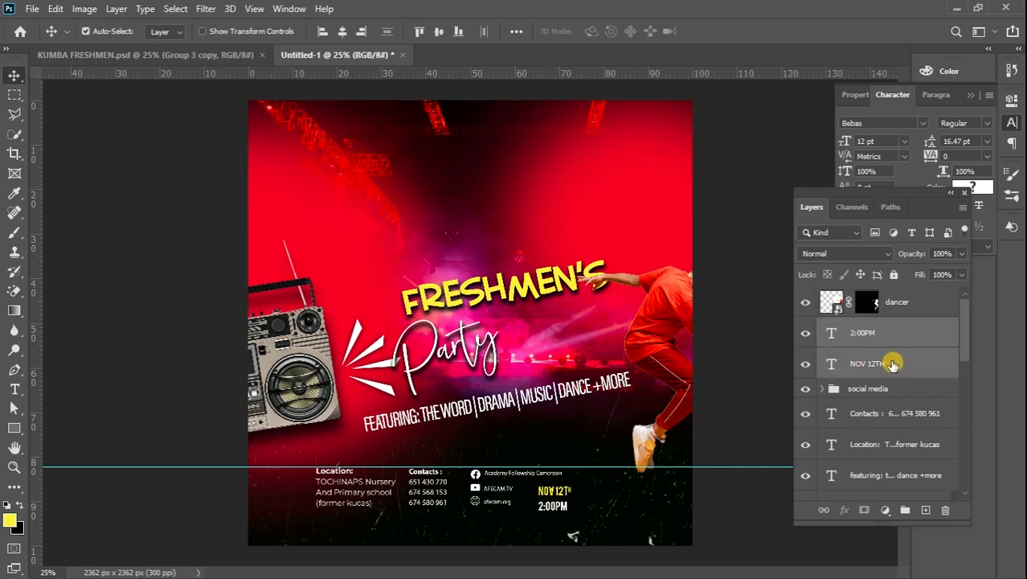
pyautogui.press('Up')
pyautogui.press('Up')
pyautogui.press('Up')
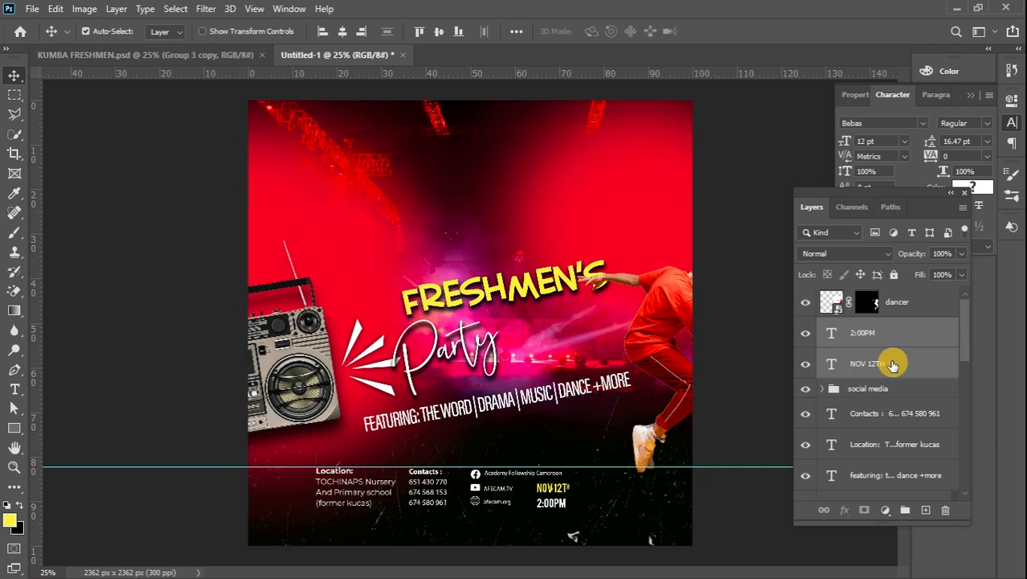
pyautogui.hotkey('shift', 'Left')
pyautogui.hotkey('shift', 'Left')
pyautogui.hotkey('shift', 'Left')
pyautogui.hotkey('shift', 'Left')
pyautogui.hotkey('shift', 'Left')
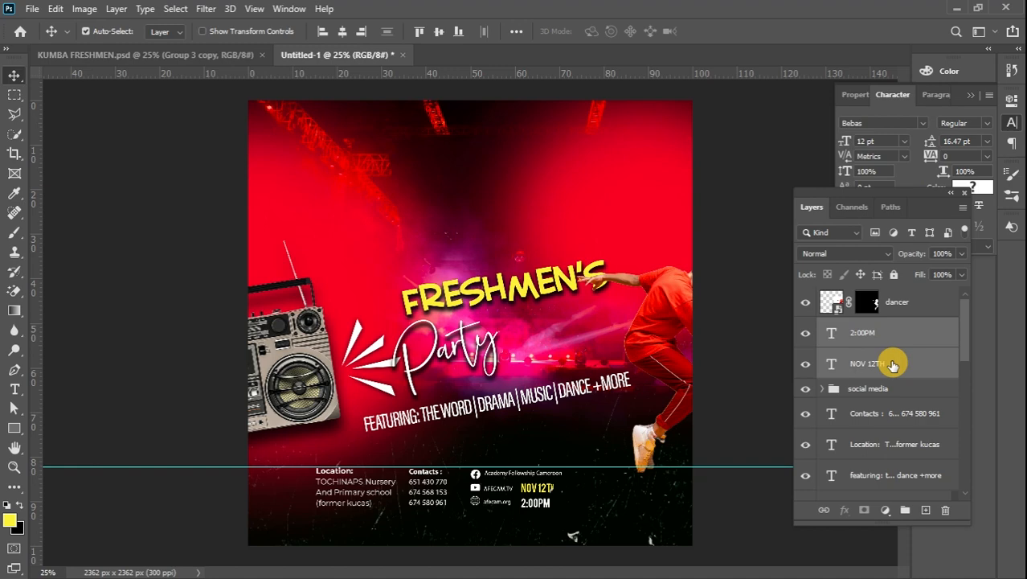
# Scale the date and time texts down to about 94% and put both layers in a group named "TIME".
pyautogui.hotkey('ctrl', 't')
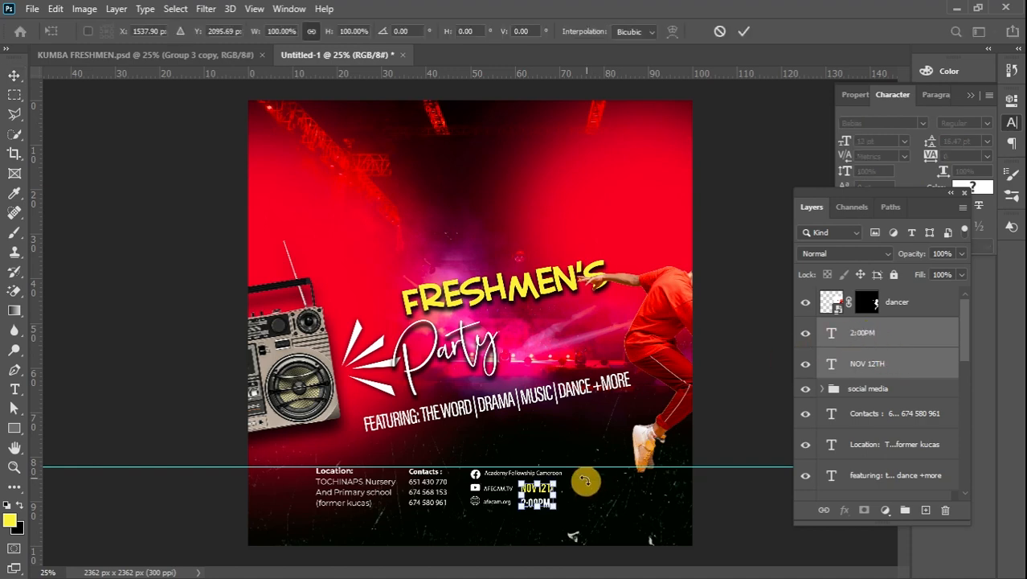
pyautogui.moveTo(561, 506); pyautogui.dragTo(554, 504)
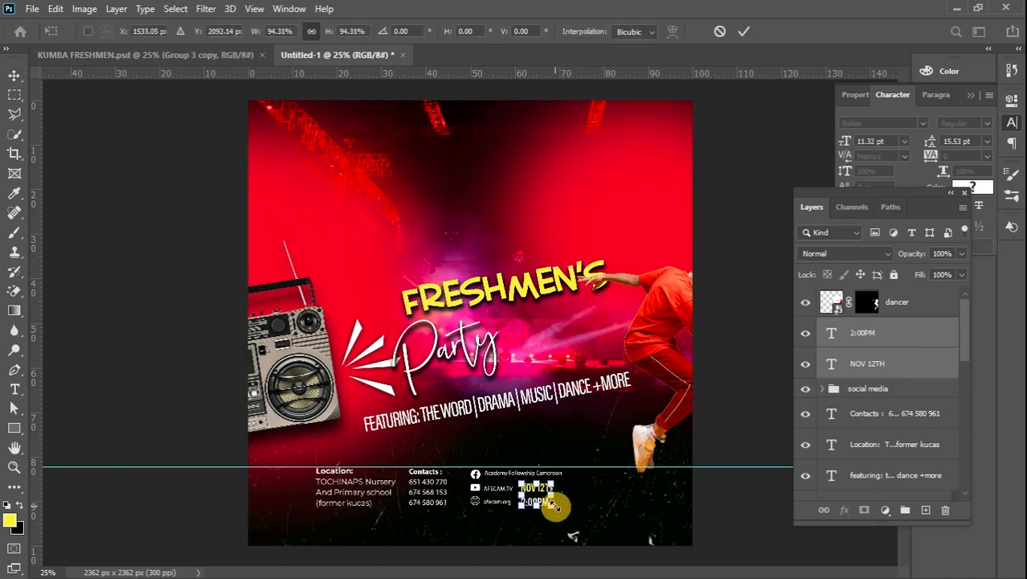
pyautogui.click(15, 95)
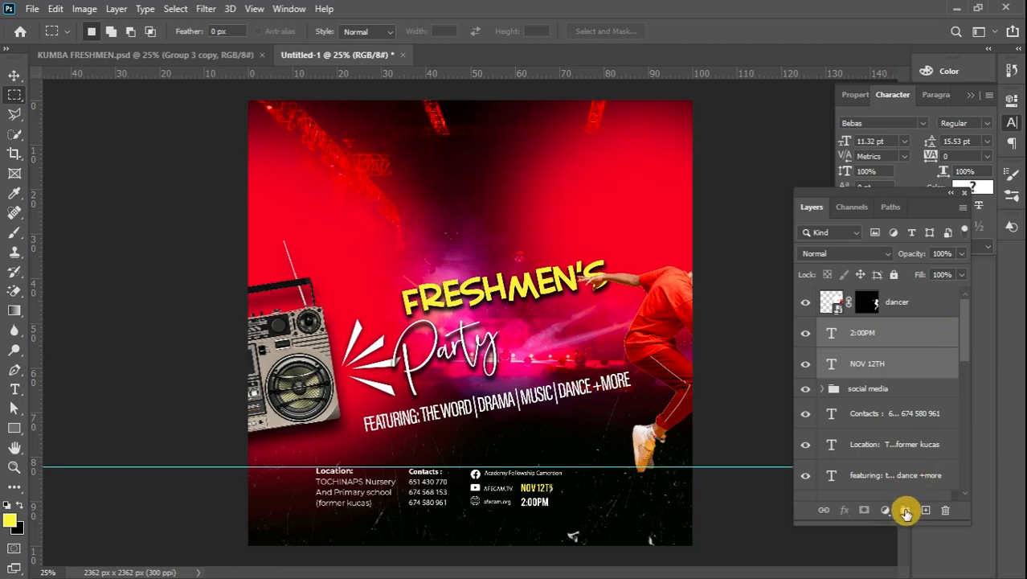
pyautogui.click(906, 512)
pyautogui.doubleClick(862, 325)
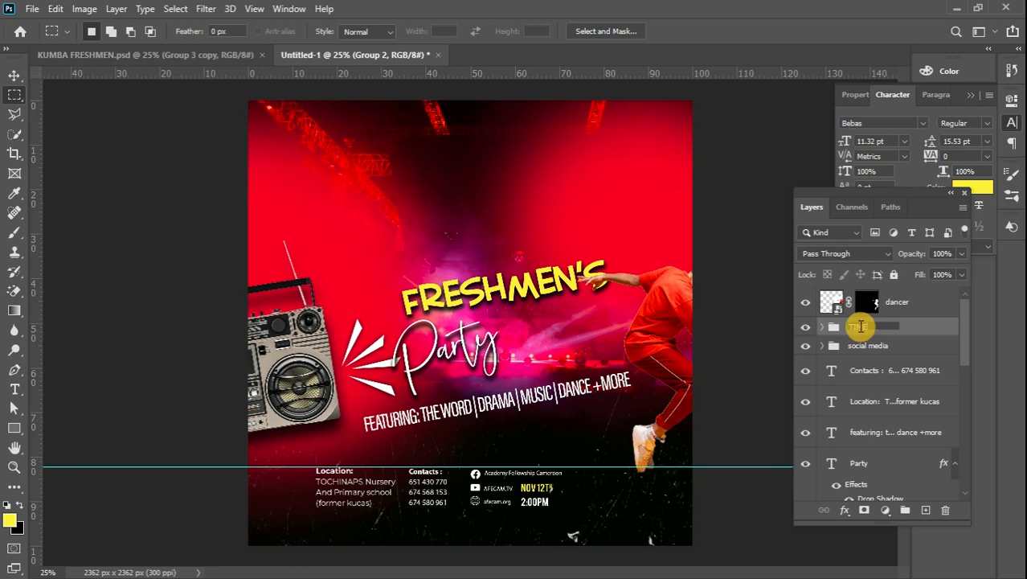
# Group the TIME and social media groups with the Contacts and Location layers, and hide the guides.
pyautogui.click(14, 76)
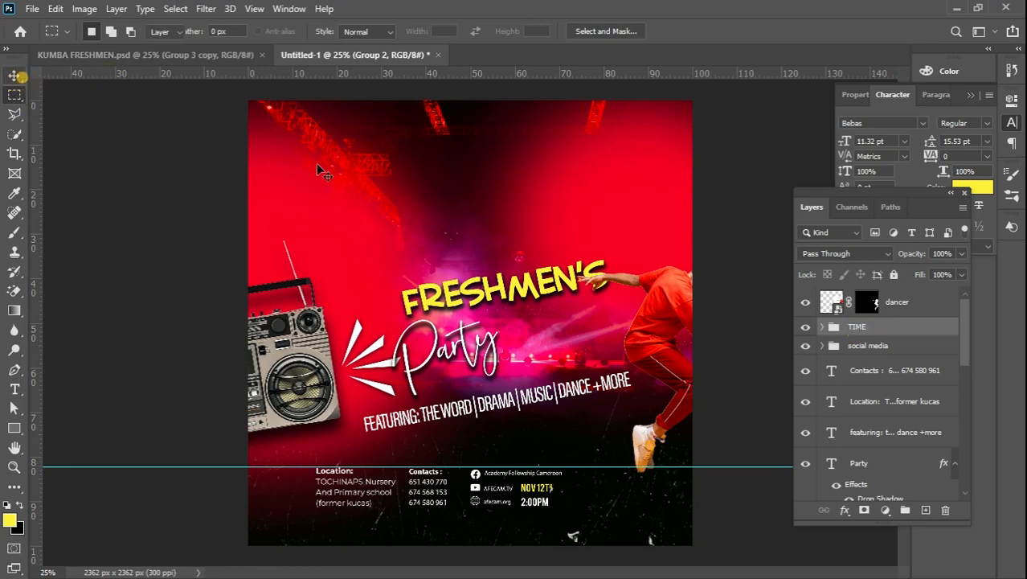
pyautogui.keyDown('shift'); pyautogui.click(915, 350); pyautogui.keyUp('shift')
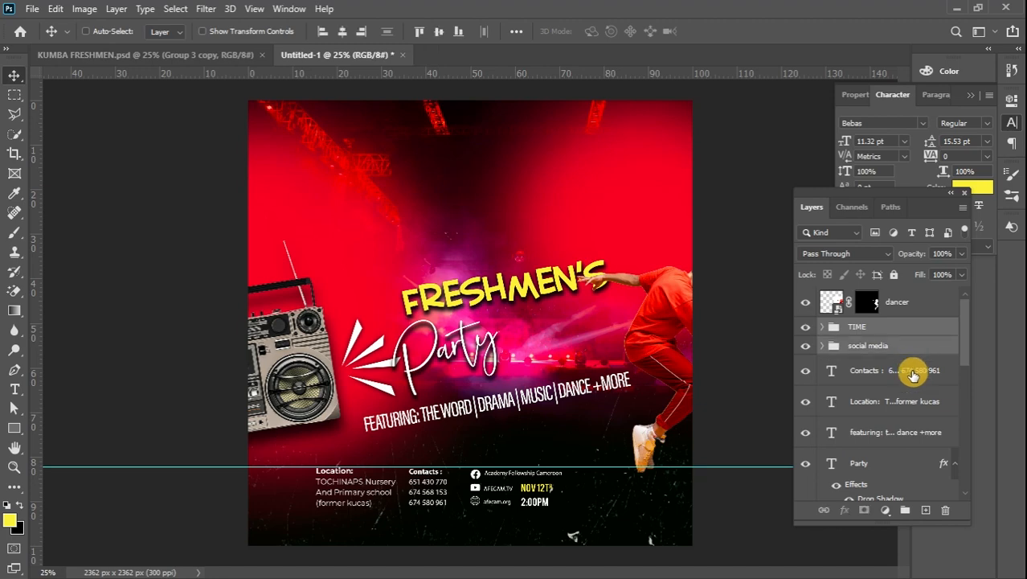
pyautogui.keyDown('shift'); pyautogui.click(912, 380); pyautogui.keyUp('shift')
pyautogui.keyDown('shift'); pyautogui.click(910, 404); pyautogui.keyUp('shift')
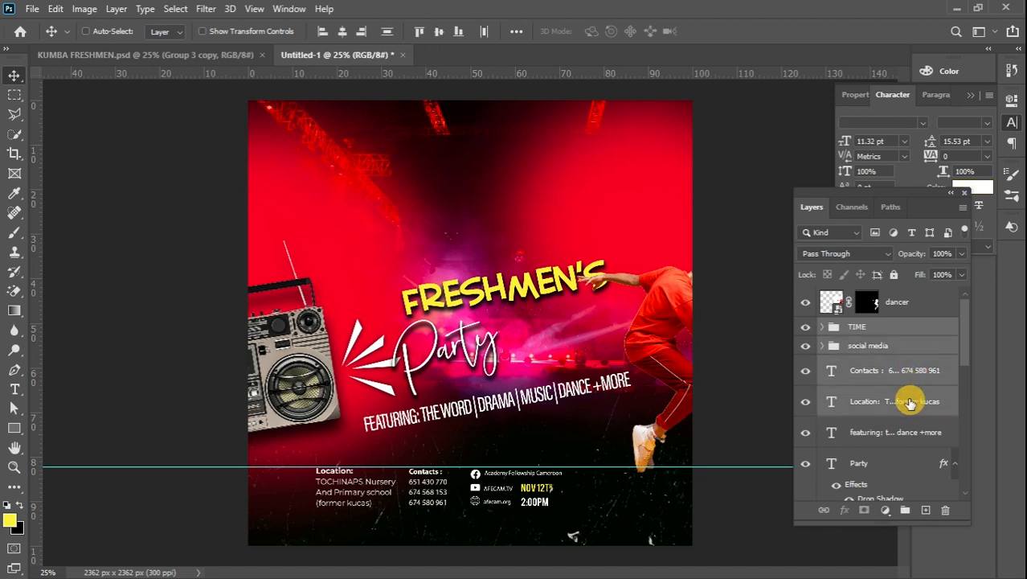
pyautogui.click(907, 511)
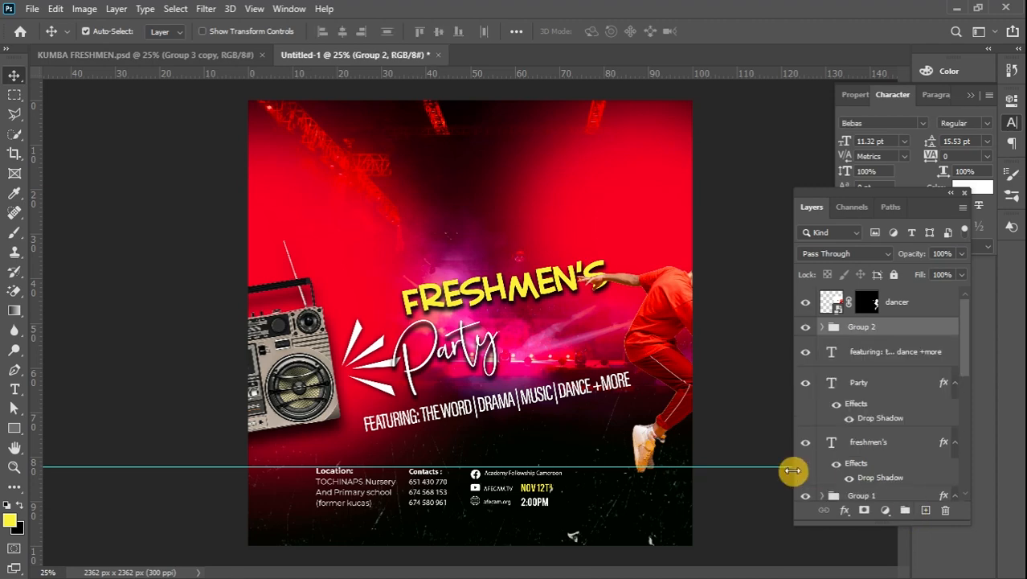
pyautogui.hotkey('ctrl', 'h')
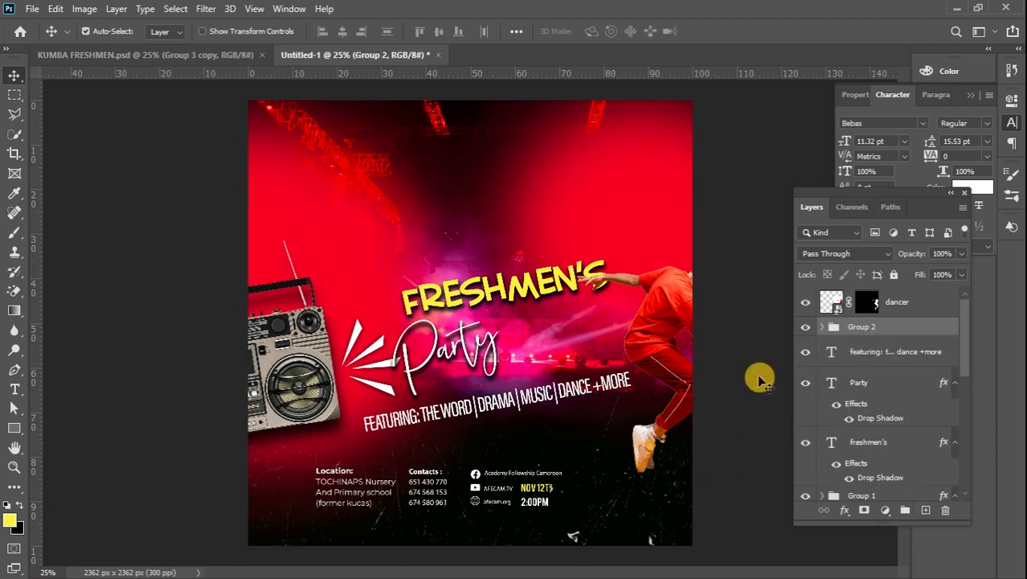
# Rotate the event details group to about -9.8° and place it directly beneath the slanted "FEATURING" line.
pyautogui.hotkey('ctrl', 't')
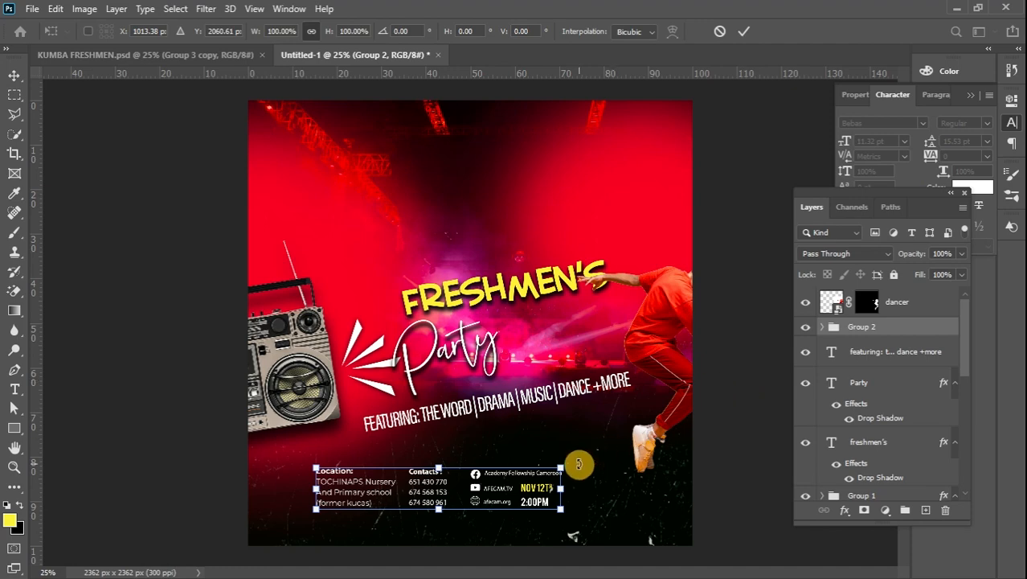
pyautogui.moveTo(590, 468); pyautogui.dragTo(573, 451)
pyautogui.moveTo(527, 476); pyautogui.dragTo(574, 442)
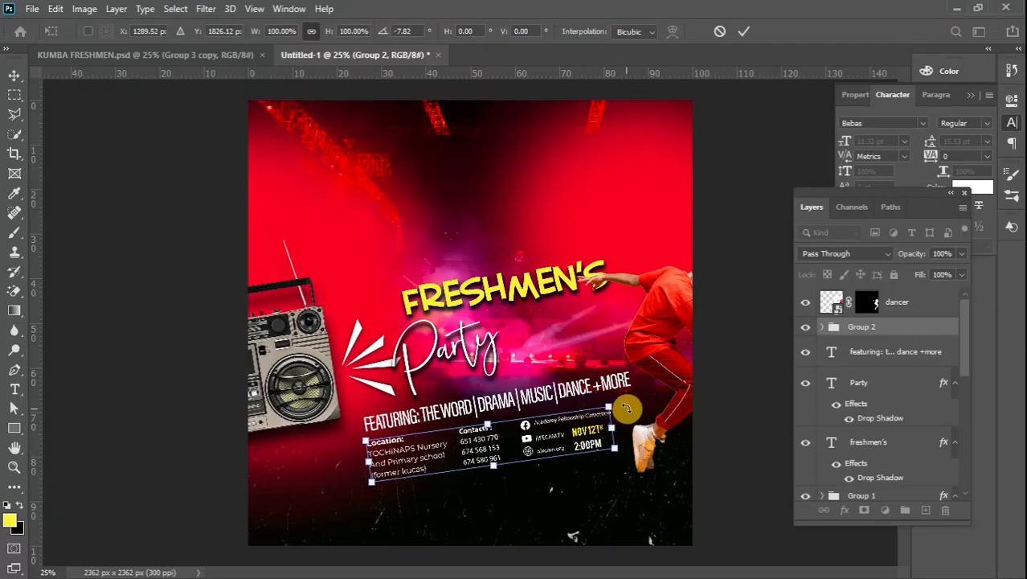
pyautogui.moveTo(626, 408); pyautogui.dragTo(623, 406)
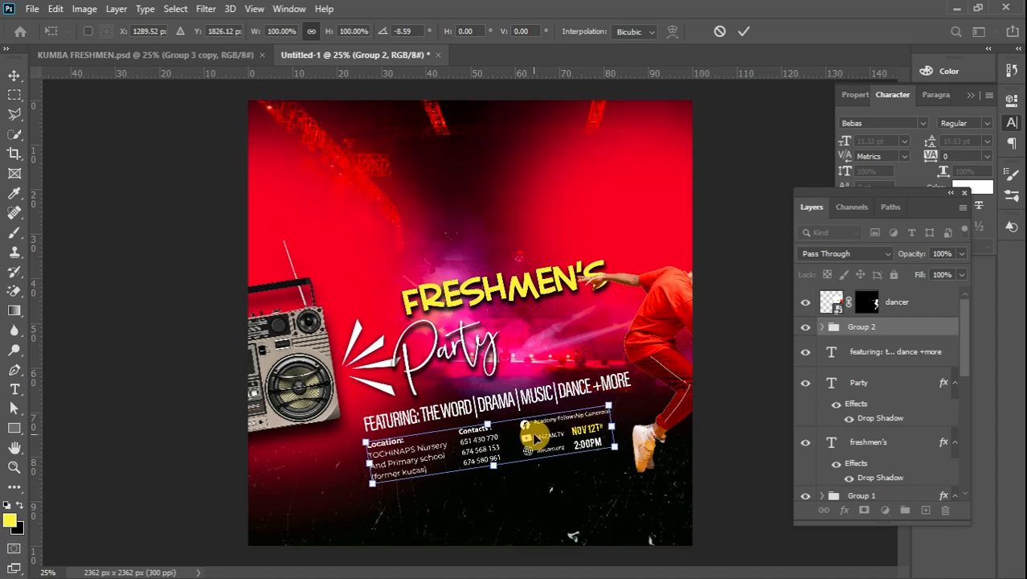
pyautogui.moveTo(528, 436); pyautogui.dragTo(536, 434)
pyautogui.moveTo(630, 421); pyautogui.dragTo(631, 418)
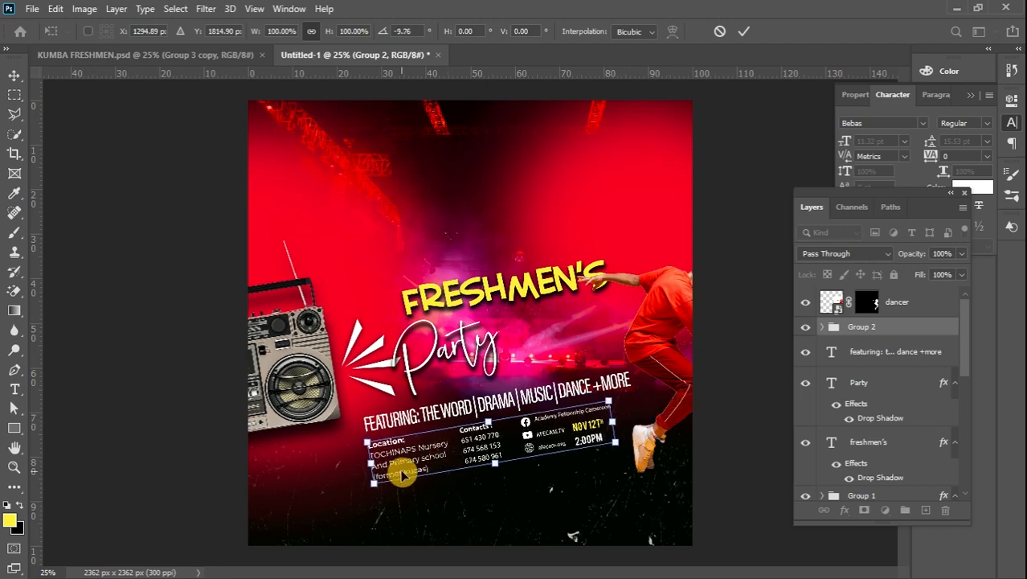
# Enlarge the "FEATURING" text and the event details group together to about 118%, extending them down and to the left.
pyautogui.click(903, 360)
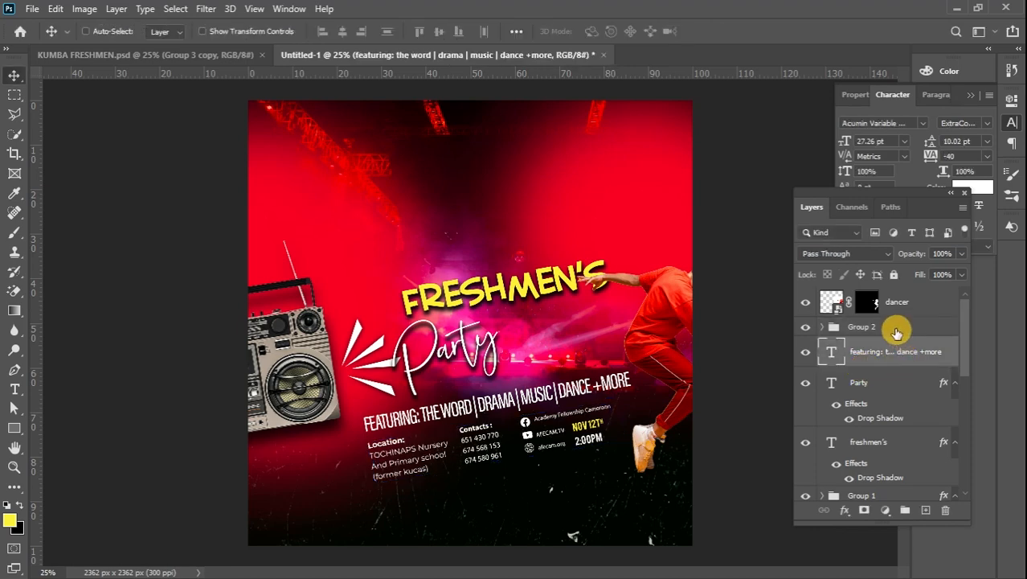
pyautogui.click(897, 327)
pyautogui.hotkey('ctrl', 't')
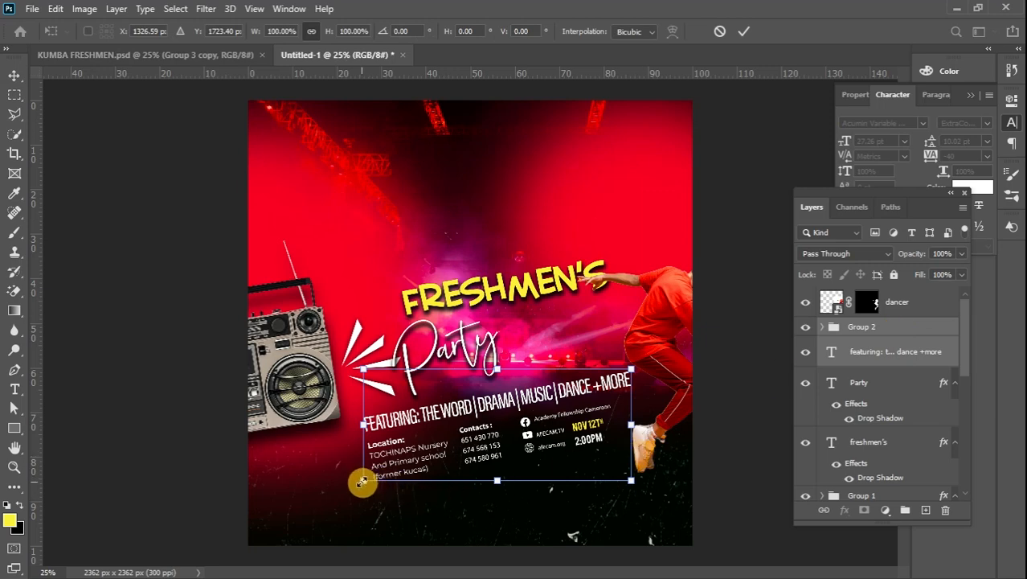
pyautogui.moveTo(362, 481); pyautogui.dragTo(319, 513)
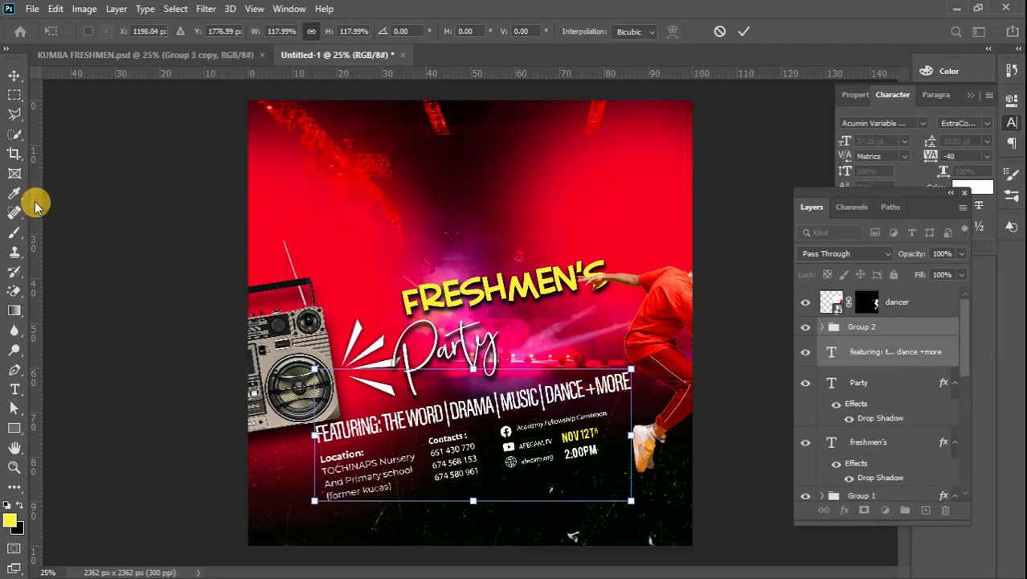
pyautogui.click(14, 95)
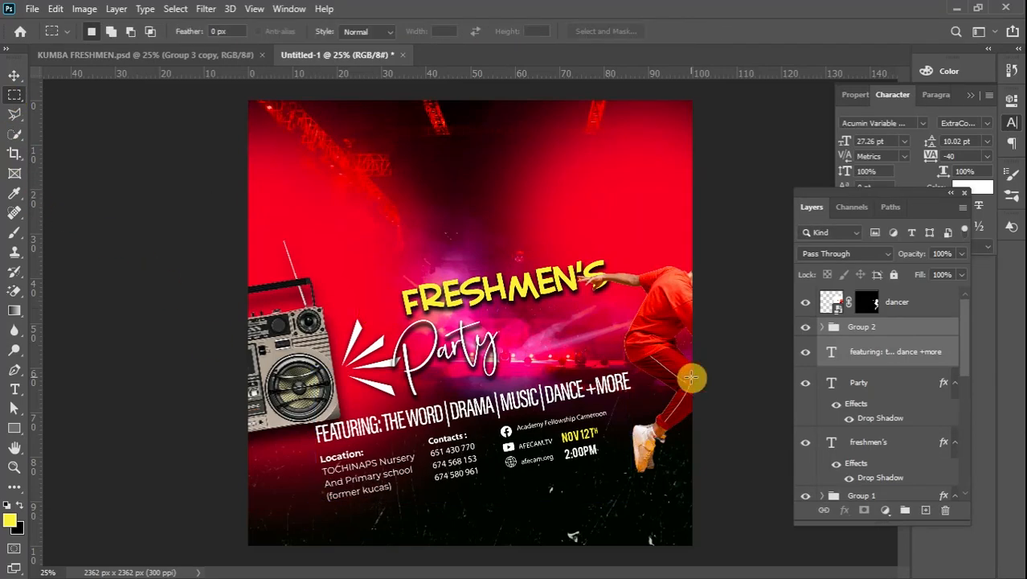
# Move the radio together with the white burst rays group straight up a little at the flyer's left edge.
pyautogui.moveTo(964, 341); pyautogui.dragTo(966, 391)
pyautogui.click(878, 392)
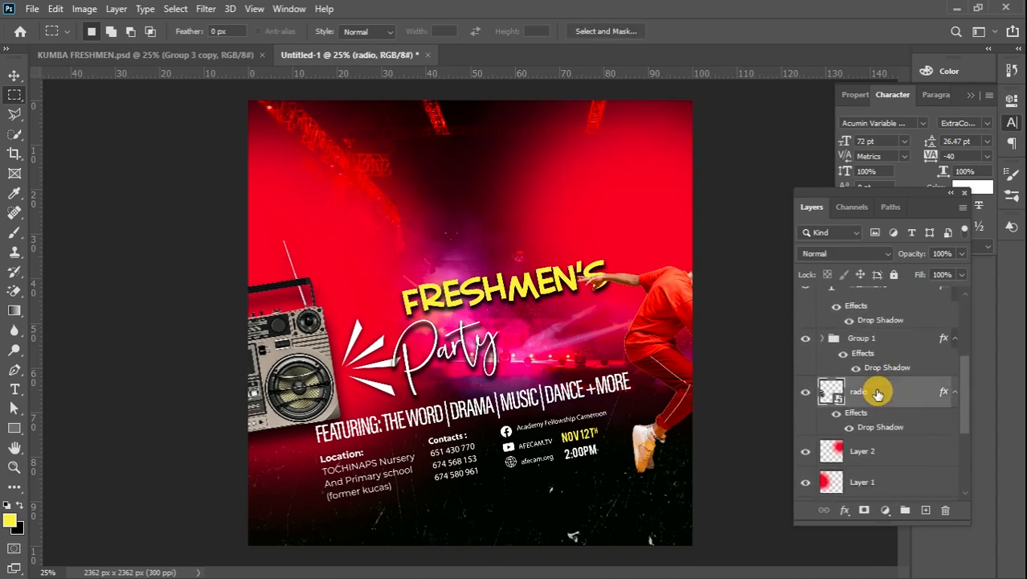
pyautogui.keyDown('ctrl'); pyautogui.click(868, 351); pyautogui.keyUp('ctrl')
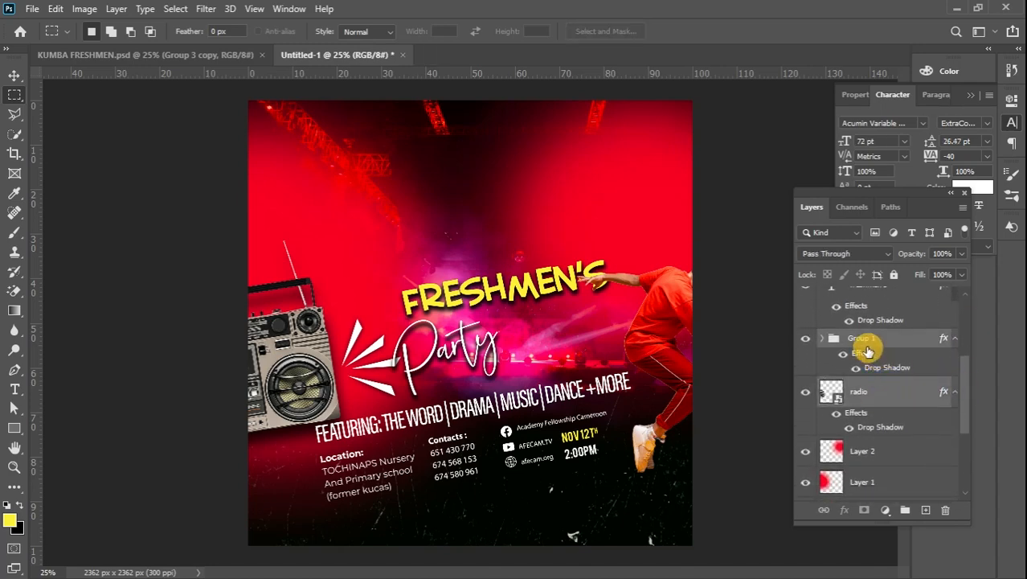
pyautogui.hotkey('ctrl', 't')
pyautogui.moveTo(295, 360); pyautogui.dragTo(296, 325)
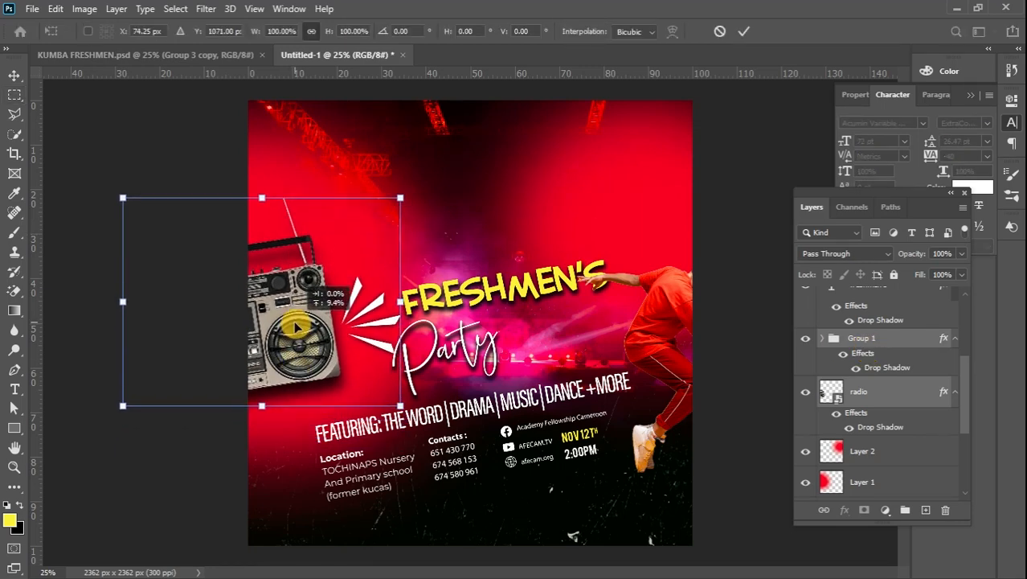
pyautogui.click(15, 75)
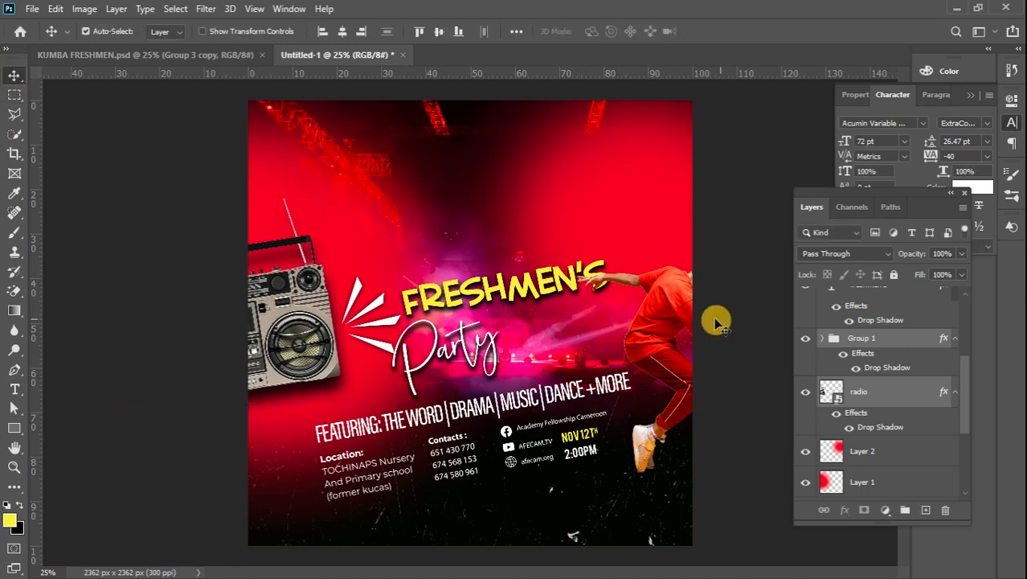
# Move the "FRESHMEN'S" and "Party" texts together up and slightly to the right, clear of the dancer's hand.
pyautogui.moveTo(962, 388); pyautogui.dragTo(964, 342)
pyautogui.click(884, 344)
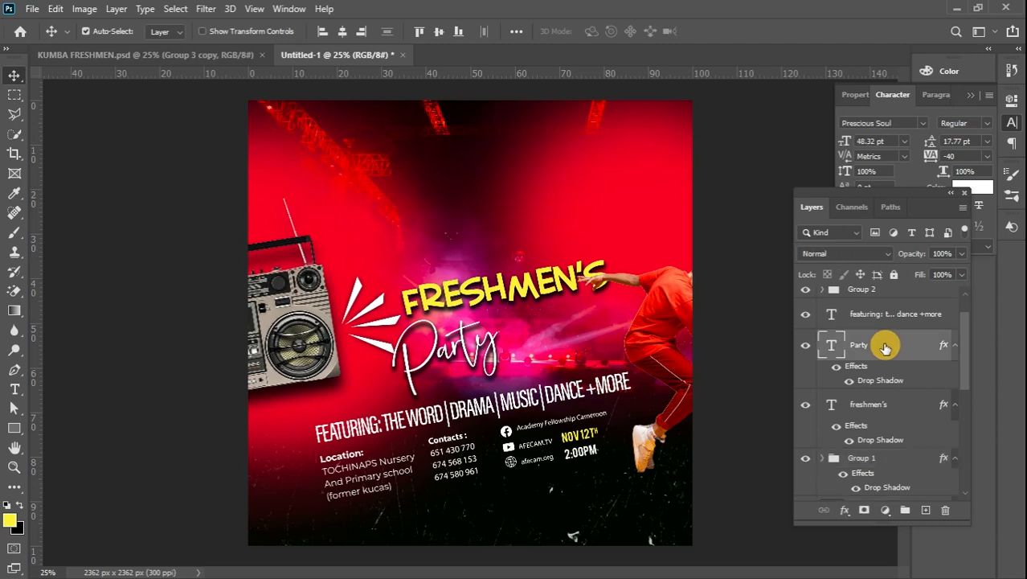
pyautogui.keyDown('ctrl'); pyautogui.click(876, 404); pyautogui.keyUp('ctrl')
pyautogui.hotkey('ctrl', 't')
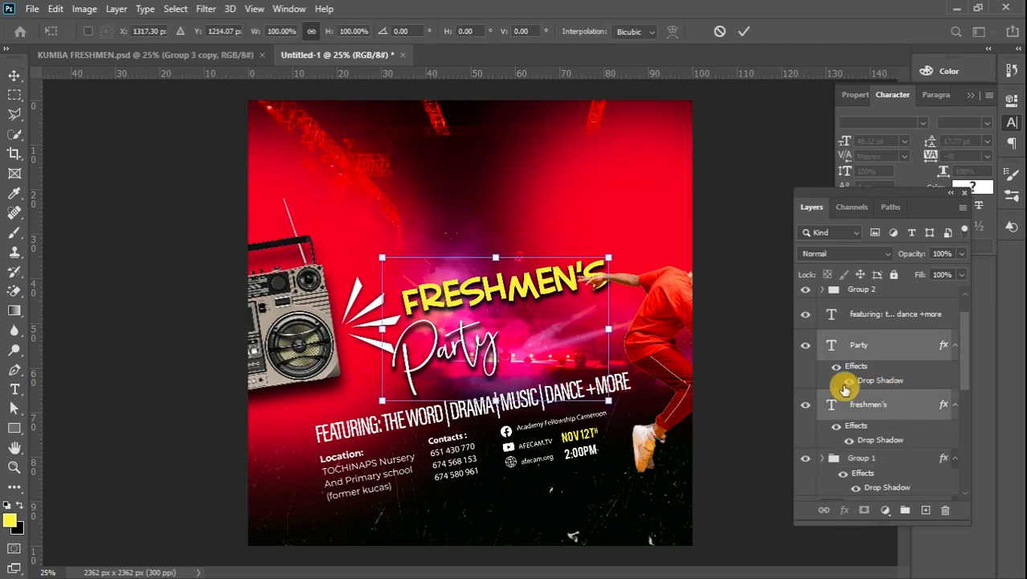
pyautogui.moveTo(494, 291); pyautogui.dragTo(498, 240)
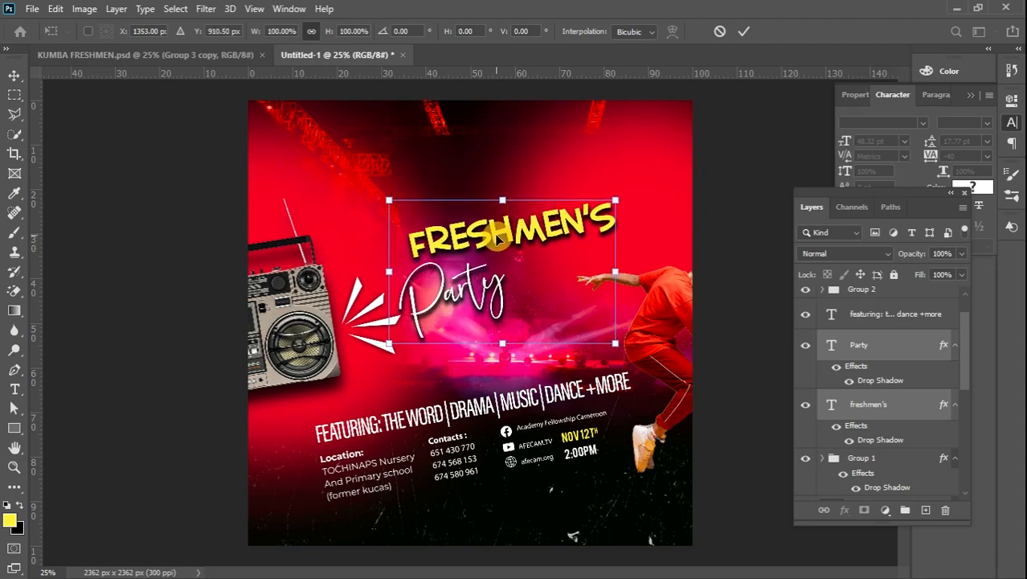
# Move the "FEATURING" text and the event details group together up and slightly right, closer under the radio.
pyautogui.click(924, 321)
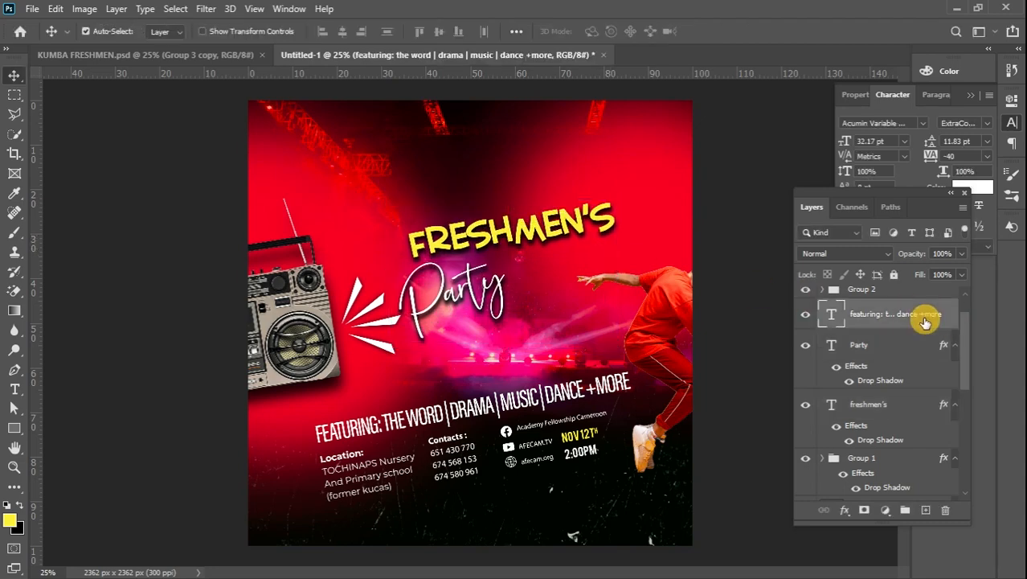
pyautogui.moveTo(966, 341); pyautogui.dragTo(966, 331)
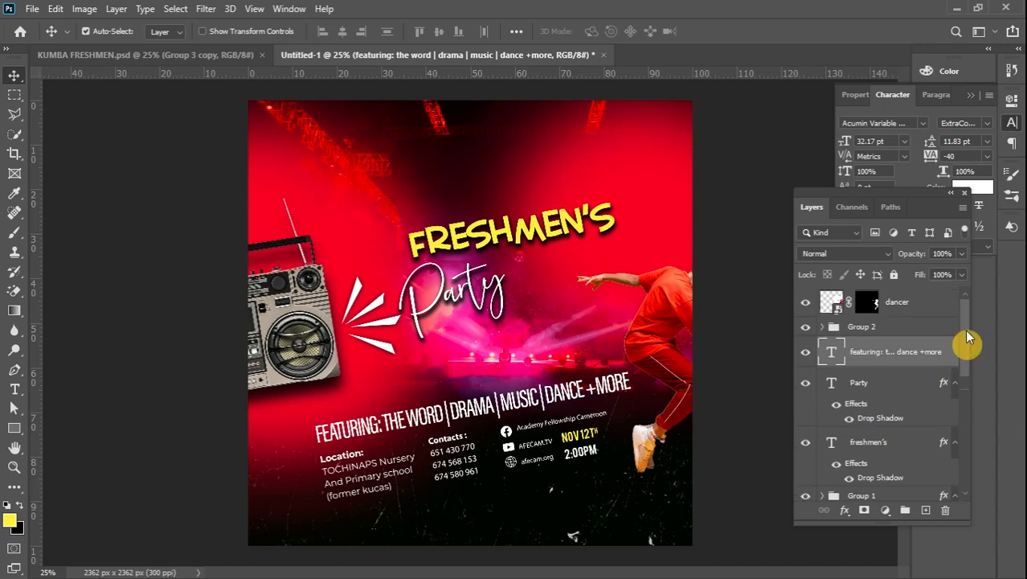
pyautogui.click(917, 329)
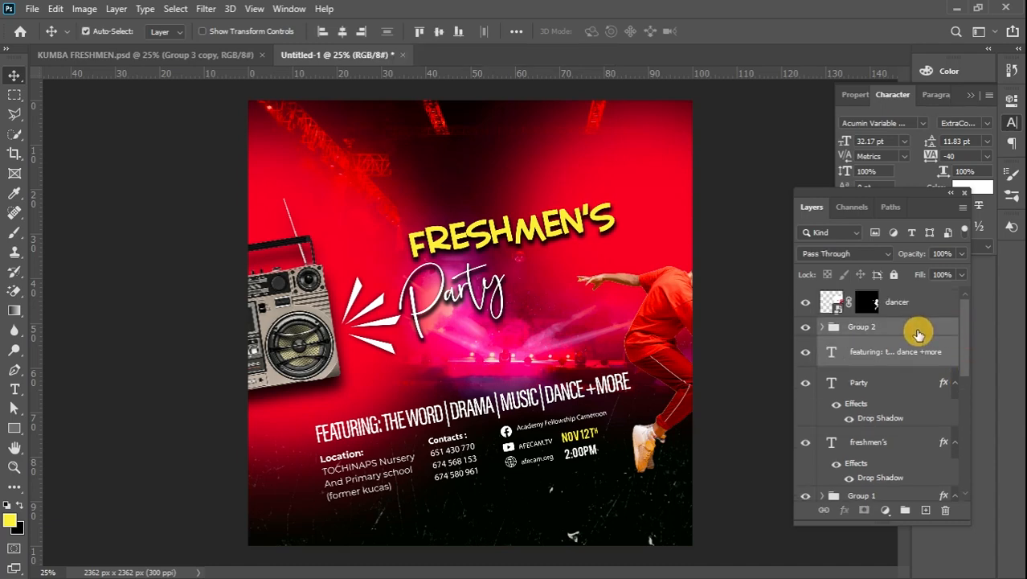
pyautogui.hotkey('ctrl', 't')
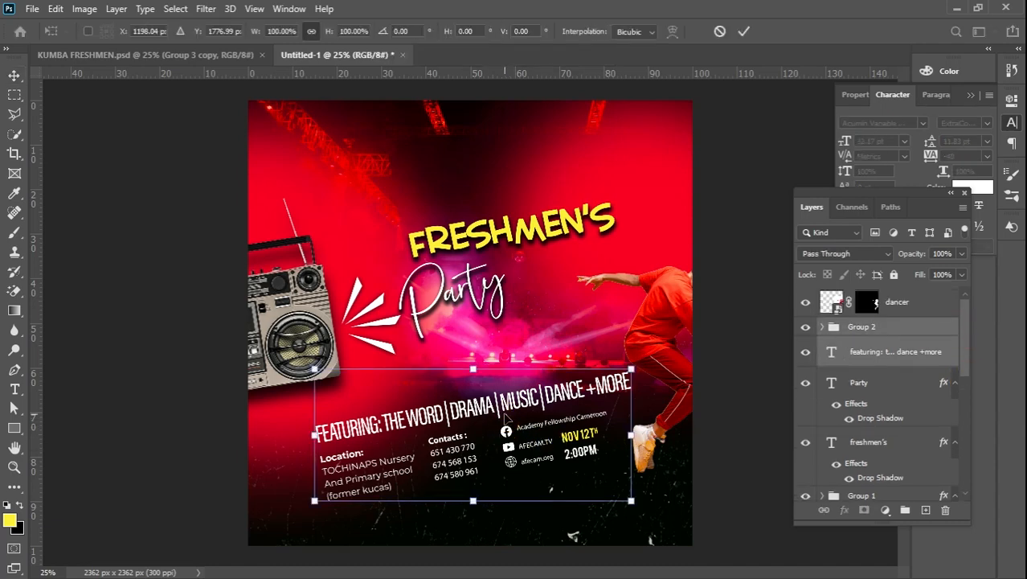
pyautogui.moveTo(504, 417); pyautogui.dragTo(509, 396)
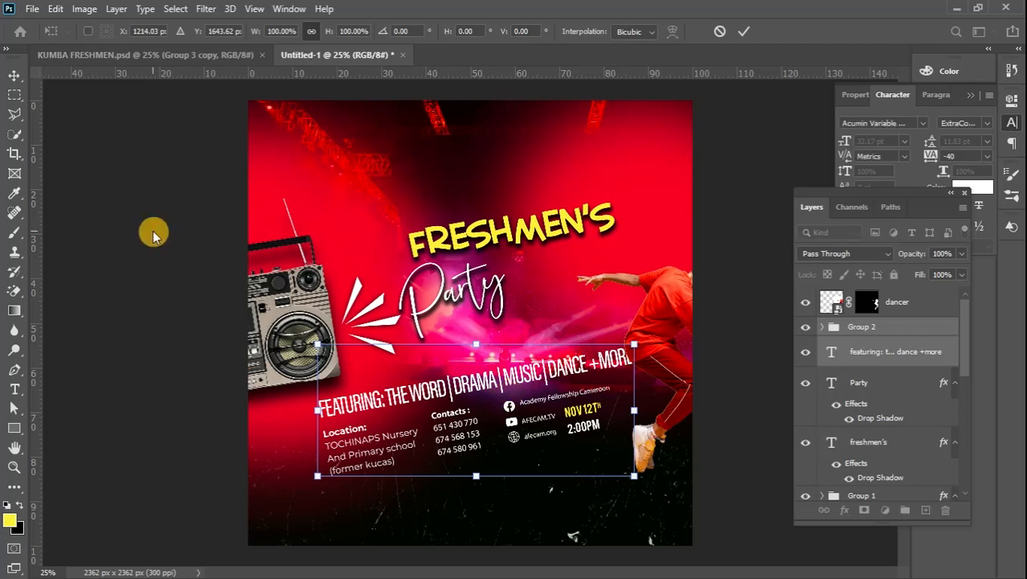
pyautogui.click(15, 75)
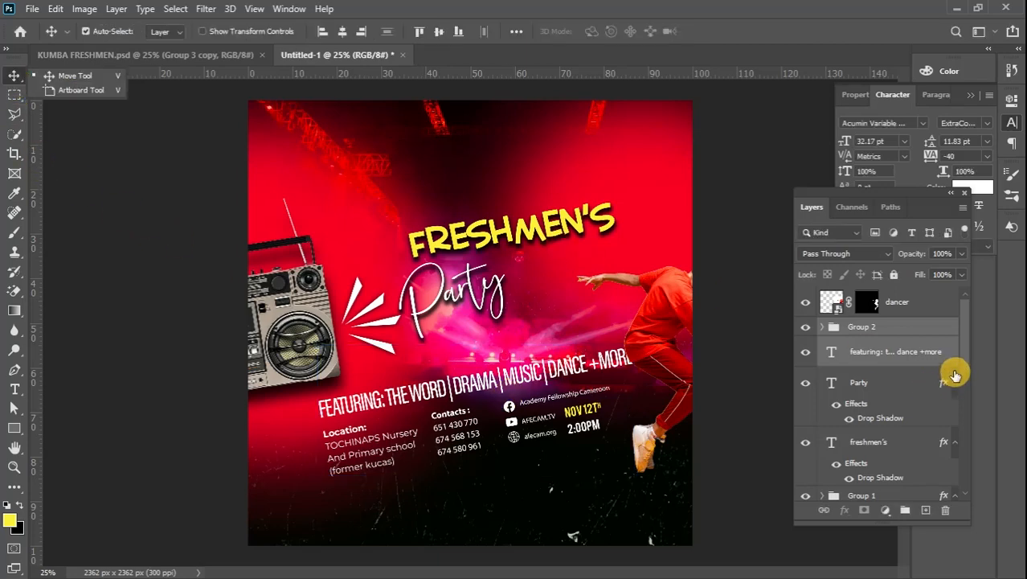
# Scale the "FRESHMEN'S" and "Party" texts down to about 84% and fit them between the burst rays and the dancer's hand.
pyautogui.click(900, 386)
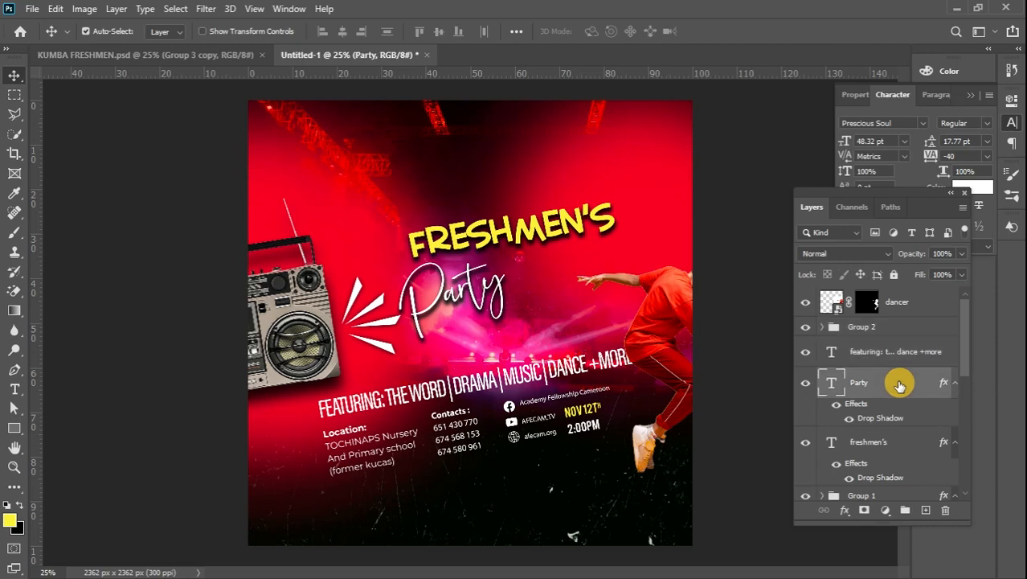
pyautogui.keyDown('shift'); pyautogui.click(895, 445); pyautogui.keyUp('shift')
pyautogui.hotkey('ctrl', 't')
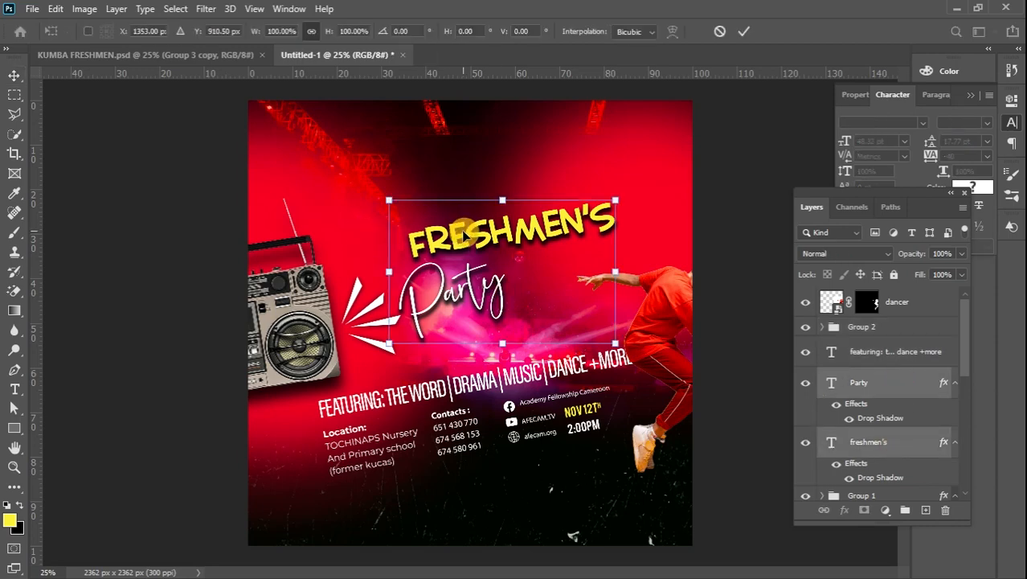
pyautogui.moveTo(464, 233); pyautogui.dragTo(471, 265)
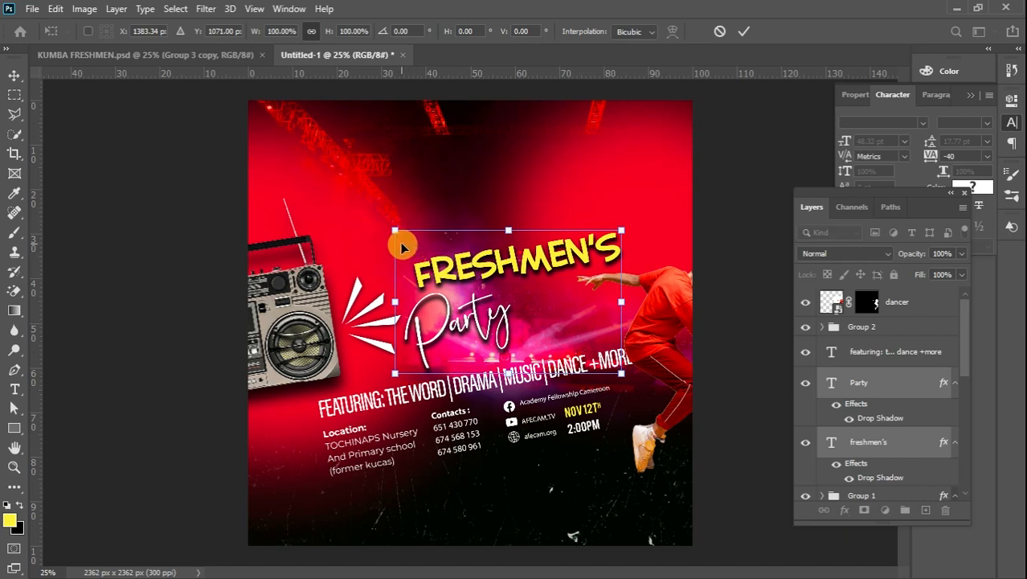
pyautogui.moveTo(395, 233); pyautogui.dragTo(414, 245)
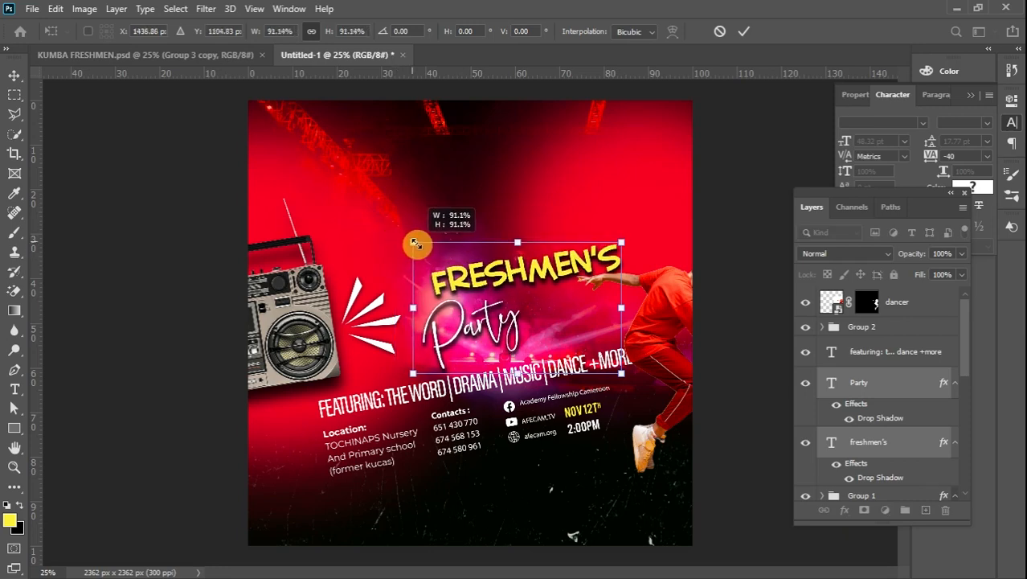
pyautogui.moveTo(499, 278); pyautogui.dragTo(456, 281)
pyautogui.moveTo(395, 243); pyautogui.dragTo(399, 252)
pyautogui.moveTo(451, 289); pyautogui.dragTo(434, 289)
pyautogui.moveTo(385, 246); pyautogui.dragTo(390, 250)
pyautogui.moveTo(450, 293)
pyautogui.mouseDown()
pyautogui.moveTo(441, 292)
pyautogui.moveTo(450, 291)
pyautogui.mouseUp()
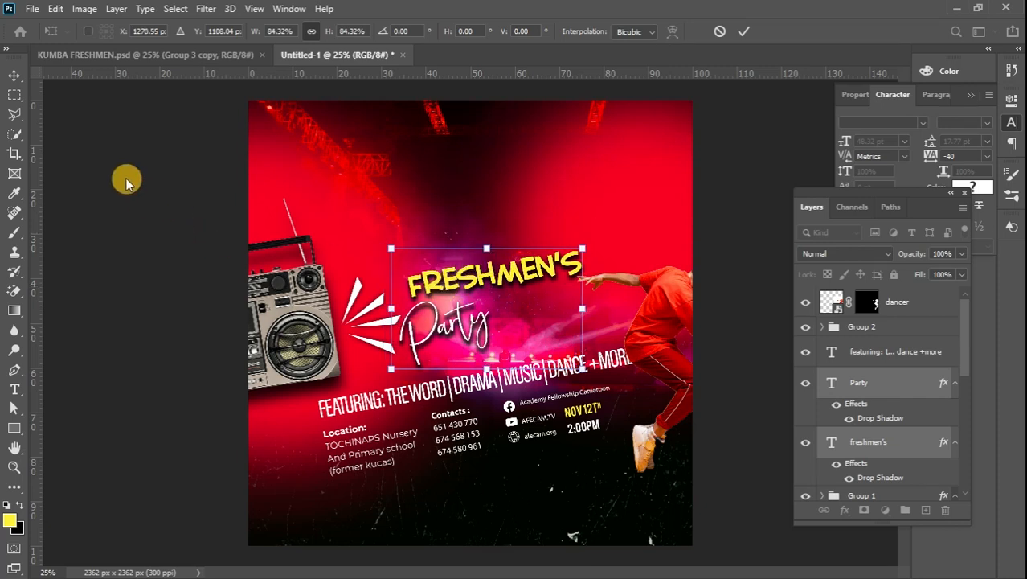
pyautogui.click(19, 96)
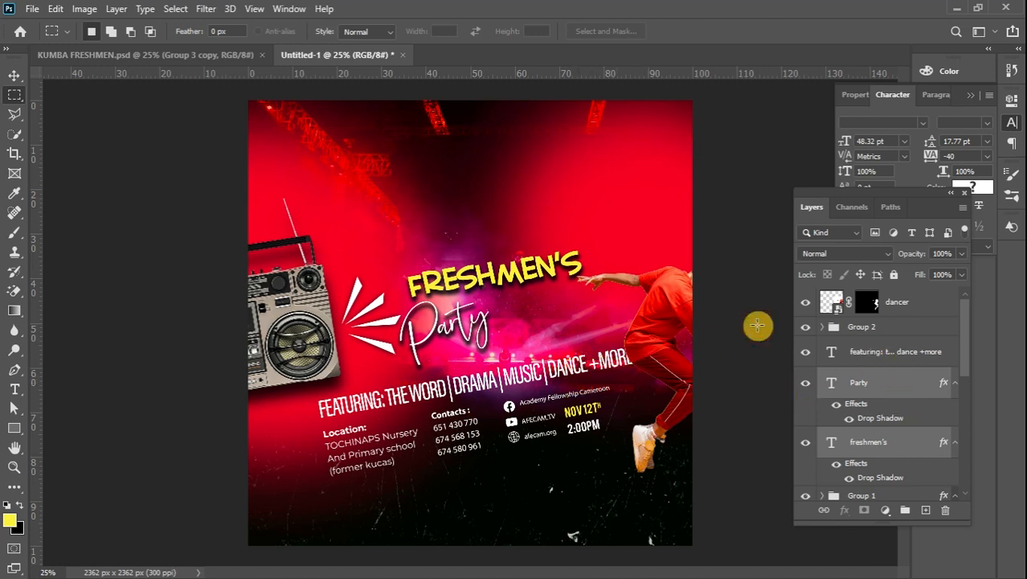
# Add a drop shadow to the "FEATURING" text with a distance of 0 px and a size of 79 px.
pyautogui.click(912, 354)
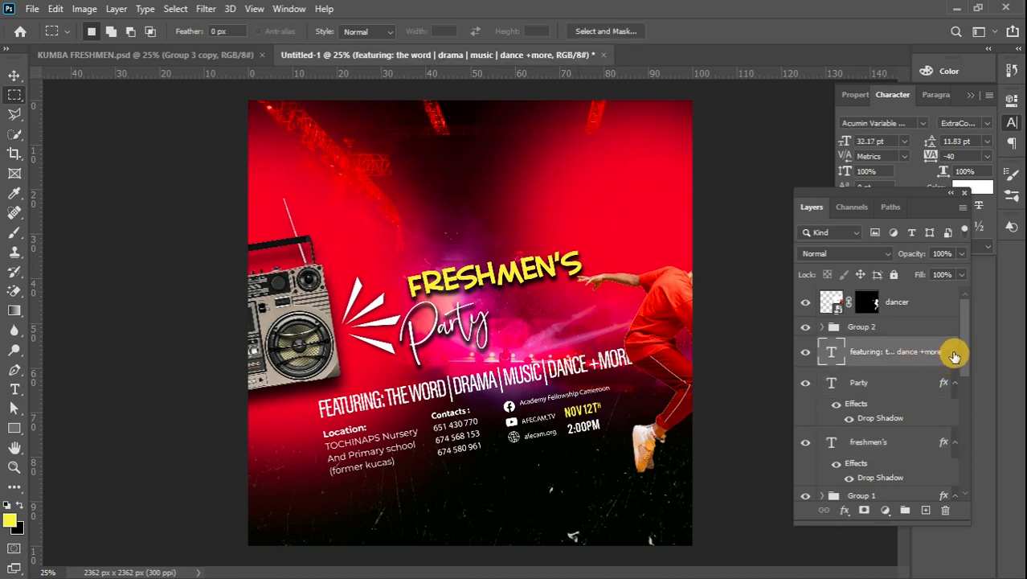
pyautogui.doubleClick(954, 353)
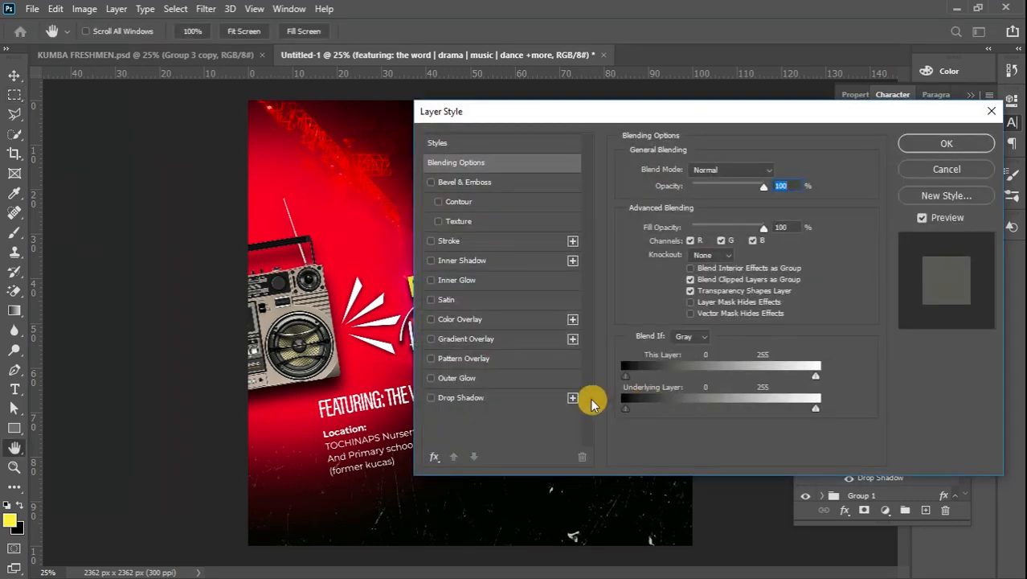
pyautogui.click(431, 399)
pyautogui.click(485, 398)
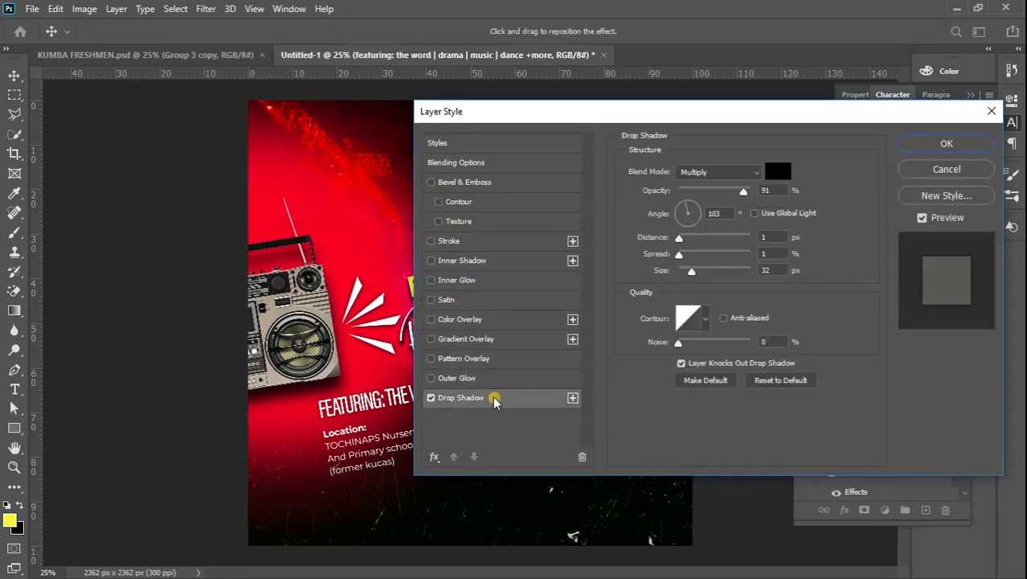
pyautogui.moveTo(530, 117); pyautogui.dragTo(584, 164)
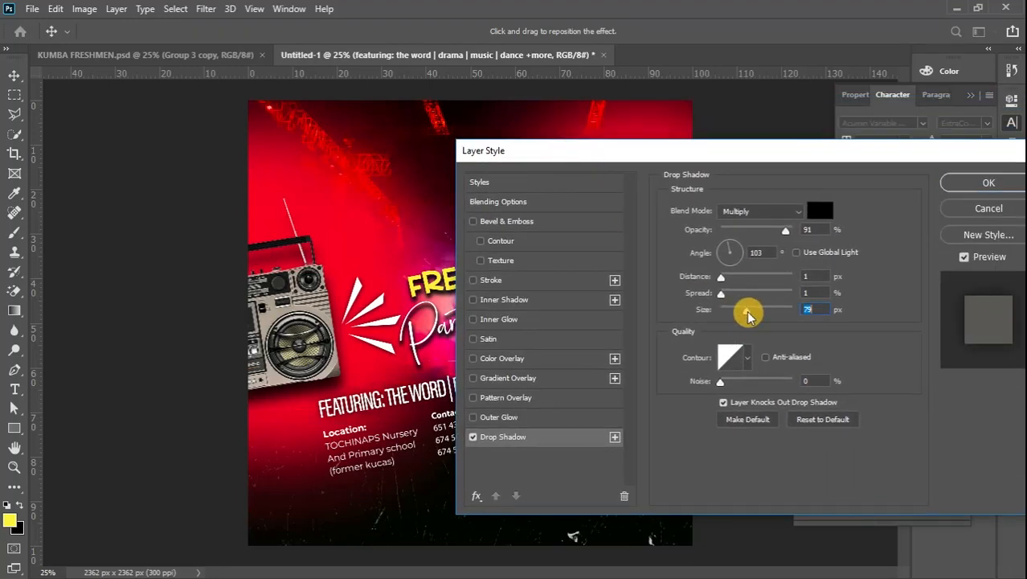
pyautogui.moveTo(723, 281); pyautogui.dragTo(717, 281)
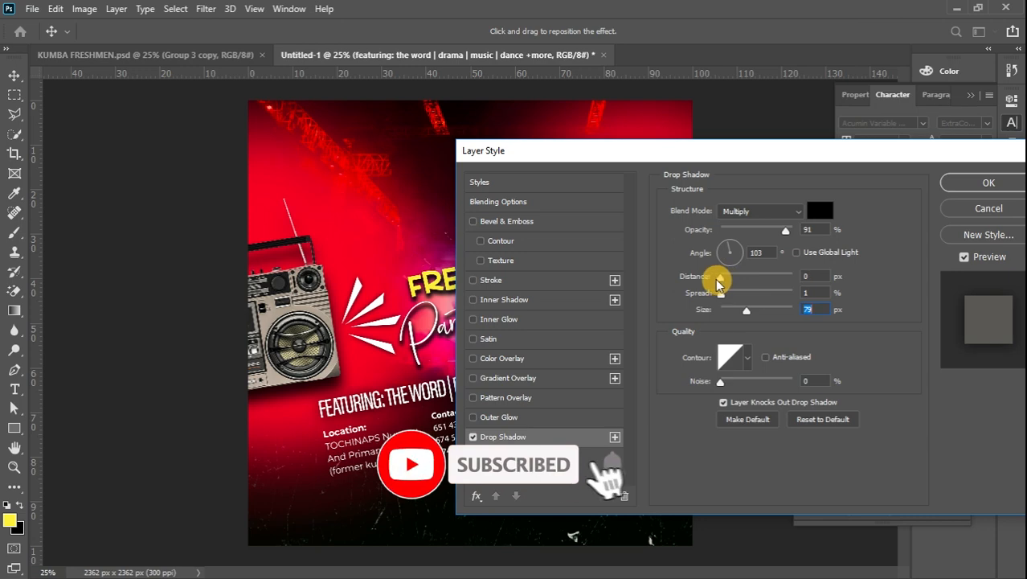
pyautogui.click(948, 185)
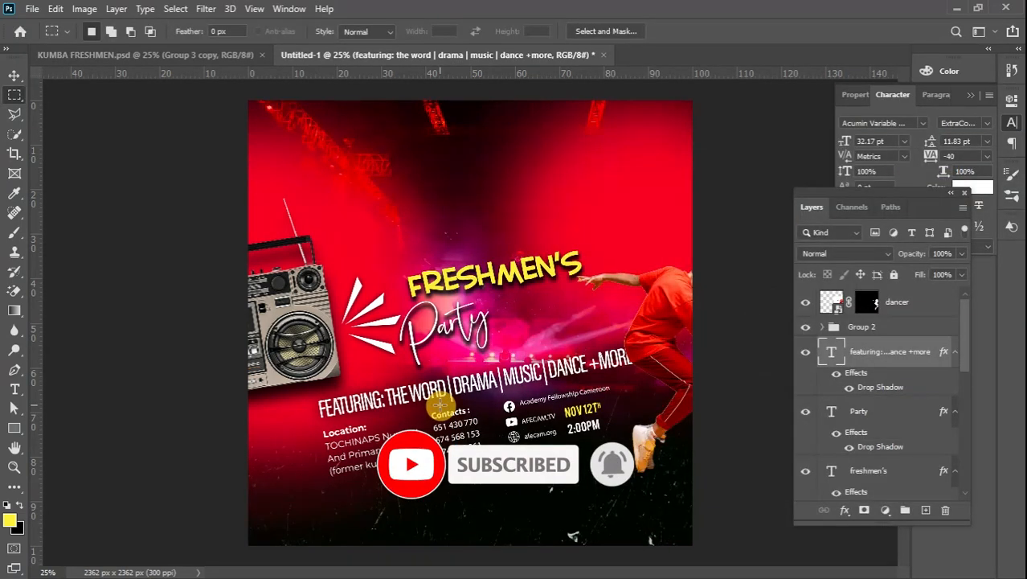
# Draw a yellow rectangle about 2471 x 229 px below the event details and place its layer directly beneath the dancer.
pyautogui.click(13, 429)
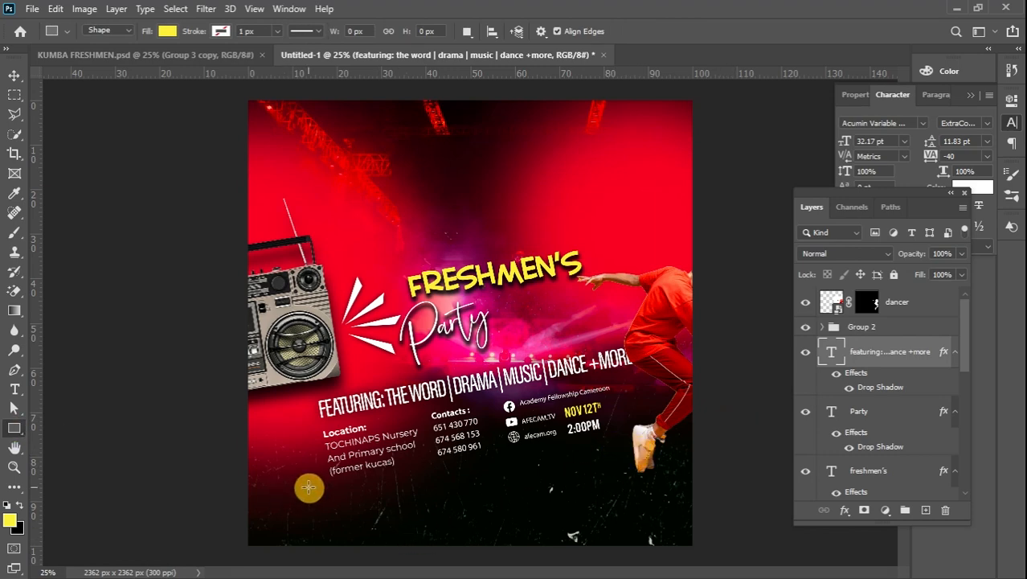
pyautogui.moveTo(290, 483); pyautogui.dragTo(755, 525)
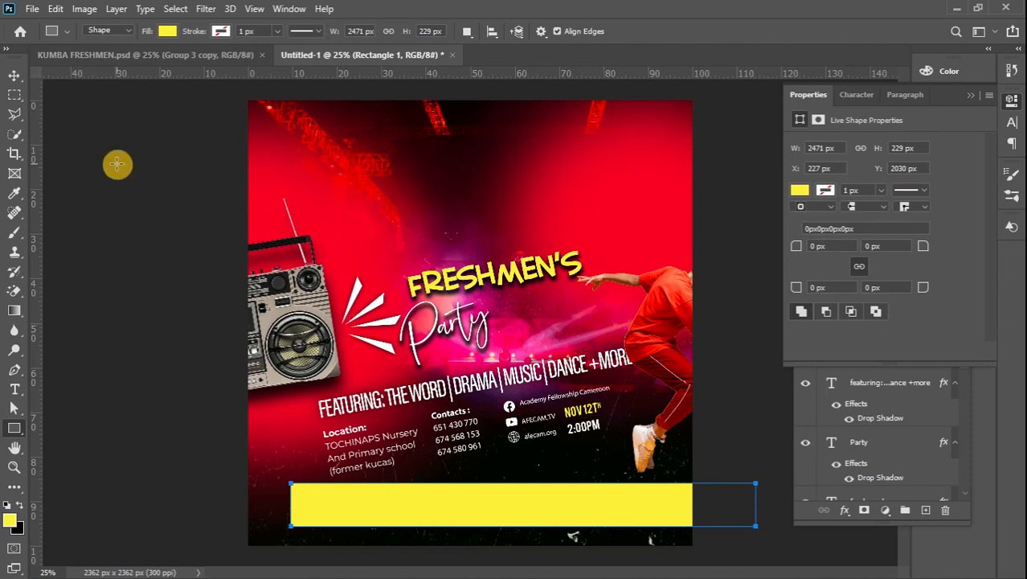
pyautogui.click(10, 75)
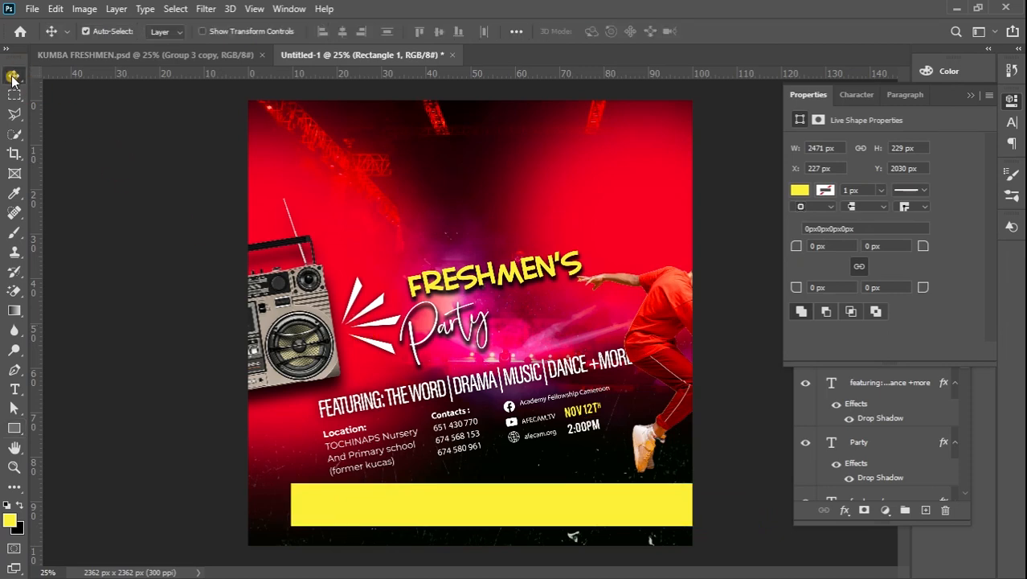
pyautogui.click(969, 98)
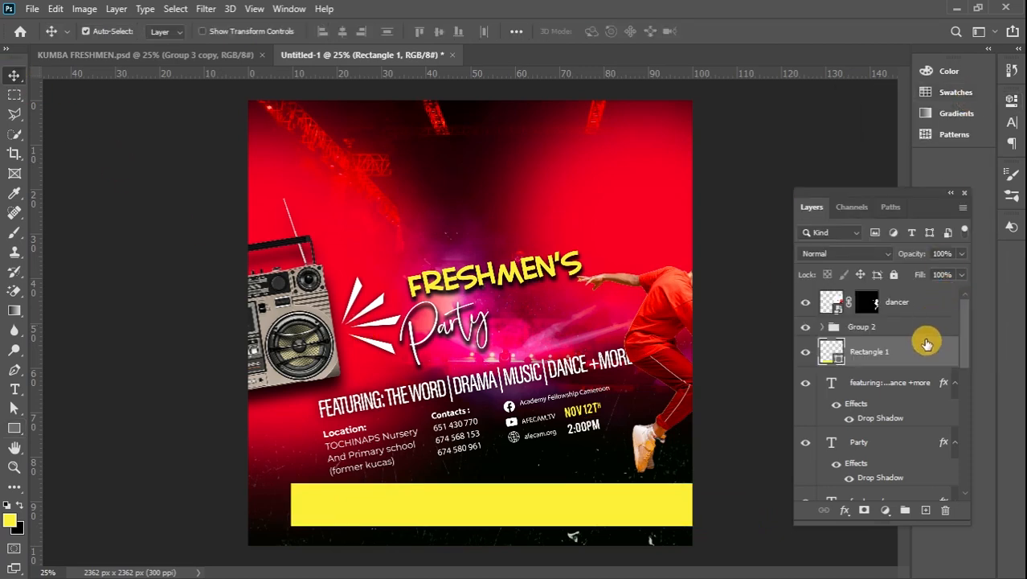
pyautogui.moveTo(924, 359); pyautogui.dragTo(924, 315)
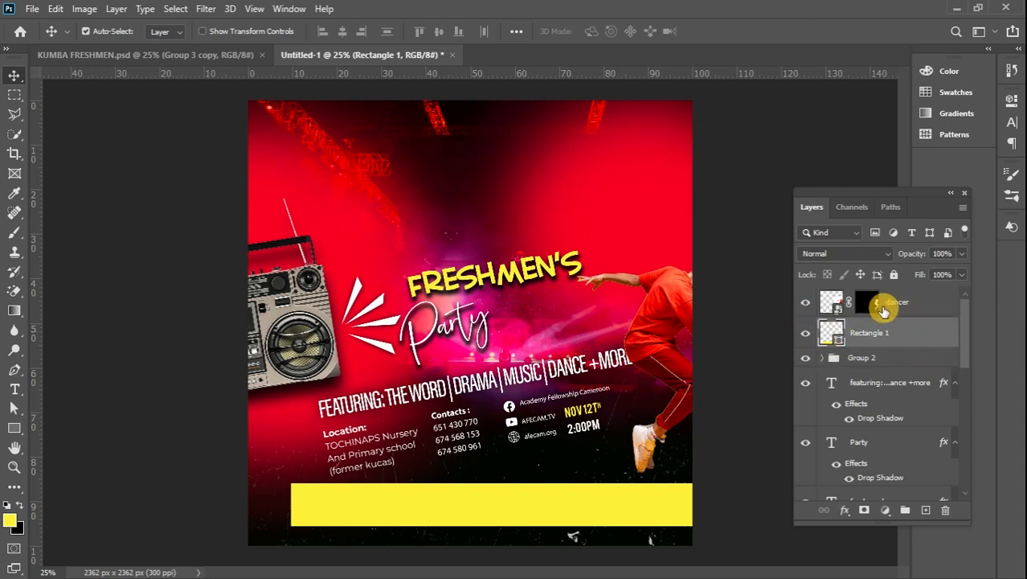
# Rotate the yellow rectangle to about -9.4° and move it up behind the dancer's foot, under the event details.
pyautogui.hotkey('ctrl', 't')
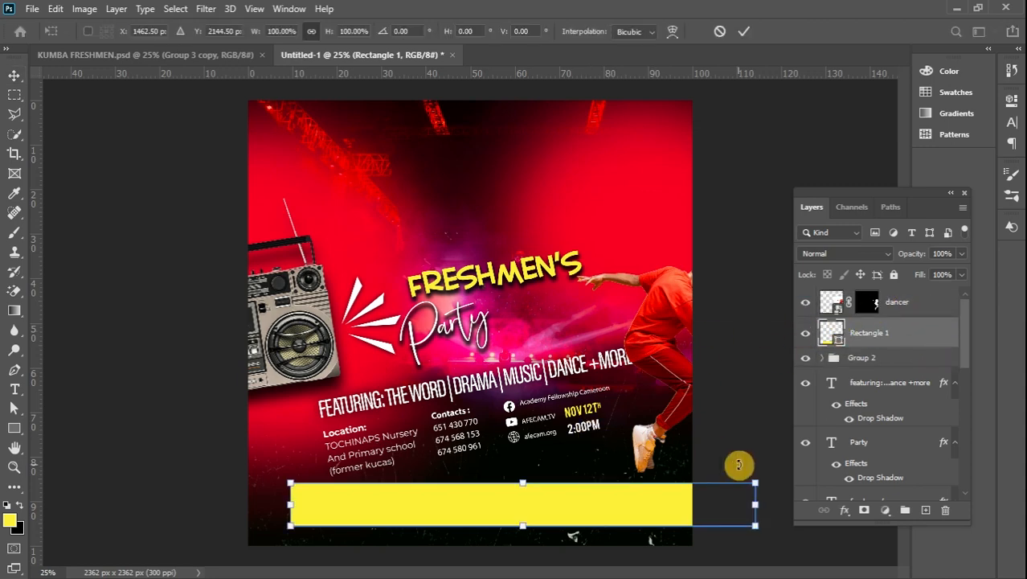
pyautogui.moveTo(776, 483); pyautogui.dragTo(746, 448)
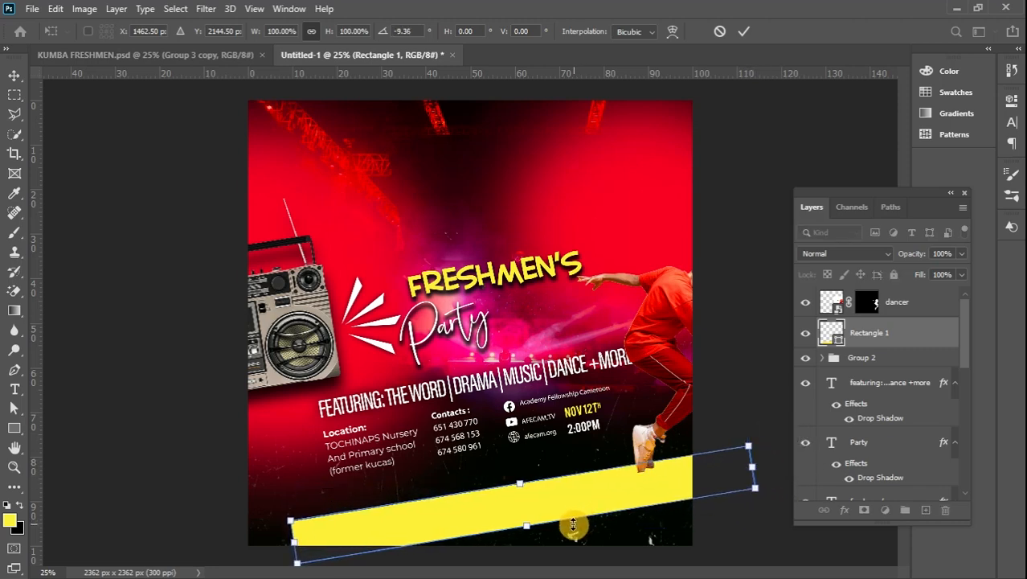
pyautogui.moveTo(588, 506); pyautogui.dragTo(579, 484)
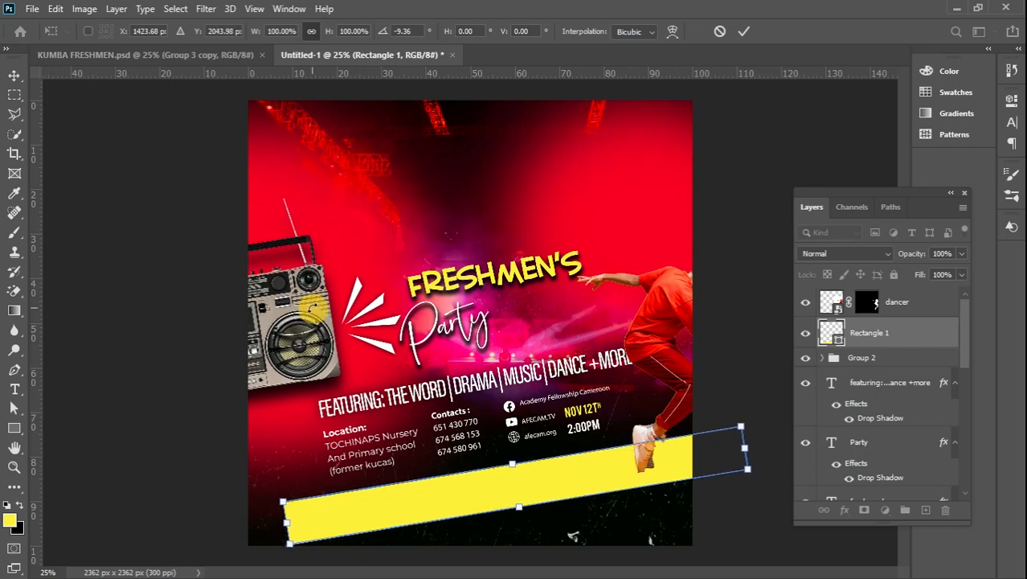
pyautogui.click(18, 95)
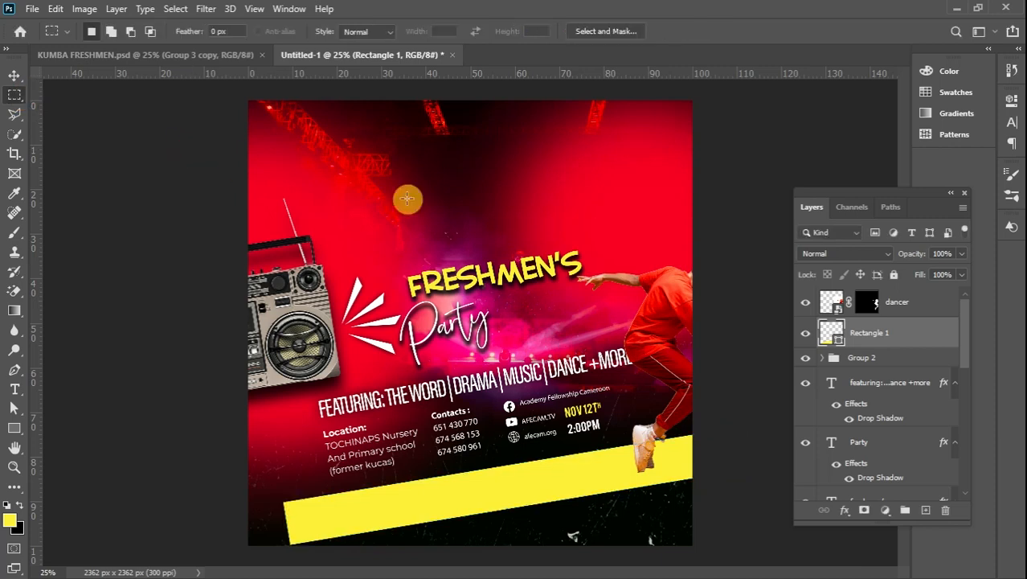
# Add a layer mask to the yellow bar and fade out its left end with a soft black brush at 900 and 800 px.
pyautogui.click(865, 511)
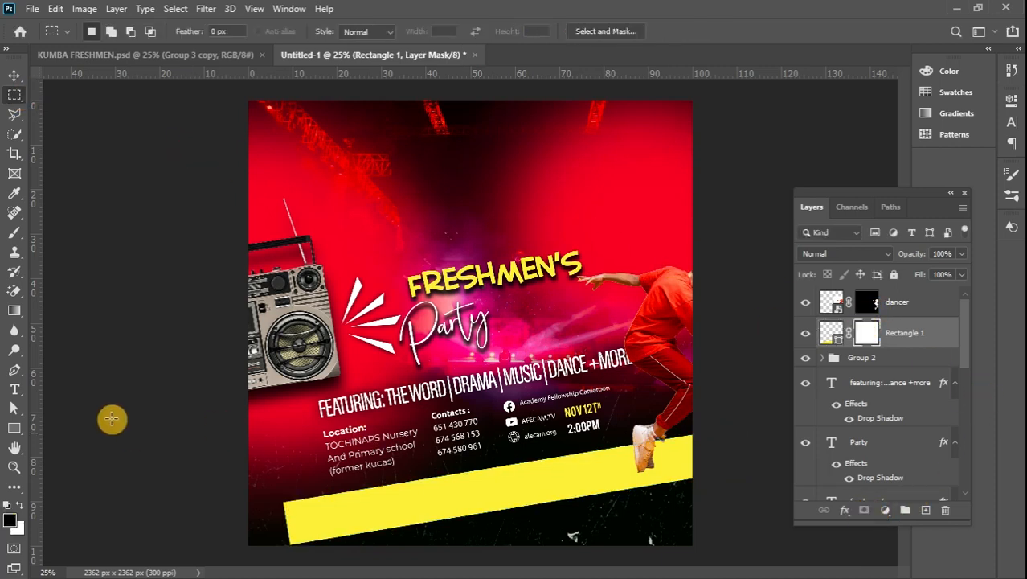
pyautogui.click(16, 238)
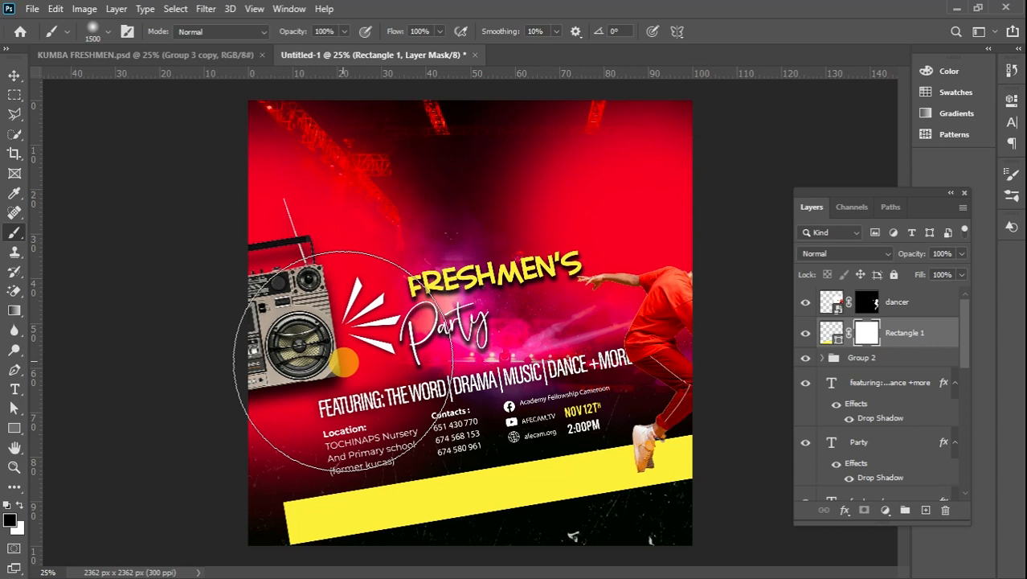
pyautogui.press('[')
pyautogui.press('[')
pyautogui.press('[')
pyautogui.press('[')
pyautogui.press('[')
pyautogui.press('[')
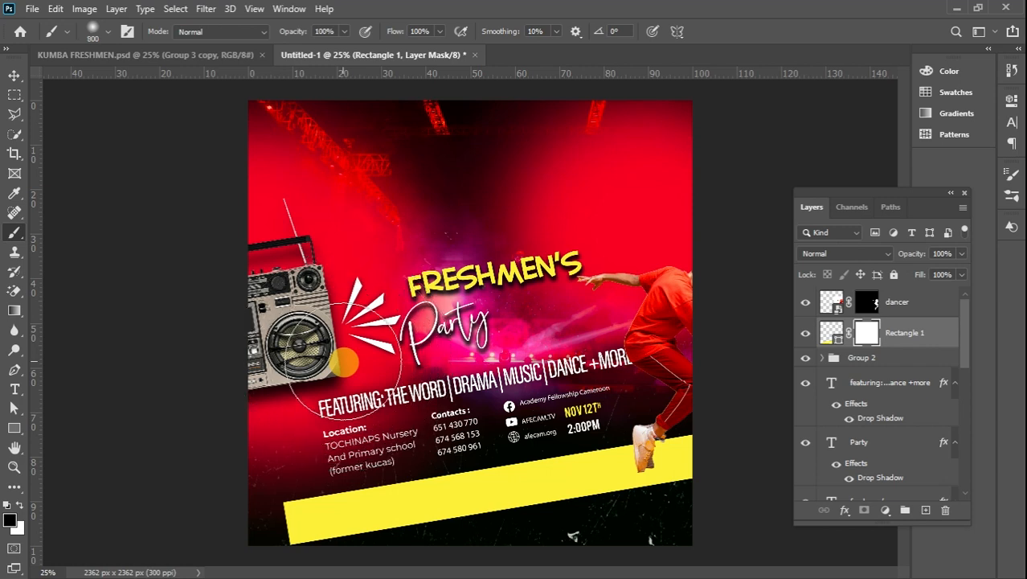
pyautogui.moveTo(314, 492)
pyautogui.mouseDown()
pyautogui.moveTo(231, 556)
pyautogui.moveTo(246, 563)
pyautogui.moveTo(306, 537)
pyautogui.moveTo(291, 553)
pyautogui.moveTo(344, 526)
pyautogui.mouseUp()
pyautogui.press('[')
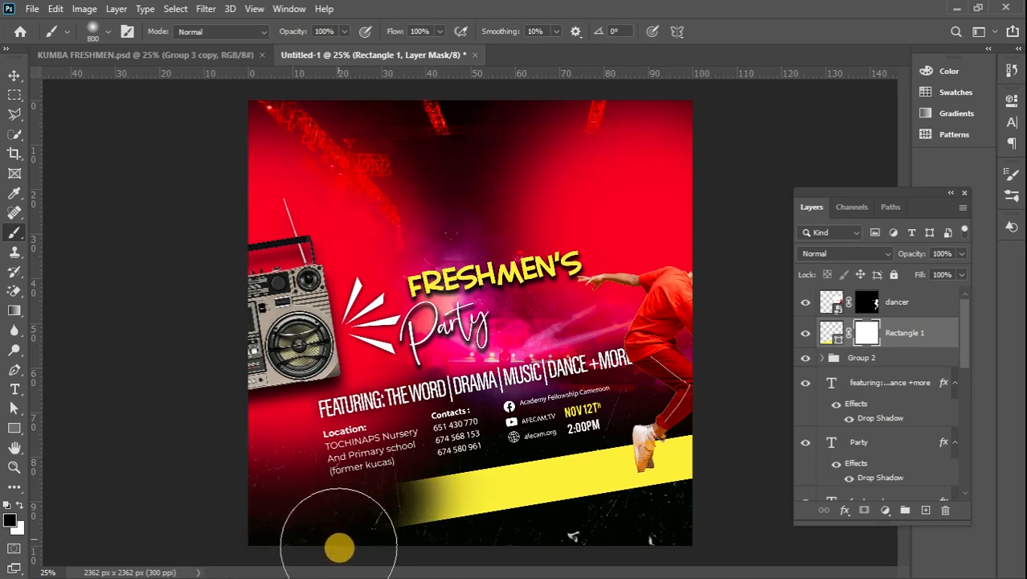
pyautogui.moveTo(329, 559); pyautogui.dragTo(347, 554)
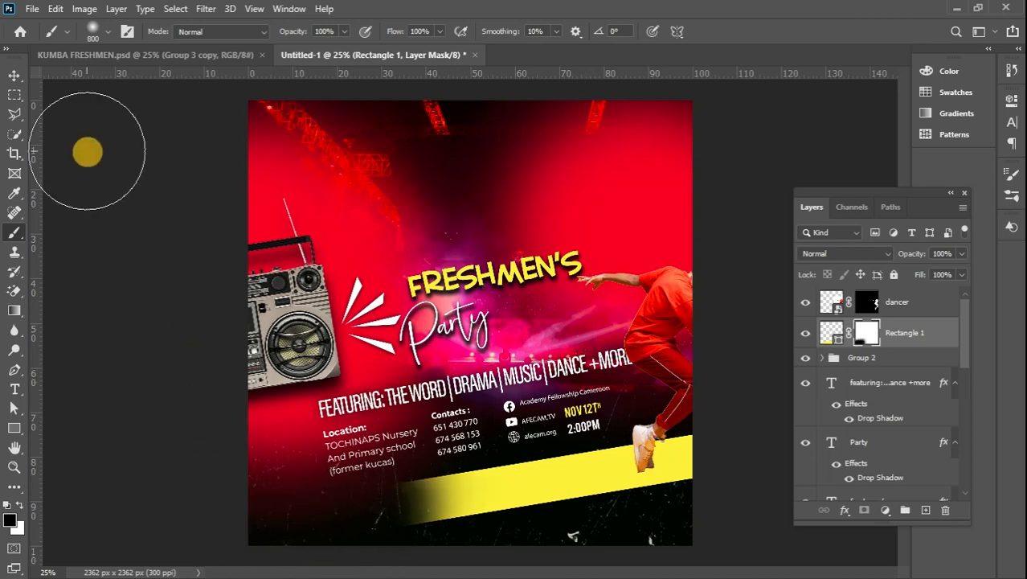
pyautogui.click(13, 75)
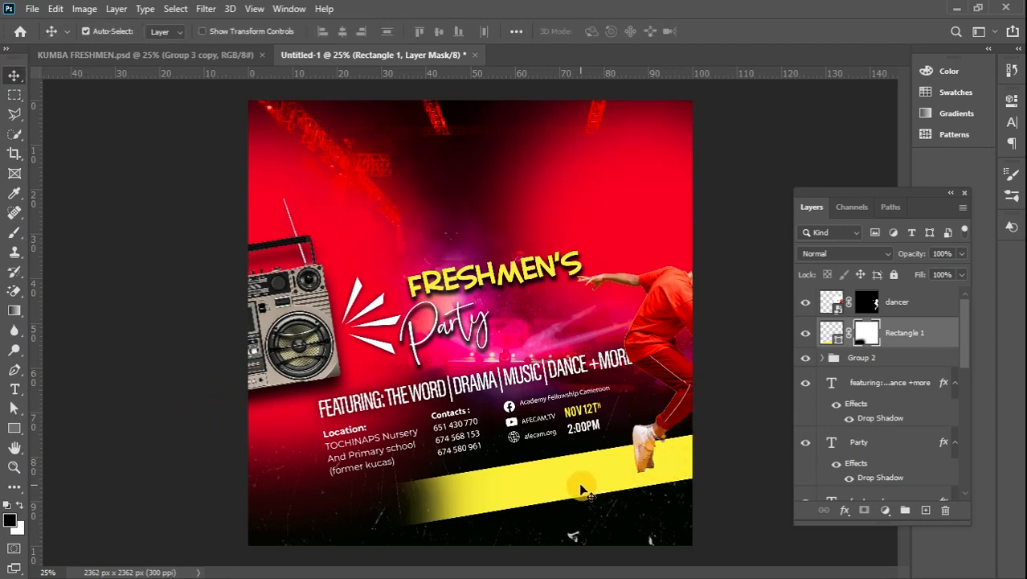
# Paint a single soft black dab with a 1000 px brush on a new layer above the yellow bar.
pyautogui.click(13, 233)
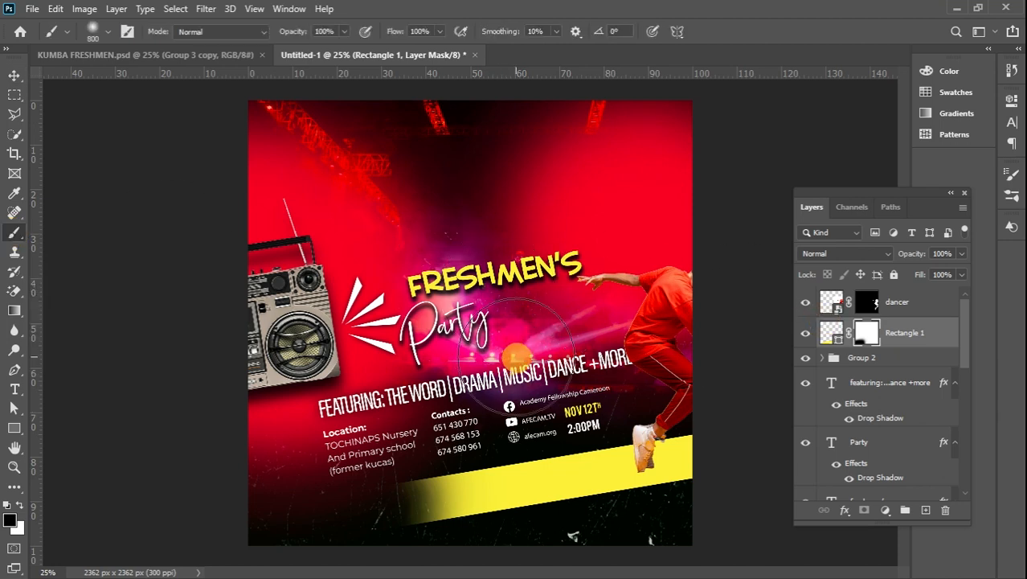
pyautogui.press(']')
pyautogui.press(']')
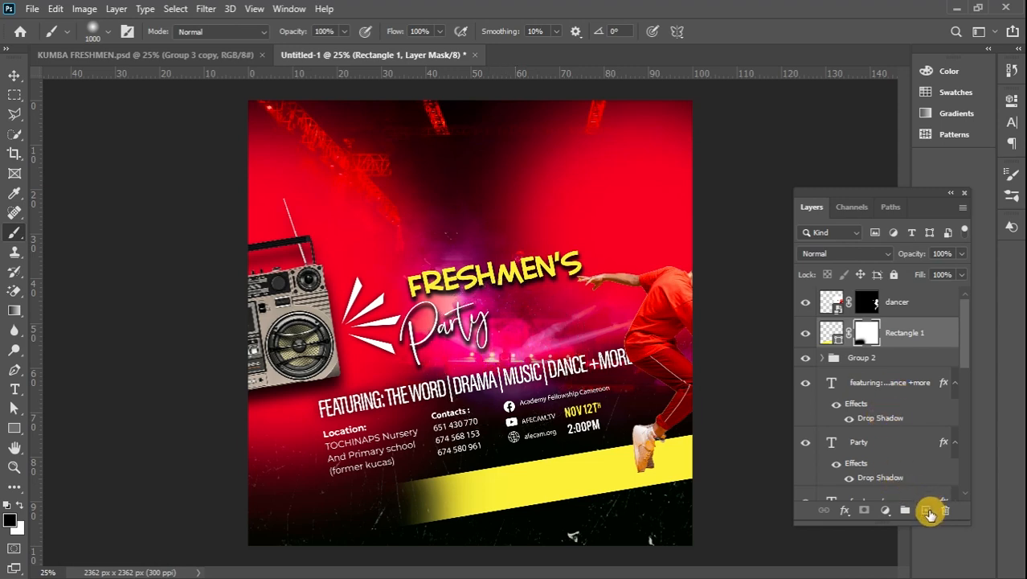
pyautogui.click(929, 513)
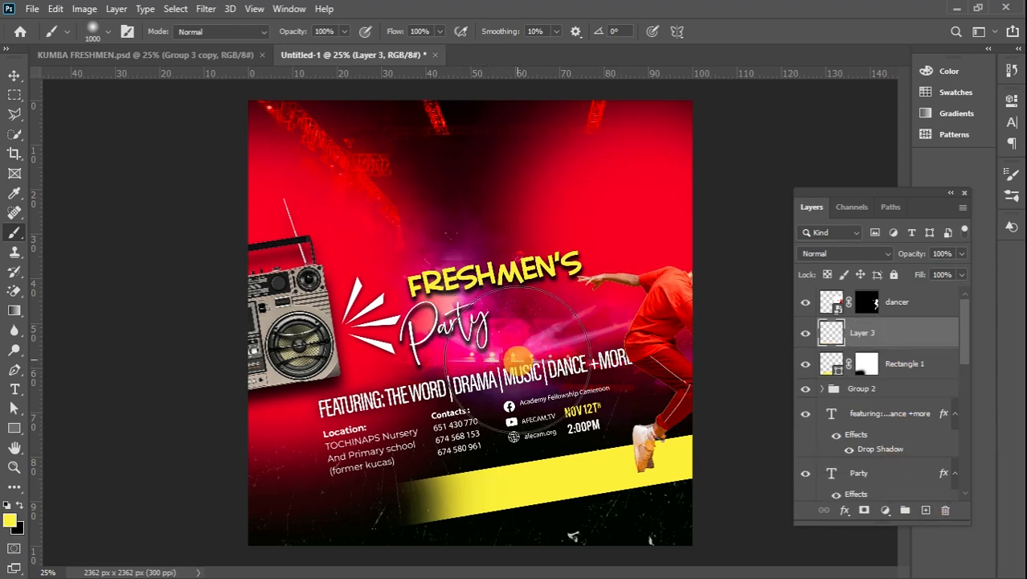
pyautogui.click(518, 358)
pyautogui.hotkey('ctrl', 'z')
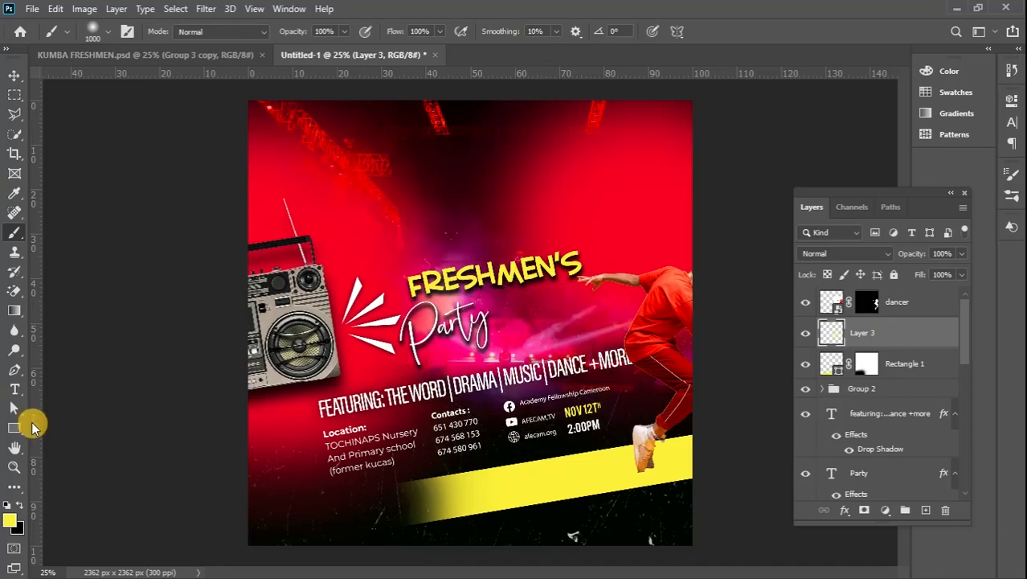
pyautogui.click(19, 507)
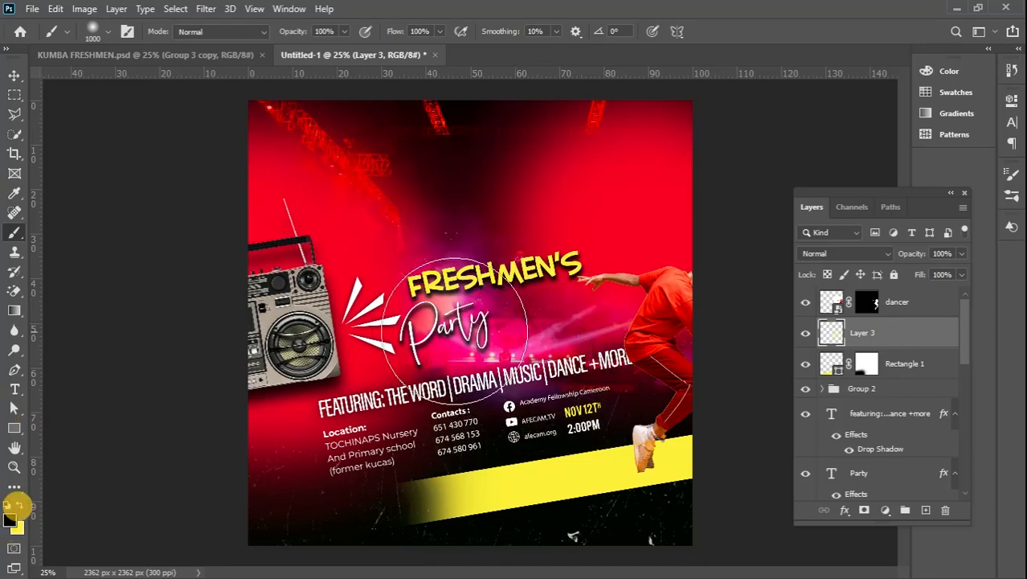
pyautogui.click(520, 333)
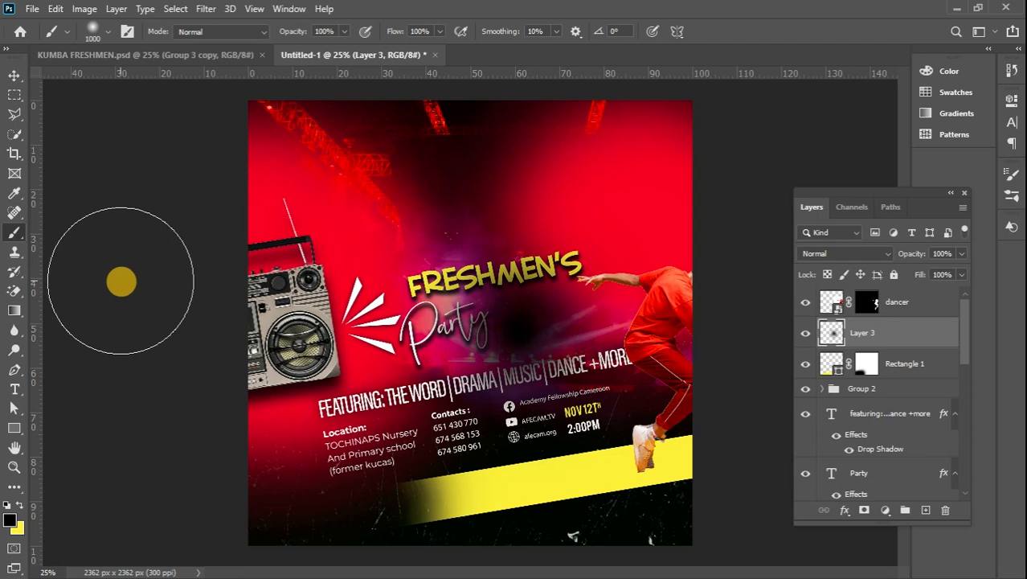
# Squash the black dab to about 72.7% width and 3% height, rotate it to about -16°, and place it under the dancer's foot.
pyautogui.hotkey('ctrl', 't')
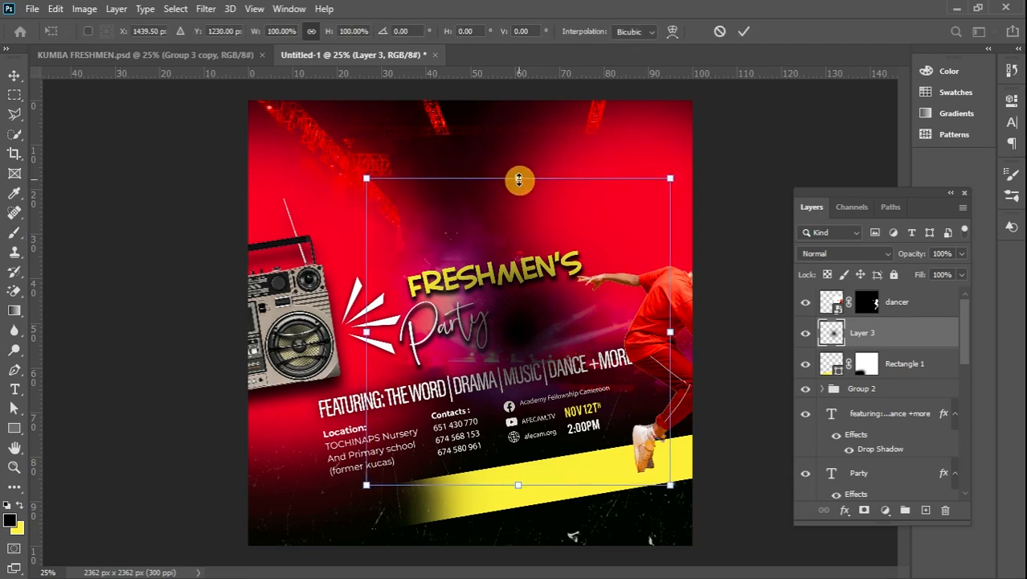
pyautogui.moveTo(518, 180); pyautogui.dragTo(500, 475)
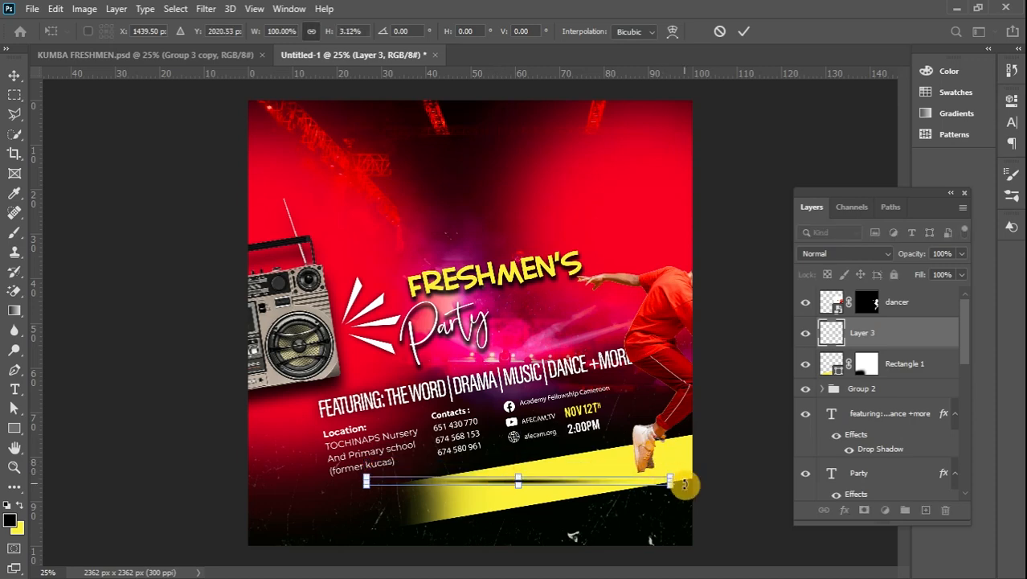
pyautogui.moveTo(688, 486); pyautogui.dragTo(675, 427)
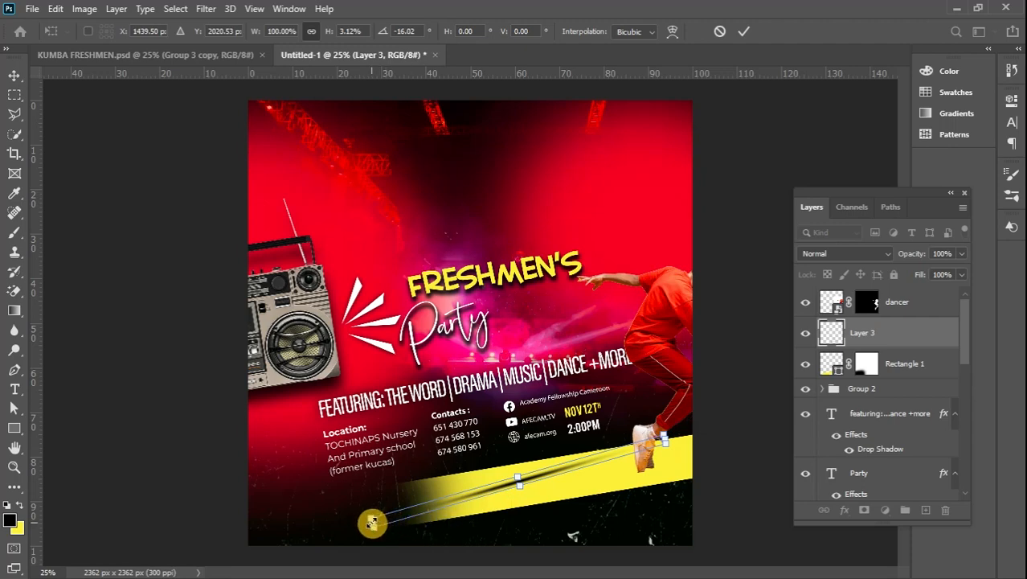
pyautogui.moveTo(371, 524); pyautogui.dragTo(446, 499)
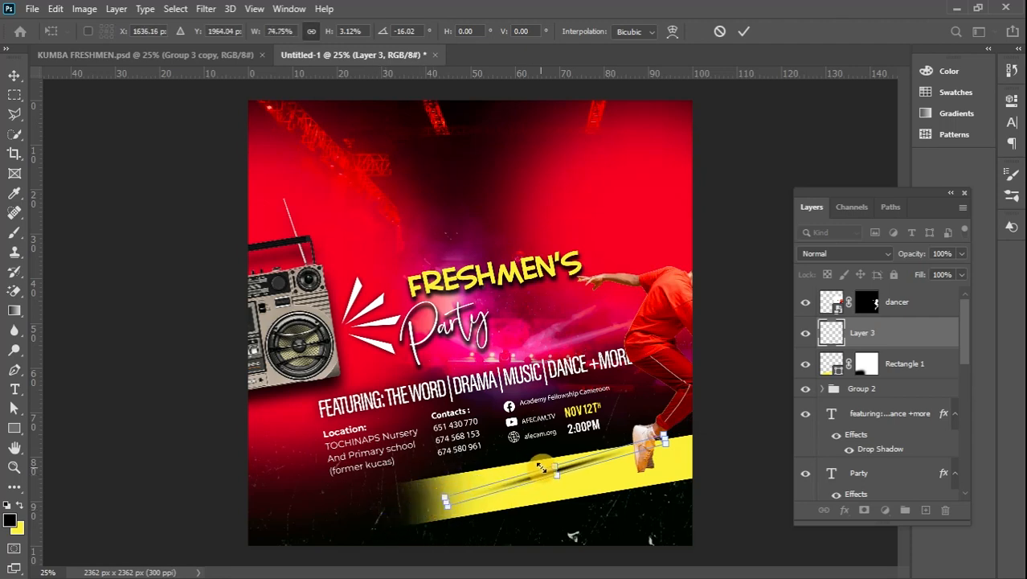
pyautogui.moveTo(577, 470); pyautogui.dragTo(657, 473)
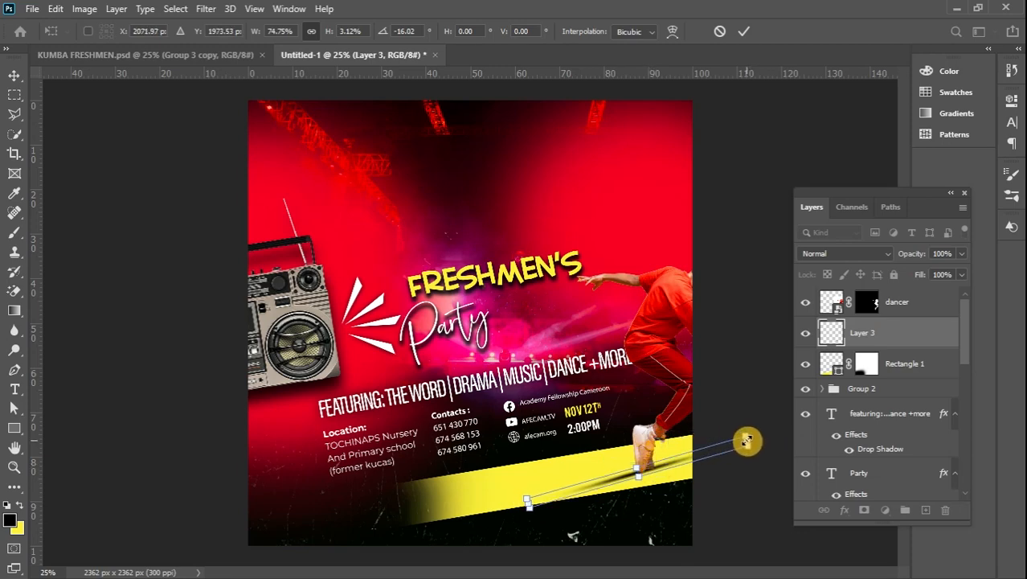
pyautogui.moveTo(747, 439); pyautogui.dragTo(742, 444)
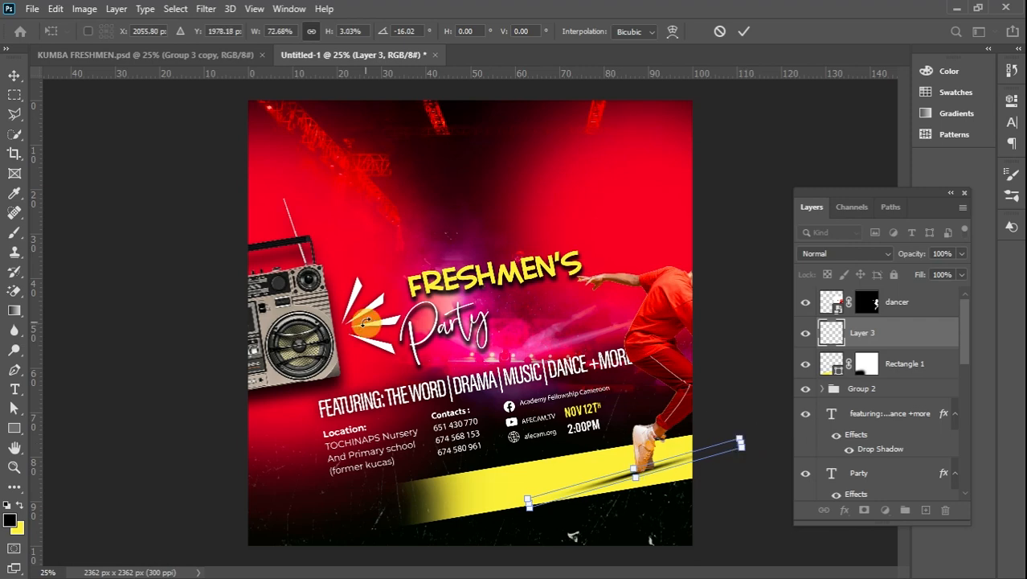
pyautogui.click(16, 96)
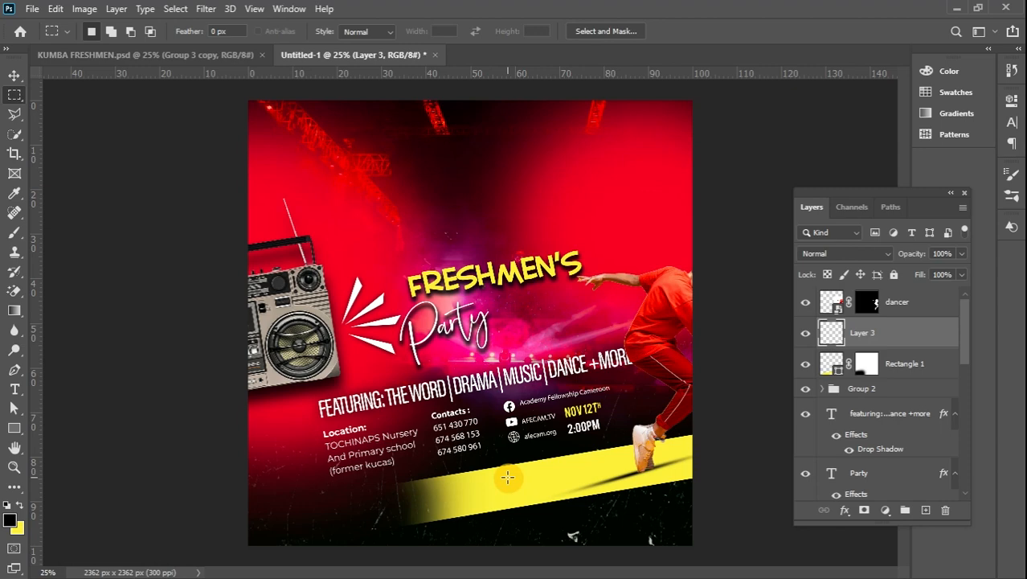
pyautogui.press('v')
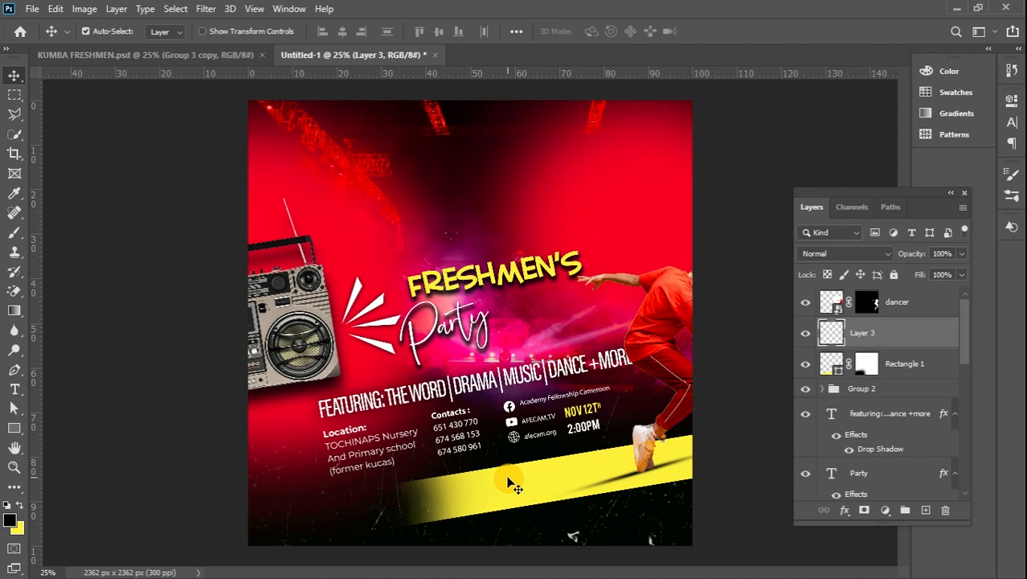
pyautogui.click(14, 94)
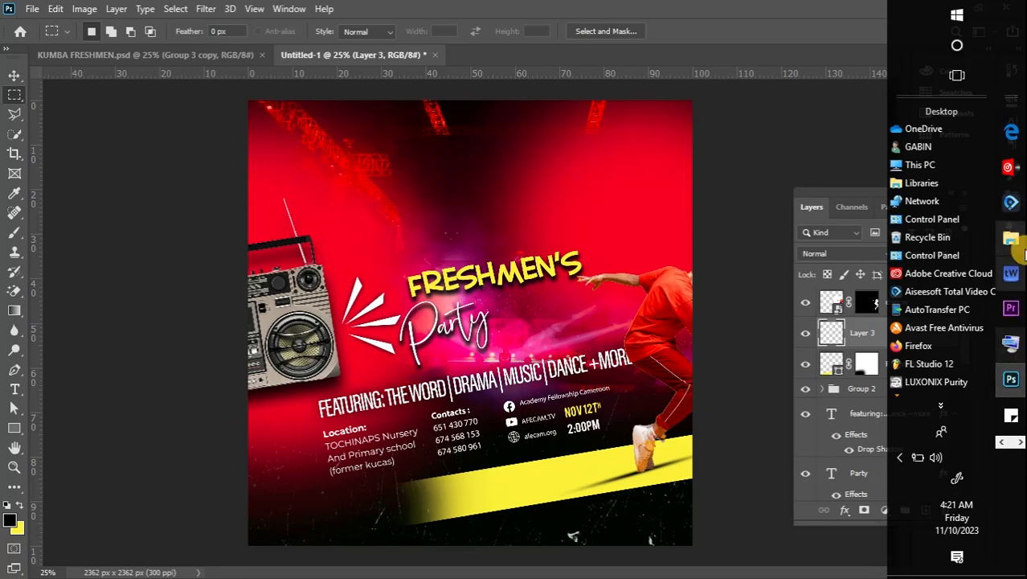
# Place the white-1 globe logo from the excercies files folder, scale it down to about 2%, and position it above the radio.
pyautogui.click(1011, 239)
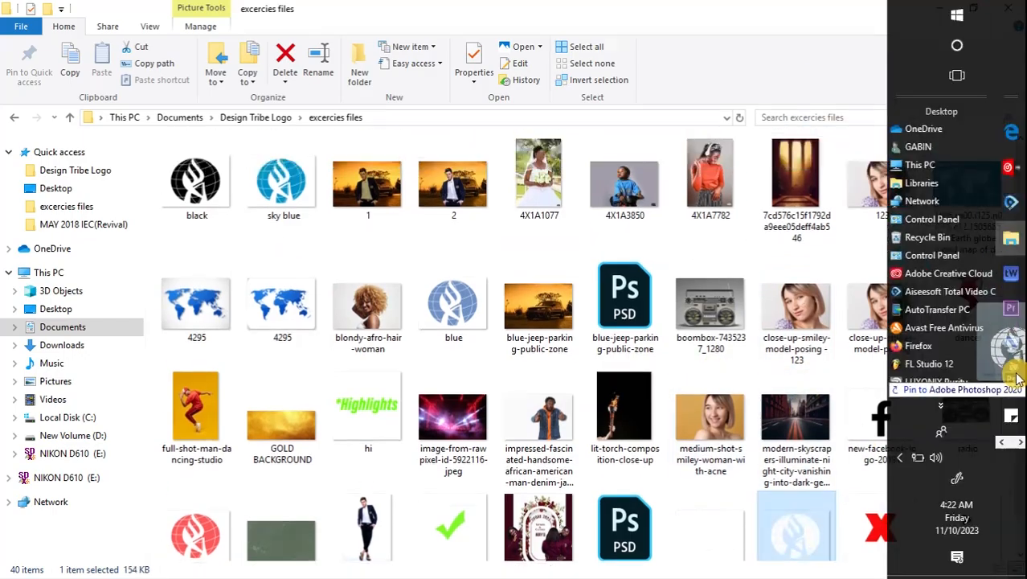
pyautogui.click(1011, 380)
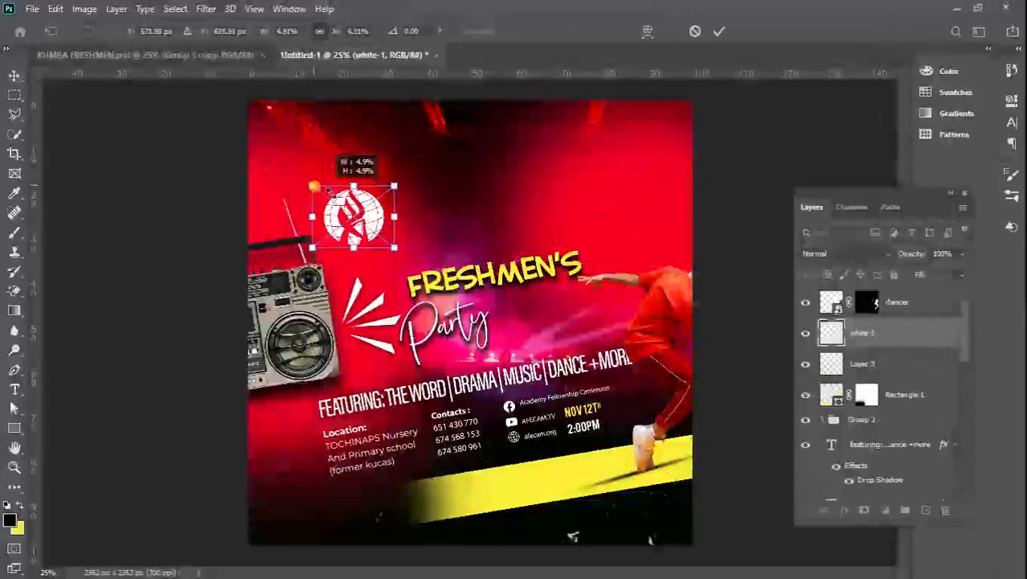
pyautogui.moveTo(344, 199); pyautogui.dragTo(367, 229)
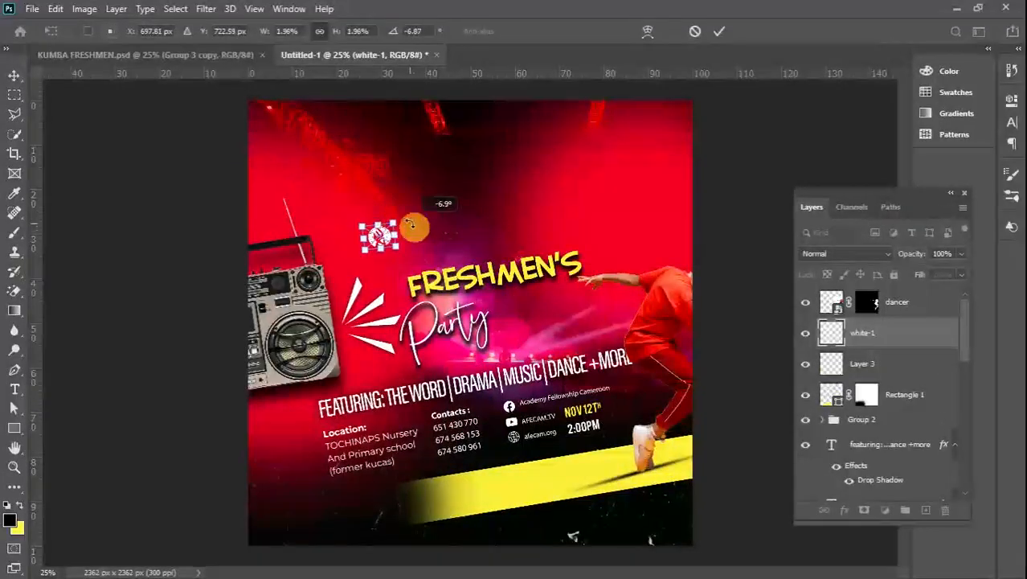
pyautogui.click(16, 82)
# Start a new text beside the globe logo in Montserrat at 10 pt.
pyautogui.press('t')
pyautogui.click(377, 233)
pyautogui.click(160, 31)
pyautogui.write('mont')
pyautogui.click(285, 179)
pyautogui.click(413, 31)
pyautogui.click(387, 102)
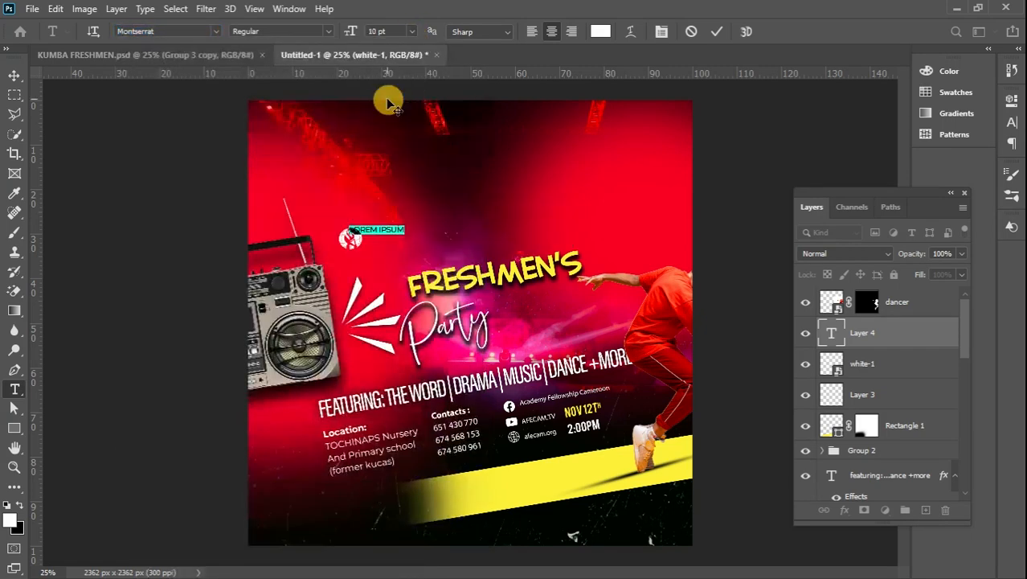
# Show the character settings and turn off All Caps for the new text.
pyautogui.click(288, 9)
pyautogui.click(313, 192)
pyautogui.click(890, 206)
pyautogui.write('A')
pyautogui.click(501, 240)
# Replace the placeholder text with "Academy Fellowship Cameroon", one word per line, using the On-Screen Keyboard for the line breaks.
pyautogui.click(834, 337)
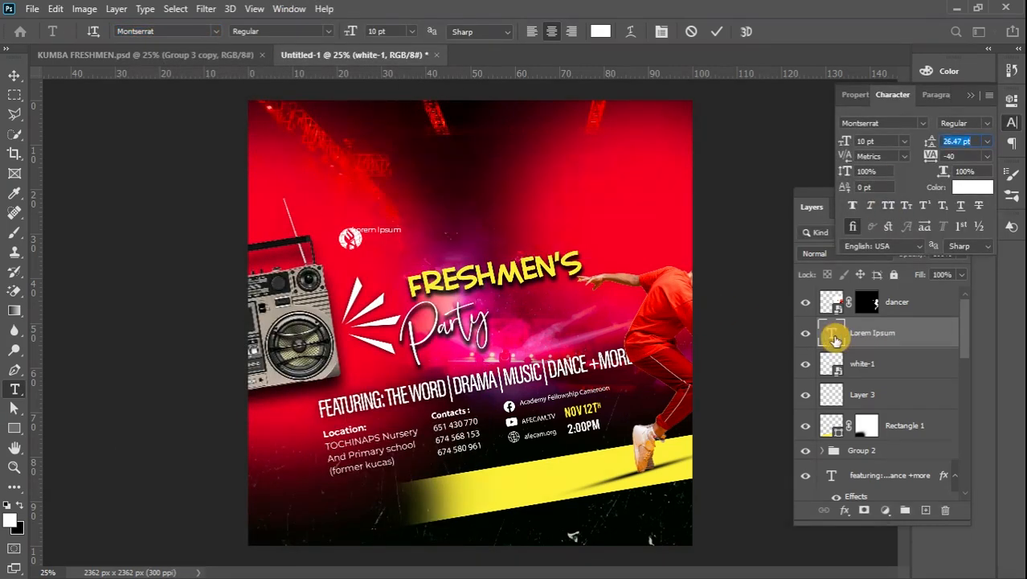
pyautogui.doubleClick(835, 338)
pyautogui.write('Academy')
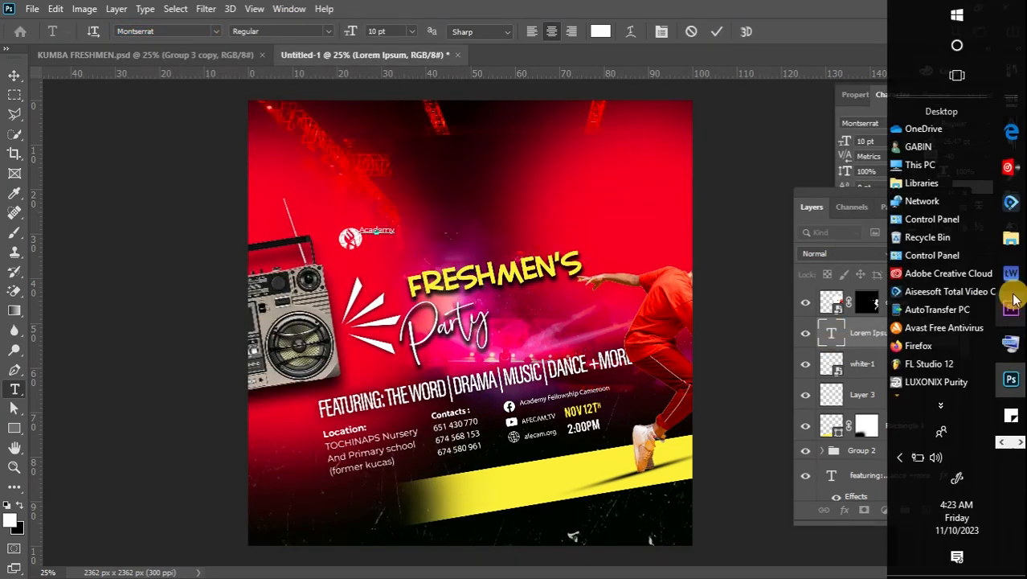
pyautogui.click(1013, 297)
pyautogui.click(800, 240)
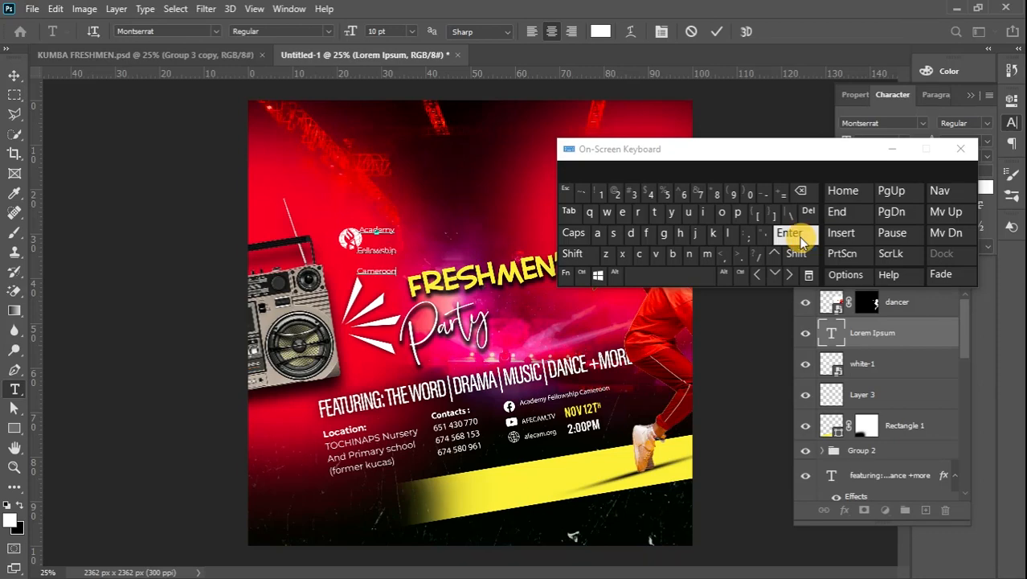
pyautogui.click(960, 149)
# Set the leading of the "Academy Fellowship Cameroon" text to 10.47 pt and move the text to the right, clear of the logo.
pyautogui.hotkey('ctrl', 'a')
pyautogui.moveTo(931, 142); pyautogui.dragTo(910, 154)
pyautogui.click(15, 75)
pyautogui.hotkey('shift', 'Right')
pyautogui.hotkey('shift', 'Right')
pyautogui.hotkey('shift', 'Right')
pyautogui.hotkey('shift', 'Right')
pyautogui.hotkey('shift', 'Right')
pyautogui.hotkey('shift', 'Right')
pyautogui.hotkey('shift', 'Right')
pyautogui.hotkey('shift', 'Right')
# Left-align the "Academy Fellowship Cameroon" text and set its font weight to Medium.
pyautogui.doubleClick(832, 333)
pyautogui.click(532, 32)
pyautogui.click(329, 31)
pyautogui.click(325, 148)
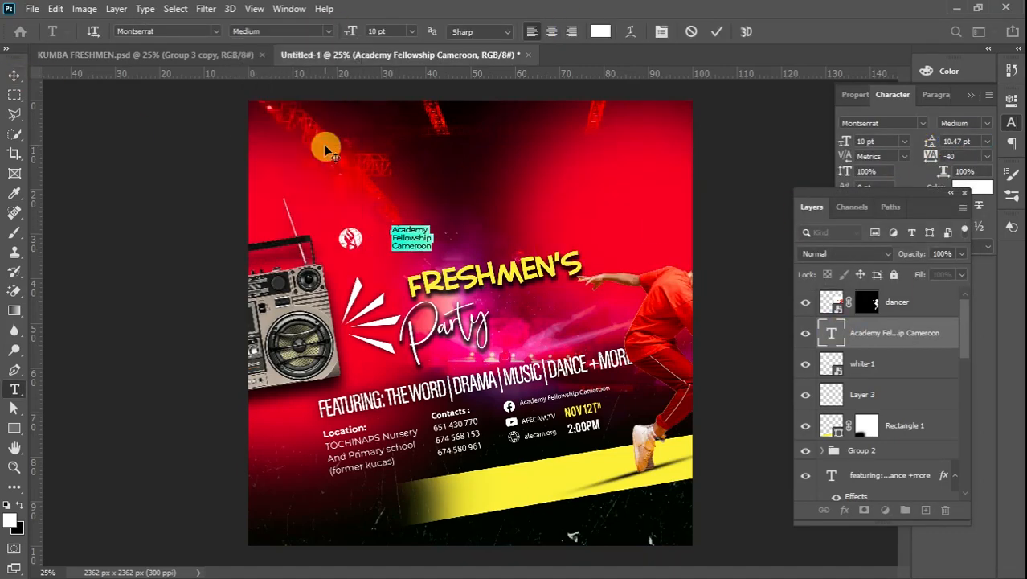
# Move the text closer to the globe logo and draw a thin white vertical divider of 9 x 141 px between them.
pyautogui.click(15, 75)
pyautogui.moveTo(418, 238); pyautogui.dragTo(370, 251)
pyautogui.click(14, 427)
pyautogui.click(15, 74)
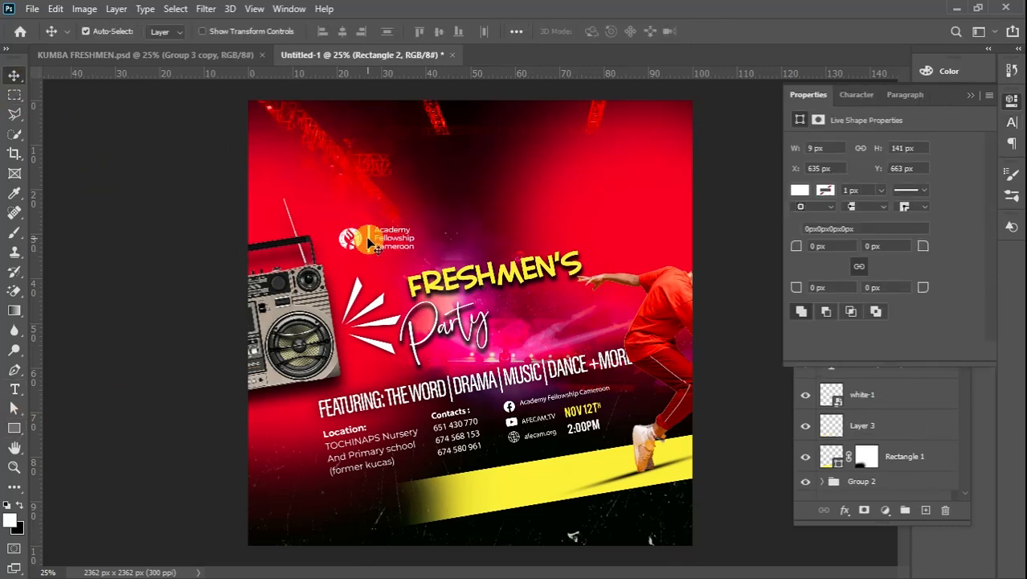
pyautogui.click(970, 95)
pyautogui.click(884, 387)
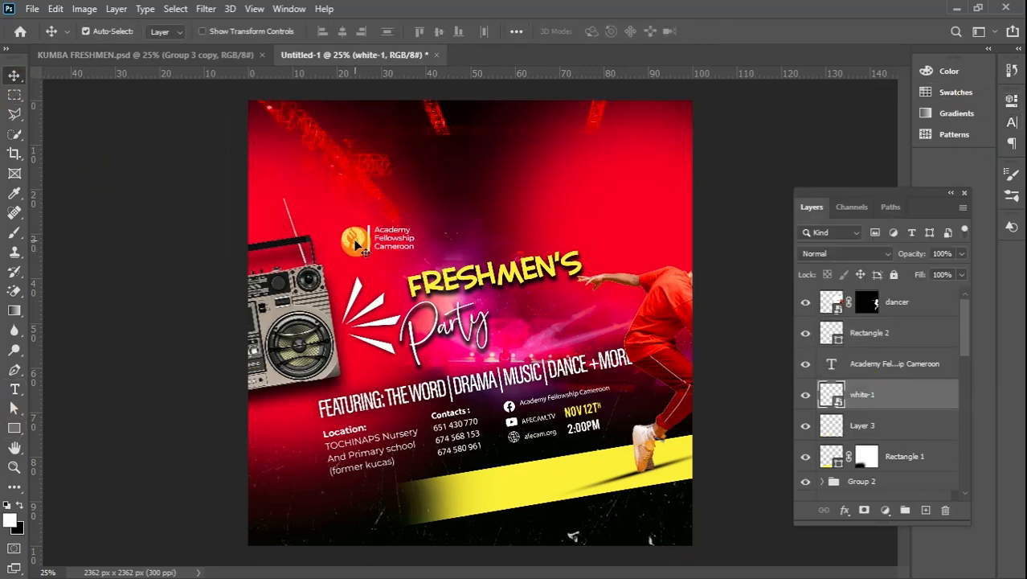
# Group the globe logo, the "Academy Fellowship Cameroon" text and the divider layers together.
pyautogui.click(910, 368)
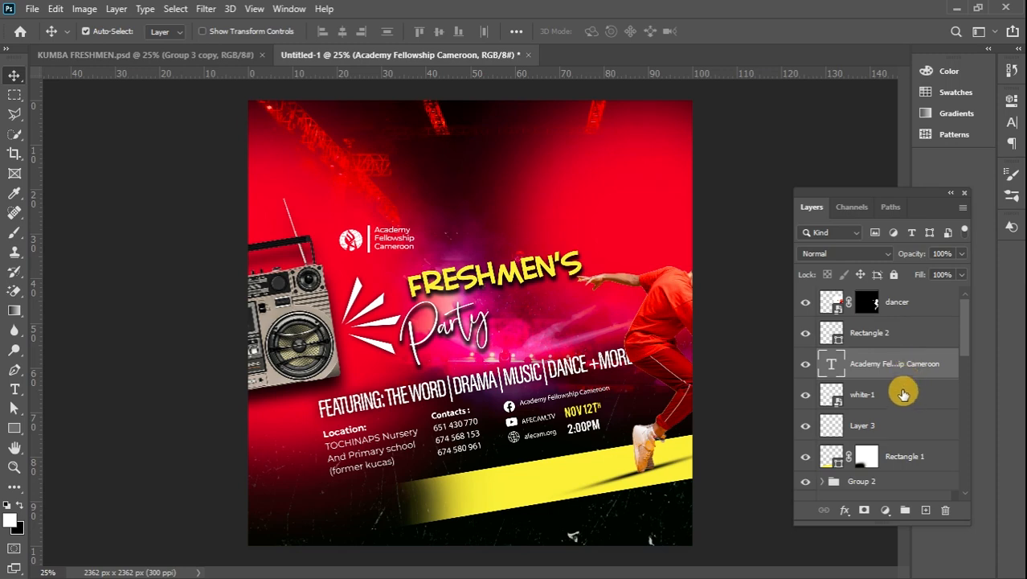
pyautogui.keyDown('shift'); pyautogui.click(901, 400); pyautogui.keyUp('shift')
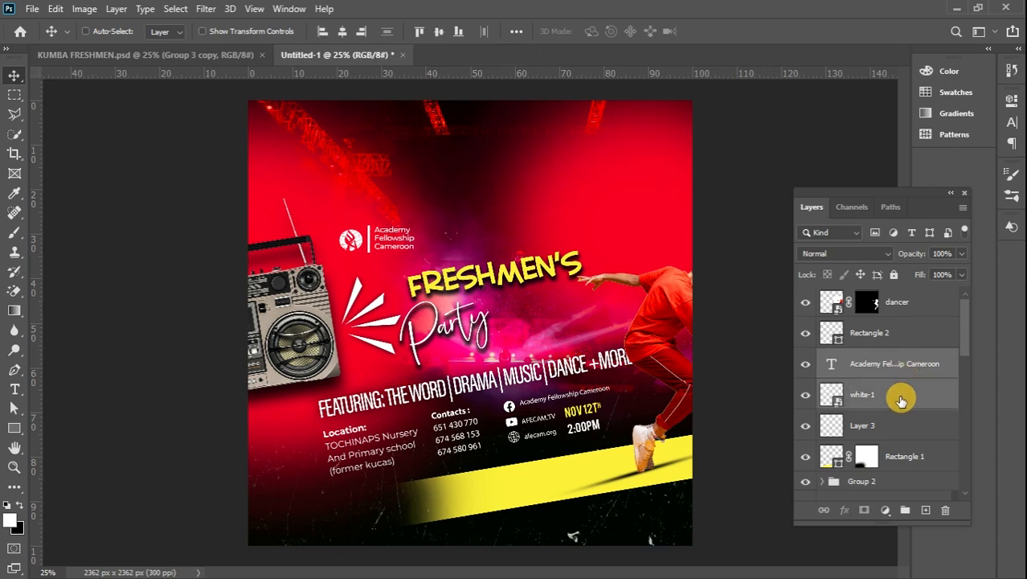
pyautogui.keyDown('shift'); pyautogui.click(899, 342); pyautogui.keyUp('shift')
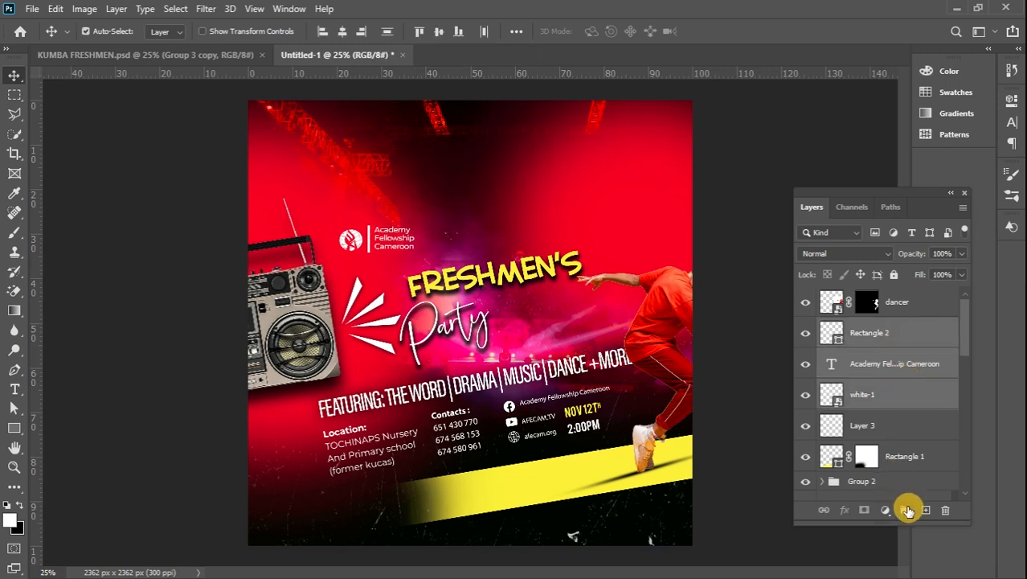
pyautogui.click(906, 509)
# Rotate the logo group to about -6.69° to follow the title's slant and move it slightly down and left.
pyautogui.hotkey('ctrl', 't')
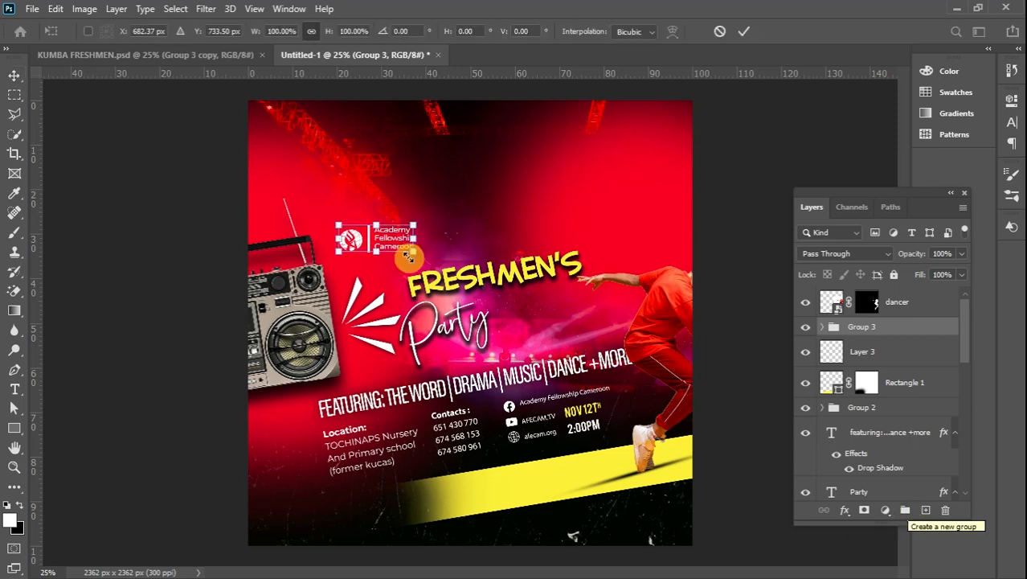
pyautogui.moveTo(435, 226); pyautogui.dragTo(389, 252)
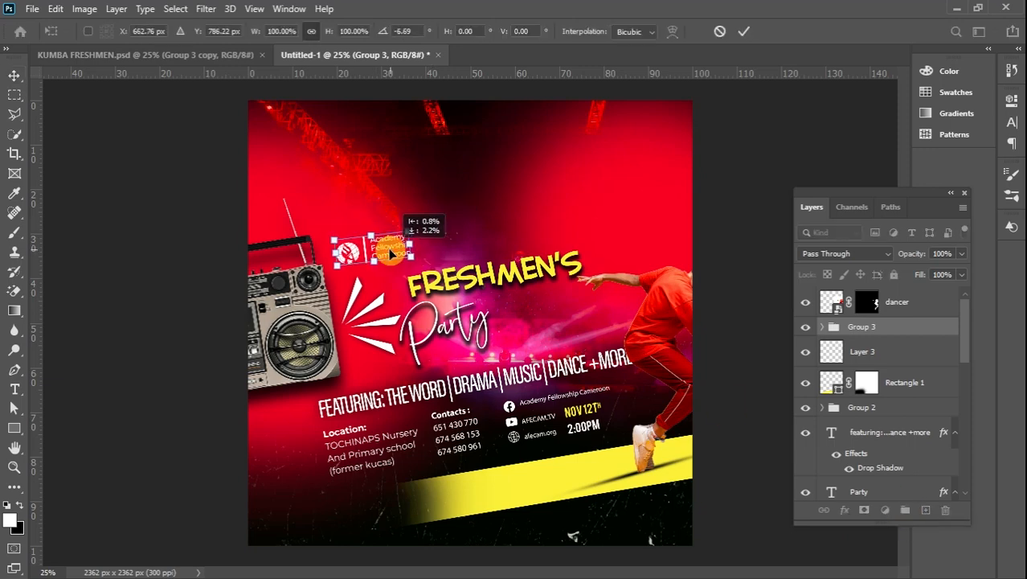
pyautogui.click(14, 94)
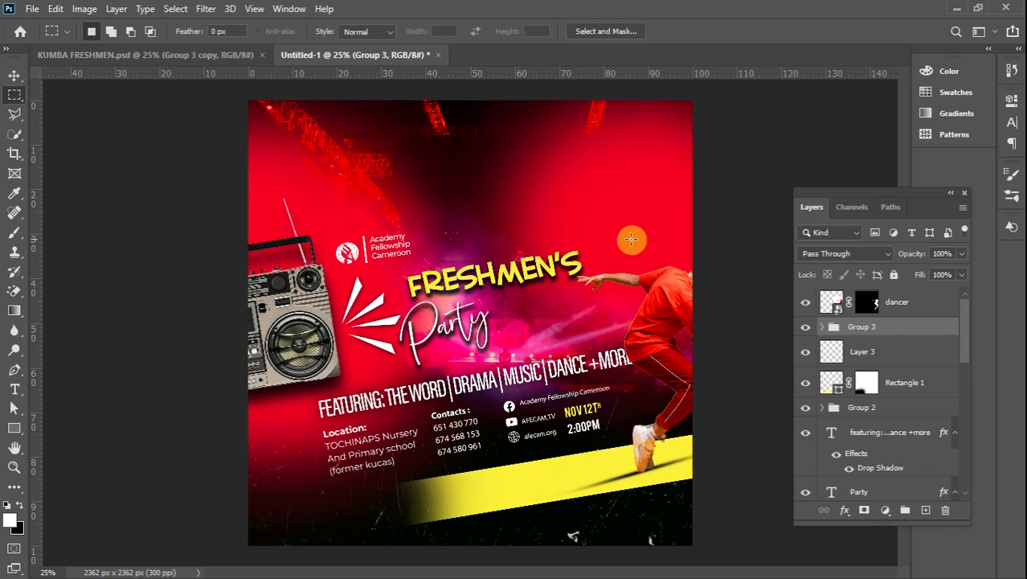
# Switch to File Explorer and place the GOLD BACKGROUND image from the "excercies files" folder into the Photoshop flyer.
pyautogui.click(1011, 240)
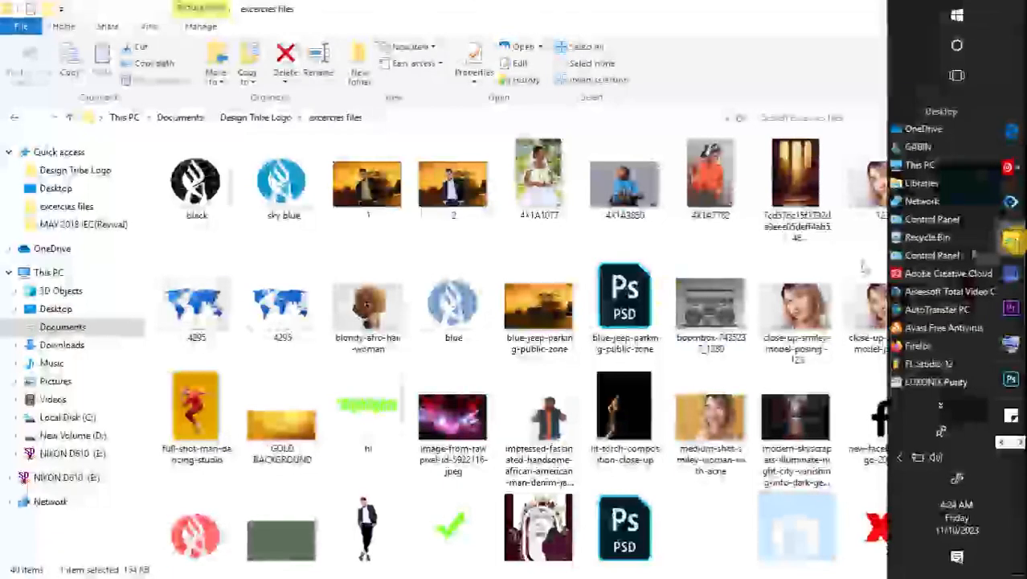
pyautogui.click(282, 418)
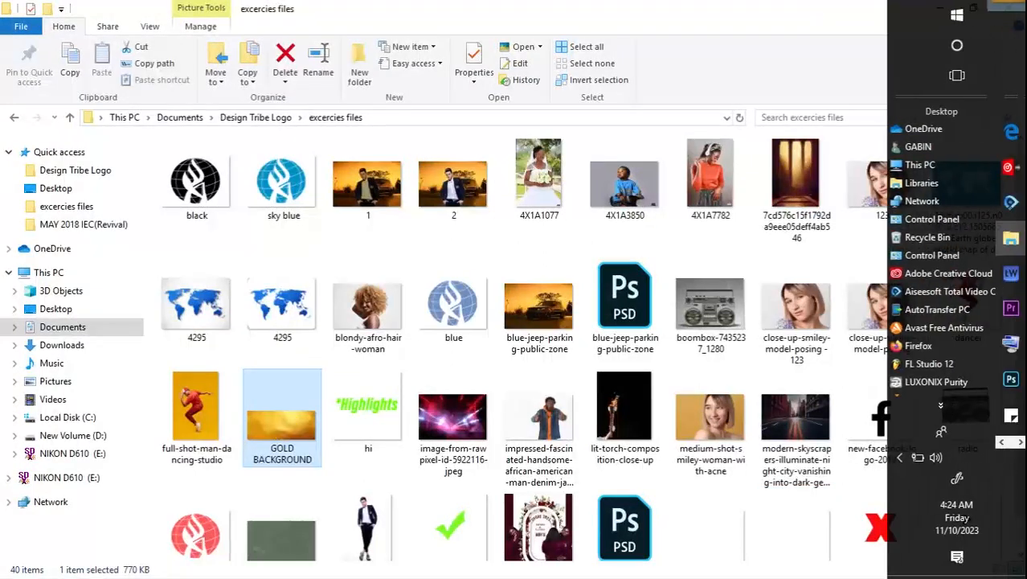
pyautogui.click(1011, 379)
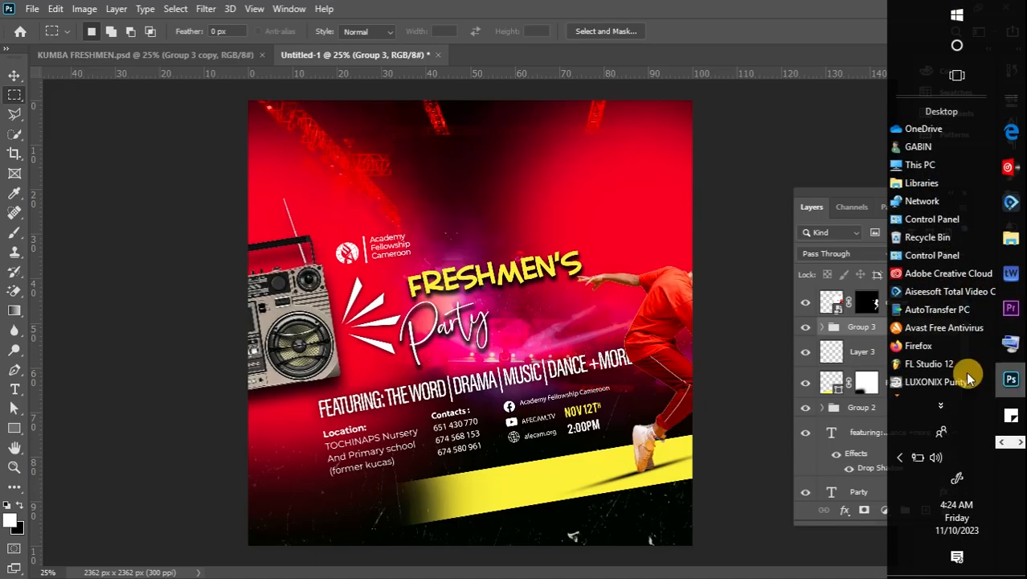
pyautogui.moveTo(965, 371); pyautogui.dragTo(517, 297)
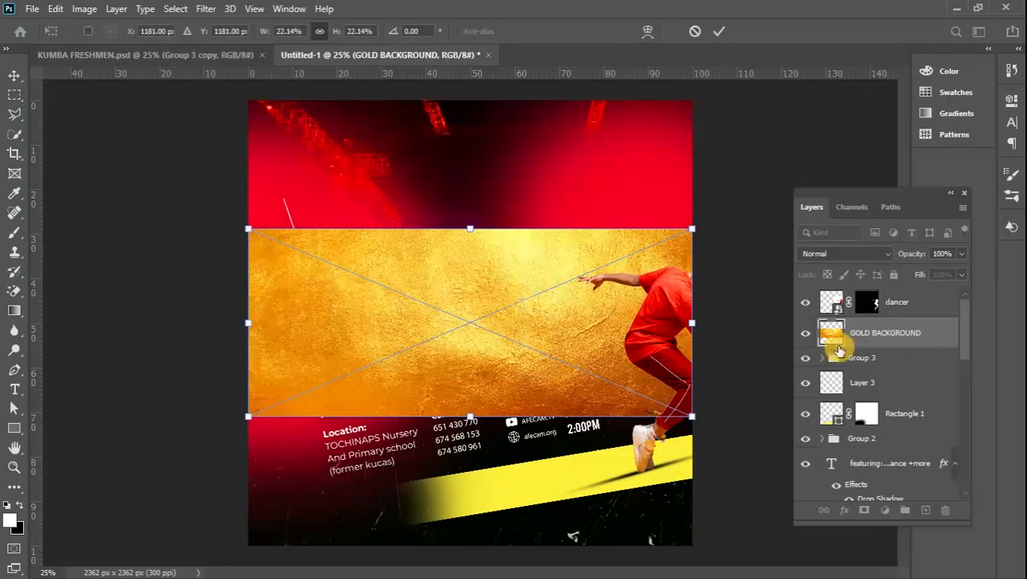
# Clip the gold image to the "freshmen's" text layer, and clip a duplicate of it to the "Party" text layer.
pyautogui.moveTo(967, 332)
pyautogui.mouseDown()
pyautogui.moveTo(964, 368)
pyautogui.moveTo(965, 339)
pyautogui.mouseUp()
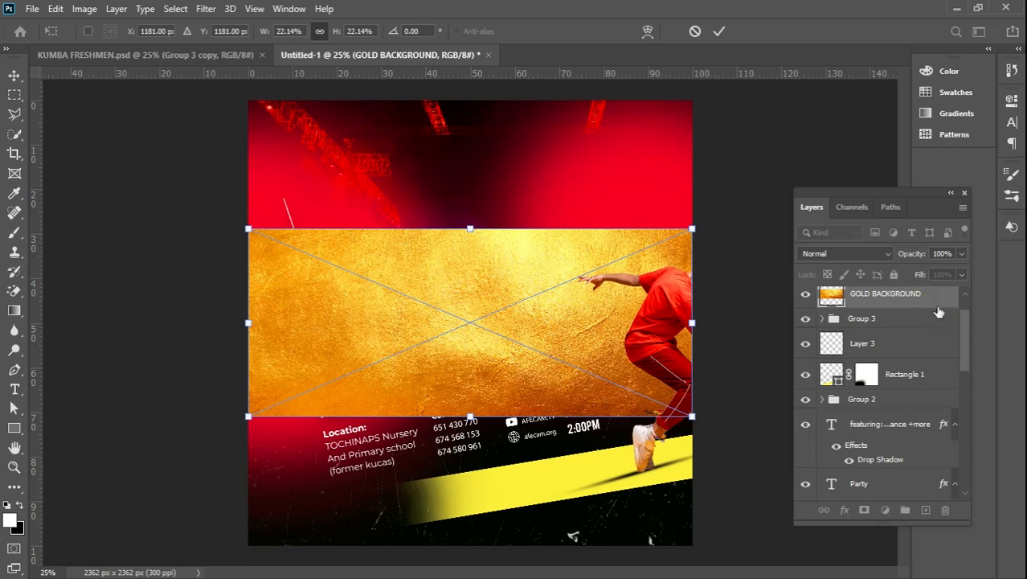
pyautogui.moveTo(936, 304); pyautogui.dragTo(926, 458)
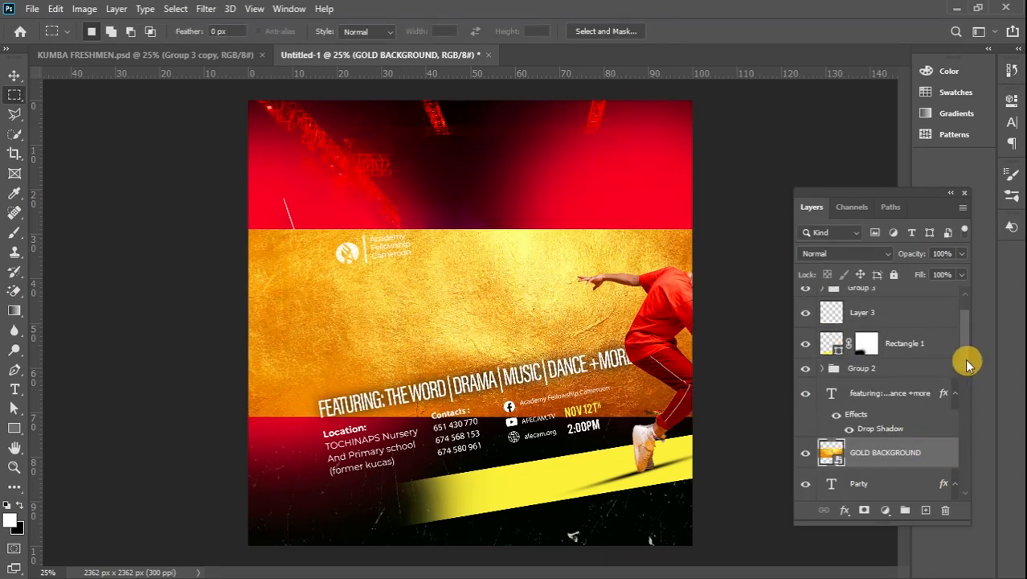
pyautogui.moveTo(967, 364); pyautogui.dragTo(973, 397)
pyautogui.moveTo(936, 319); pyautogui.dragTo(925, 383)
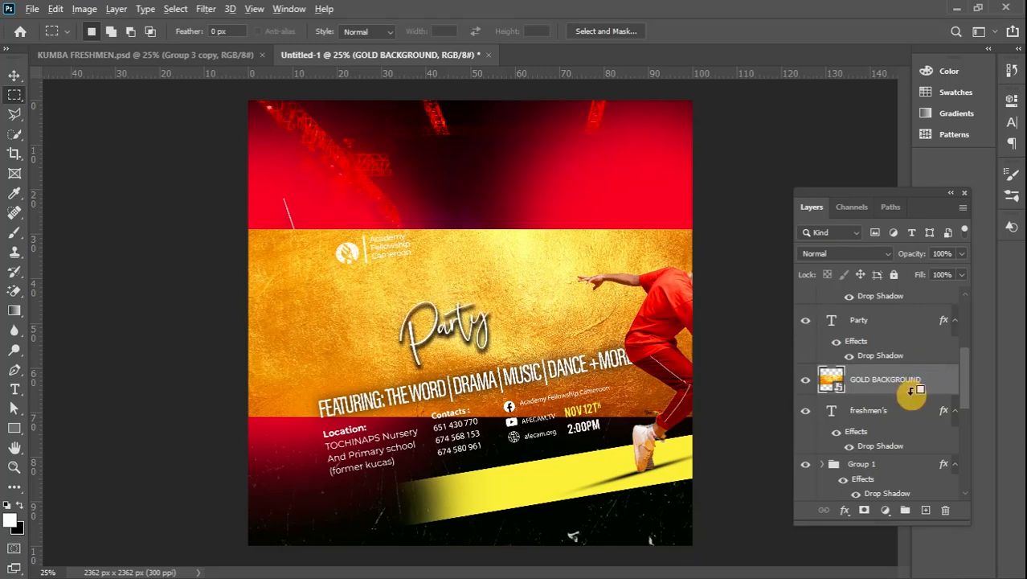
pyautogui.keyDown('alt'); pyautogui.click(903, 391); pyautogui.keyUp('alt')
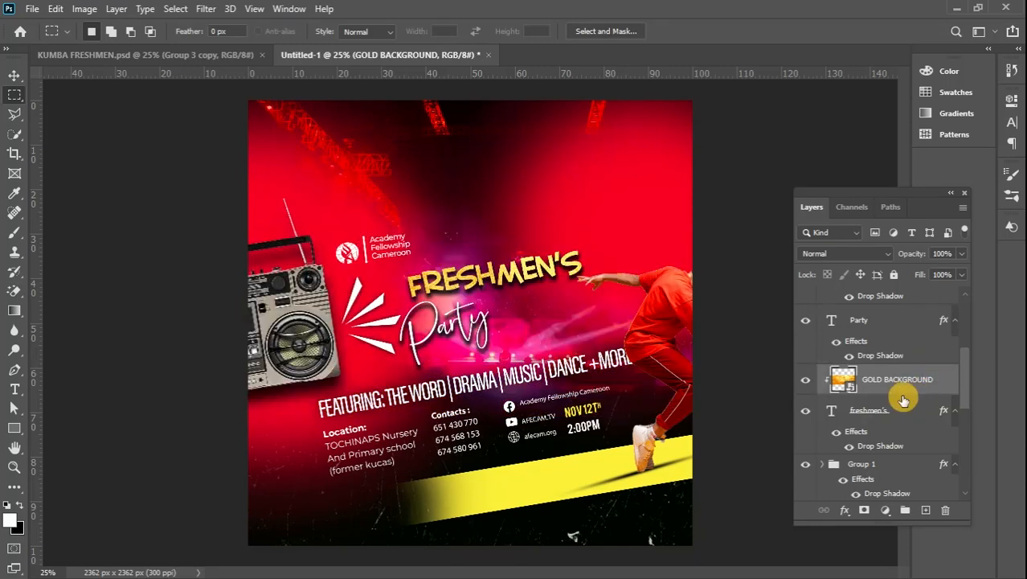
pyautogui.keyDown('alt'); pyautogui.moveTo(918, 398); pyautogui.dragTo(906, 328); pyautogui.keyUp('alt')
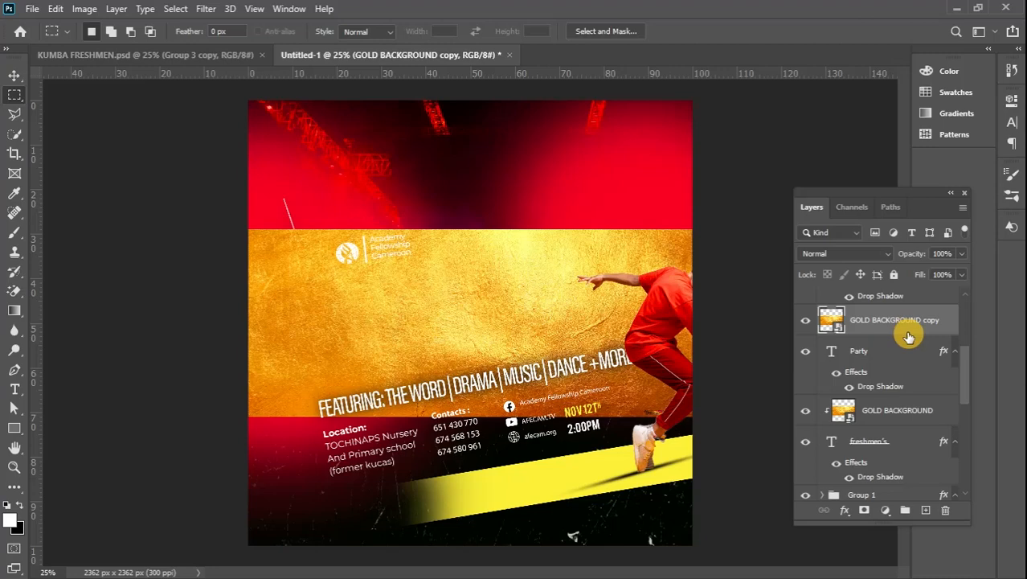
pyautogui.keyDown('alt'); pyautogui.click(909, 336); pyautogui.keyUp('alt')
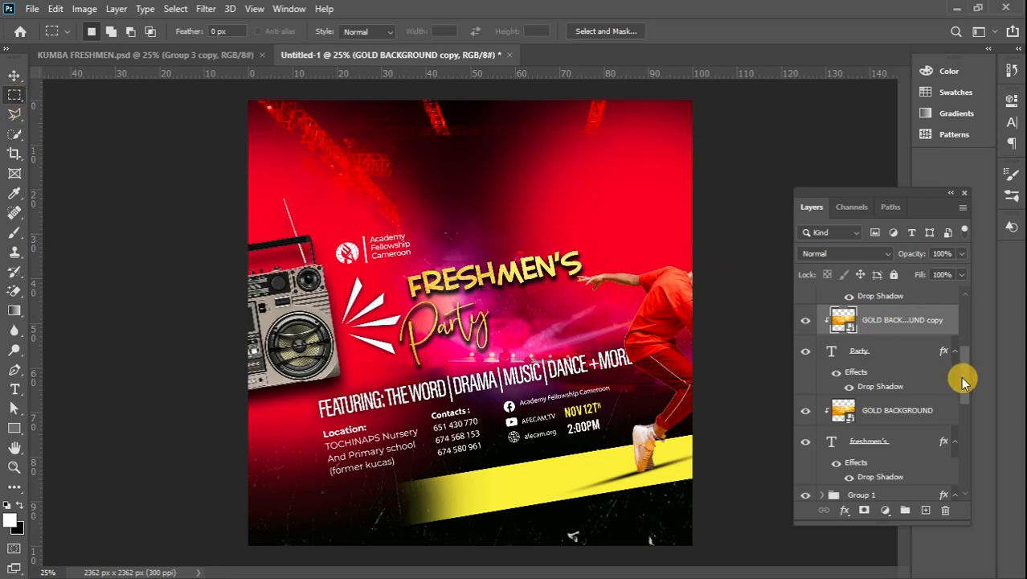
# Group all flyer layers from the dancer down to stylish-scratch-background, leaving only the Background layer outside.
pyautogui.moveTo(965, 384); pyautogui.dragTo(962, 491)
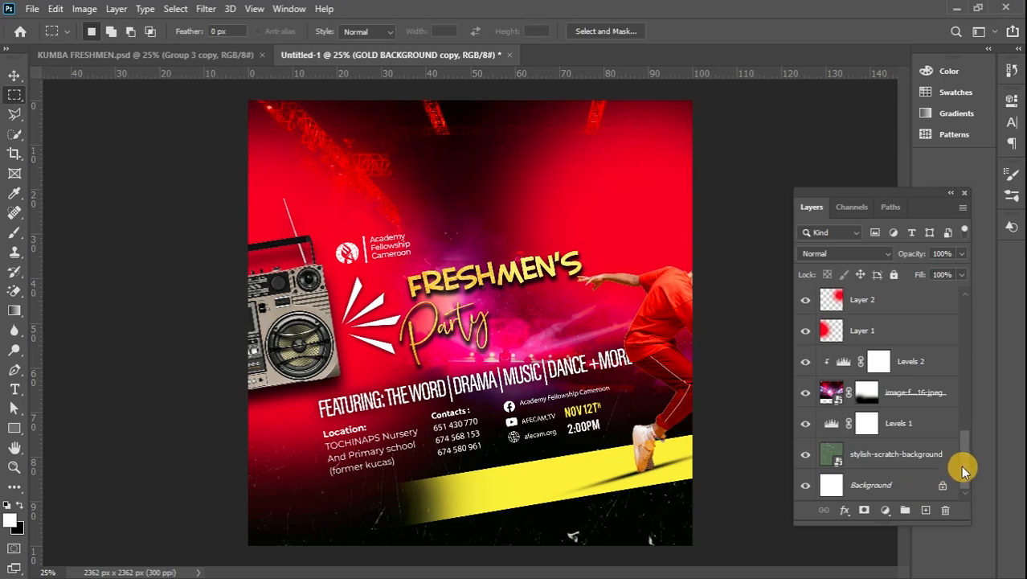
pyautogui.scroll(10, 961, 462)
pyautogui.click(934, 307)
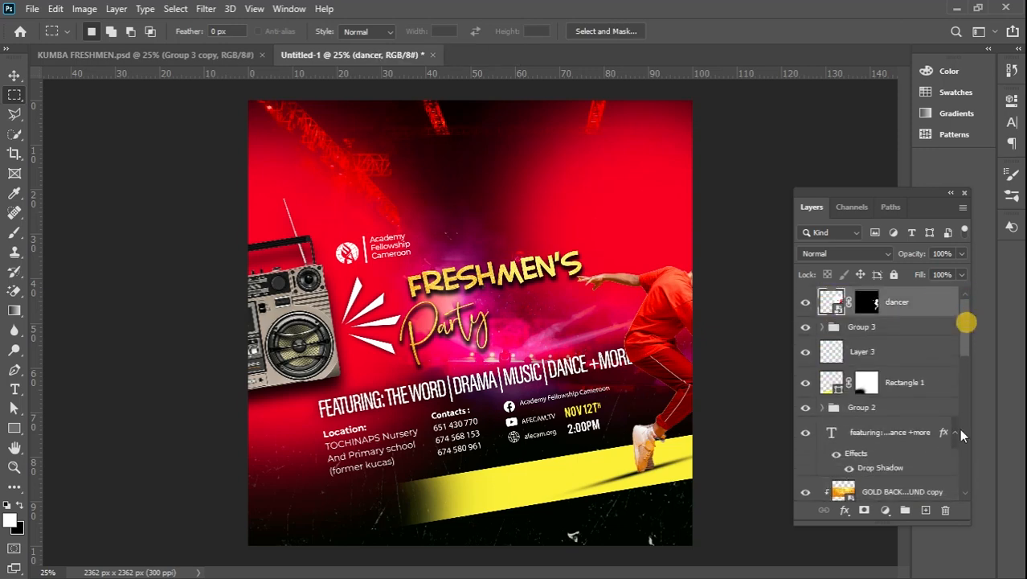
pyautogui.moveTo(964, 348); pyautogui.dragTo(959, 485)
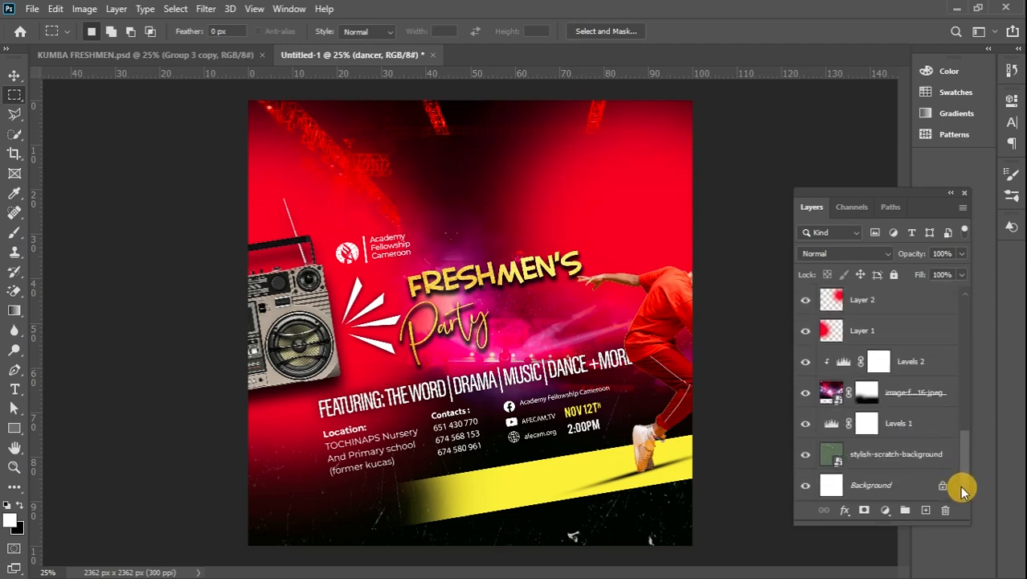
pyautogui.keyDown('shift'); pyautogui.click(928, 462); pyautogui.keyUp('shift')
pyautogui.click(904, 511)
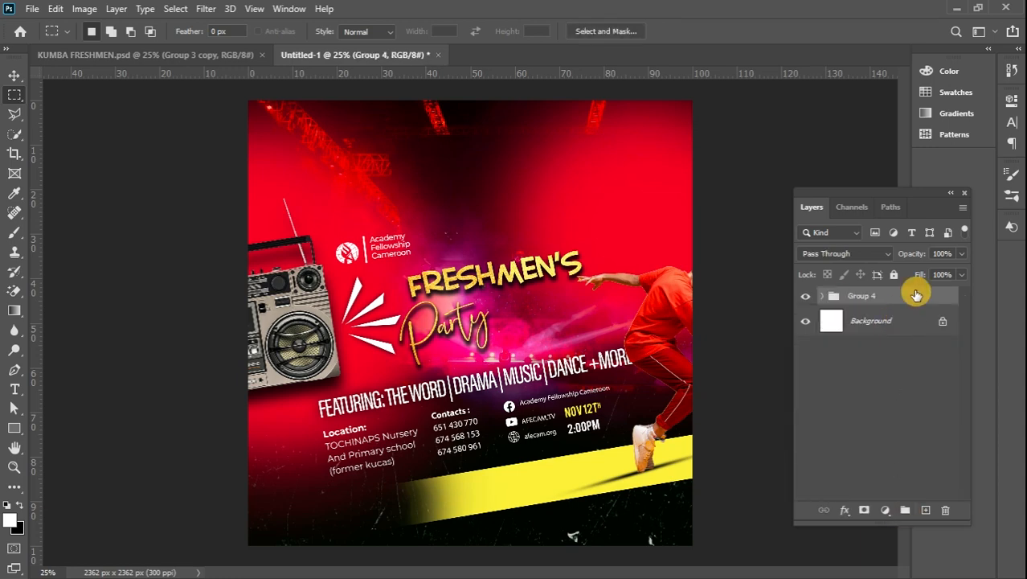
# Convert a duplicate of the full flyer group into a smart object, hiding the original group.
pyautogui.hotkey('ctrl', 'j')
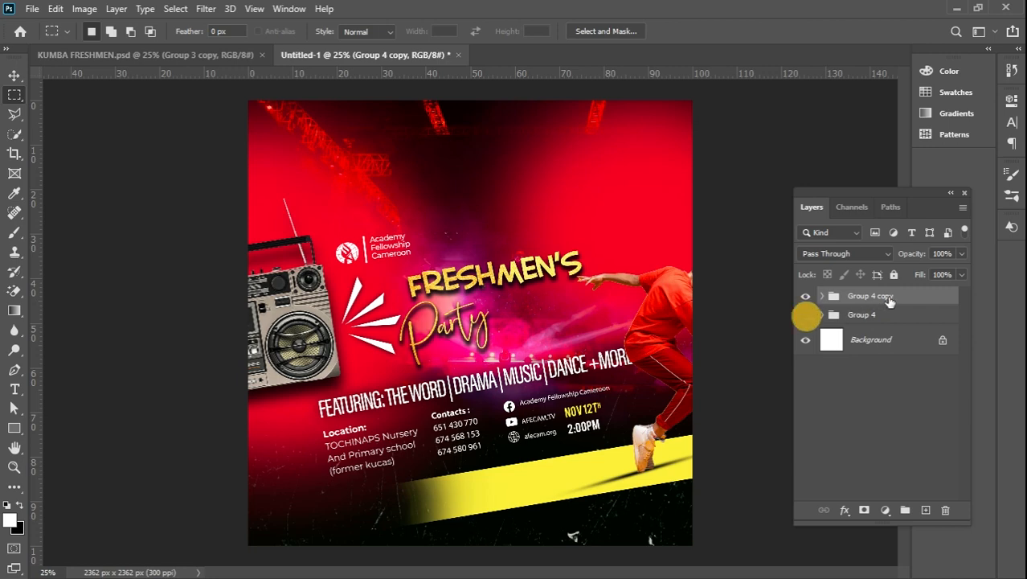
pyautogui.rightClick(889, 299)
pyautogui.click(813, 214)
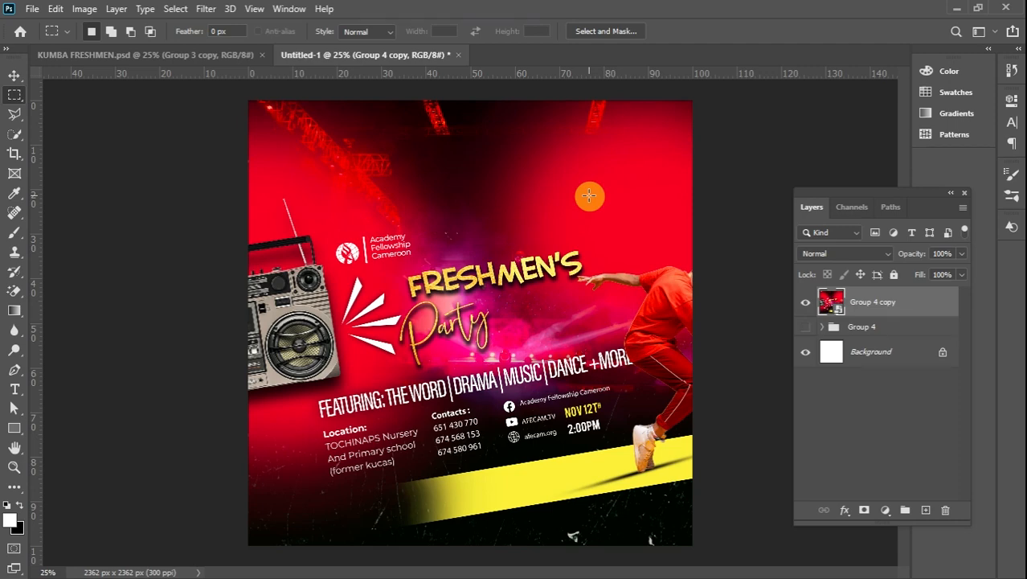
# Open the Camera Raw Filter on the flyer smart object and set Clarity to +20 and Dehaze to +5.
pyautogui.click(206, 14)
pyautogui.click(244, 101)
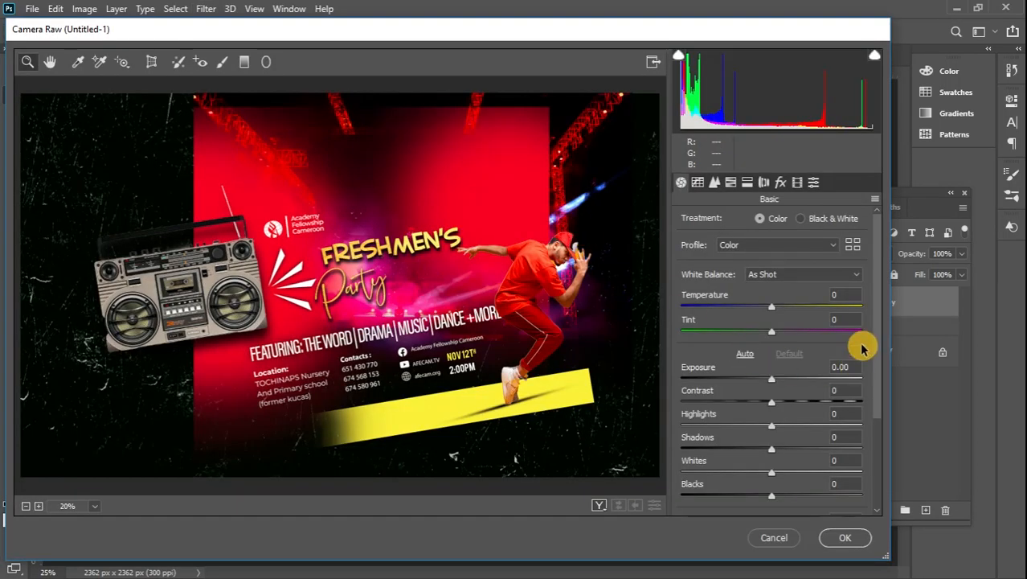
pyautogui.scroll(-4, 874, 427)
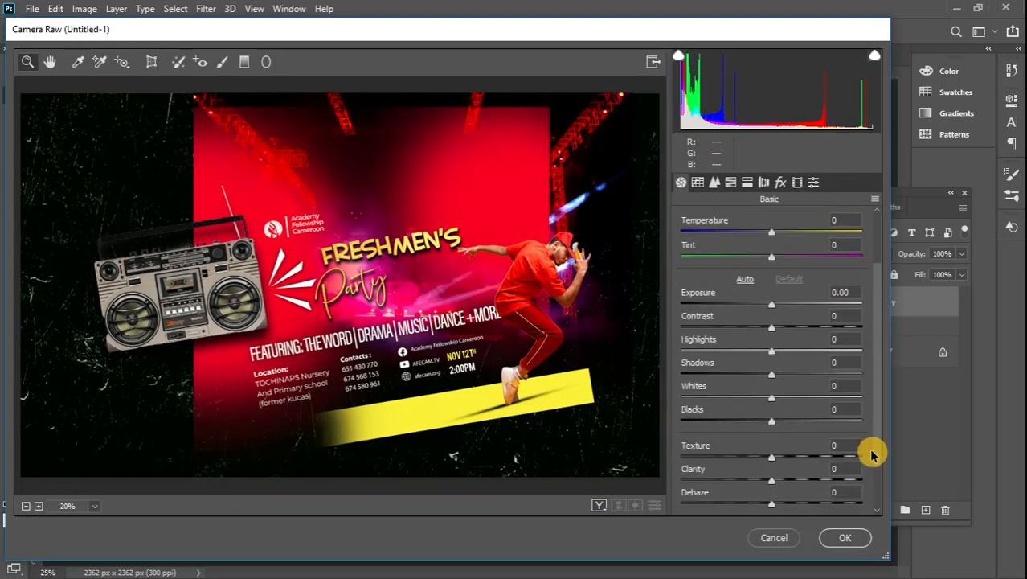
pyautogui.moveTo(774, 436); pyautogui.dragTo(794, 431)
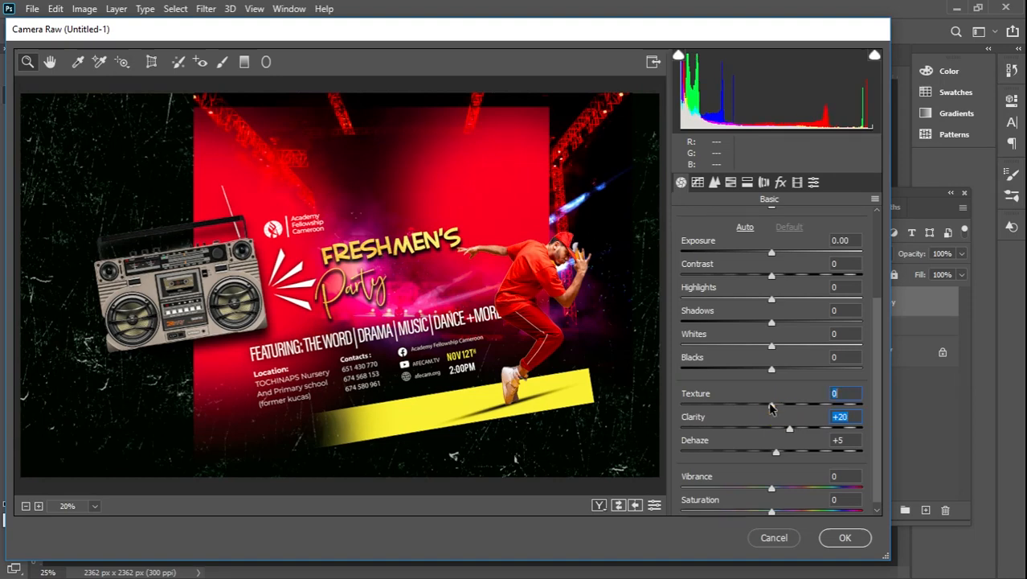
# Set the Camera Raw sharpening amount to 40 and apply the filter.
pyautogui.click(715, 182)
pyautogui.moveTo(695, 242); pyautogui.dragTo(729, 244)
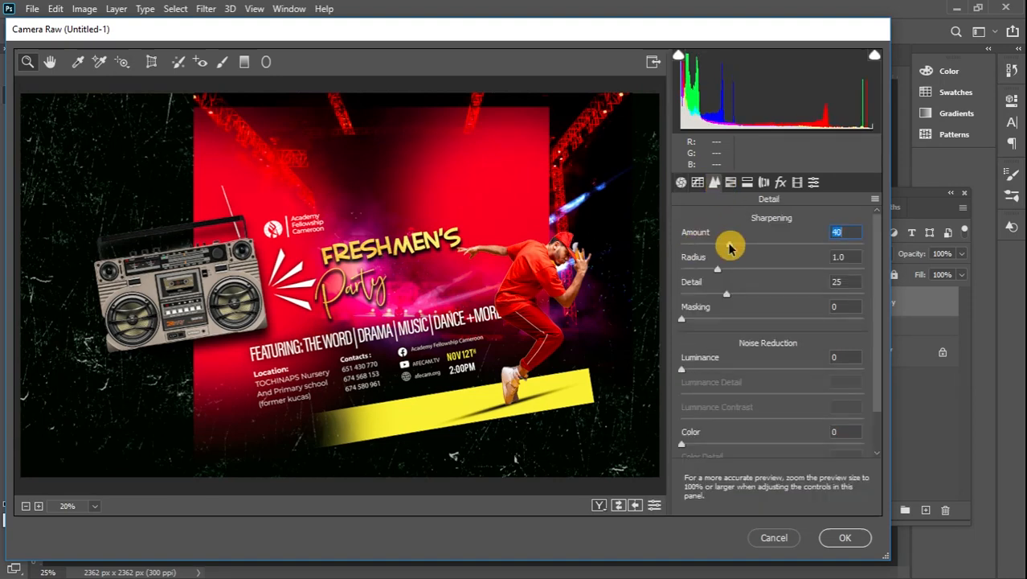
pyautogui.click(843, 536)
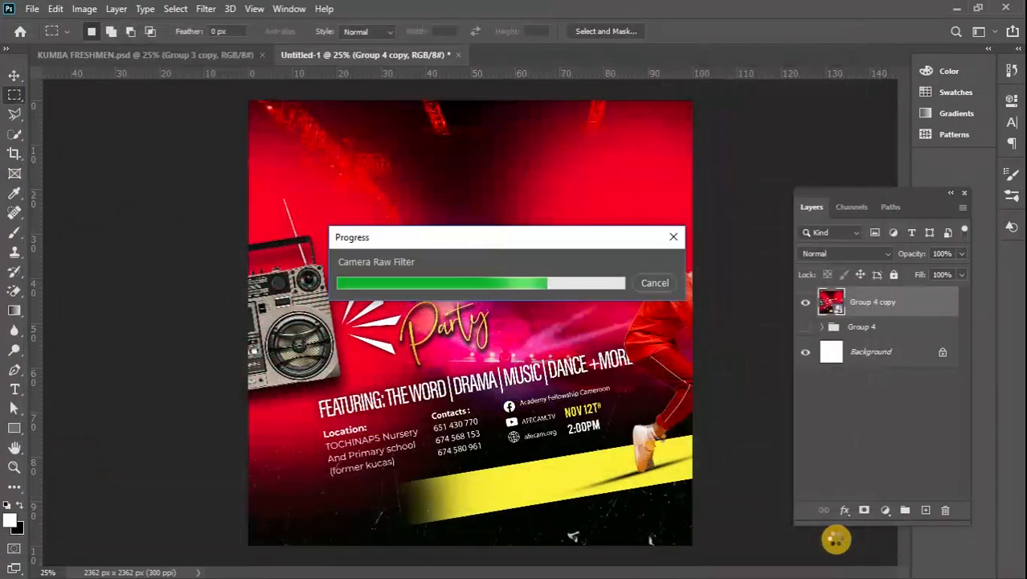